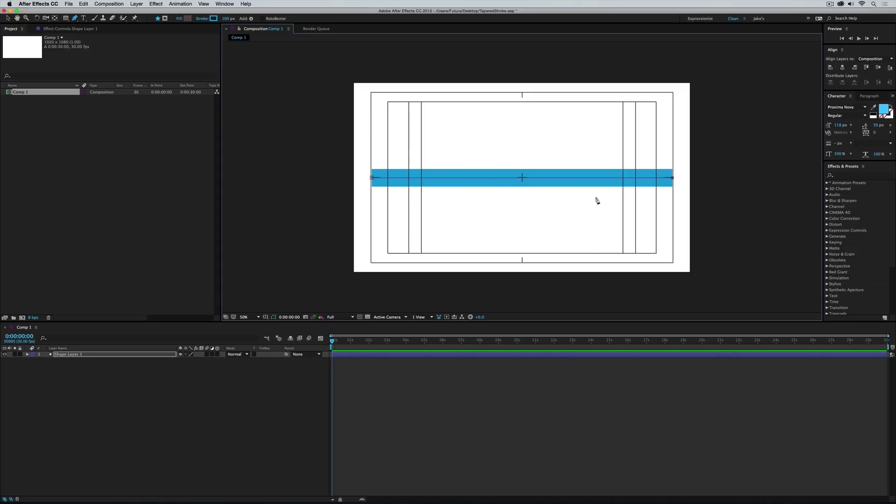
# Hide the title/action-safe guides and add Trim Paths to Shape 1 in Shape Layer 1.
pyautogui.click(27, 354)
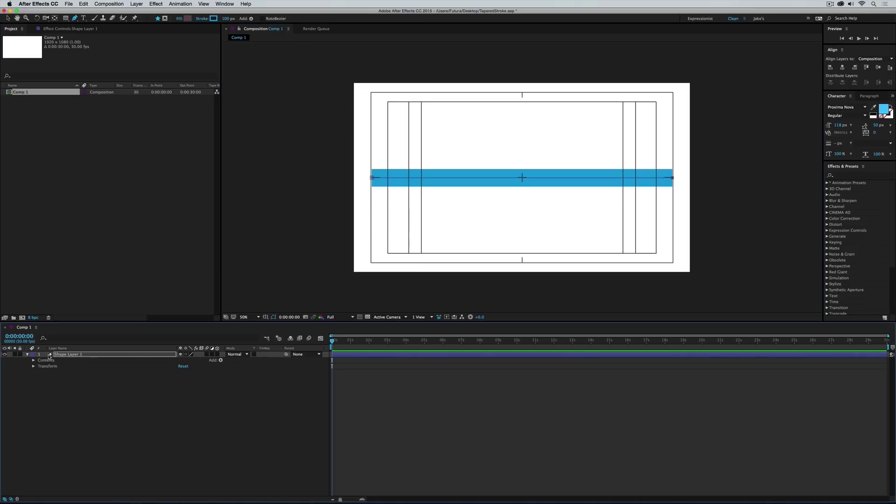
pyautogui.press("'")
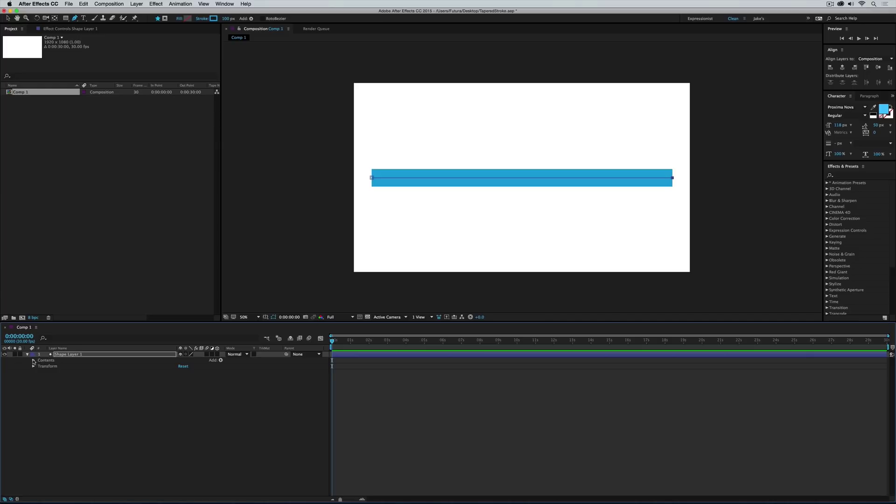
pyautogui.click(34, 360)
pyautogui.click(51, 366)
pyautogui.click(39, 367)
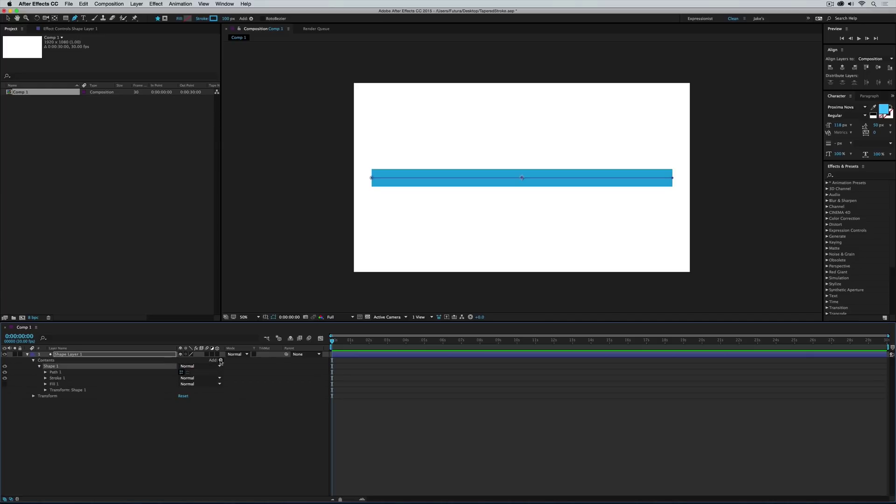
pyautogui.click(221, 362)
pyautogui.click(236, 467)
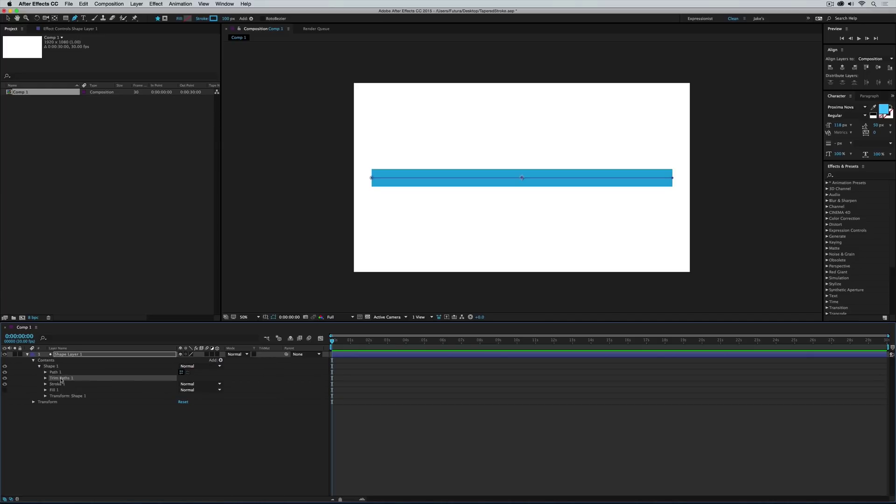
# Delete Fill 1 from Shape 1.
pyautogui.click(60, 390)
pyautogui.press('=')
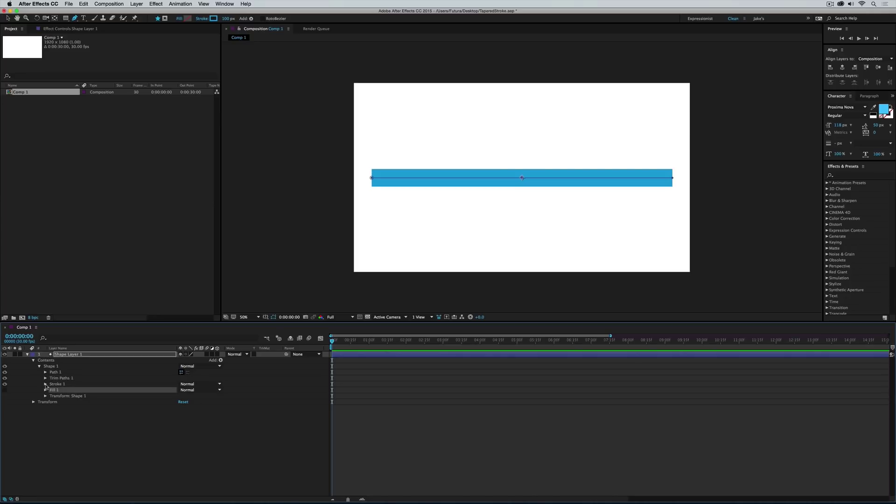
pyautogui.press('Delete')
# Set Stroke 1 of Shape 1 to Round Cap and Round Join.
pyautogui.click(45, 384)
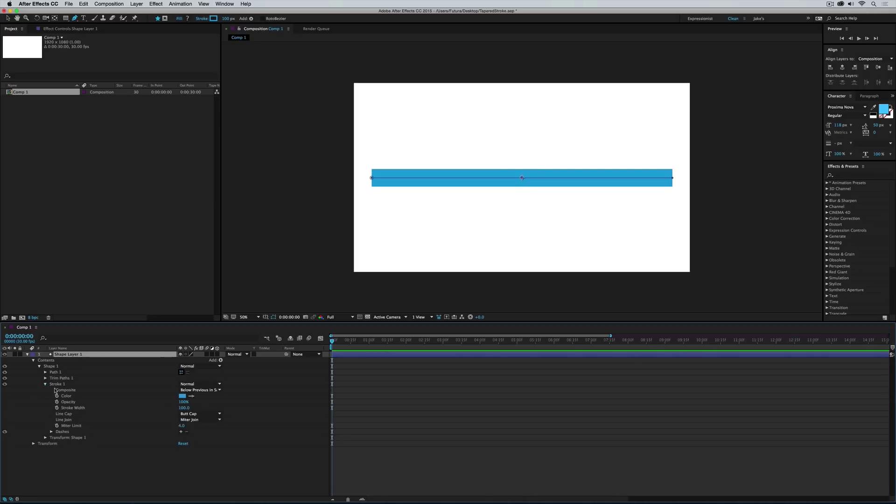
pyautogui.click(183, 414)
pyautogui.click(191, 426)
pyautogui.click(193, 420)
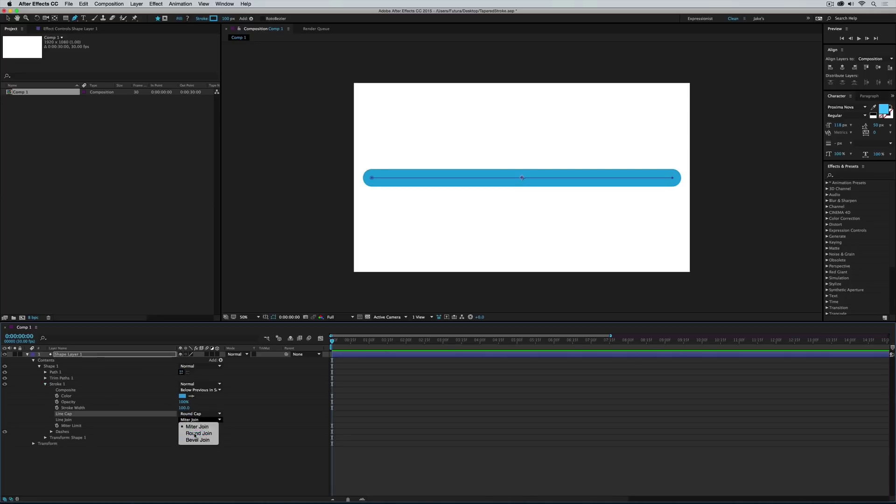
pyautogui.click(195, 435)
# Set the End of Shape 1's Trim Paths to 10%.
pyautogui.click(61, 378)
pyautogui.click(46, 378)
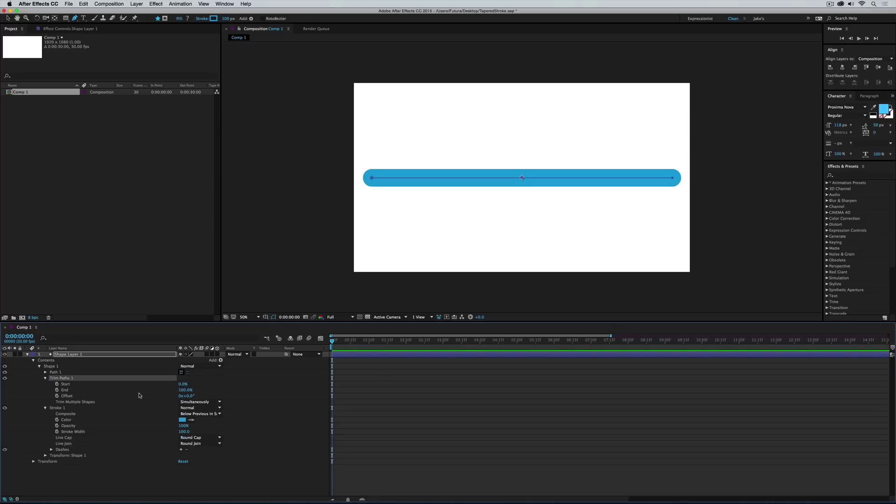
pyautogui.click(182, 390)
pyautogui.write('10')
pyautogui.press('Return')
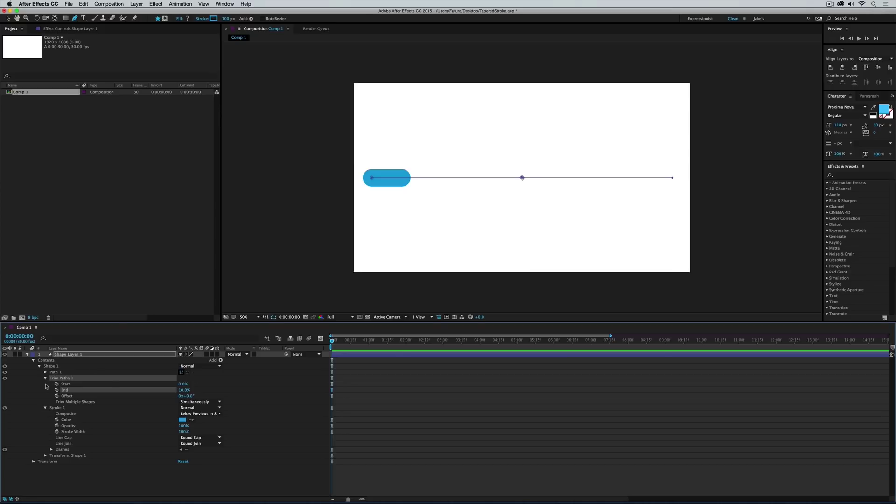
# Duplicate the Shape 1 group nine times within Shape Layer 1, up to Shape 10.
pyautogui.click(52, 366)
pyautogui.hotkey('ctrl', 'd')
pyautogui.hotkey('ctrl', 'd')
pyautogui.hotkey('ctrl', 'd')
pyautogui.hotkey('ctrl', 'd')
pyautogui.hotkey('ctrl', 'd')
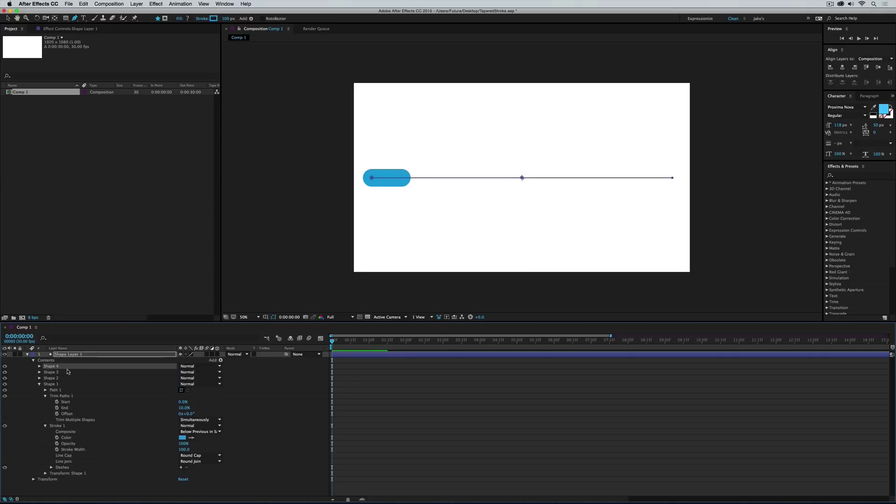
pyautogui.hotkey('ctrl', 'd')
pyautogui.hotkey('ctrl', 'd')
pyautogui.hotkey('ctrl', 'd')
pyautogui.hotkey('ctrl', 'd')
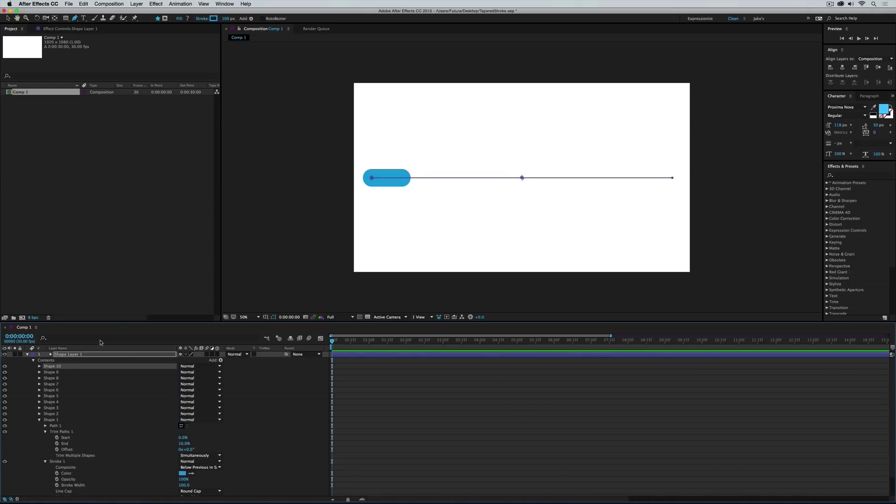
# Filter the timeline properties by "start, end".
pyautogui.click(22, 383)
pyautogui.hotkey('ctrl', 'f')
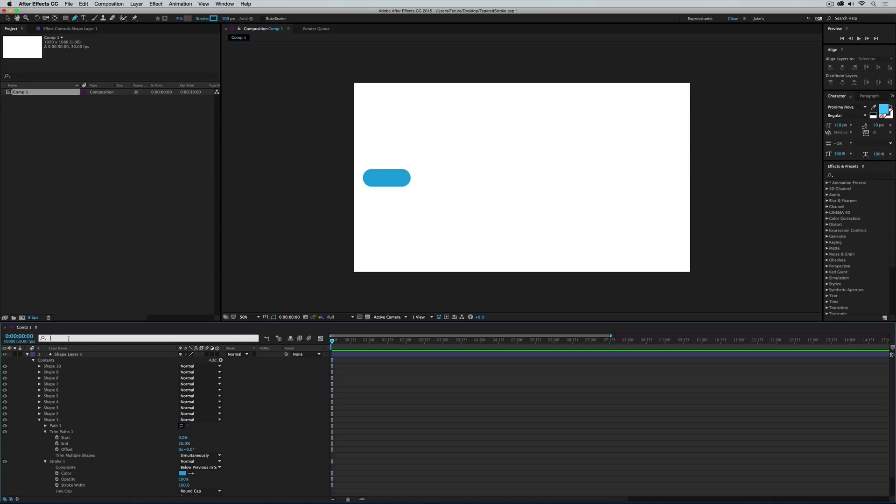
pyautogui.write('start')
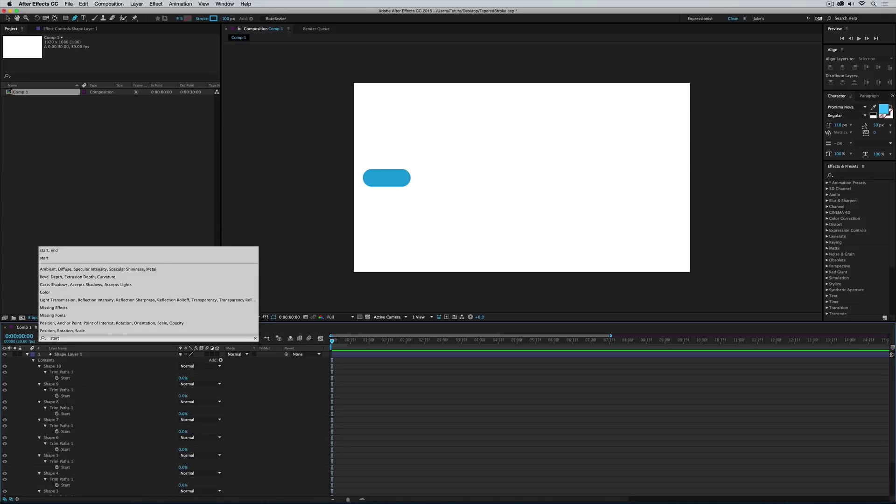
pyautogui.write(', end')
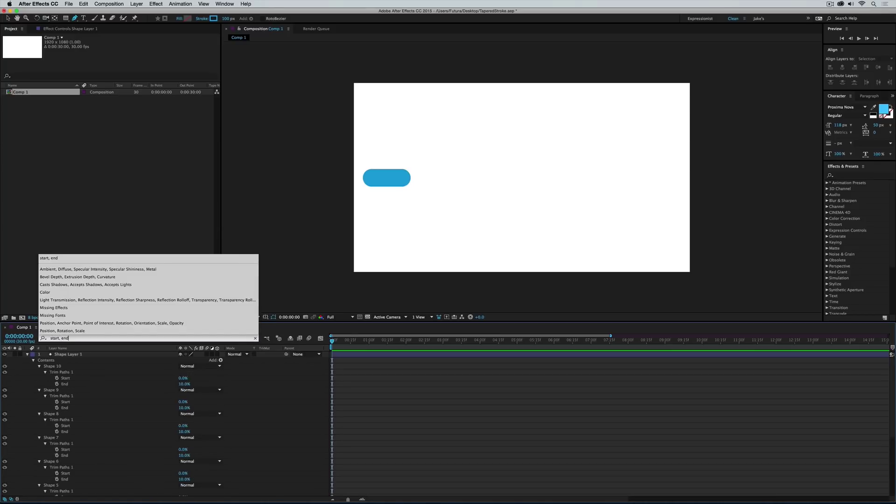
# Set the Trim Paths Start and End of Shapes 2 to 6 to consecutive 10% ranges, from 10–20% up to 50–60%.
pyautogui.scroll(-5, 50, 378)
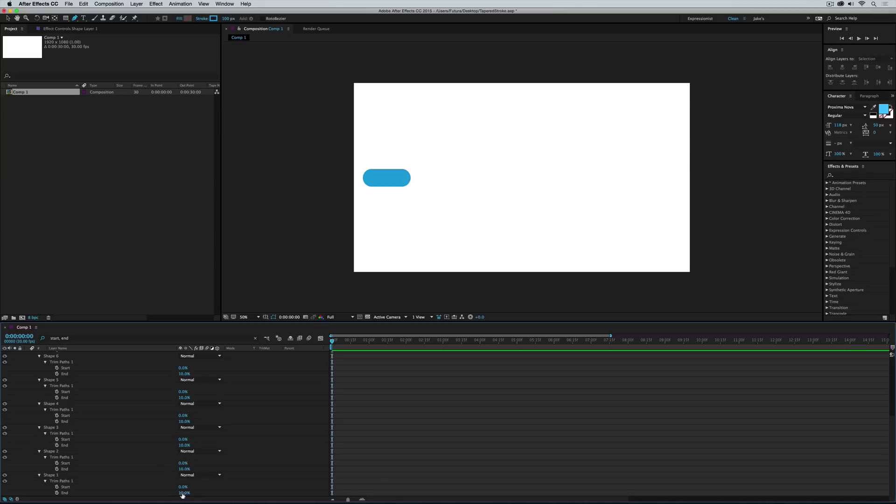
pyautogui.click(185, 469)
pyautogui.write('20')
pyautogui.hotkey('shift', 'Tab')
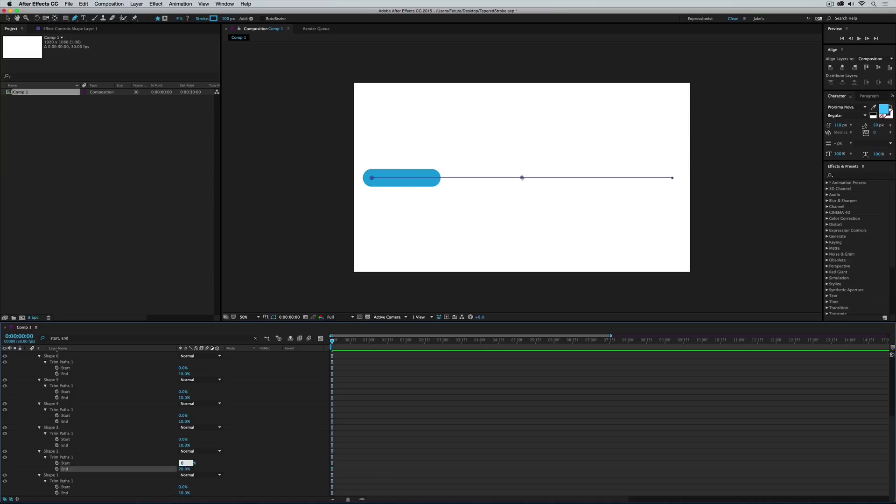
pyautogui.write('10')
pyautogui.hotkey('shift', 'Tab')
pyautogui.write('30')
pyautogui.hotkey('shift', 'Tab')
pyautogui.write('20')
pyautogui.hotkey('shift', 'Tab')
pyautogui.press('BackSpace')
pyautogui.write('50')
pyautogui.hotkey('shift', 'Tab')
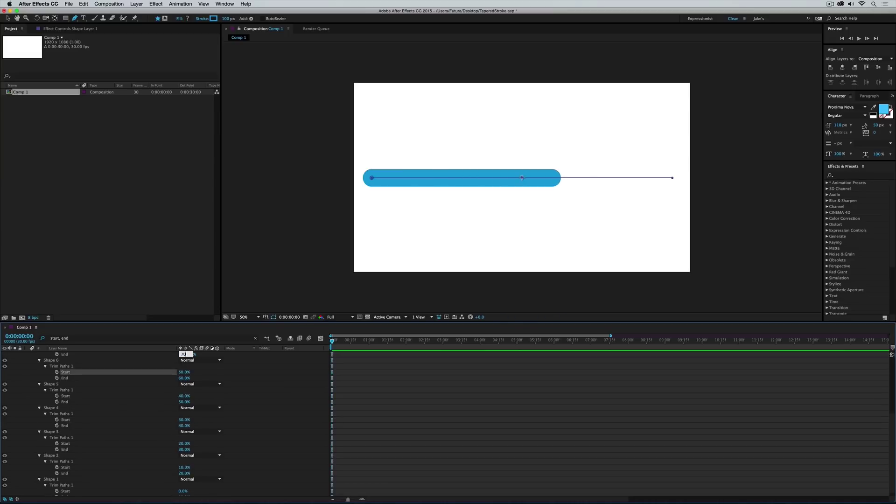
# Set the Trim Paths Start and End of Shapes 7 to 10 to 60–70%, 70–80%, 80–90% and 90–100%.
pyautogui.write('70')
pyautogui.hotkey('shift', 'Tab')
pyautogui.write('60')
pyautogui.hotkey('shift', 'Tab')
pyautogui.write('80')
pyautogui.write('100')
pyautogui.hotkey('shift', 'Tab')
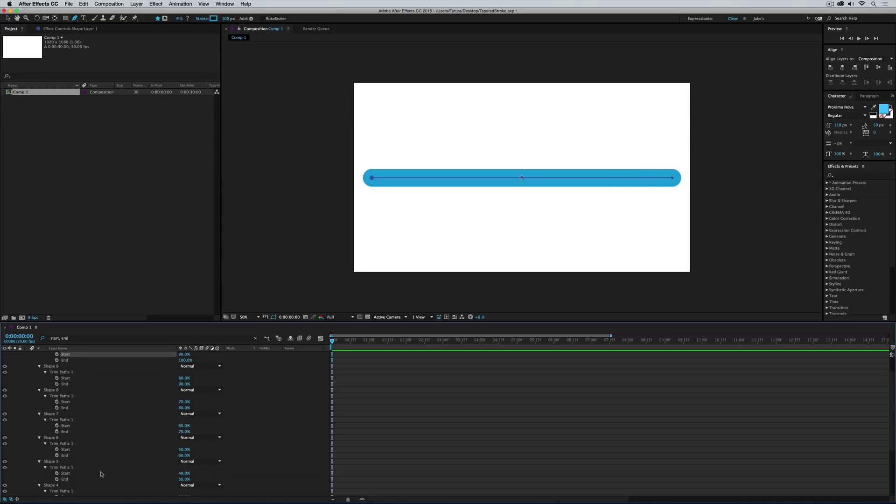
pyautogui.write('90')
pyautogui.press('Return')
pyautogui.scroll(-5, 125, 386)
pyautogui.scroll(5, 70, 410)
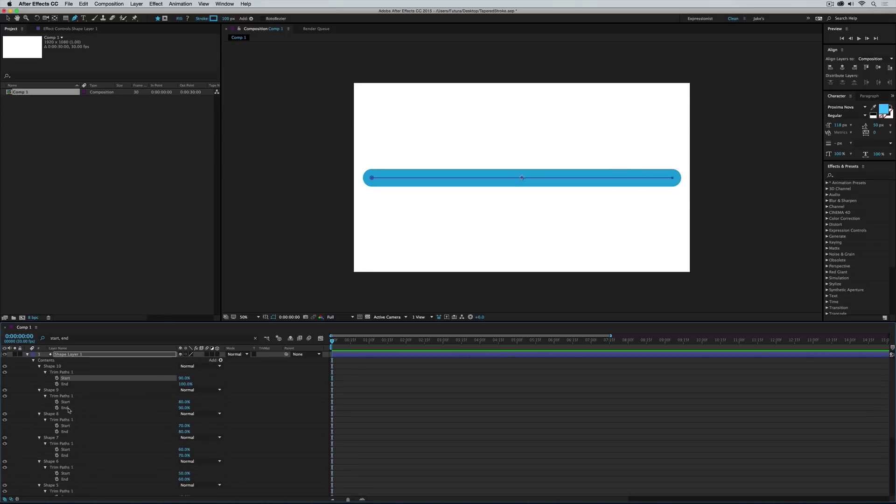
# Filter the timeline properties by "stroke wi" to list the stroke width of every shape.
pyautogui.click(78, 338)
pyautogui.write('stroke wi')
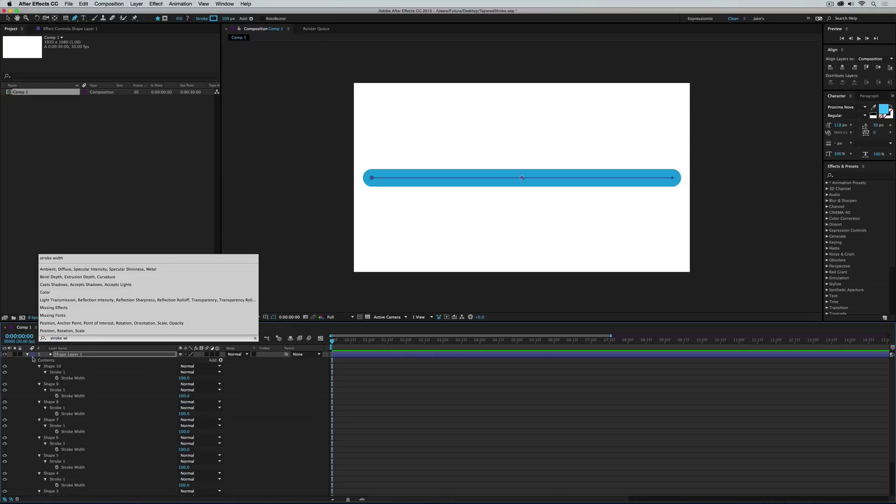
pyautogui.scroll(-3, 32, 373)
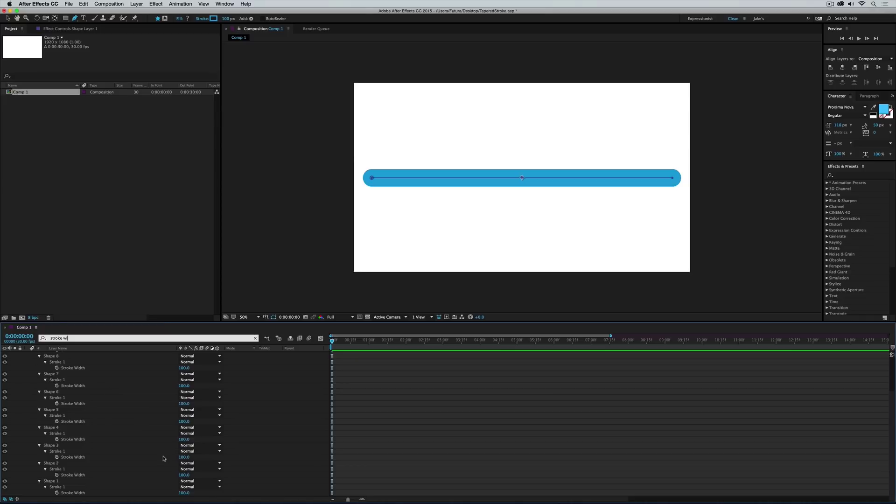
pyautogui.click(185, 480)
pyautogui.click(185, 479)
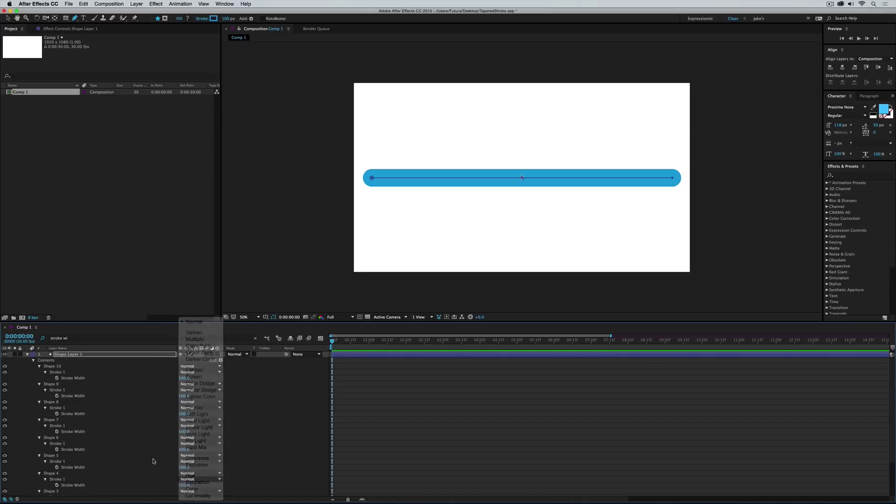
# Set the Stroke Width of Shapes 2, 3, 4 and 5 to 90, 80, 70 and 60.
pyautogui.click(184, 475)
pyautogui.write('90')
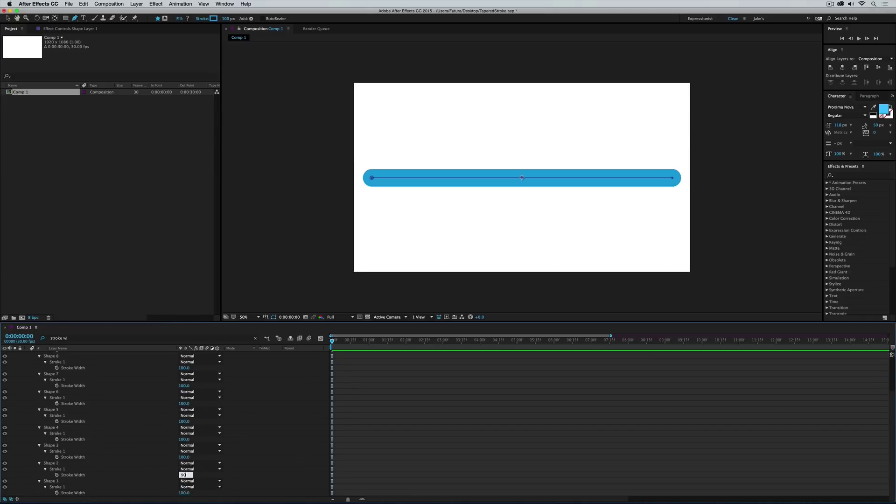
pyautogui.press('Tab')
pyautogui.write('80')
pyautogui.press('Tab')
pyautogui.write('70')
pyautogui.press('Tab')
pyautogui.write('60')
pyautogui.press('Tab')
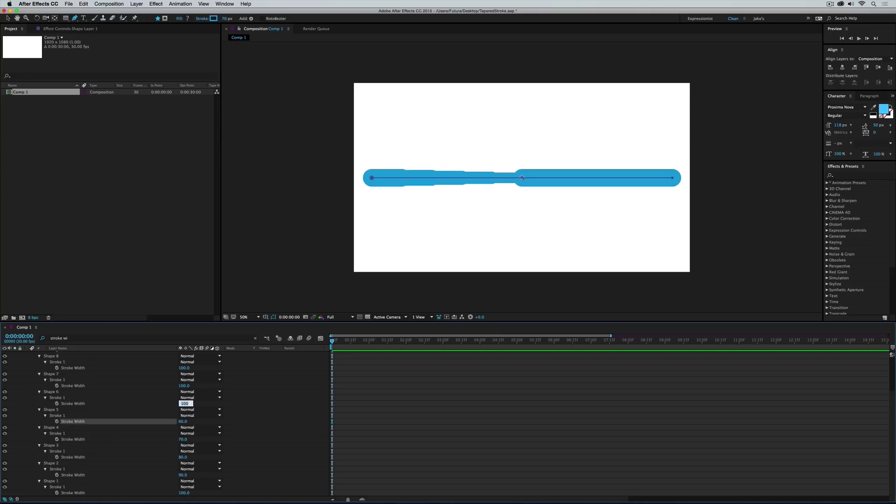
# Set the Stroke Width of Shapes 6 to 10 to 50, 40, 30, 20 and 10, and deselect the layer.
pyautogui.write('50')
pyautogui.press('Tab')
pyautogui.write('40')
pyautogui.press('Tab')
pyautogui.write('2')
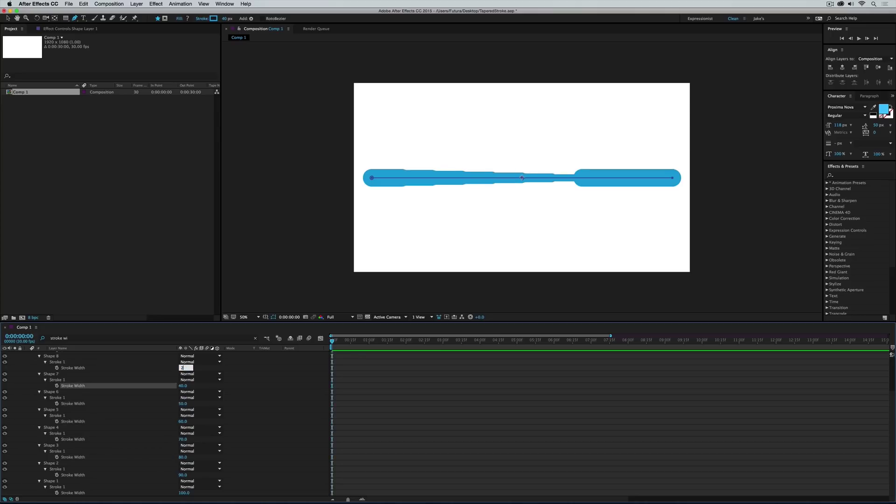
pyautogui.press('BackSpace')
pyautogui.write('30')
pyautogui.press('Tab')
pyautogui.write('20')
pyautogui.press('Tab')
pyautogui.write('10')
pyautogui.press('Return')
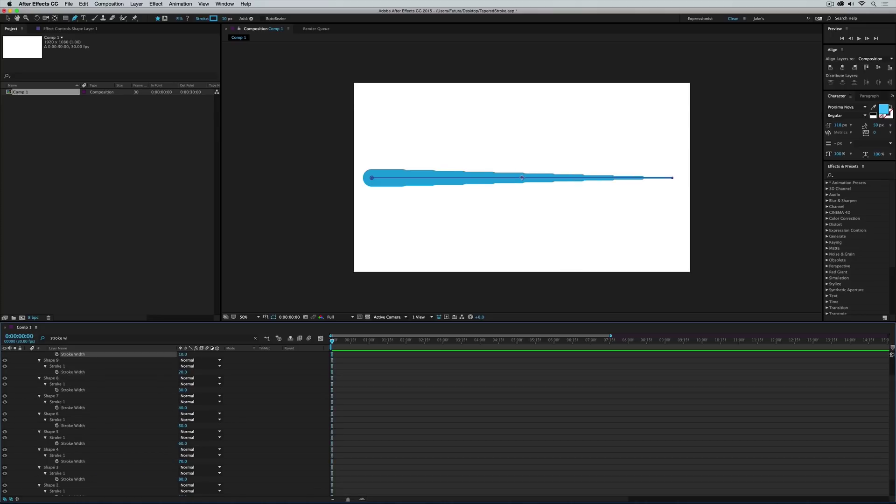
pyautogui.click(500, 451)
pyautogui.press('v')
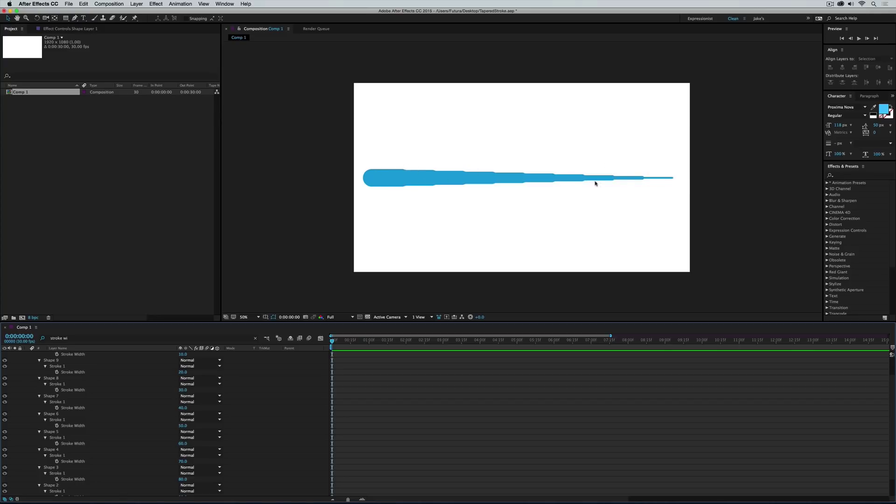
# Clear the timeline property filter and expand Shape Layer 1's contents down to the Shape 10 group.
pyautogui.scroll(2, 92, 420)
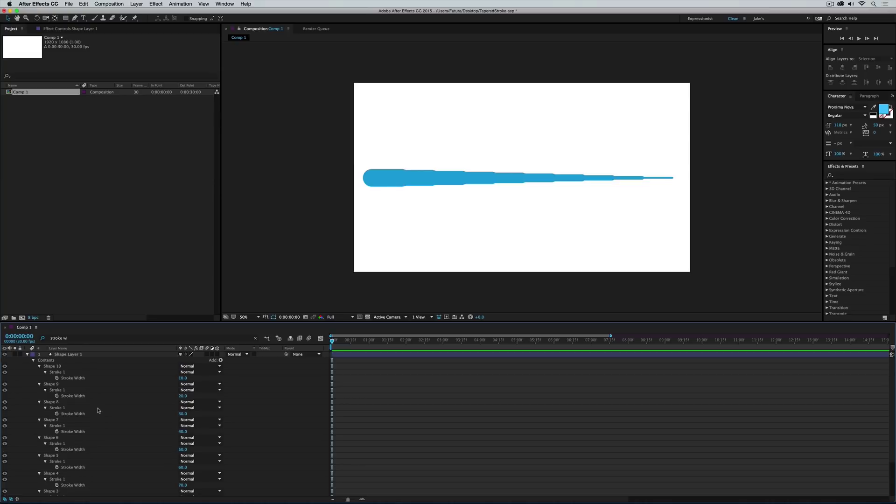
pyautogui.click(255, 338)
pyautogui.click(67, 355)
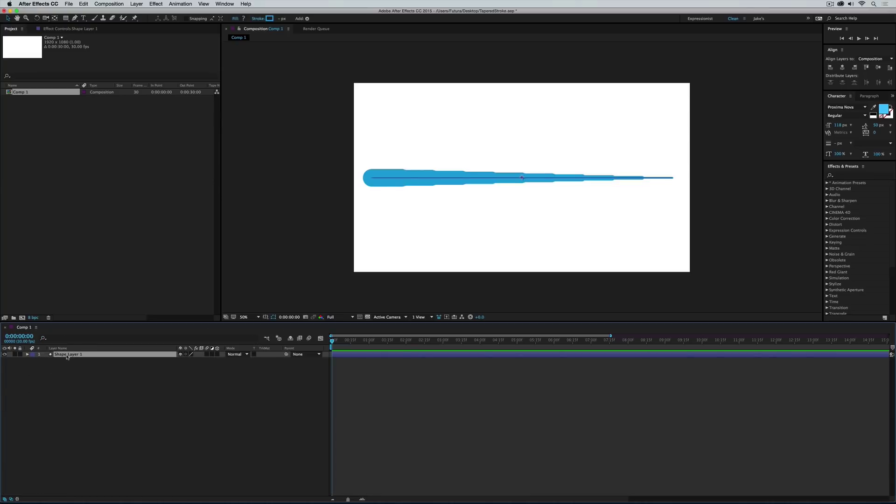
pyautogui.click(27, 354)
pyautogui.click(33, 360)
pyautogui.click(33, 361)
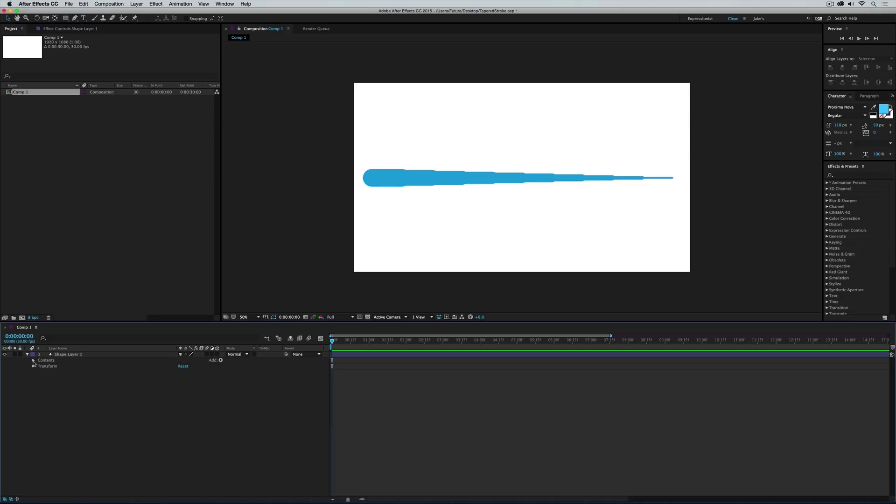
pyautogui.click(32, 361)
pyautogui.click(40, 366)
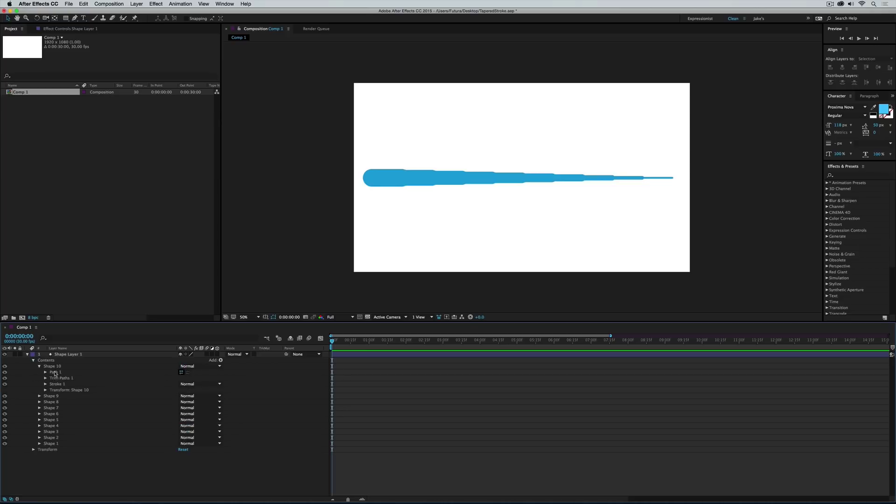
# Move the thick-end path points of Shapes 10, 9 and 8 off the line, the first below it and the other two above.
pyautogui.click(55, 367)
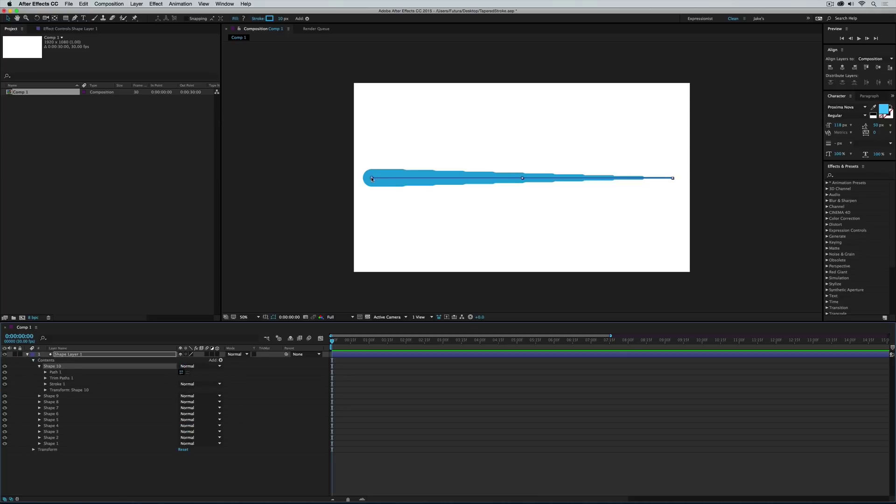
pyautogui.press('g')
pyautogui.moveTo(372, 179); pyautogui.dragTo(386, 210)
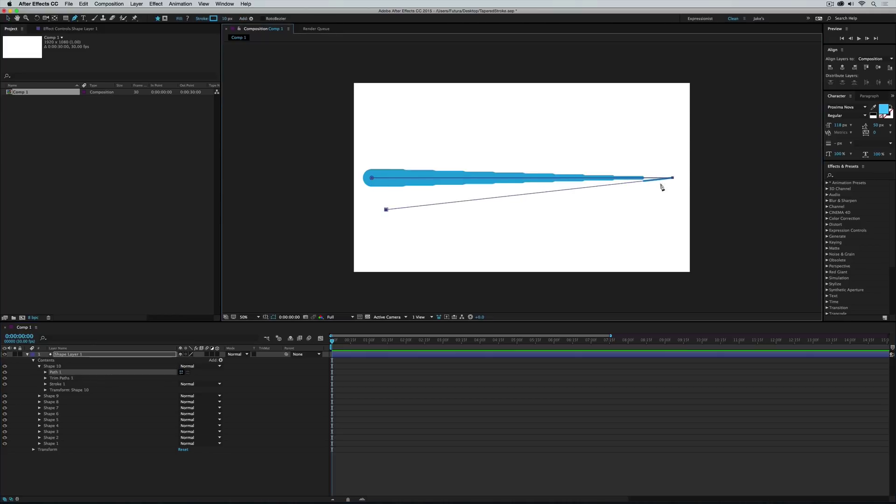
pyautogui.press('v')
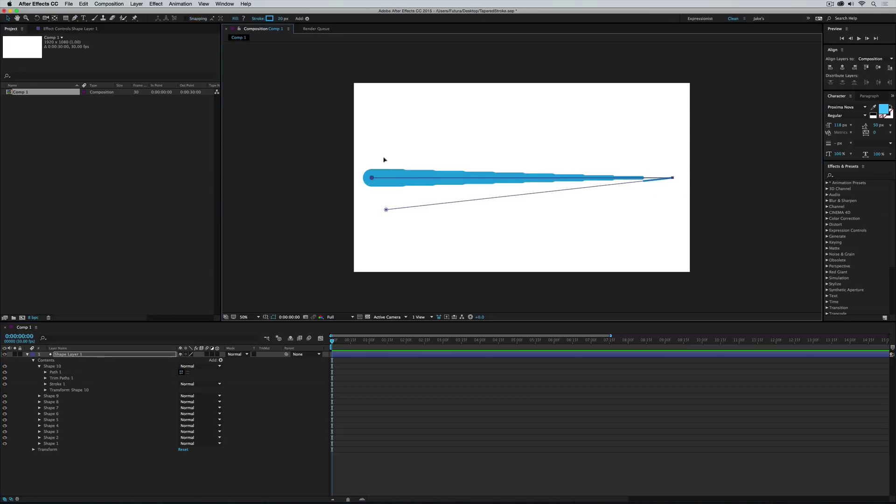
pyautogui.moveTo(372, 177); pyautogui.dragTo(393, 129)
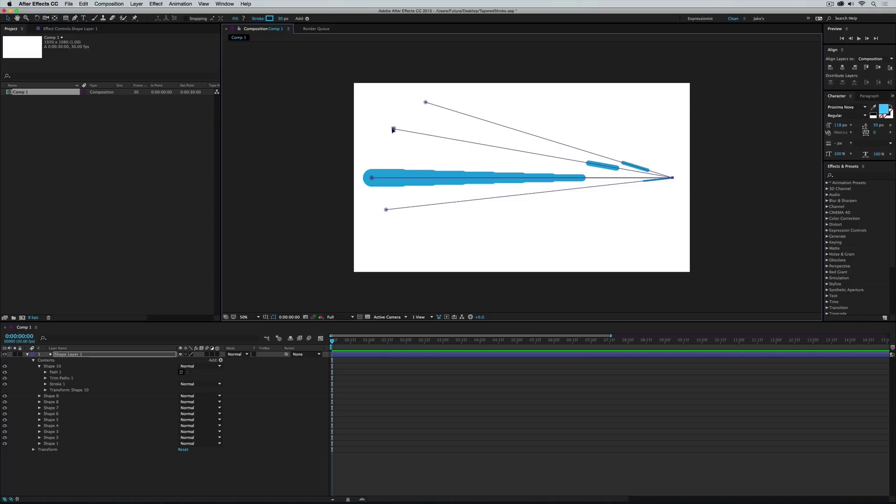
# Delete the shape groups Shape 2 to Shape 10 from Shape Layer 1, keeping only Shape 1.
pyautogui.click(34, 366)
pyautogui.moveTo(34, 366); pyautogui.dragTo(57, 438)
pyautogui.press('Delete')
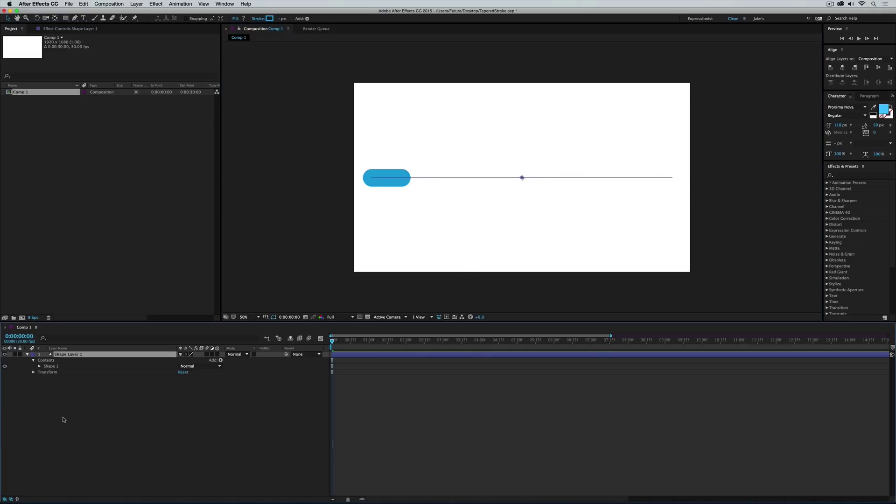
# Rename the Shape 1 group as Master Group.
pyautogui.click(51, 366)
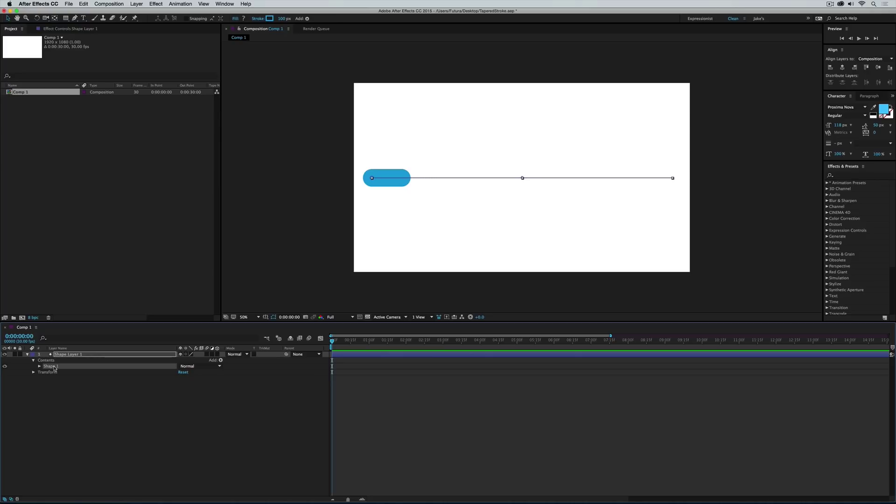
pyautogui.press('Return')
pyautogui.write('Master Group')
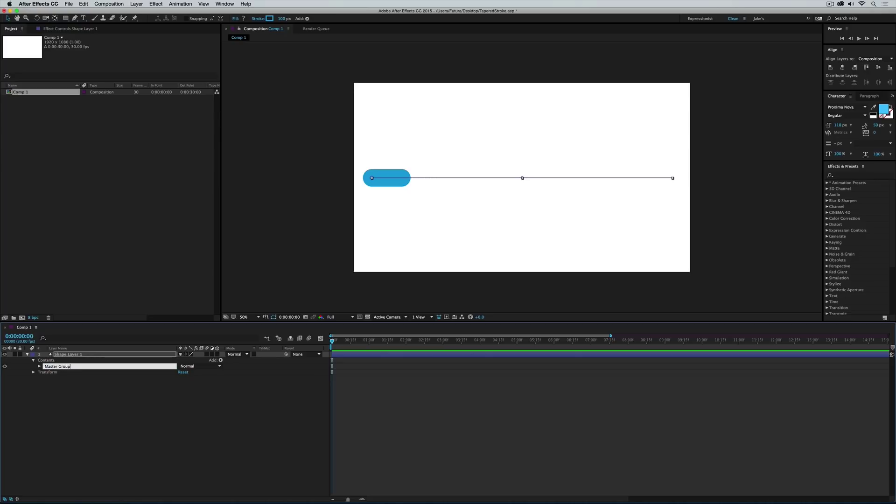
pyautogui.press('Return')
# Duplicate Master Group and rename the copy as Taper 01.
pyautogui.press('super+d')
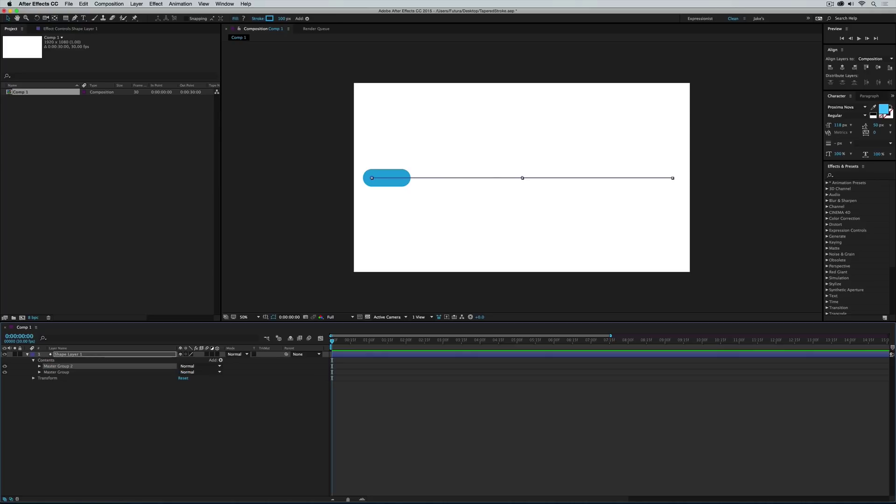
pyautogui.press('Return')
pyautogui.write('Taper O')
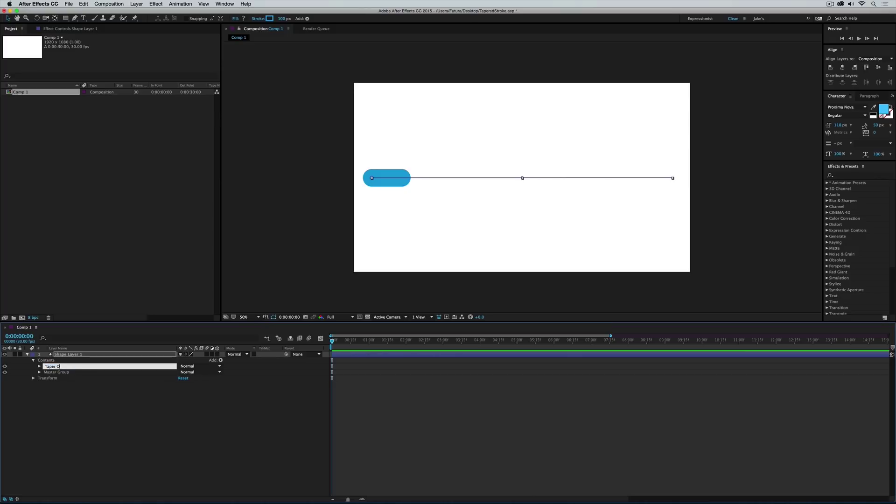
pyautogui.press('BackSpace')
pyautogui.write('01')
pyautogui.press('Return')
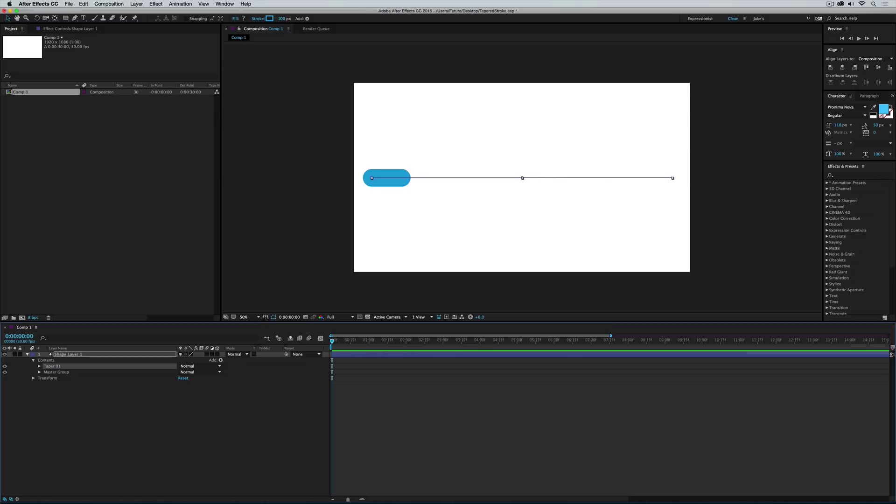
# Group Taper 01 inside a new group named Duplicate Groups.
pyautogui.press('Return')
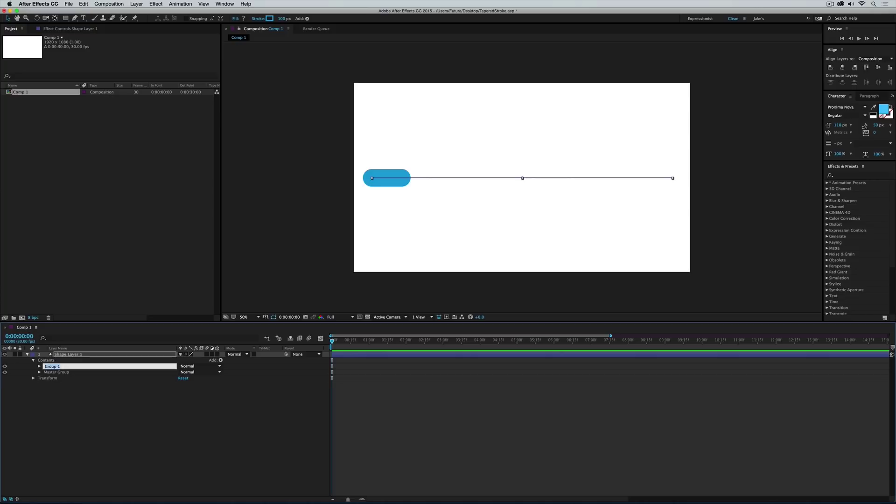
pyautogui.write('Duplicate Groups')
pyautogui.press('Return')
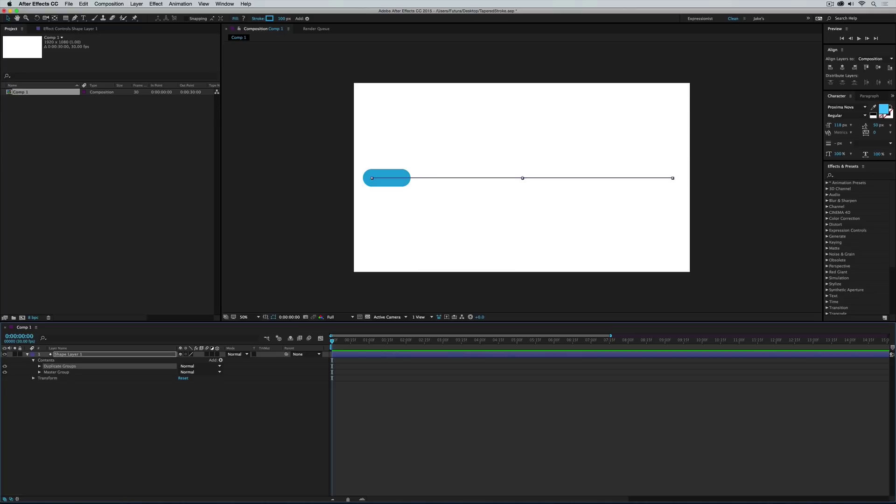
# Expand Master Group and rename its Path 1 as Master Path.
pyautogui.click(40, 372)
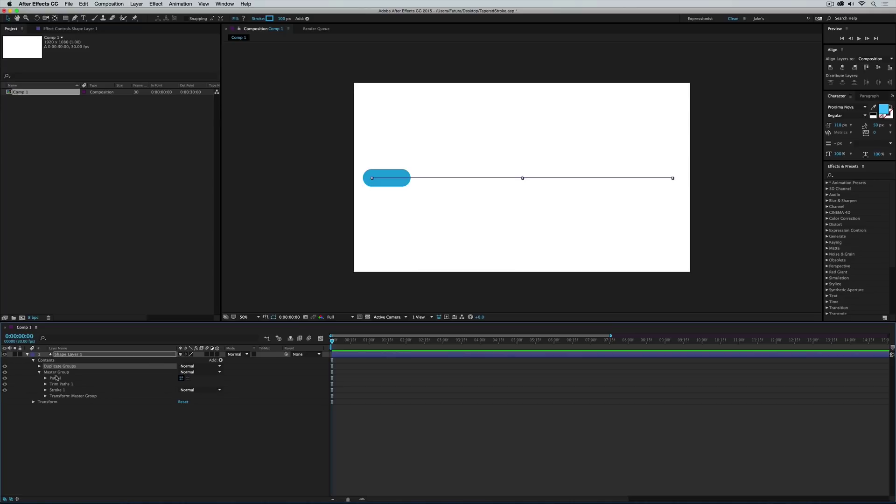
pyautogui.click(56, 378)
pyautogui.press('Return')
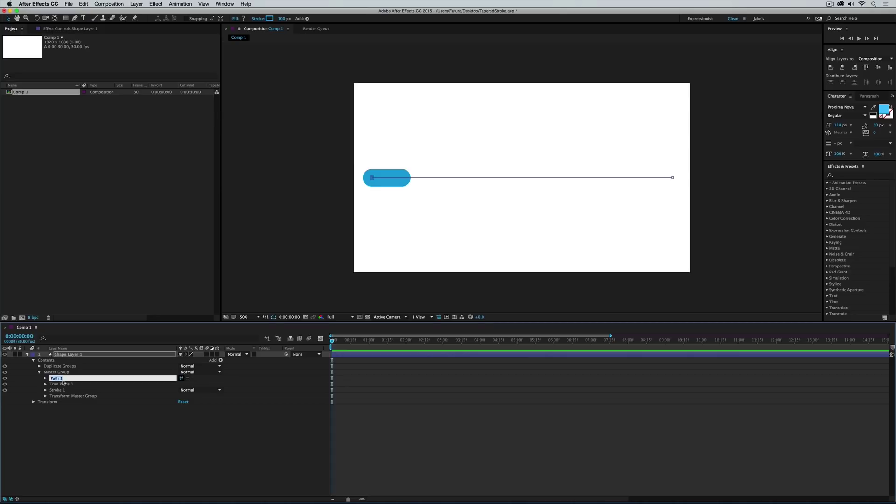
pyautogui.write('Master Path')
pyautogui.press('Return')
# Rename Master Group's Trim Paths 1 as Master Trim Paths and its Stroke 1 as Master Stroke, and deselect the layer.
pyautogui.click(78, 386)
pyautogui.press('Return')
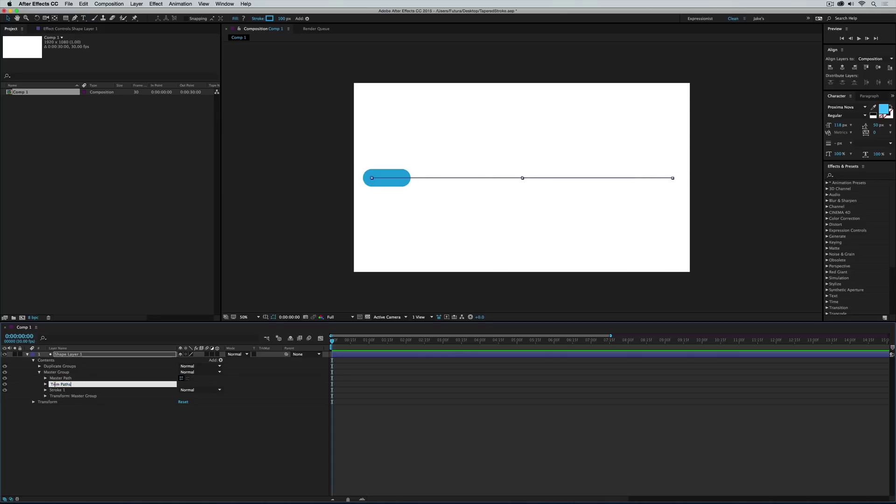
pyautogui.click(52, 384)
pyautogui.write('Master')
pyautogui.doubleClick(56, 384)
pyautogui.click(63, 390)
pyautogui.press('Return')
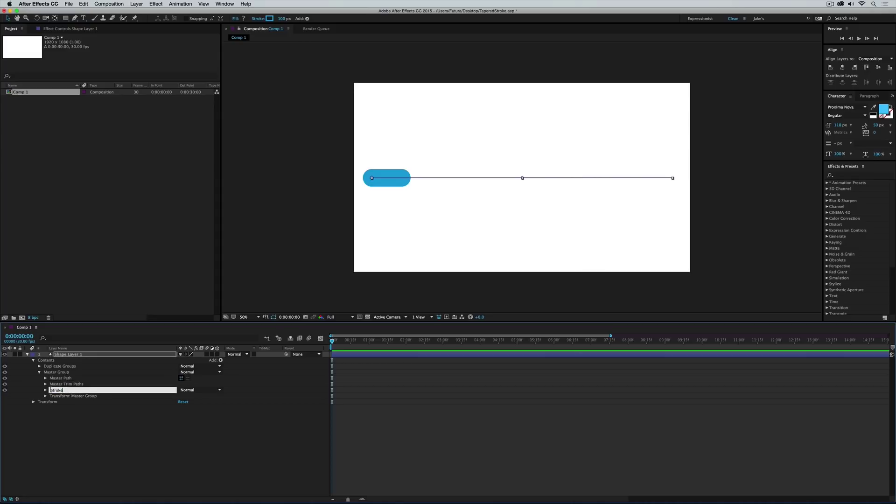
pyautogui.write('Master')
pyautogui.click(94, 419)
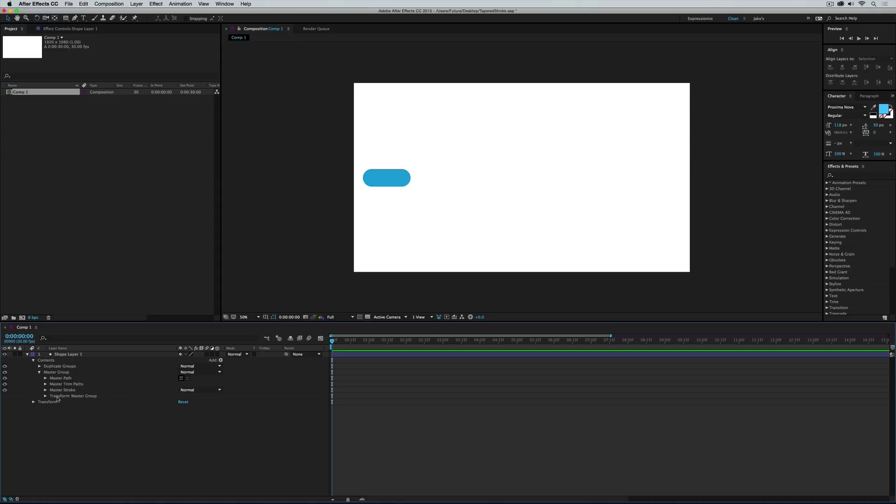
# Add an expression to the Path property of Path 1 in Taper 01 that links it to Master Path's Path.
pyautogui.click(39, 366)
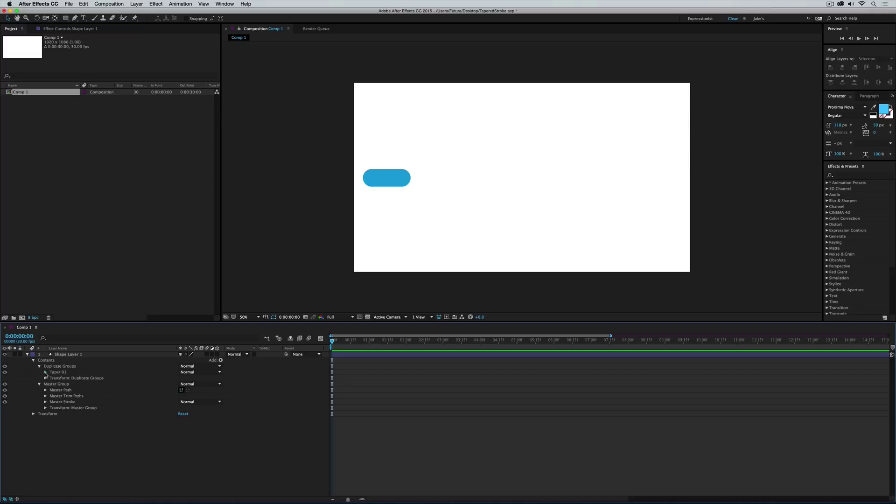
pyautogui.click(45, 372)
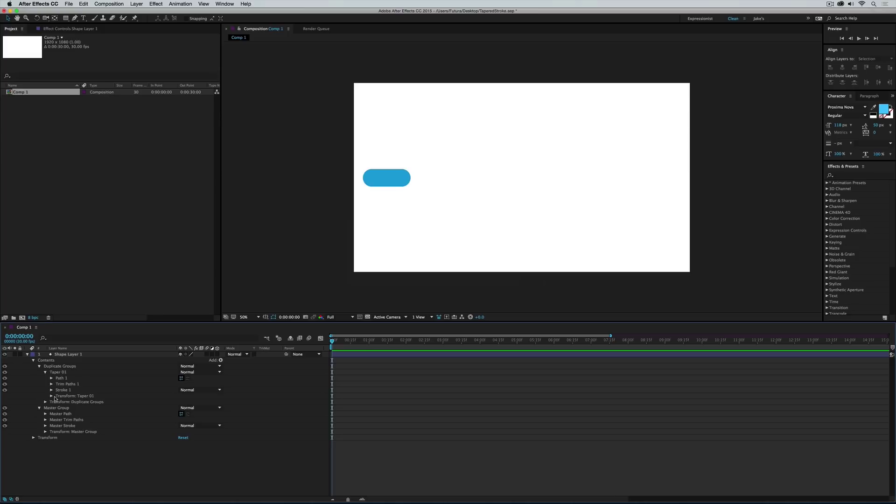
pyautogui.click(46, 409)
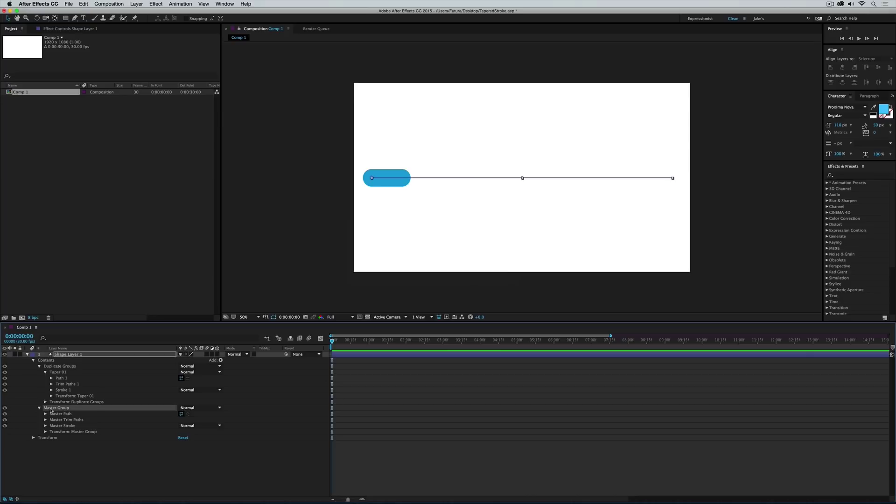
pyautogui.click(68, 378)
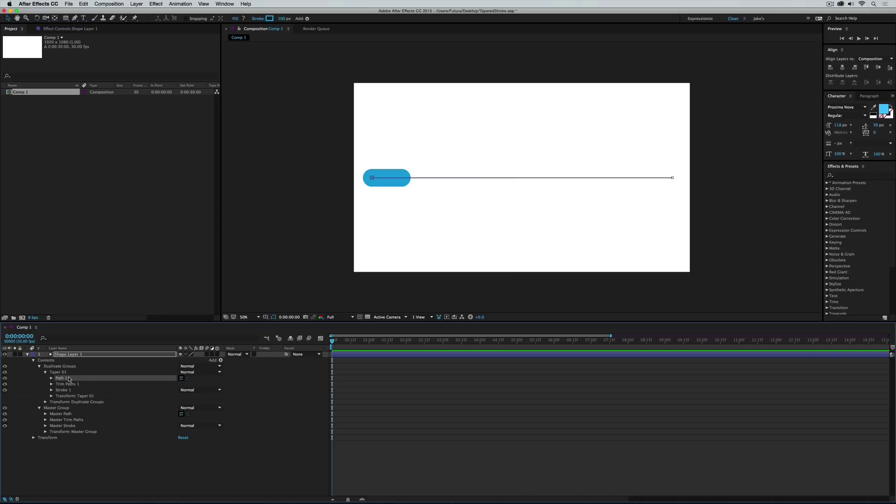
pyautogui.click(61, 414)
pyautogui.click(51, 379)
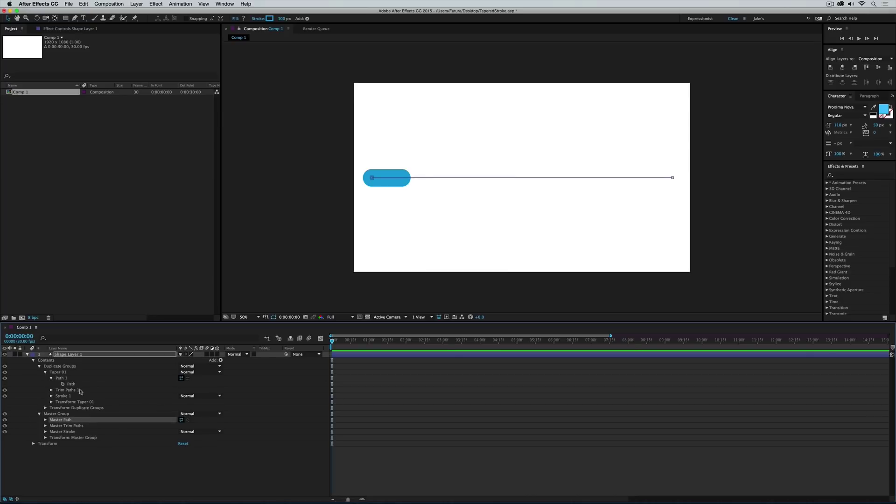
pyautogui.click(44, 420)
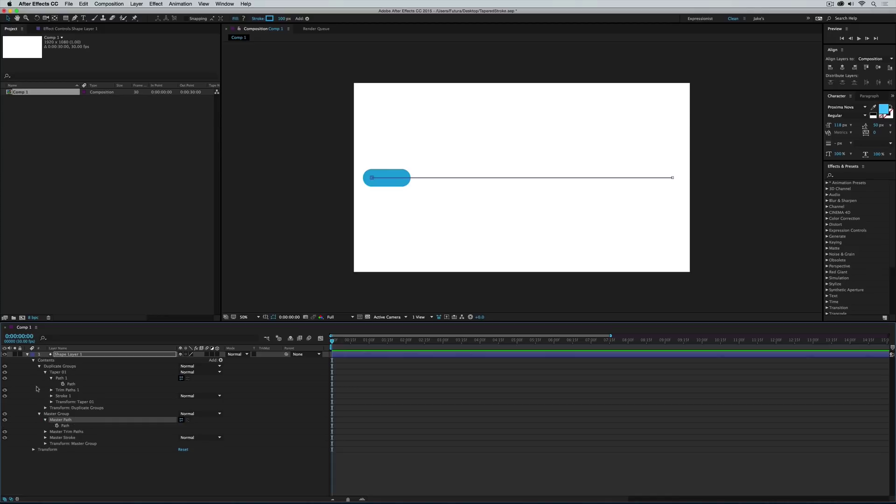
pyautogui.click(66, 383)
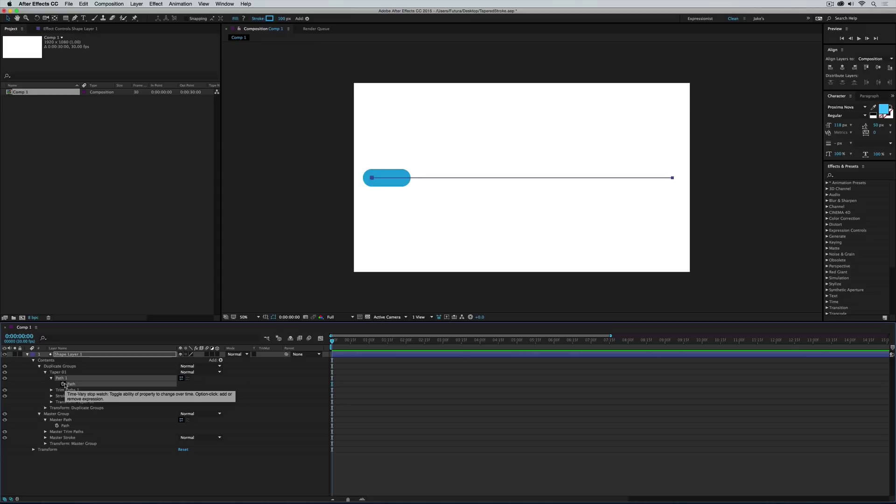
pyautogui.keyDown('alt'); pyautogui.click(64, 384); pyautogui.keyUp('alt')
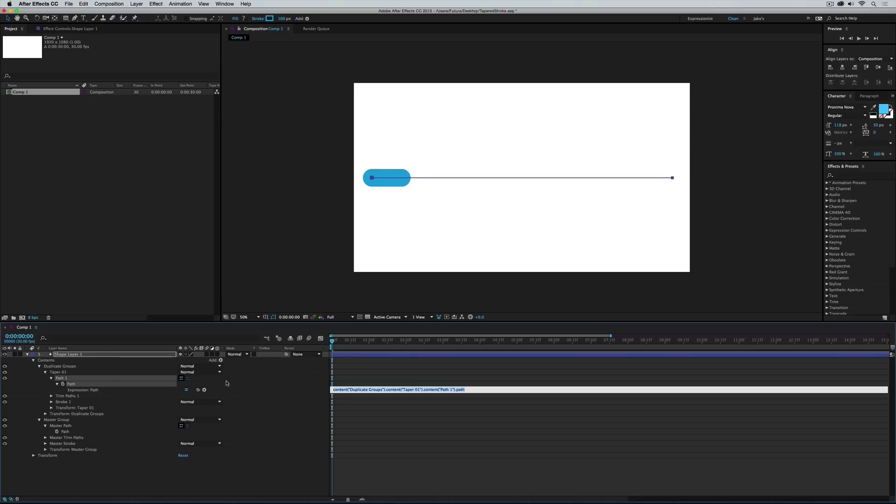
pyautogui.moveTo(198, 390); pyautogui.dragTo(73, 434)
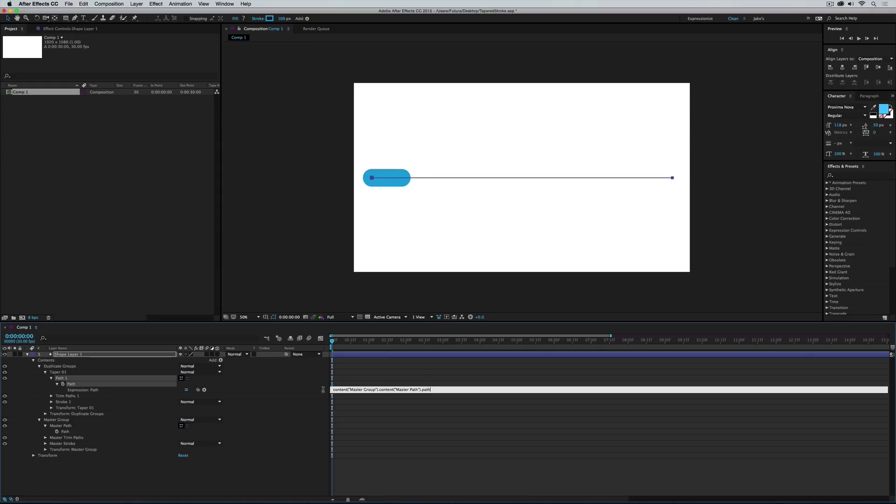
pyautogui.click(364, 367)
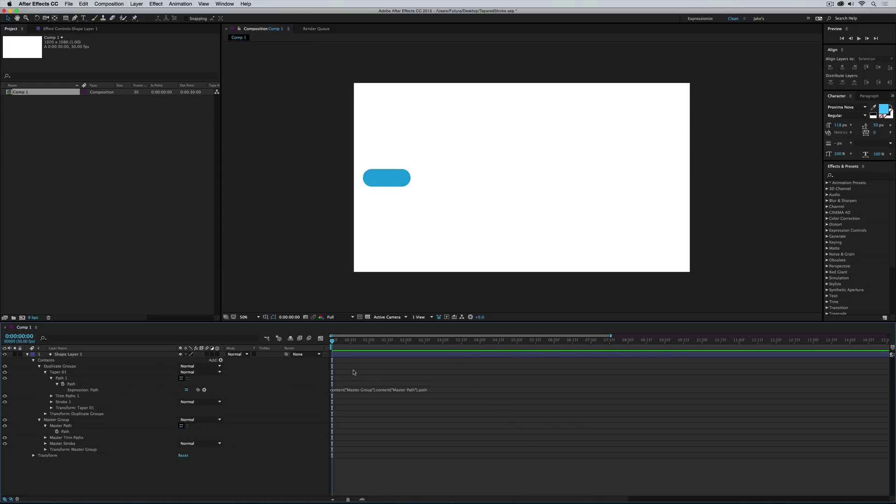
# Test the path link by moving Master Group's first path point up and inward, and undo the move.
pyautogui.click(68, 384)
pyautogui.click(64, 420)
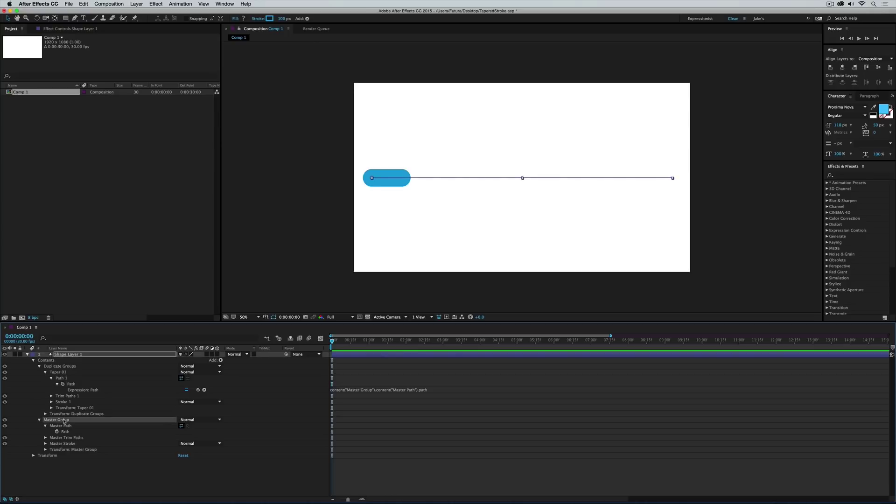
pyautogui.press('g')
pyautogui.moveTo(372, 178); pyautogui.dragTo(451, 132)
pyautogui.press('super+z')
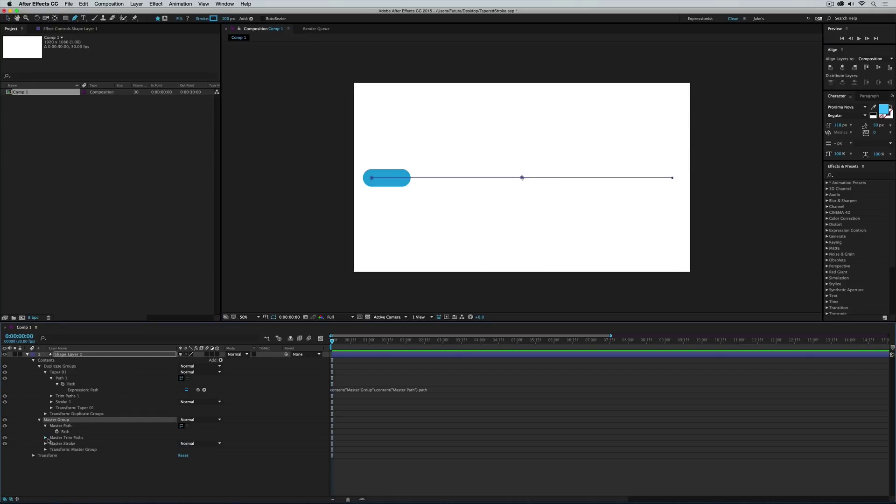
# Set the Master Trim Paths Start to 69% and End to 100%, and deselect the layer.
pyautogui.click(44, 438)
pyautogui.moveTo(185, 450)
pyautogui.mouseDown()
pyautogui.moveTo(229, 442)
pyautogui.moveTo(181, 448)
pyautogui.moveTo(206, 442)
pyautogui.mouseUp()
pyautogui.click(214, 432)
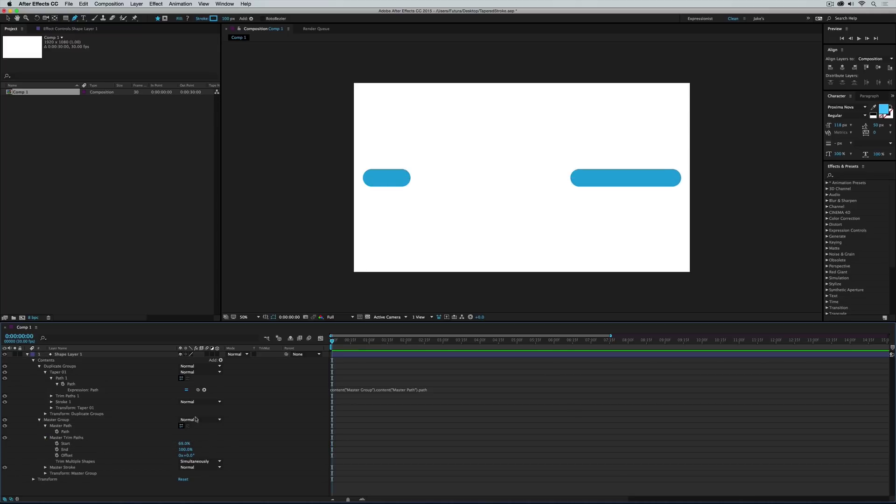
# Try moving the first point of the master path inward and slightly down, and undo the move.
pyautogui.click(64, 366)
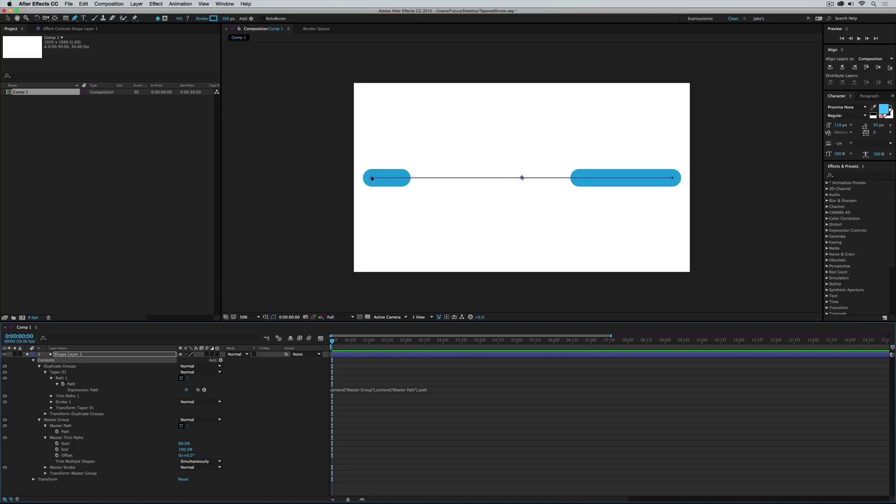
pyautogui.moveTo(372, 178)
pyautogui.mouseDown()
pyautogui.moveTo(454, 138)
pyautogui.moveTo(462, 202)
pyautogui.moveTo(420, 180)
pyautogui.moveTo(413, 185)
pyautogui.mouseUp()
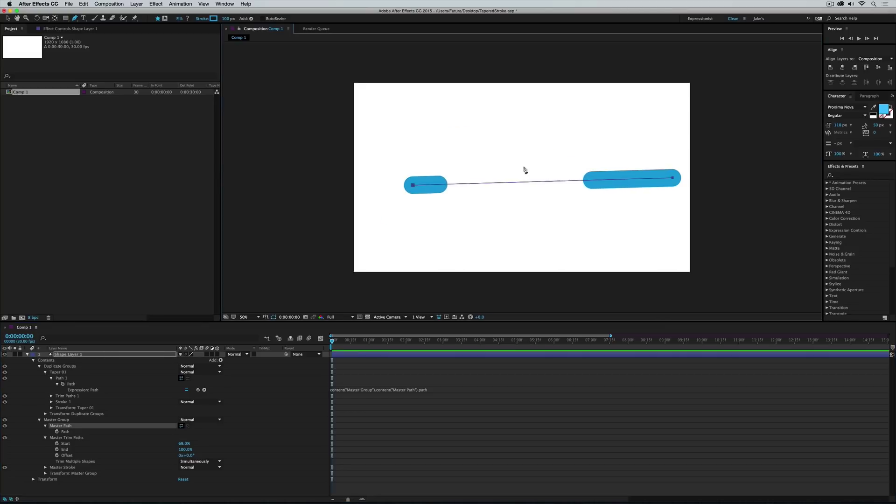
pyautogui.click(309, 338)
pyautogui.press('super+z')
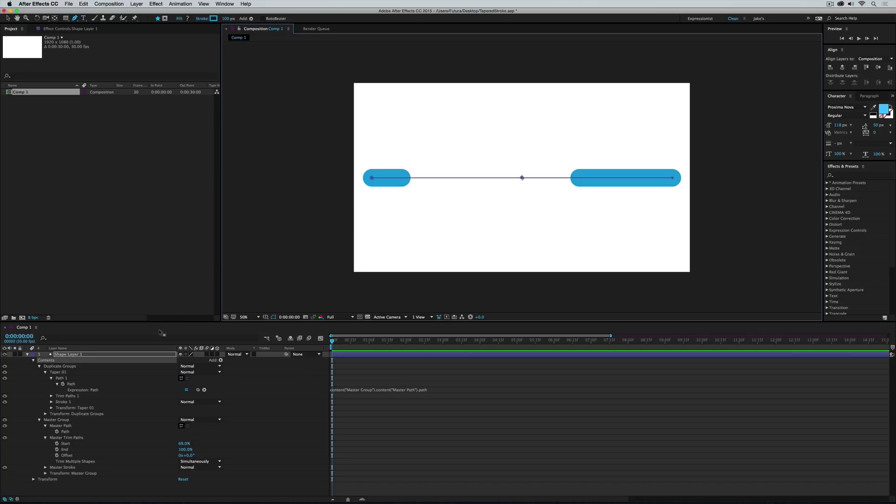
# Add a Slider Control expression effect to Shape Layer 1.
pyautogui.click(88, 356)
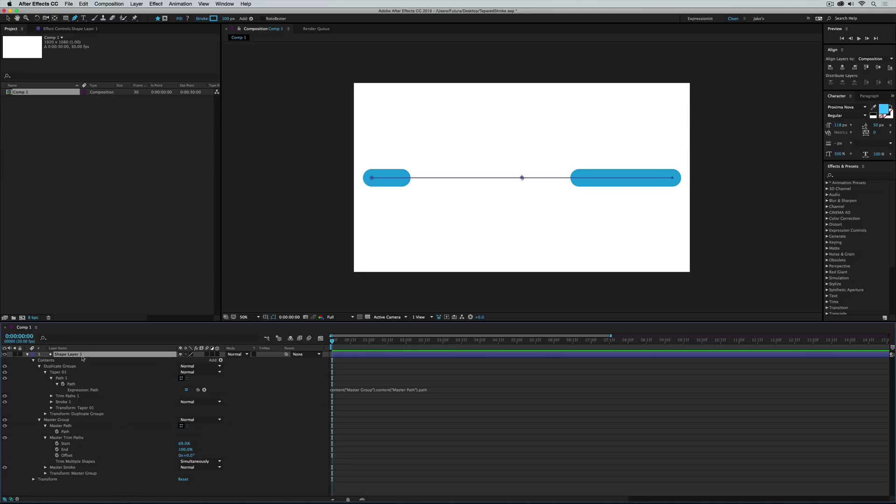
pyautogui.click(70, 28)
pyautogui.click(156, 4)
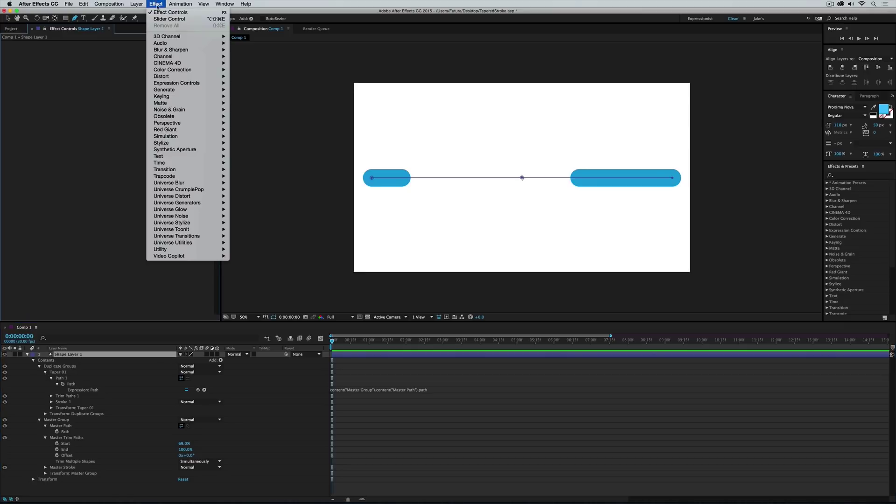
pyautogui.moveTo(185, 86)
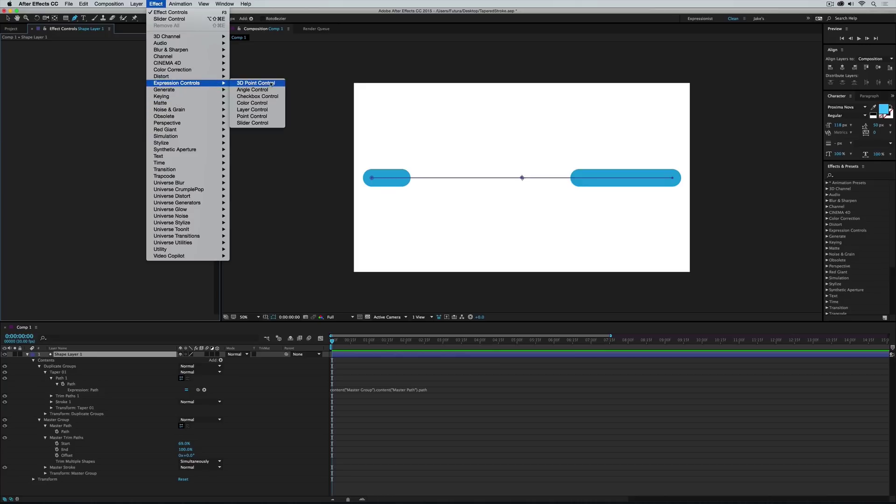
pyautogui.click(255, 123)
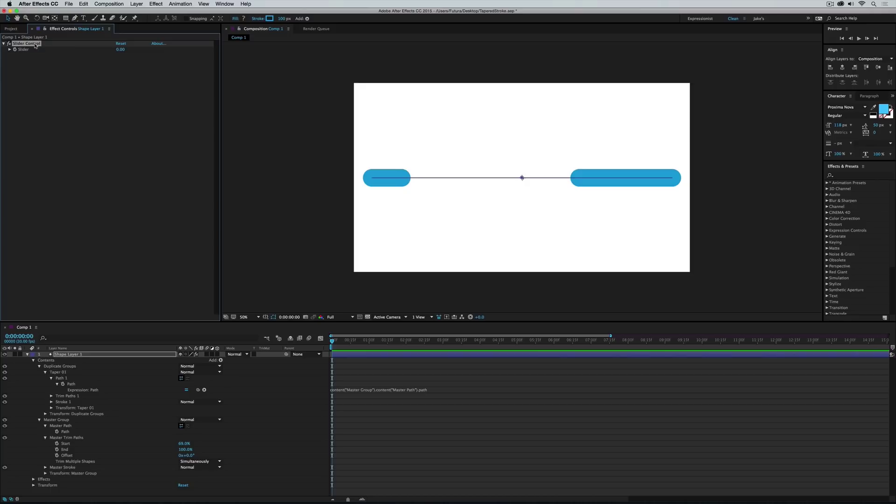
# Try different values on the Slider Control, open its value and range settings without changing them, and undo the value changes.
pyautogui.click(9, 50)
pyautogui.moveTo(21, 59); pyautogui.dragTo(118, 59)
pyautogui.moveTo(23, 60)
pyautogui.mouseDown()
pyautogui.moveTo(227, 69)
pyautogui.moveTo(18, 60)
pyautogui.mouseUp()
pyautogui.moveTo(121, 49); pyautogui.dragTo(196, 50)
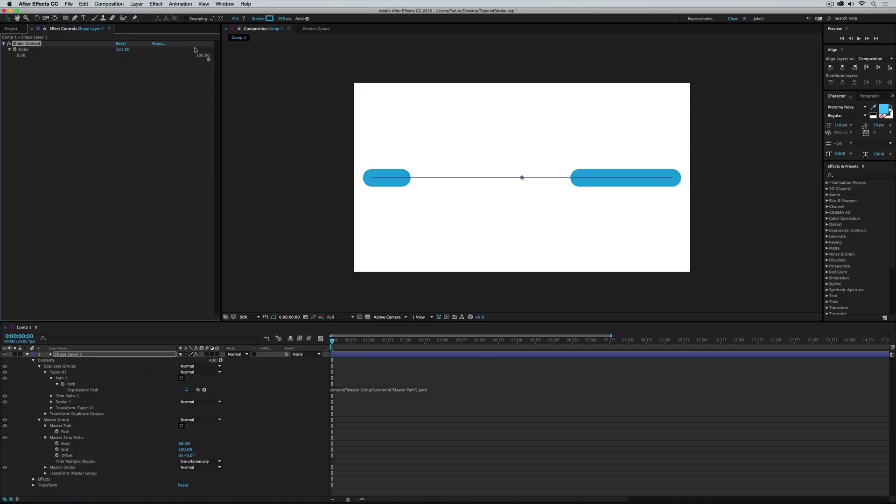
pyautogui.rightClick(24, 50)
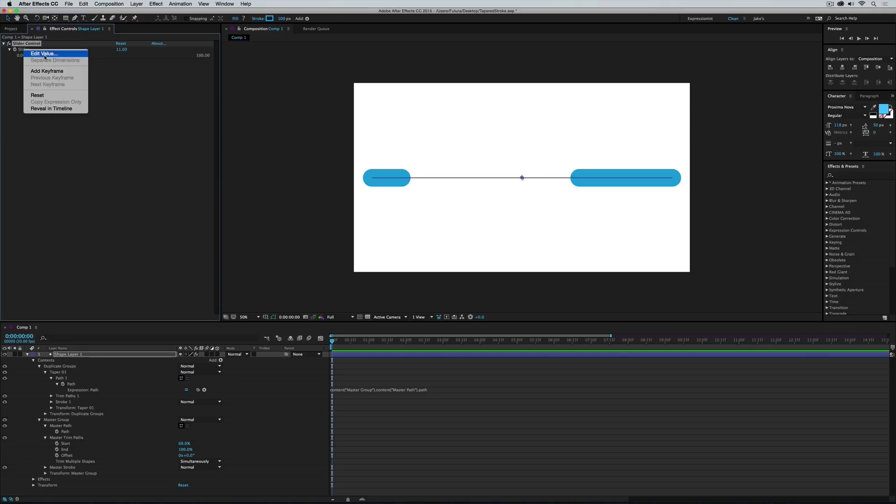
pyautogui.click(44, 54)
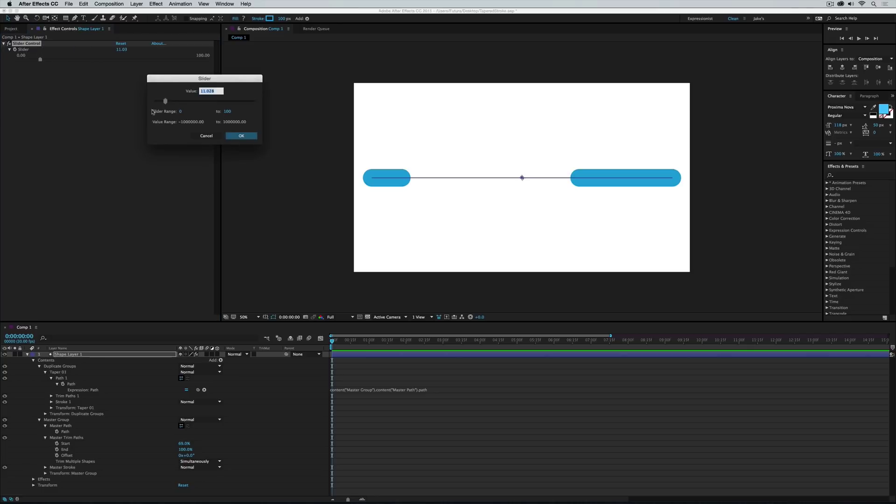
pyautogui.click(203, 137)
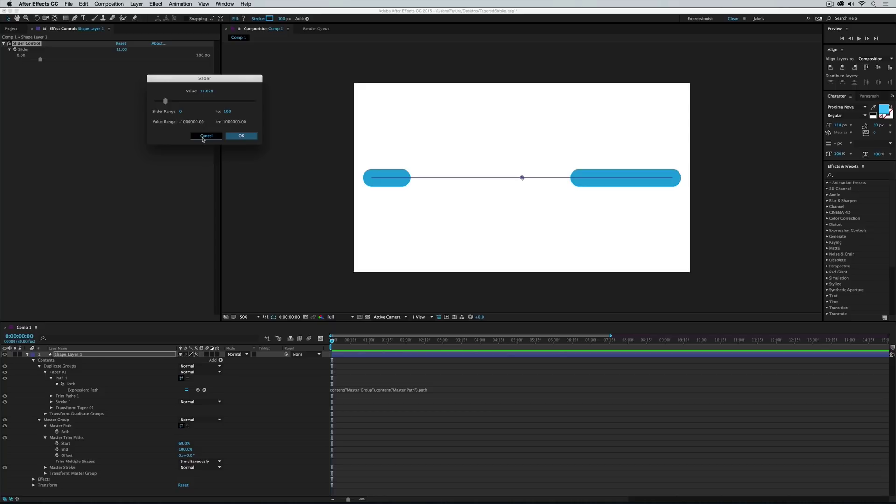
pyautogui.click(201, 138)
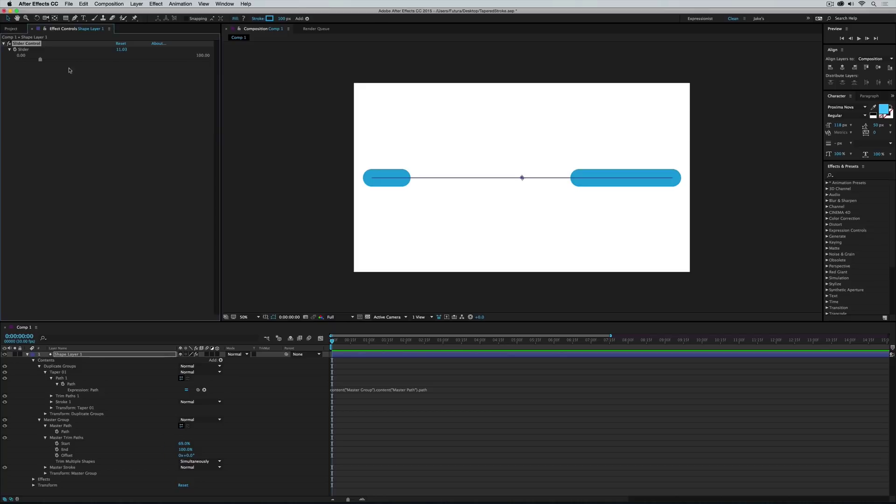
pyautogui.press('super+z')
# Rename the Slider Control effect as Stroke Width.
pyautogui.press('Return')
pyautogui.write('Str')
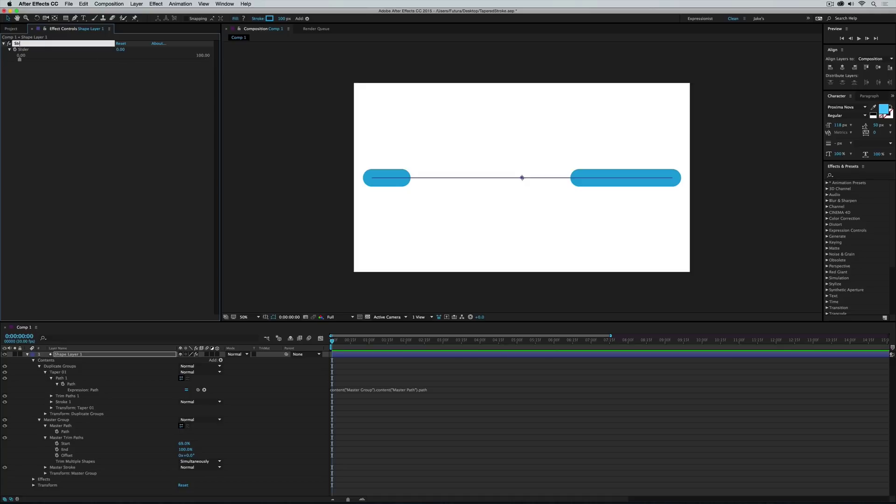
pyautogui.write('oke Width')
pyautogui.press('Return')
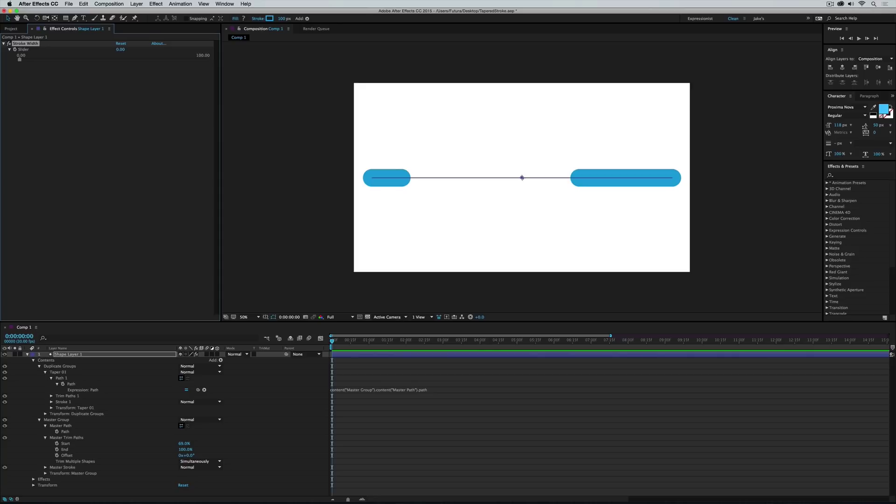
# Link the Master Stroke's Stroke Width to the Stroke Width effect's Slider with an expression.
pyautogui.click(70, 438)
pyautogui.click(41, 467)
pyautogui.click(46, 467)
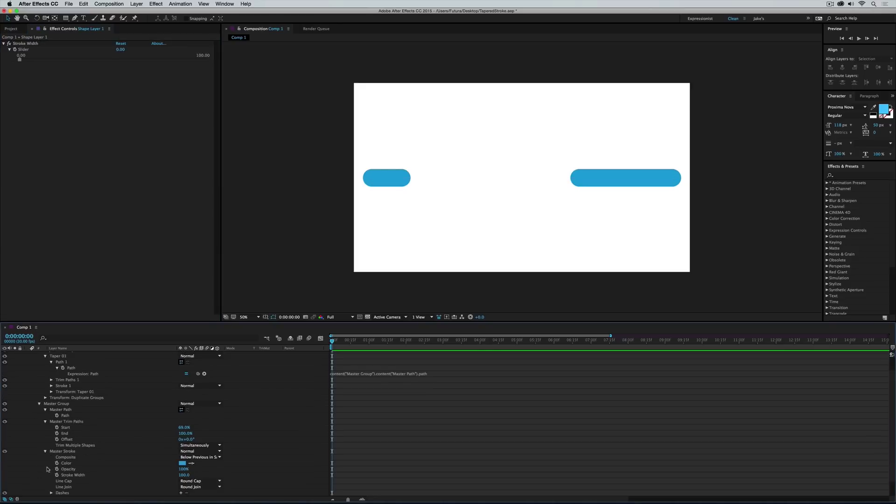
pyautogui.click(72, 474)
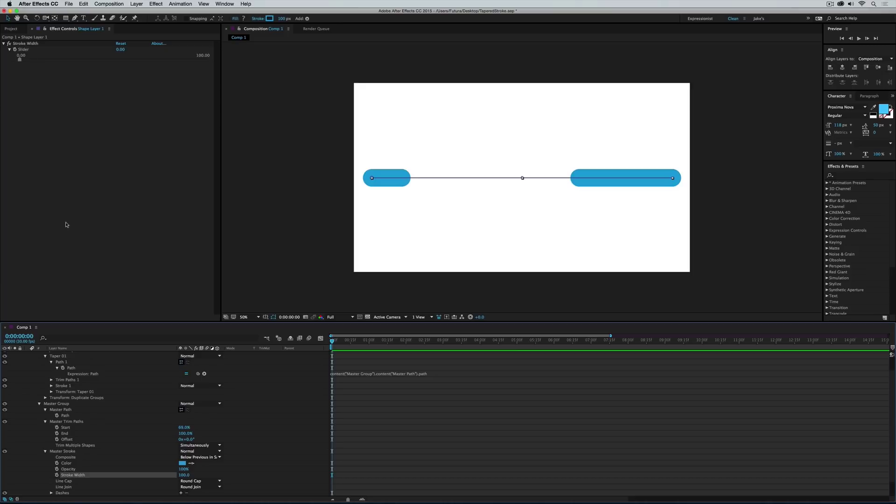
pyautogui.keyDown('alt'); pyautogui.click(57, 474); pyautogui.keyUp('alt')
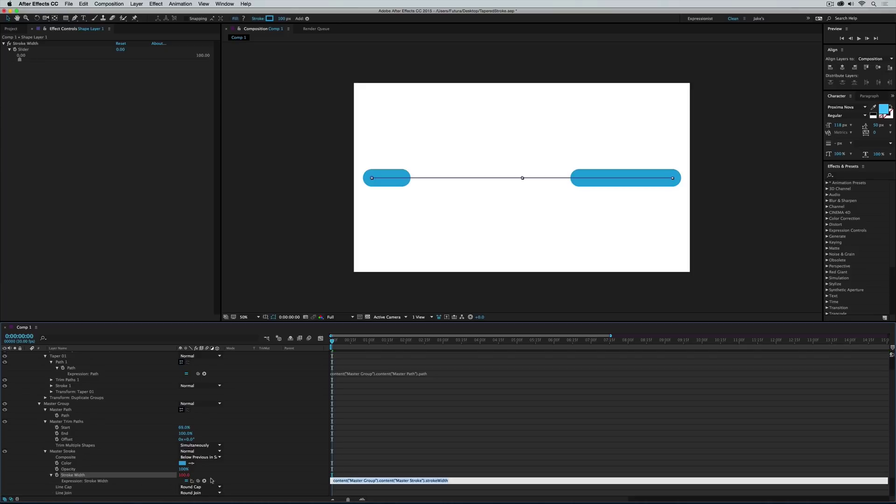
pyautogui.moveTo(197, 482)
pyautogui.mouseDown()
pyautogui.moveTo(261, 465)
pyautogui.moveTo(63, 420)
pyautogui.moveTo(18, 53)
pyautogui.moveTo(35, 49)
pyautogui.mouseUp()
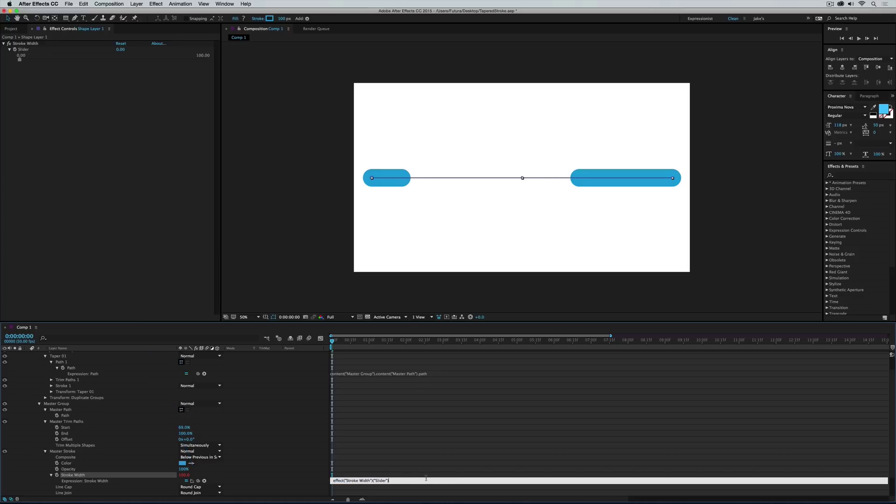
pyautogui.click(313, 467)
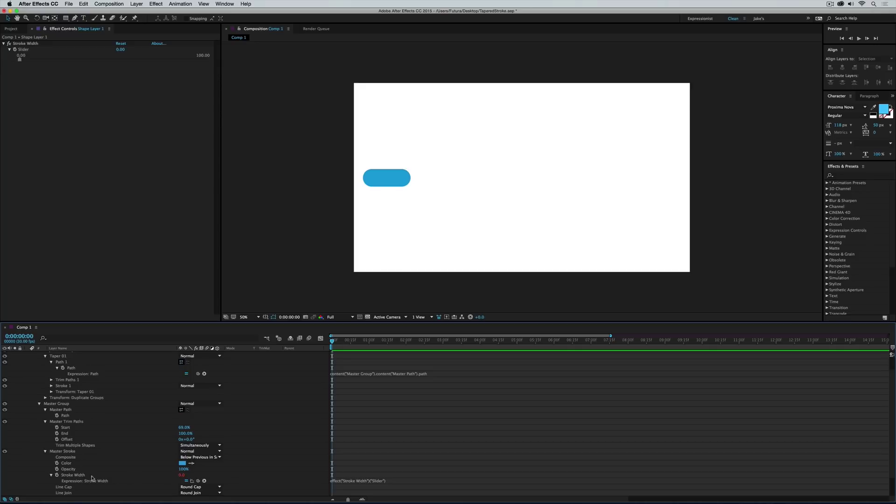
# Test the stroke width link by varying the Stroke Width effect's Slider, leaving it at 100.
pyautogui.click(181, 475)
pyautogui.moveTo(171, 473); pyautogui.dragTo(220, 467)
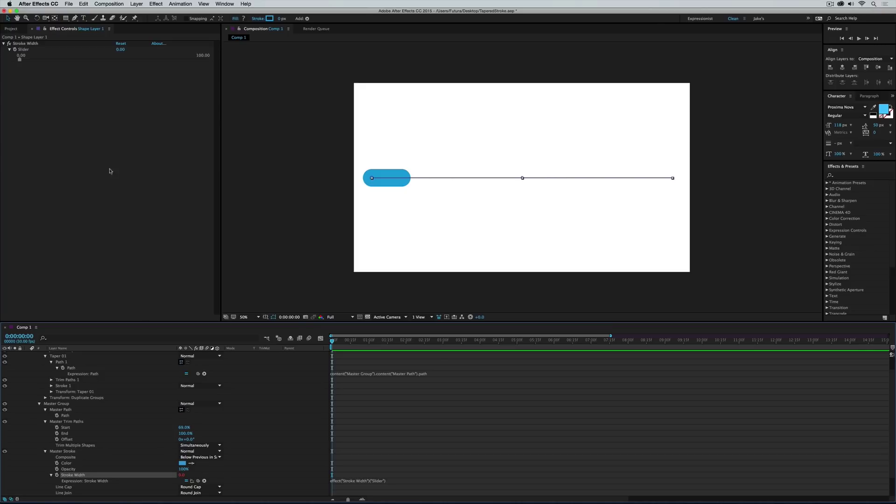
pyautogui.click(29, 45)
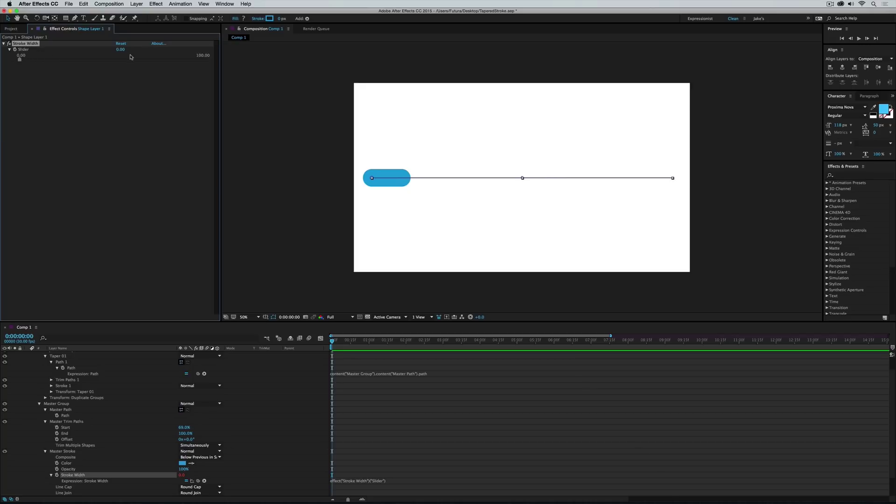
pyautogui.moveTo(19, 60)
pyautogui.mouseDown()
pyautogui.moveTo(148, 64)
pyautogui.moveTo(66, 65)
pyautogui.mouseUp()
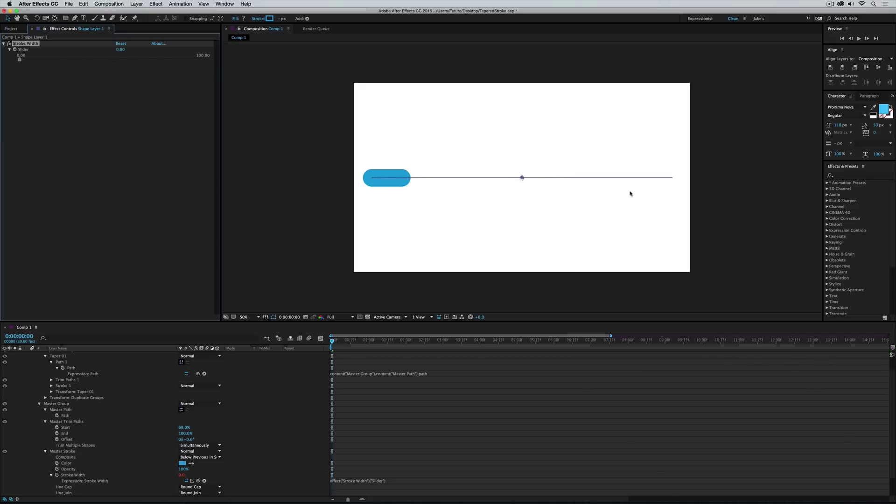
pyautogui.moveTo(50, 60); pyautogui.dragTo(242, 56)
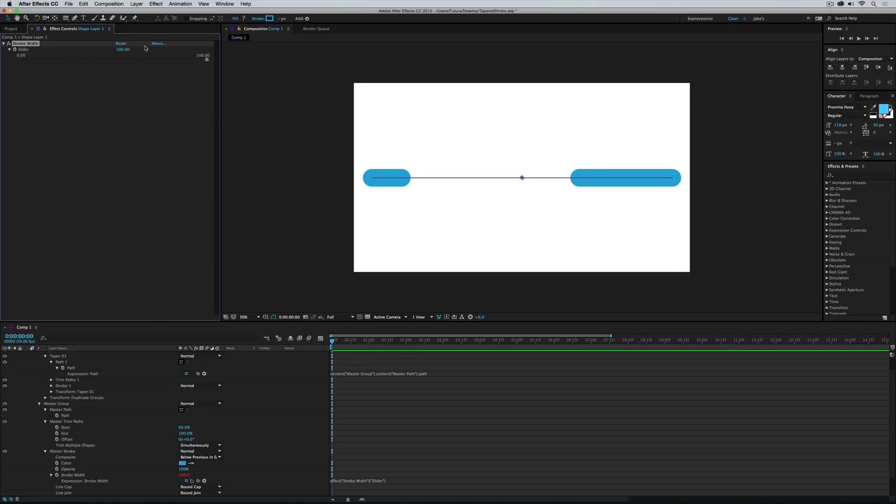
pyautogui.moveTo(122, 49); pyautogui.dragTo(147, 49)
pyautogui.moveTo(194, 49)
pyautogui.mouseDown()
pyautogui.moveTo(218, 53)
pyautogui.moveTo(184, 59)
pyautogui.moveTo(215, 59)
pyautogui.mouseUp()
# Duplicate the Stroke Width effect and rename the copy as End.
pyautogui.hotkey('ctrl', 'd')
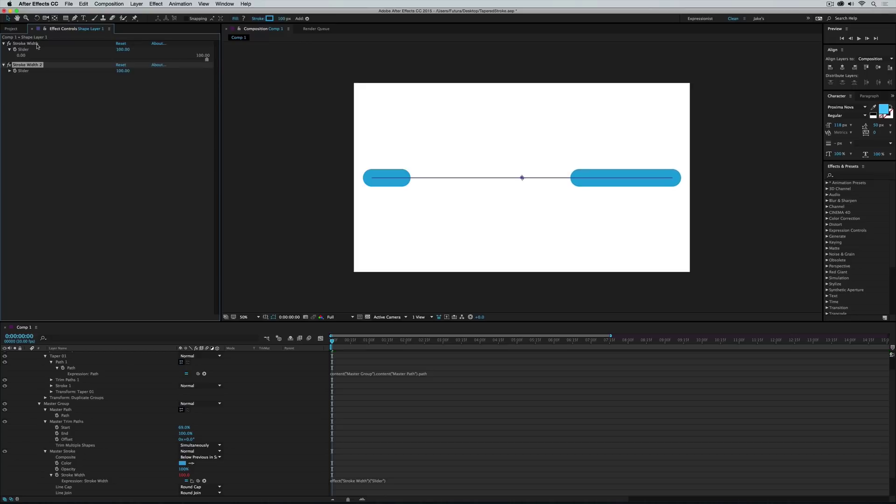
pyautogui.press('Return')
pyautogui.write('End')
pyautogui.press('Return')
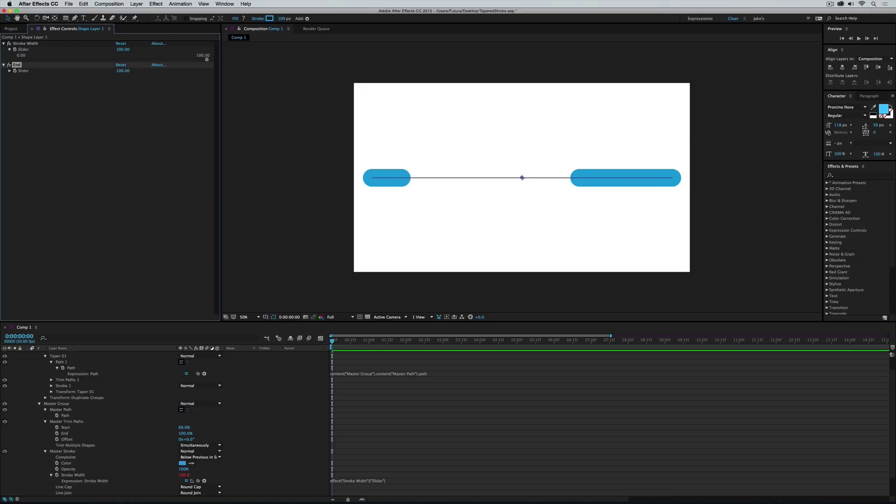
# Link the Master Trim Paths End to the End effect's Slider with an expression, and test the slider, leaving it at 100.
pyautogui.click(57, 434)
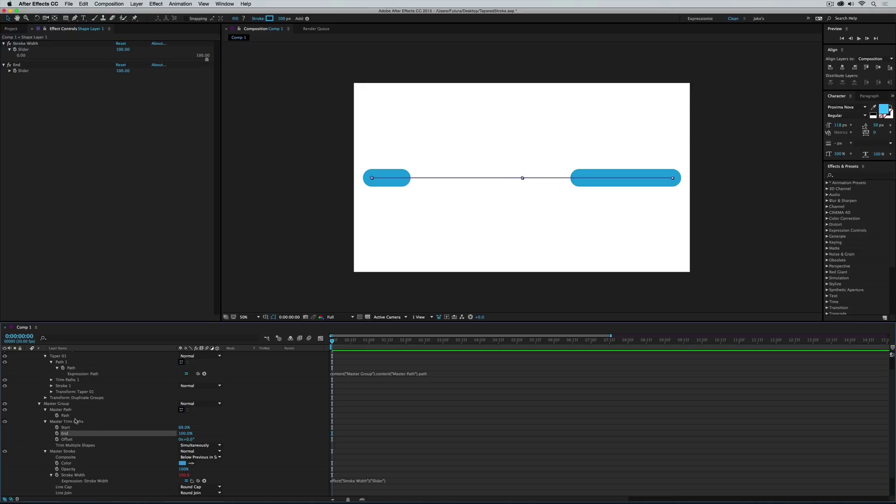
pyautogui.click(9, 70)
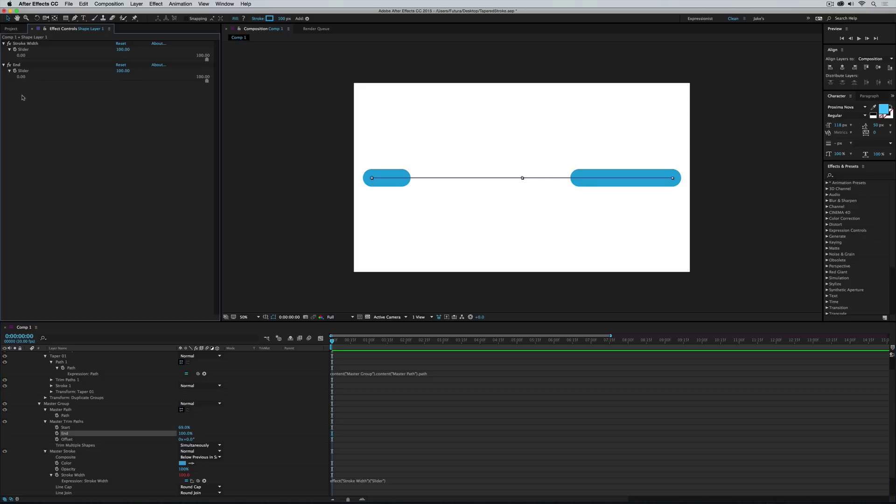
pyautogui.keyDown('alt'); pyautogui.click(56, 433); pyautogui.keyUp('alt')
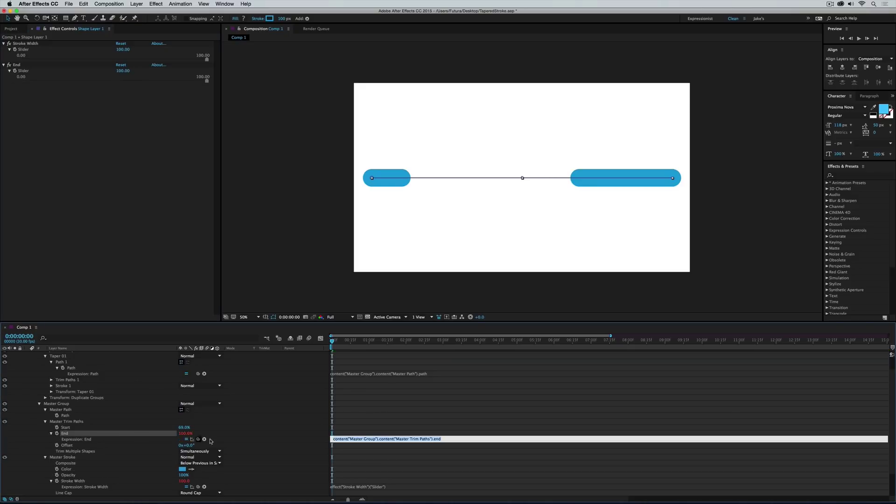
pyautogui.moveTo(198, 439); pyautogui.dragTo(25, 76)
pyautogui.click(280, 431)
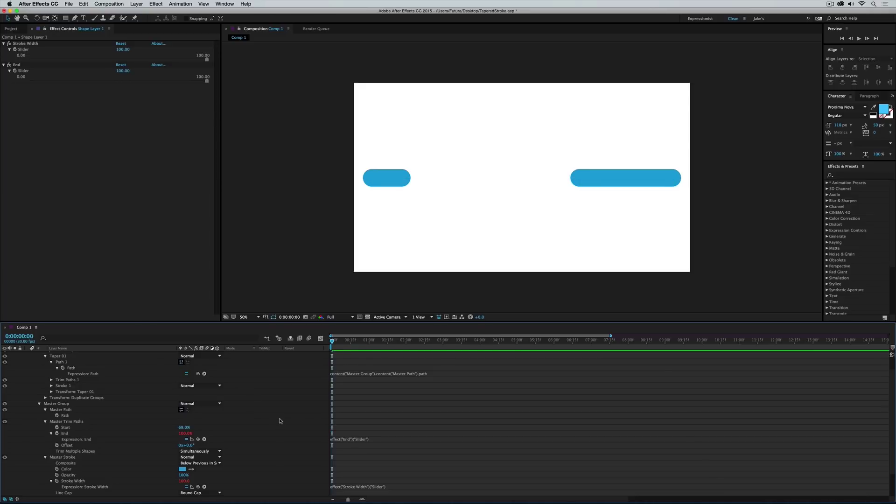
pyautogui.moveTo(207, 80)
pyautogui.mouseDown()
pyautogui.moveTo(23, 84)
pyautogui.moveTo(216, 94)
pyautogui.mouseUp()
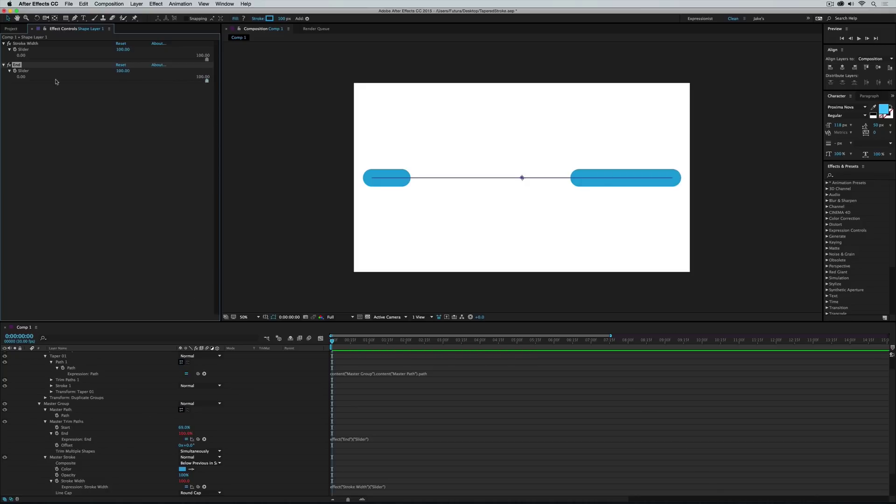
pyautogui.moveTo(57, 82)
pyautogui.mouseDown()
pyautogui.moveTo(17, 83)
pyautogui.moveTo(240, 88)
pyautogui.mouseUp()
# Add an Angle Control expression effect to Shape Layer 1.
pyautogui.click(154, 3)
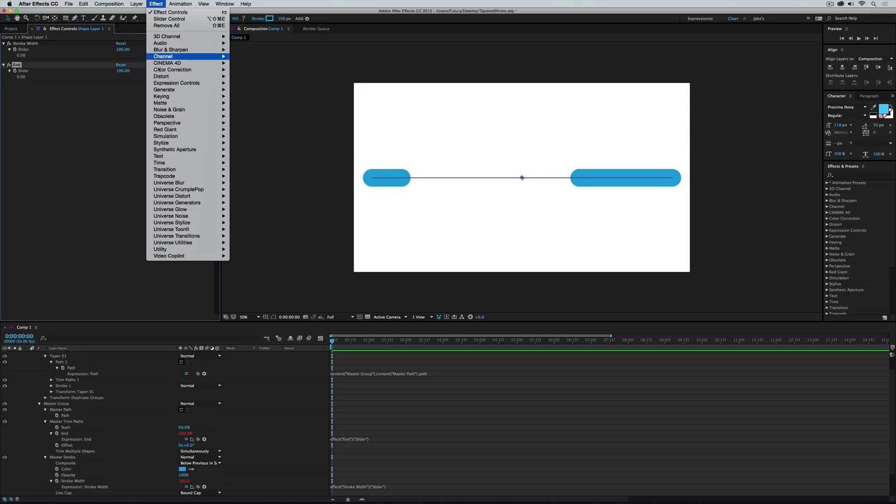
pyautogui.moveTo(226, 84)
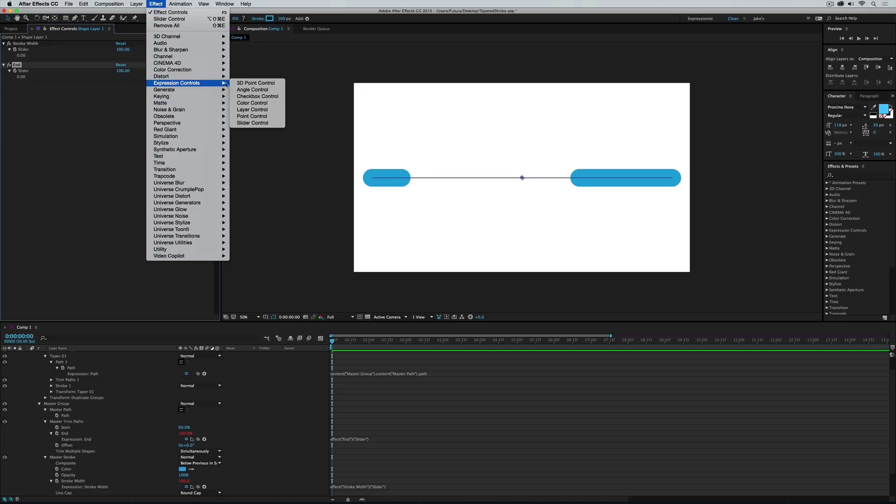
pyautogui.click(262, 90)
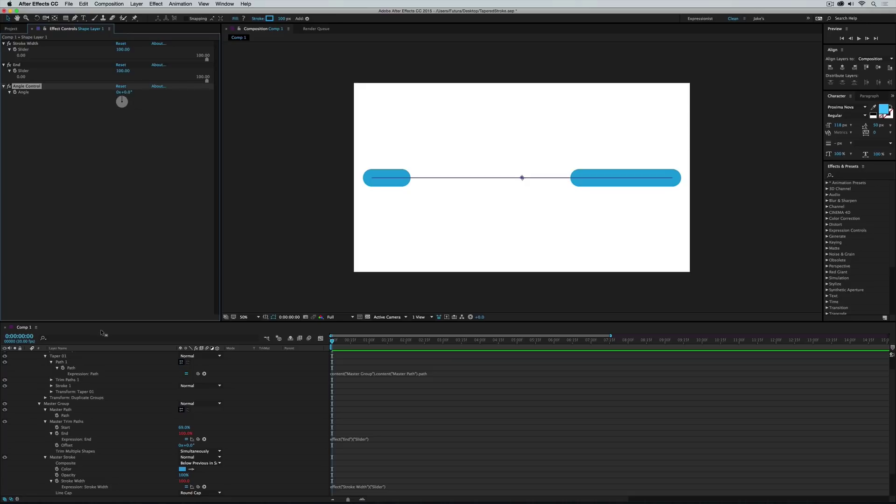
# Link the Master Trim Paths Offset to the Angle Control's Angle with an expression, and test the angle, undoing the test change.
pyautogui.click(170, 445)
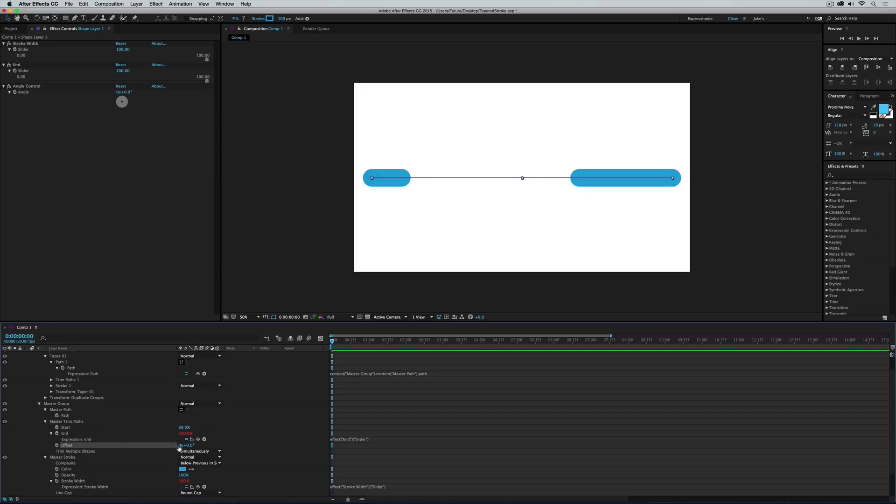
pyautogui.keyDown('alt'); pyautogui.click(57, 447); pyautogui.keyUp('alt')
pyautogui.moveTo(198, 451); pyautogui.dragTo(28, 91)
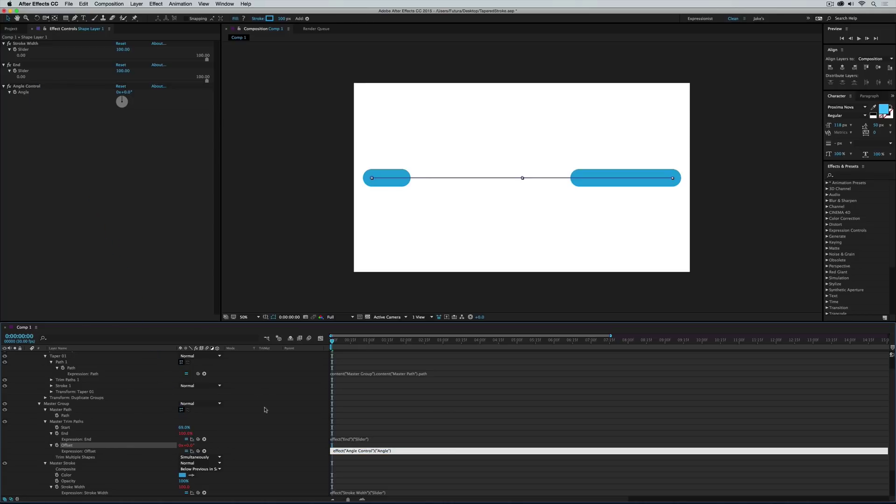
pyautogui.click(287, 422)
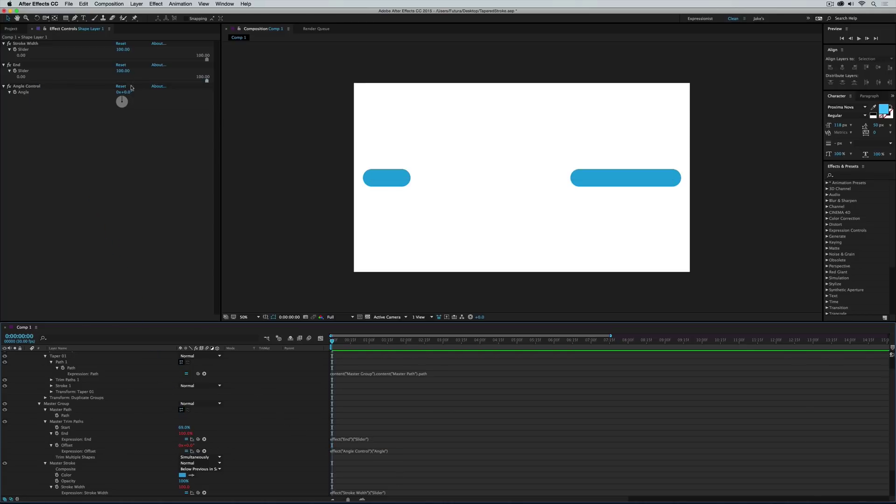
pyautogui.moveTo(127, 92)
pyautogui.mouseDown()
pyautogui.moveTo(240, 92)
pyautogui.moveTo(59, 92)
pyautogui.moveTo(157, 92)
pyautogui.moveTo(100, 92)
pyautogui.mouseUp()
pyautogui.press('super+z')
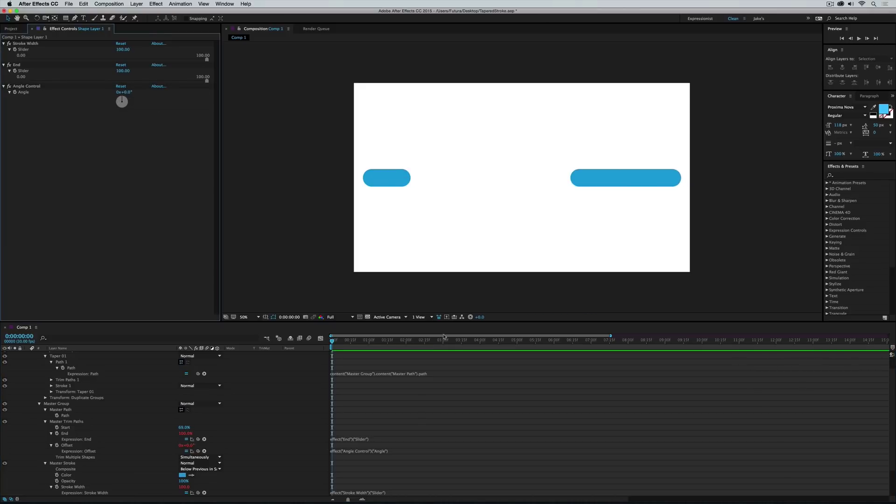
# Save the project and rename the Angle Control effect as Offset.
pyautogui.press('super+s')
pyautogui.click(29, 87)
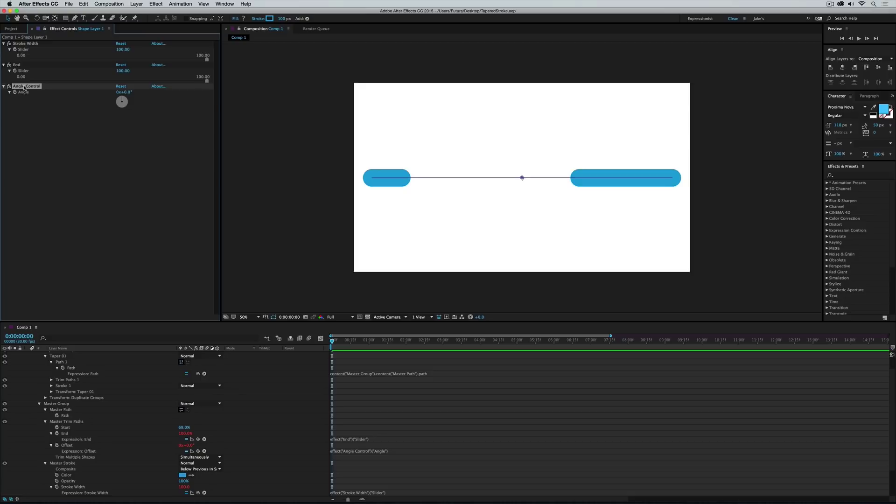
pyautogui.press('Return')
pyautogui.write('Offs')
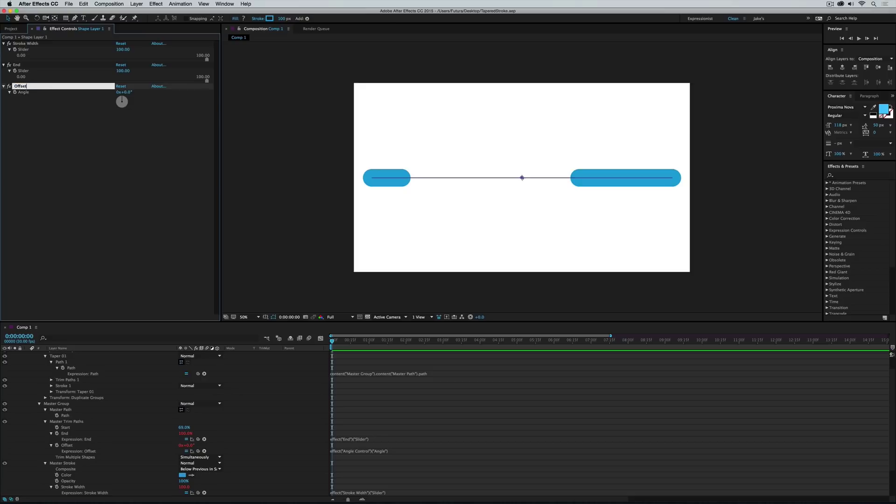
pyautogui.write('et')
pyautogui.press('Return')
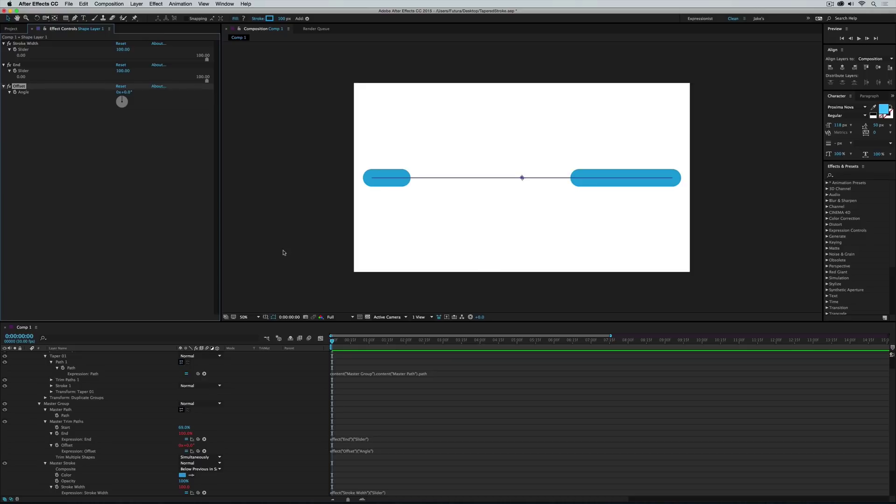
# Switch to the Expressionist workspace, widen the expression editor, and fit the composition in its viewer.
pyautogui.click(693, 21)
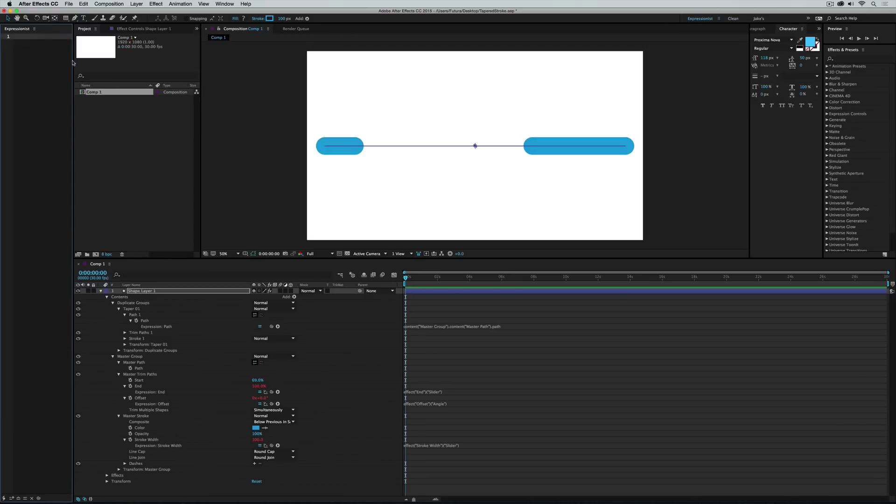
pyautogui.moveTo(73, 62); pyautogui.dragTo(234, 72)
pyautogui.click(532, 169)
pyautogui.hotkey('shift', '/')
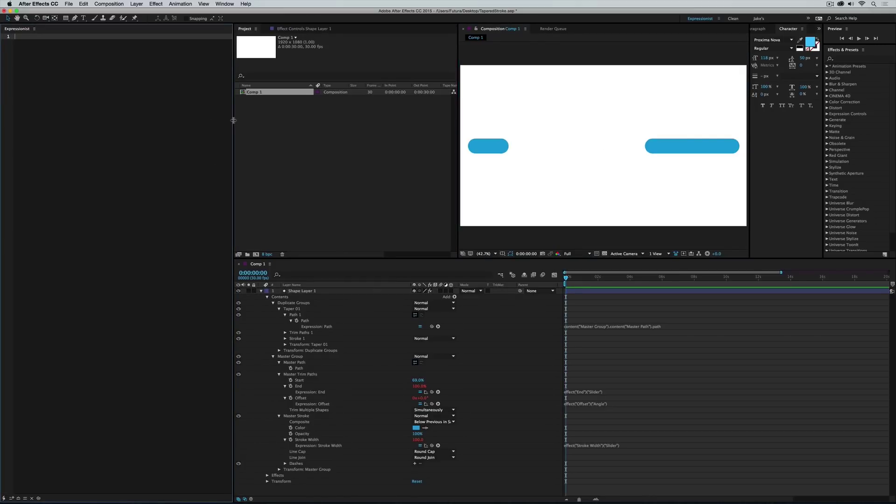
# Widen the expression editor and enlarge the expression field of Taper 01's Path.
pyautogui.moveTo(234, 121); pyautogui.dragTo(293, 120)
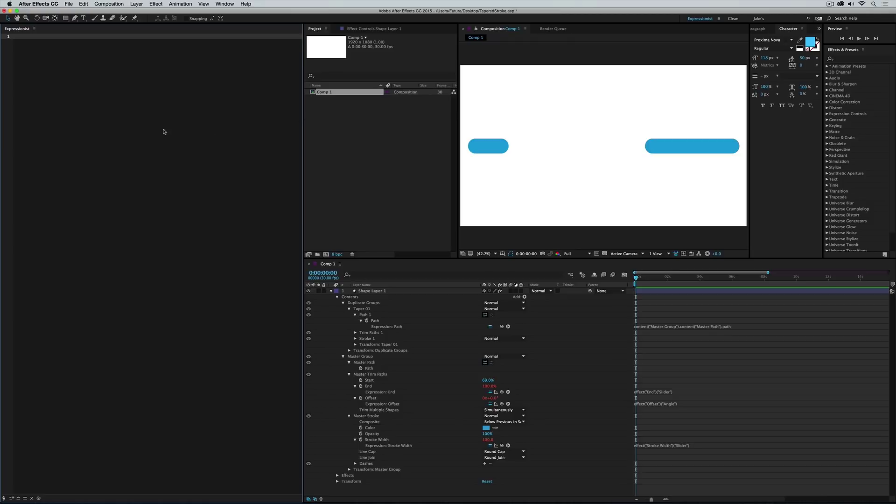
pyautogui.click(640, 327)
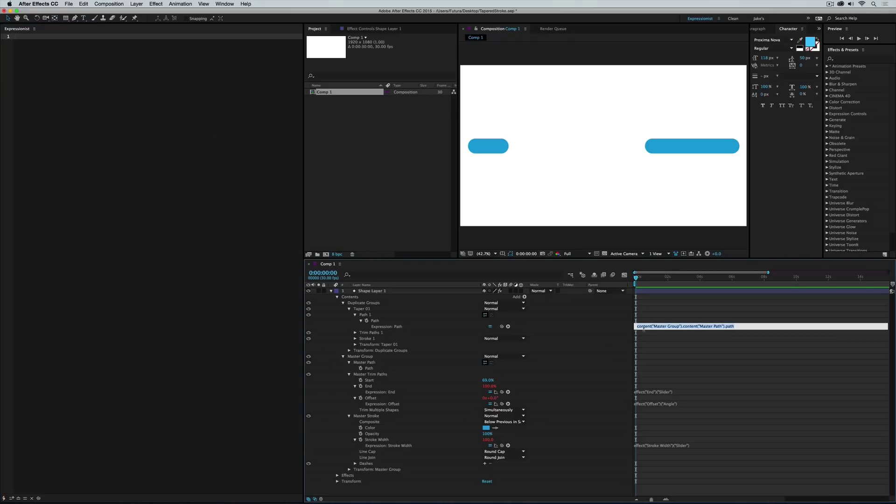
pyautogui.moveTo(645, 329); pyautogui.dragTo(646, 346)
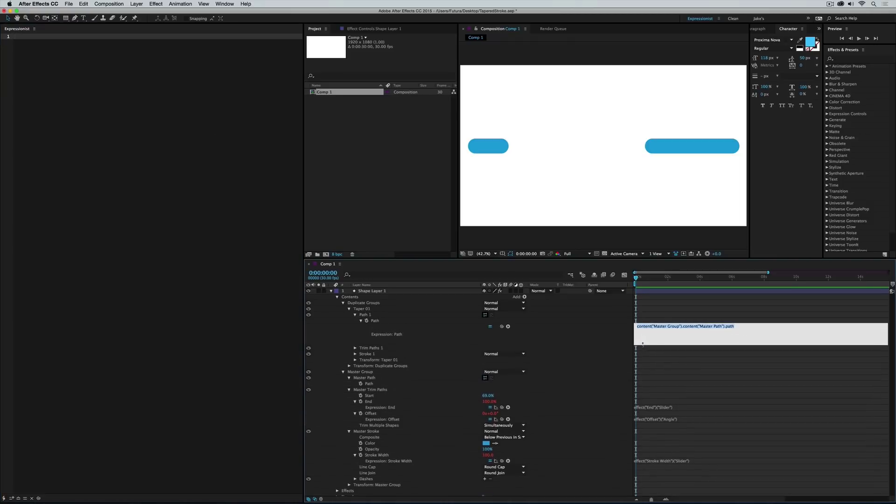
pyautogui.click(704, 333)
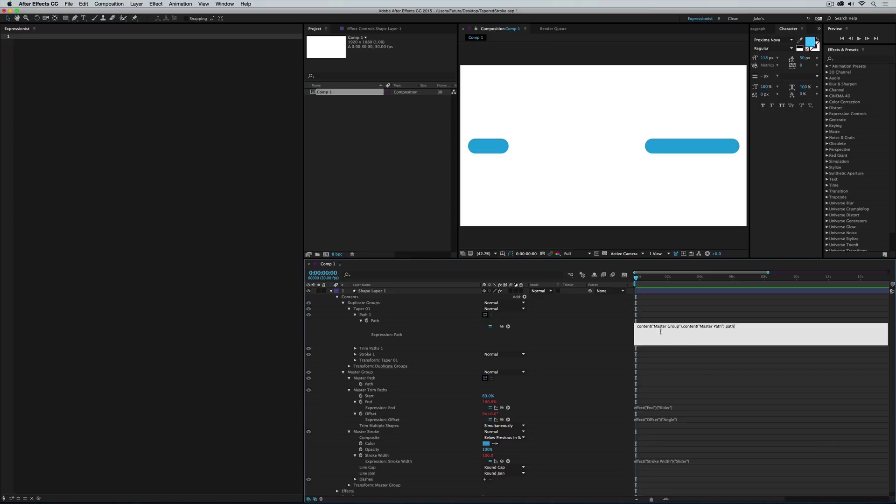
pyautogui.click(707, 347)
pyautogui.click(708, 337)
pyautogui.click(690, 360)
pyautogui.click(237, 197)
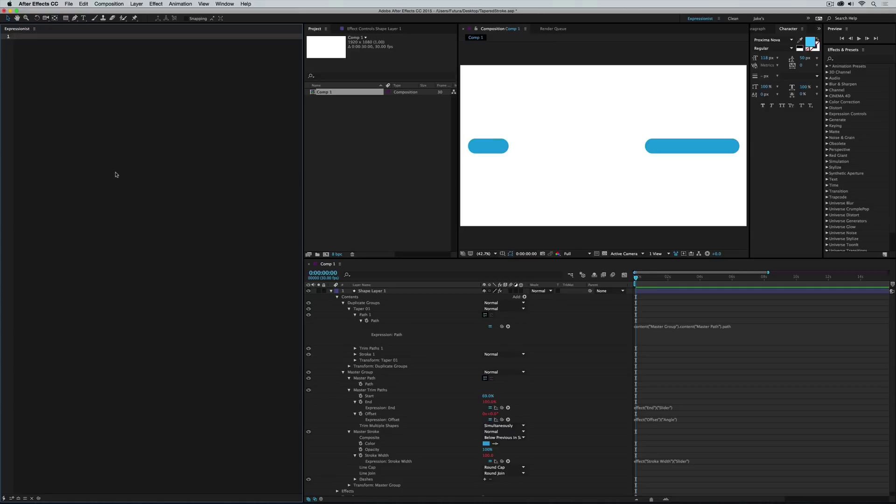
# Collapse Taper 01, Master Path, Master Stroke and the Master Trim Paths End and Offset expressions, keeping Duplicate Groups expanded.
pyautogui.click(372, 397)
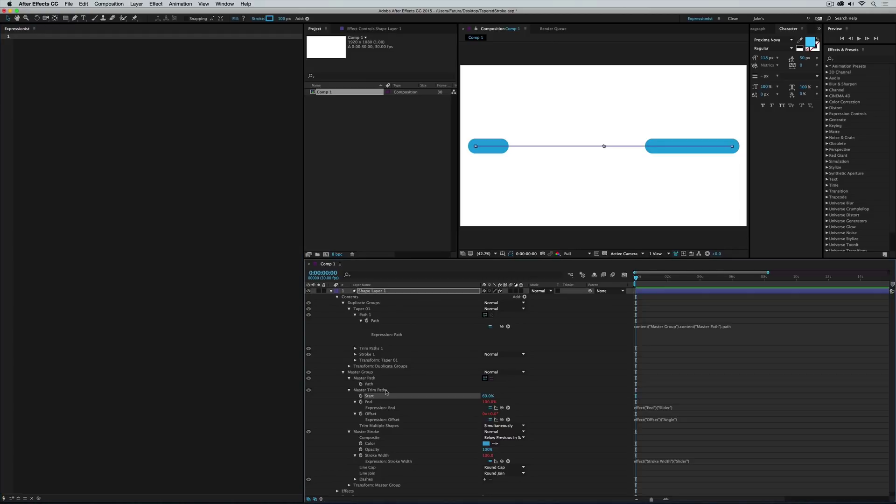
pyautogui.click(349, 308)
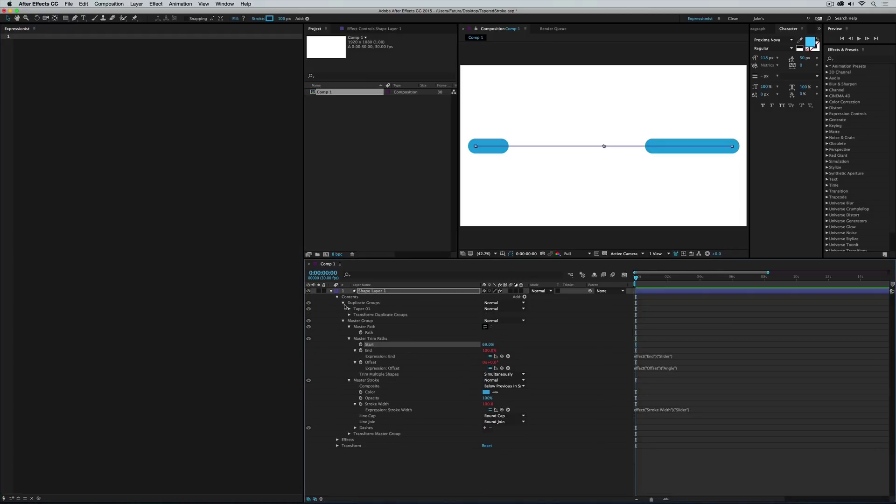
pyautogui.click(343, 303)
pyautogui.click(348, 316)
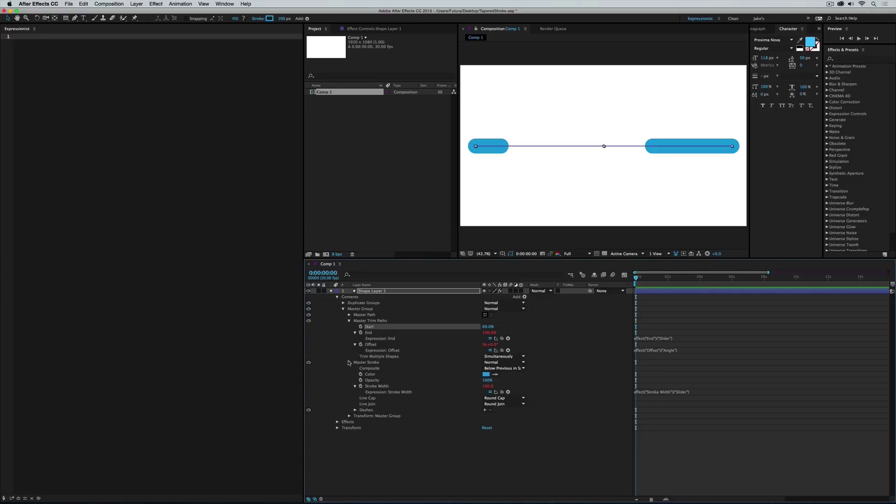
pyautogui.click(349, 362)
pyautogui.click(355, 345)
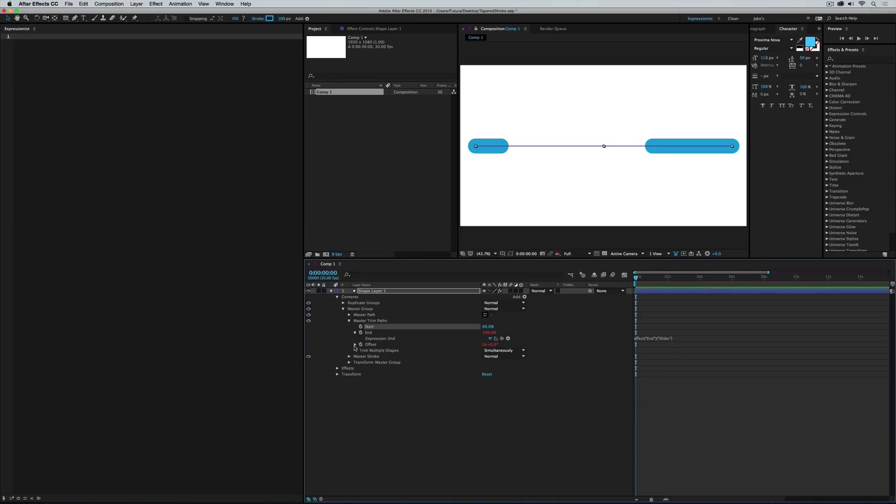
pyautogui.click(355, 332)
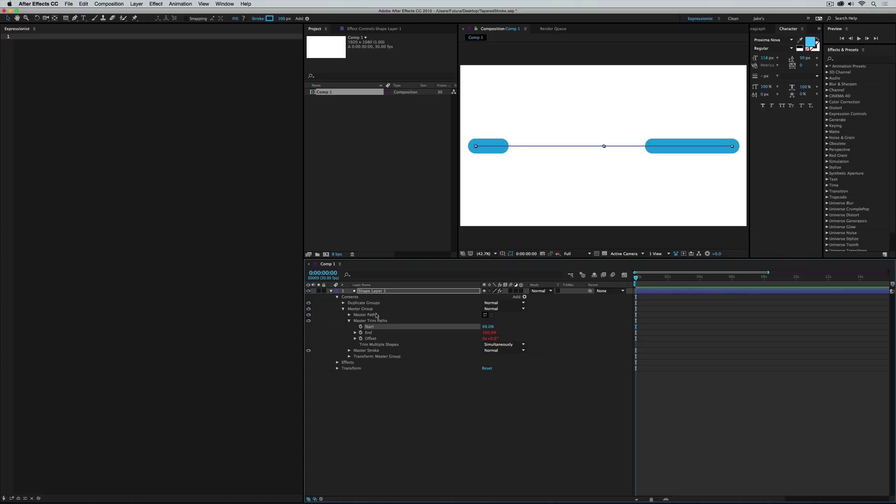
pyautogui.click(343, 303)
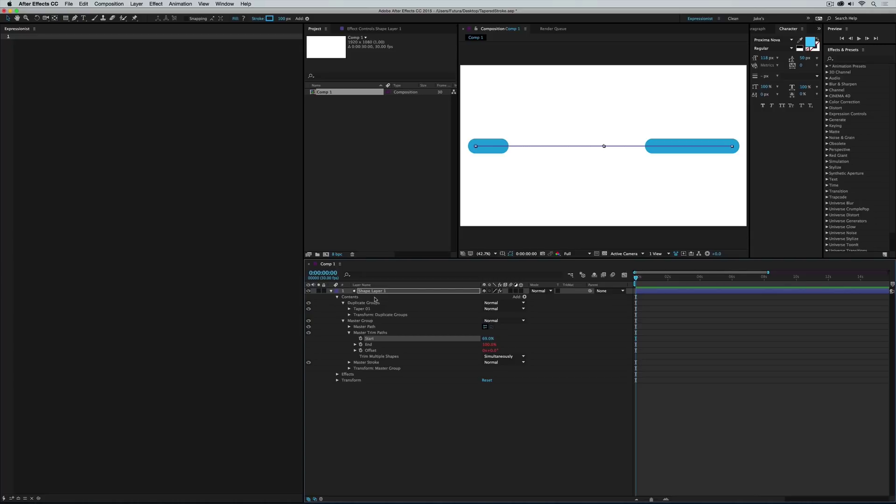
# Load the reference to the Master Trim Paths End property into the expression editor.
pyautogui.click(376, 346)
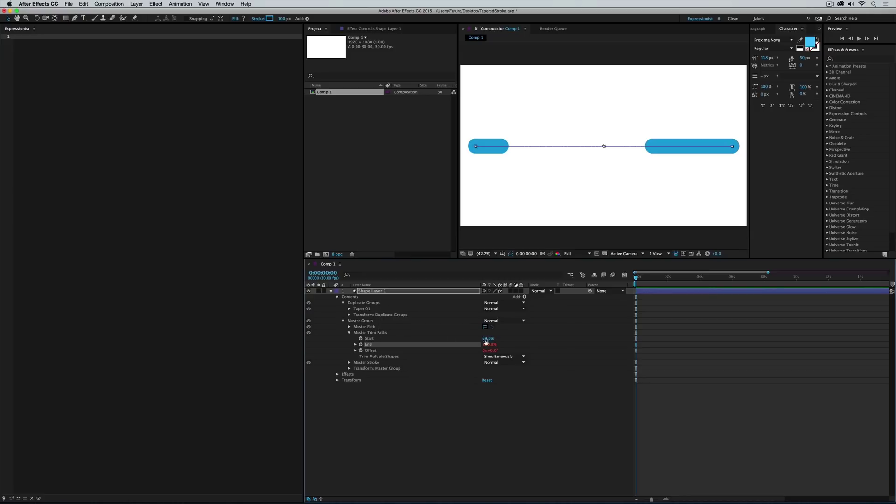
pyautogui.click(367, 339)
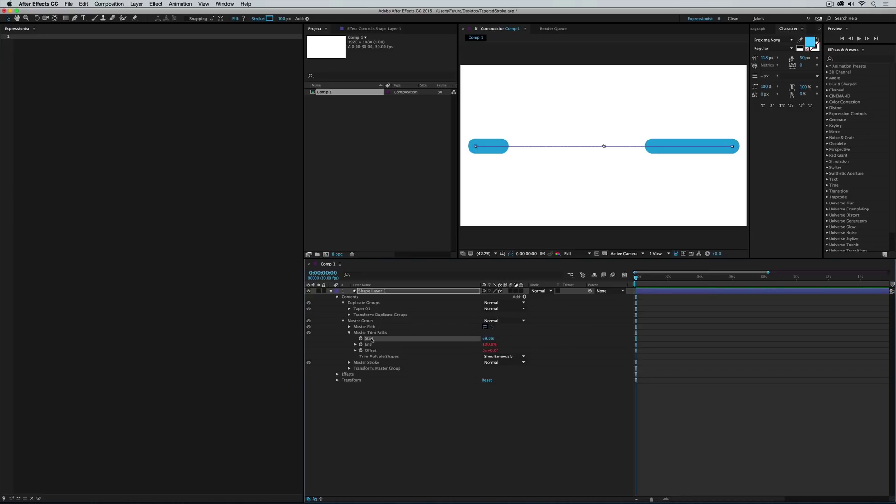
pyautogui.click(246, 265)
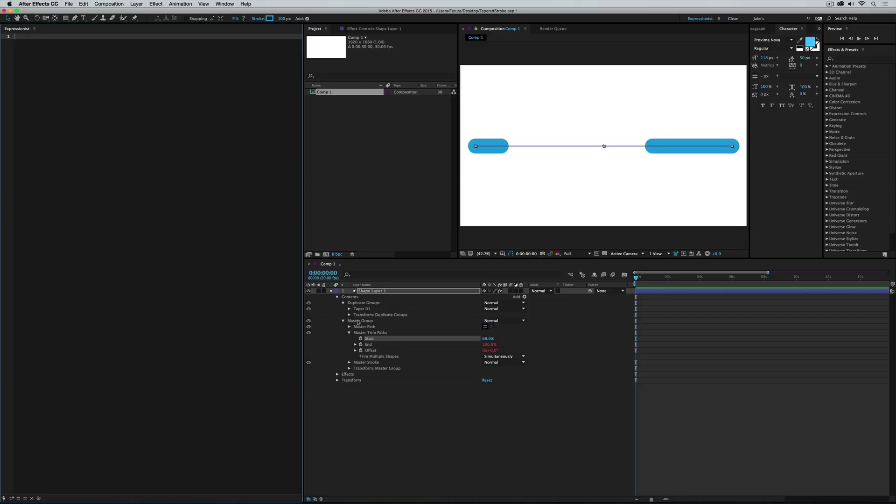
pyautogui.click(373, 345)
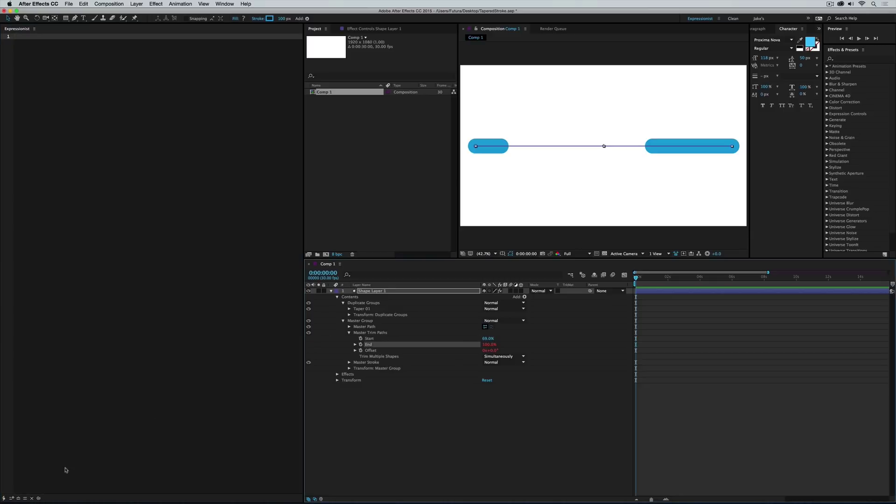
pyautogui.click(38, 498)
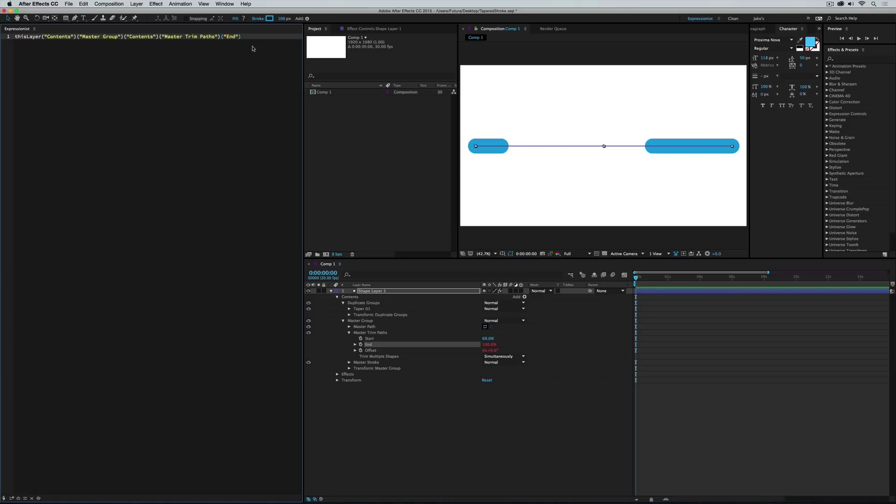
# Enable an expression on the Master Trim Paths Start and link it directly to End.
pyautogui.click(376, 339)
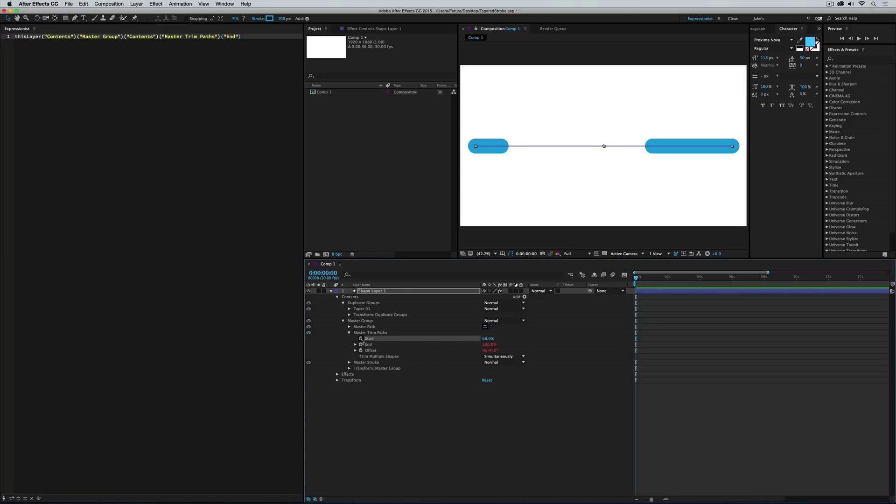
pyautogui.keyDown('alt'); pyautogui.click(361, 338); pyautogui.keyUp('alt')
pyautogui.moveTo(502, 345); pyautogui.dragTo(368, 351)
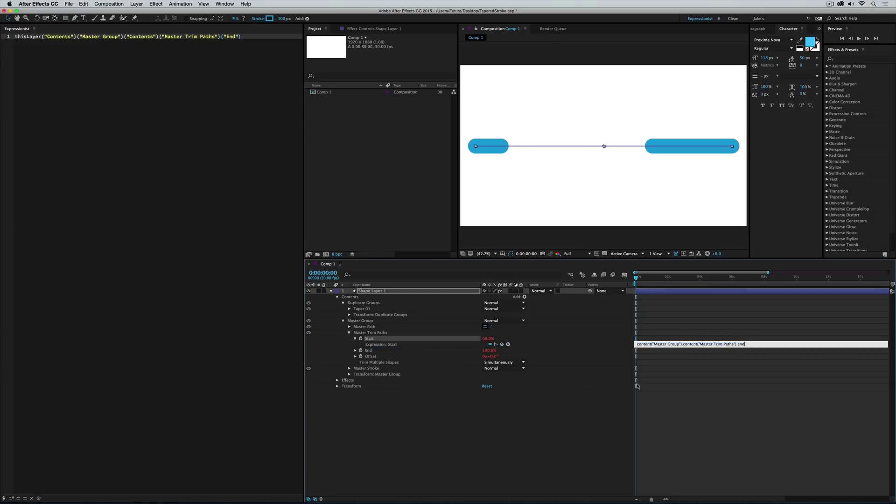
pyautogui.click(685, 380)
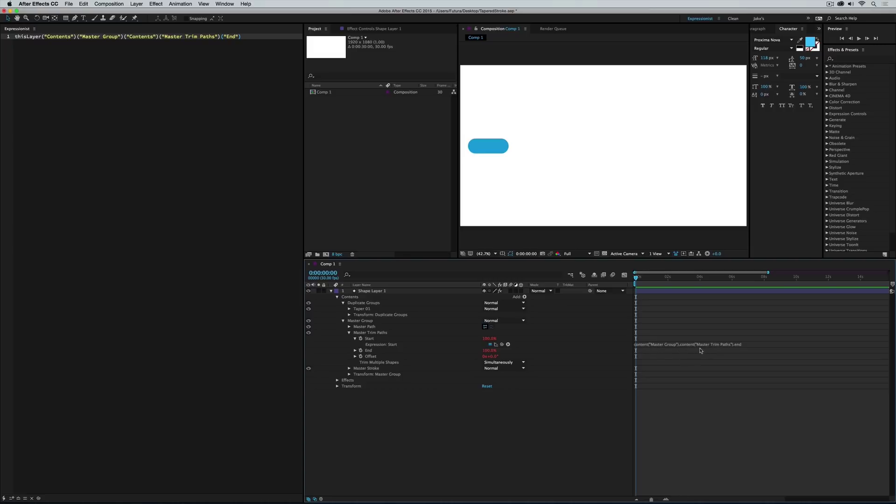
# Divide the Master Trim Paths End reference by 2 in the expression editor and apply it to the Start property.
pyautogui.click(46, 38)
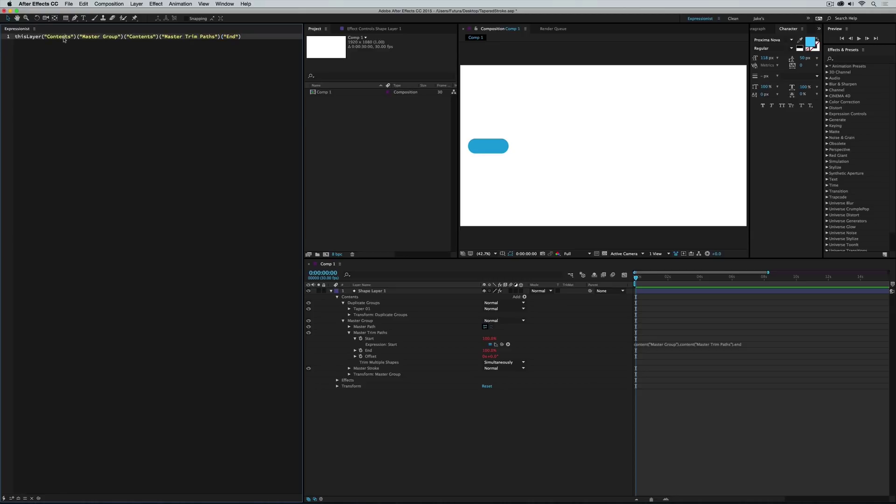
pyautogui.click(180, 37)
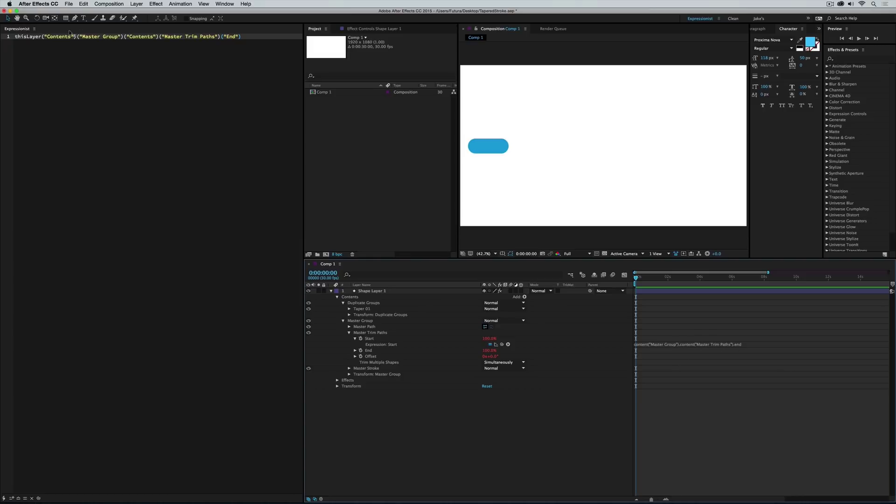
pyautogui.click(37, 41)
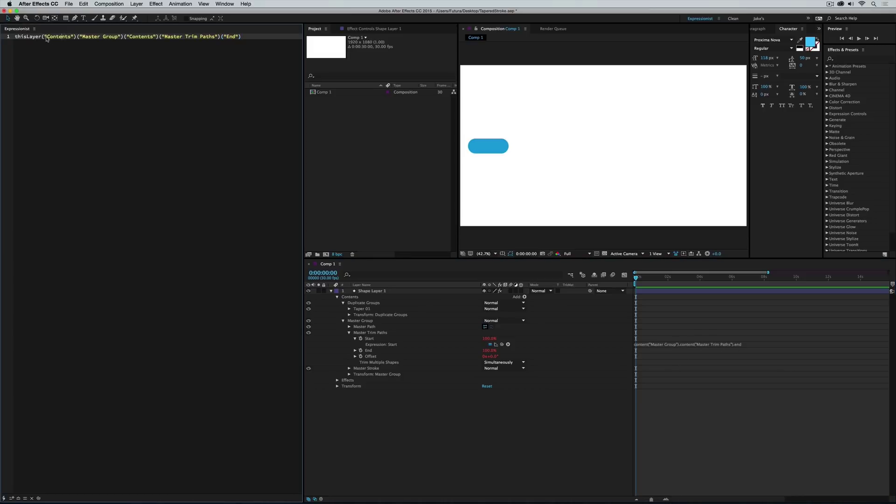
pyautogui.click(75, 37)
pyautogui.click(62, 37)
pyautogui.click(372, 350)
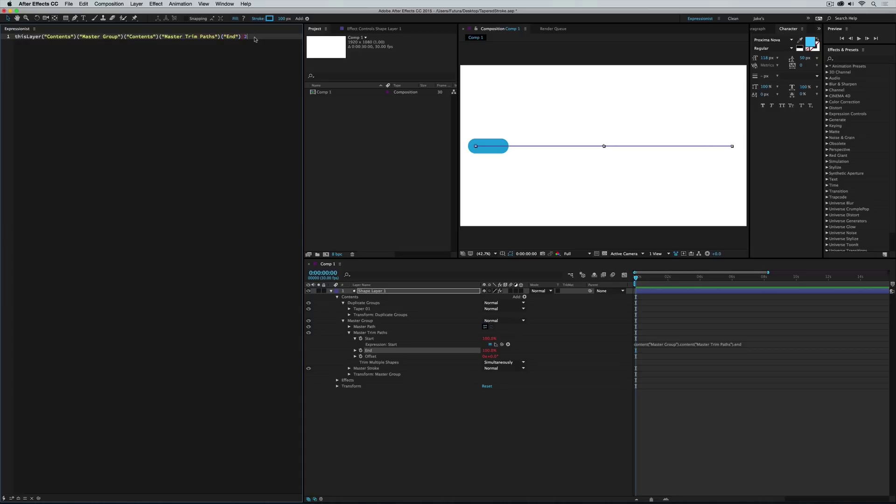
pyautogui.click(376, 340)
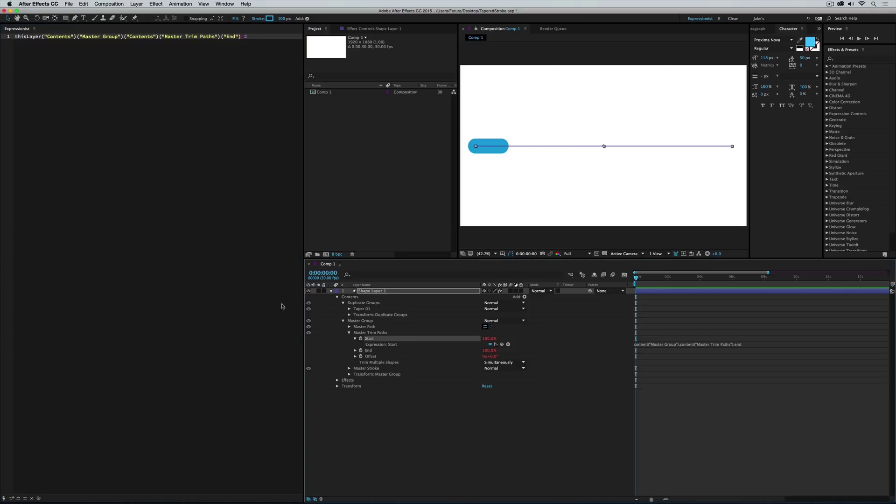
pyautogui.click(232, 155)
pyautogui.press('super+Return')
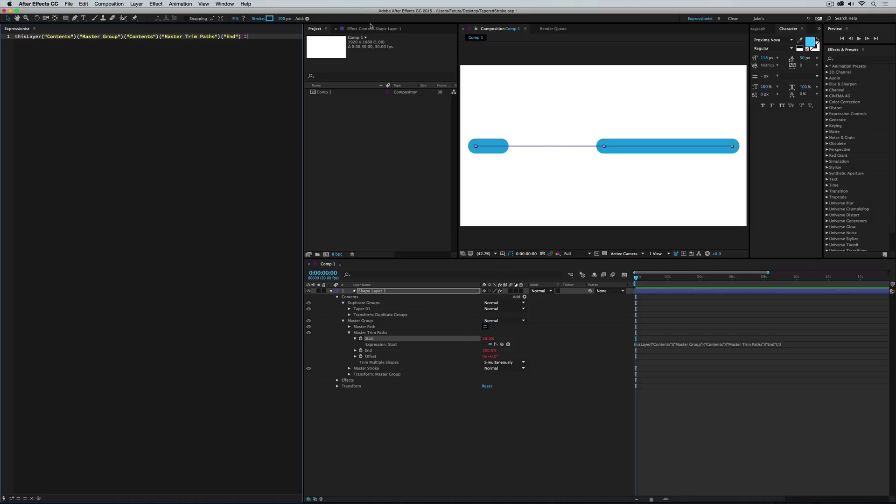
# Show Shape Layer 1's effect controls and test the End slider at several values including 50, leaving it at about 90.7.
pyautogui.click(371, 28)
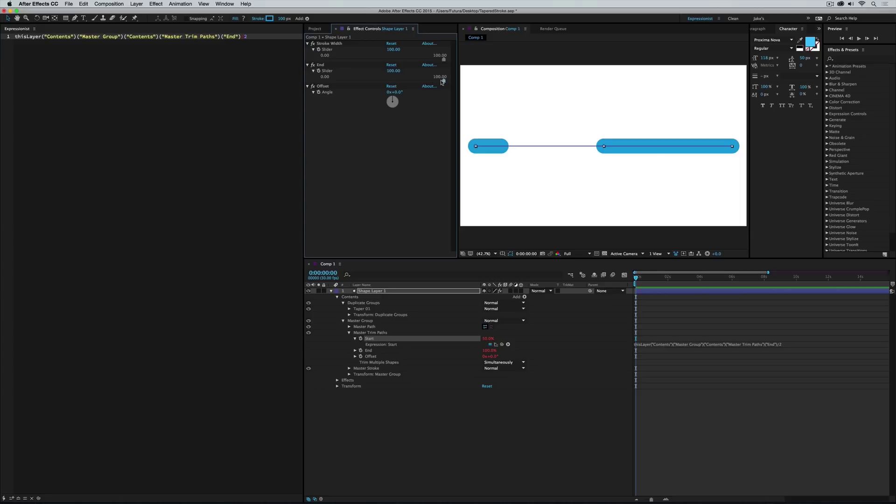
pyautogui.moveTo(443, 81)
pyautogui.mouseDown()
pyautogui.moveTo(360, 81)
pyautogui.moveTo(379, 81)
pyautogui.mouseUp()
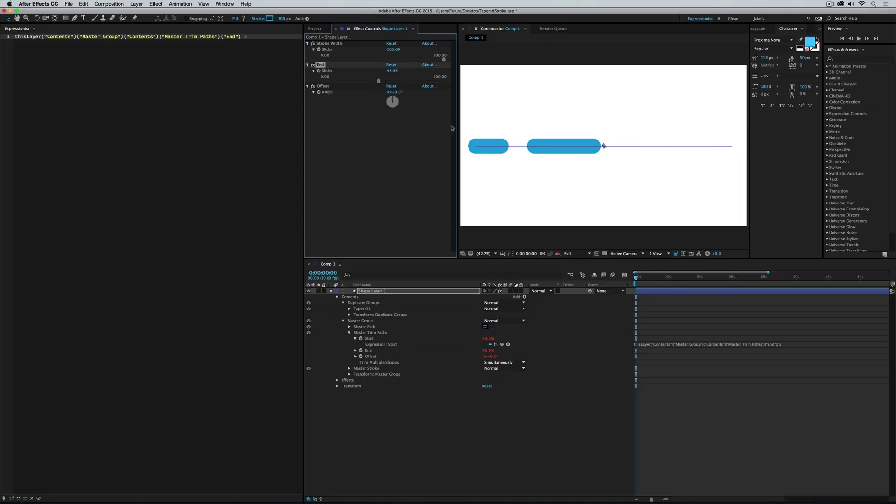
pyautogui.moveTo(379, 81); pyautogui.dragTo(386, 81)
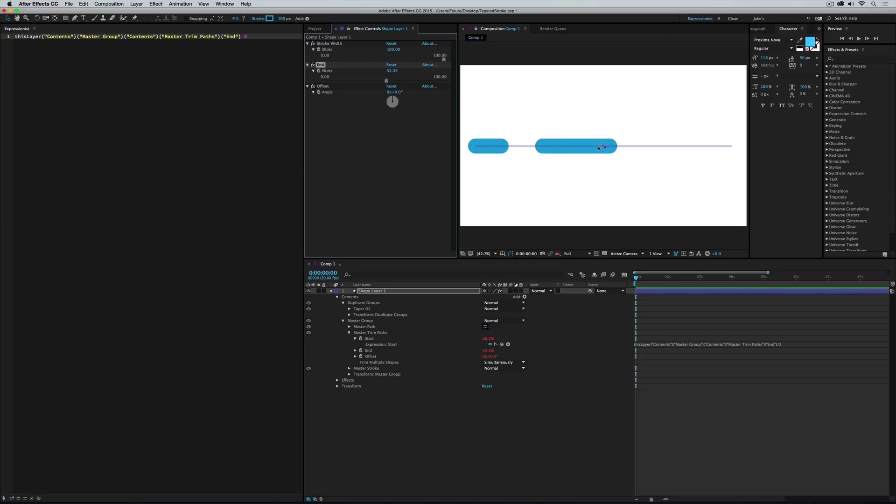
pyautogui.click(393, 72)
pyautogui.write('50')
pyautogui.press('Return')
pyautogui.moveTo(384, 81)
pyautogui.mouseDown()
pyautogui.moveTo(441, 80)
pyautogui.moveTo(411, 81)
pyautogui.moveTo(433, 80)
pyautogui.mouseUp()
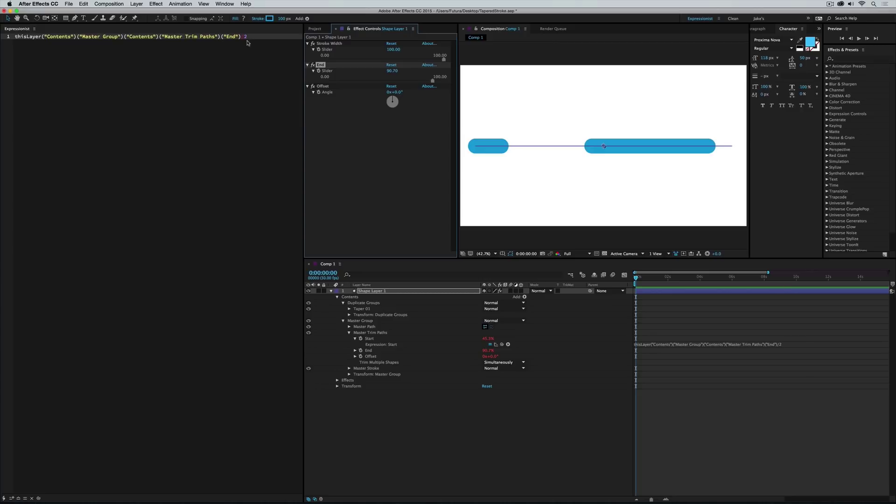
# Duplicate the Taper 01 group five times inside Duplicate Groups.
pyautogui.click(367, 311)
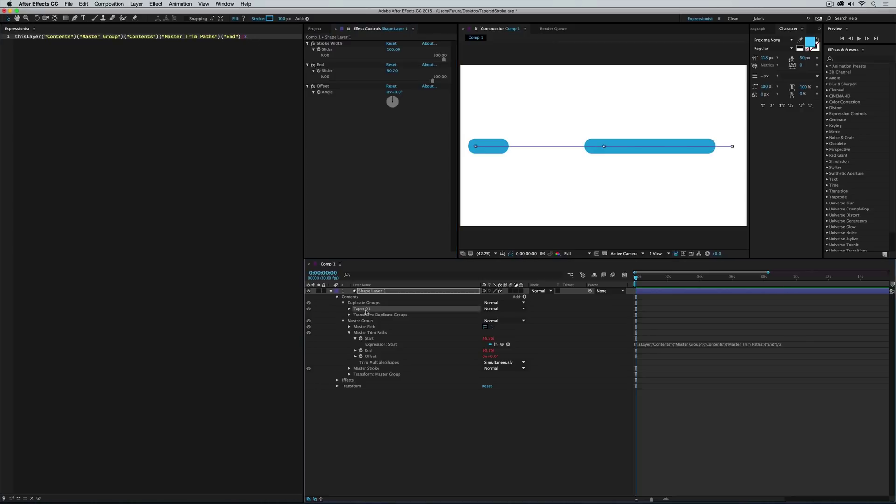
pyautogui.press('super+d')
pyautogui.press('super+d')
pyautogui.press('super+d')
pyautogui.press('super+d')
pyautogui.press('super+d')
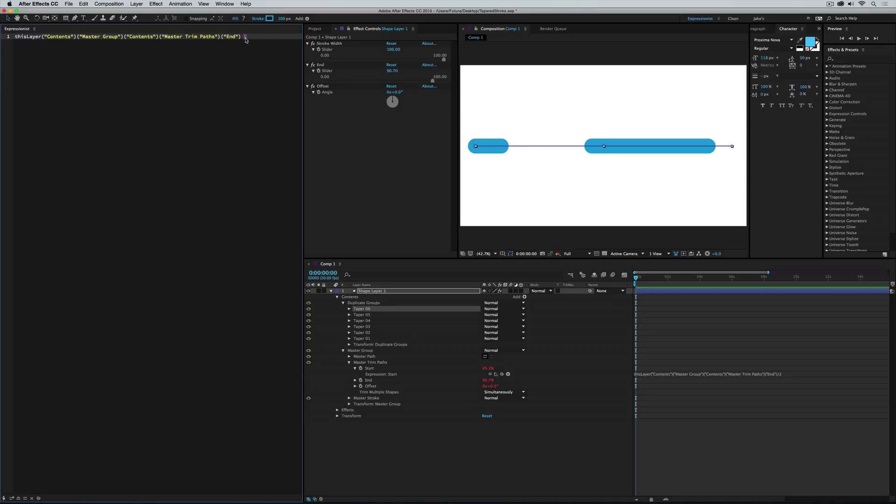
# Delete the duplicates Taper 02 to Taper 06 and select Taper 01.
pyautogui.moveTo(245, 38); pyautogui.dragTo(250, 40)
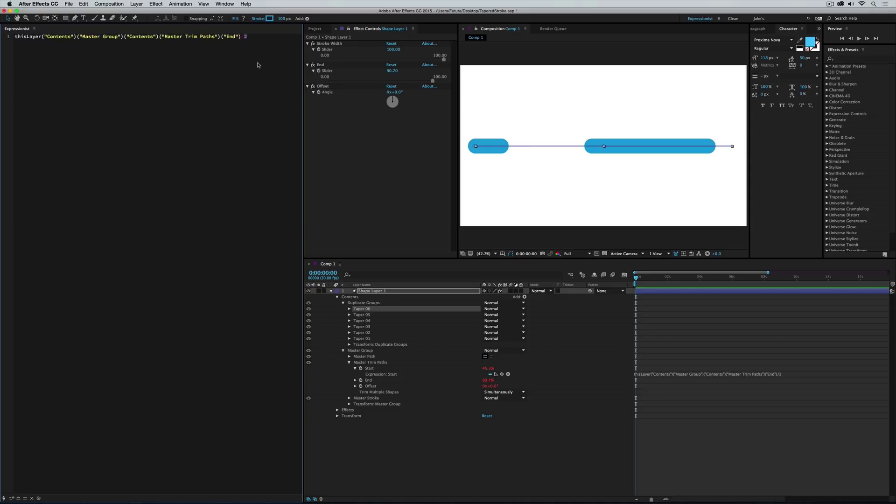
pyautogui.moveTo(347, 310); pyautogui.dragTo(363, 333)
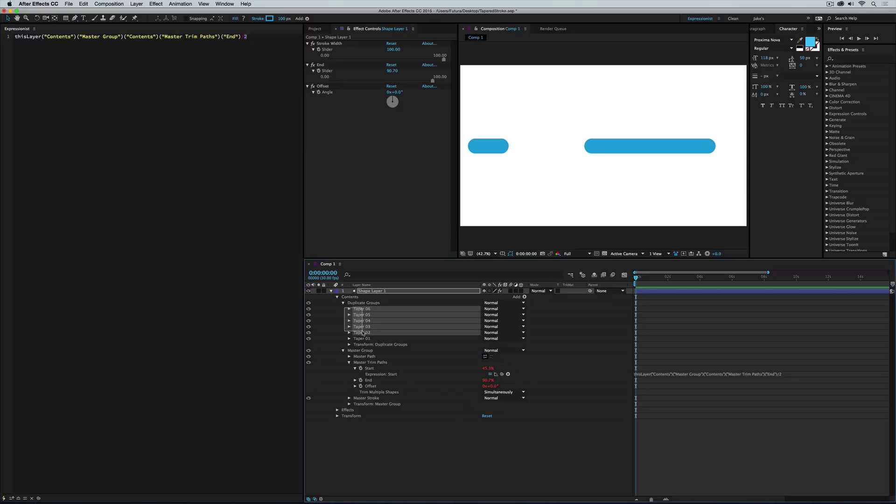
pyautogui.press('Delete')
pyautogui.click(362, 310)
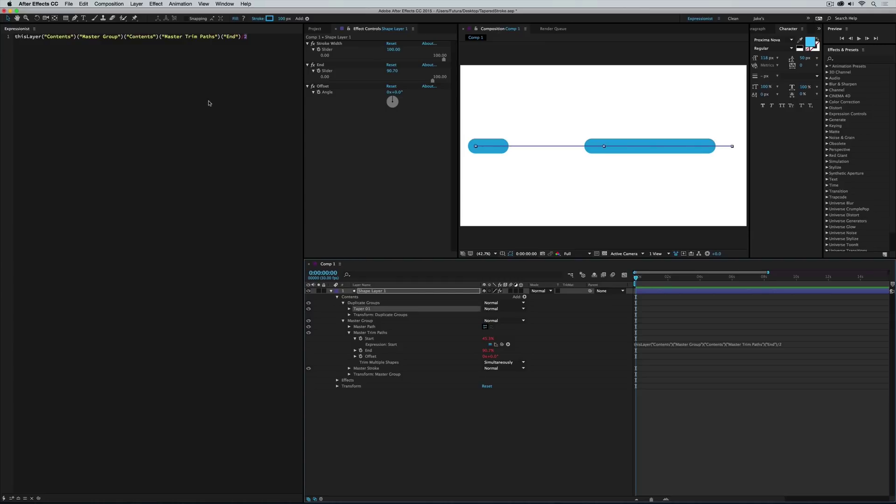
# Create a new composition with the default 1920 × 1080, 30 fps settings and add a magenta solid to it.
pyautogui.click(108, 3)
pyautogui.click(120, 14)
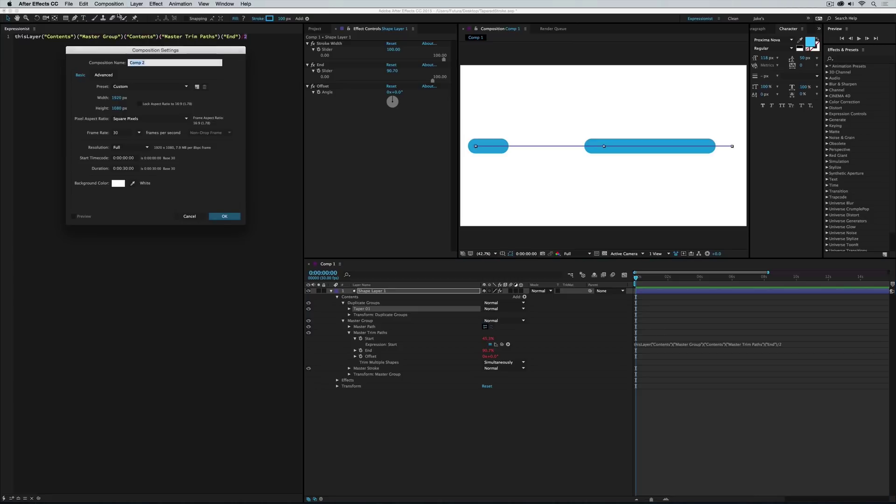
pyautogui.press('Return')
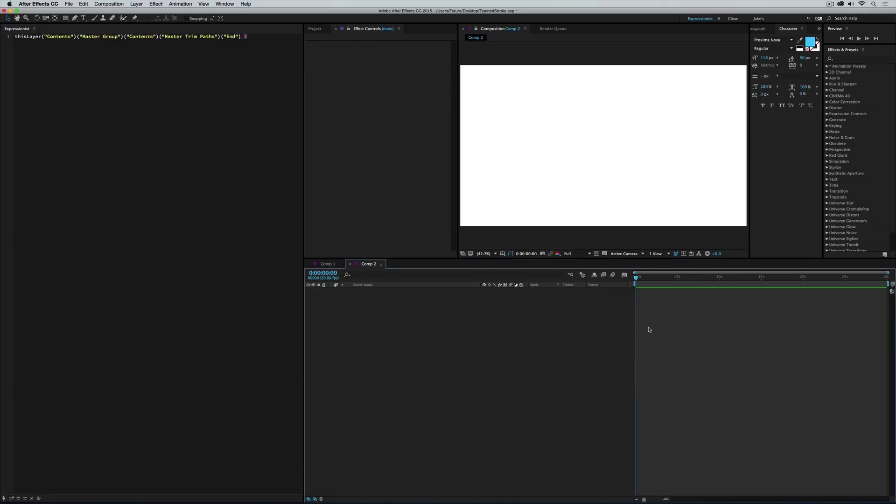
pyautogui.press('super+y')
pyautogui.press('Return')
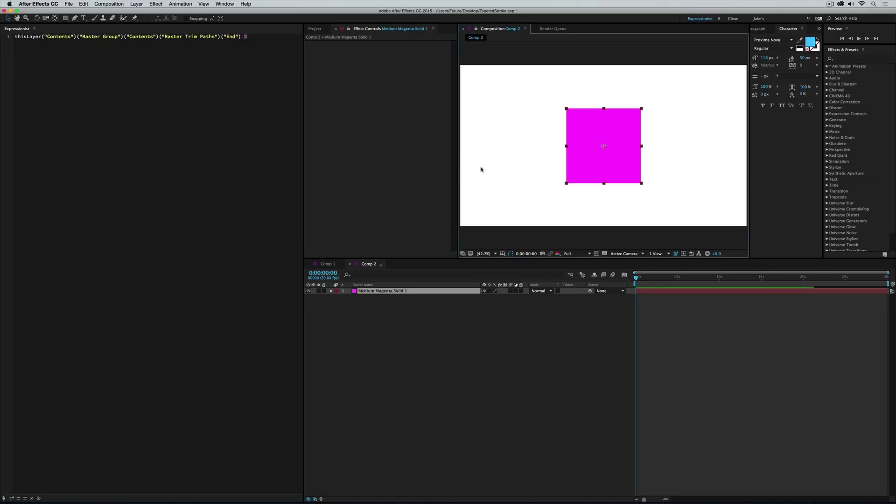
# Duplicate the magenta solid layer nine times to build a stack of ten layers.
pyautogui.click(368, 292)
pyautogui.press('super+d')
pyautogui.press('super+d')
pyautogui.press('super+d')
pyautogui.press('super+d')
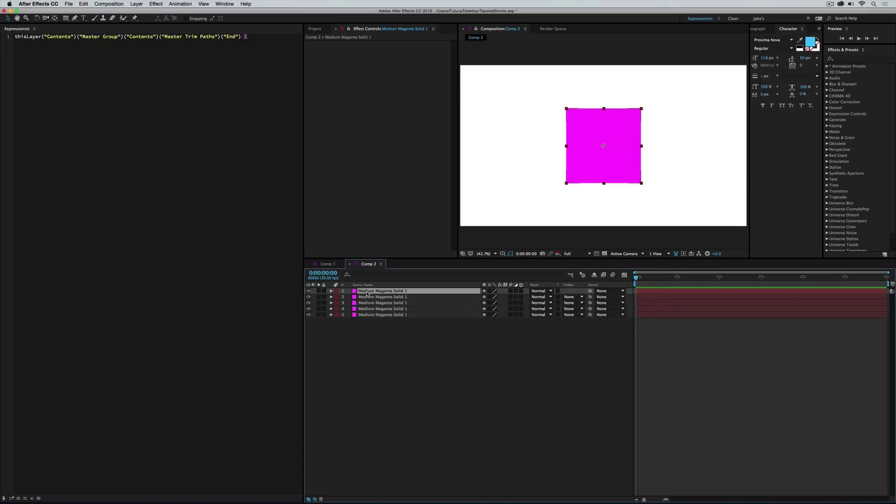
pyautogui.press('super+d')
pyautogui.press('super+d')
pyautogui.press('super+d')
pyautogui.press('super+d')
pyautogui.press('super+d')
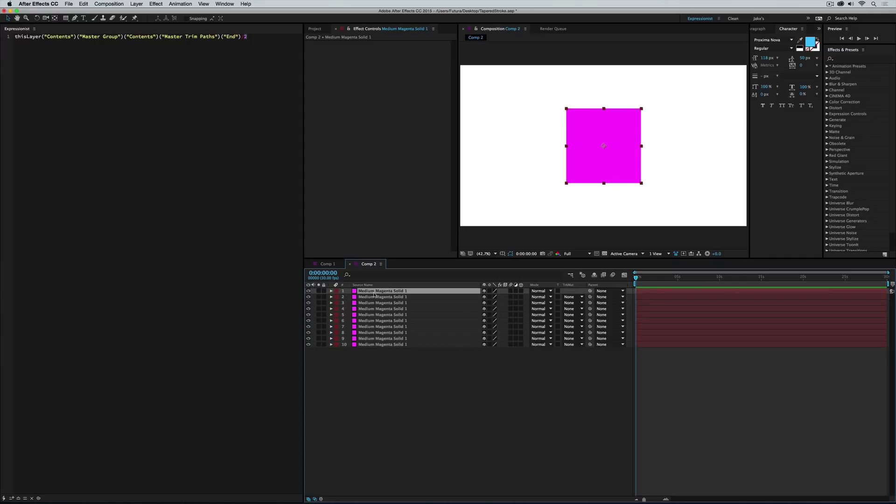
# Expand the topmost solid's properties, search the effects for "fast b" and apply Fast Blur to that layer.
pyautogui.click(331, 291)
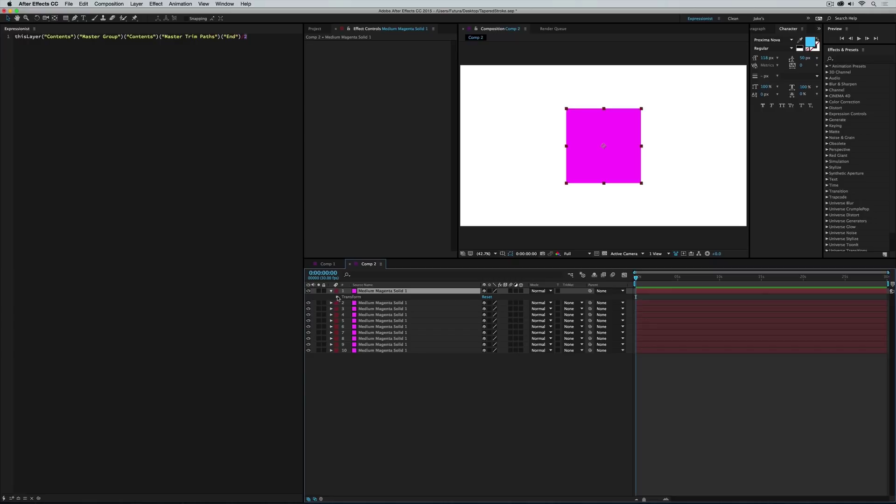
pyautogui.click(343, 298)
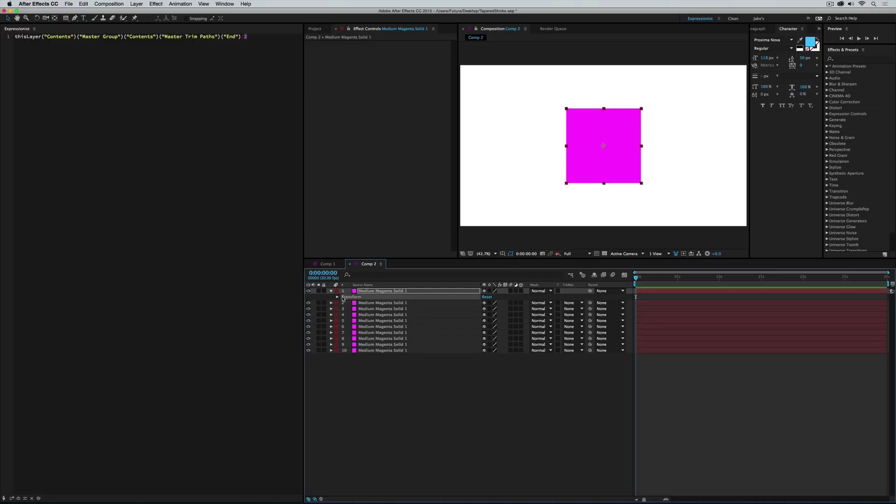
pyautogui.click(350, 298)
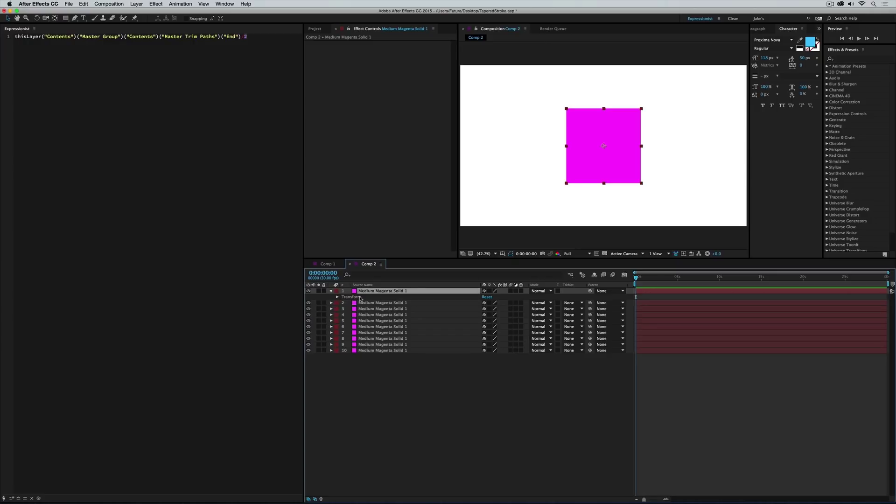
pyautogui.click(360, 298)
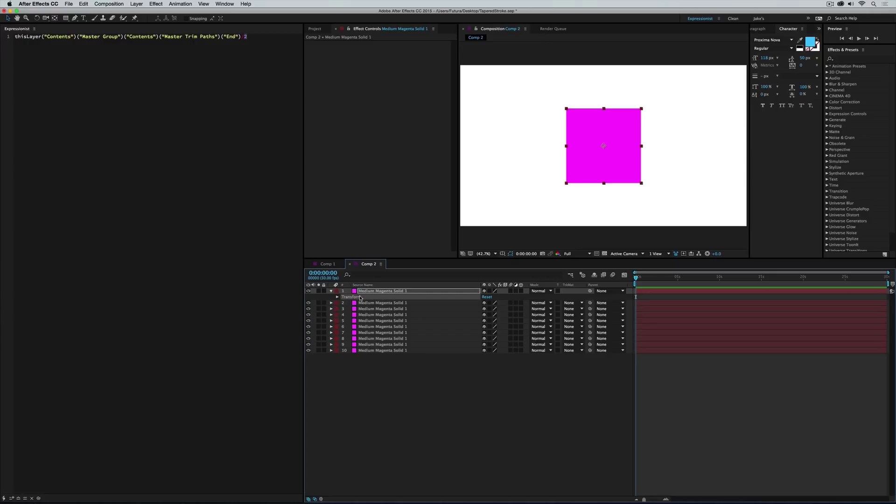
pyautogui.click(857, 60)
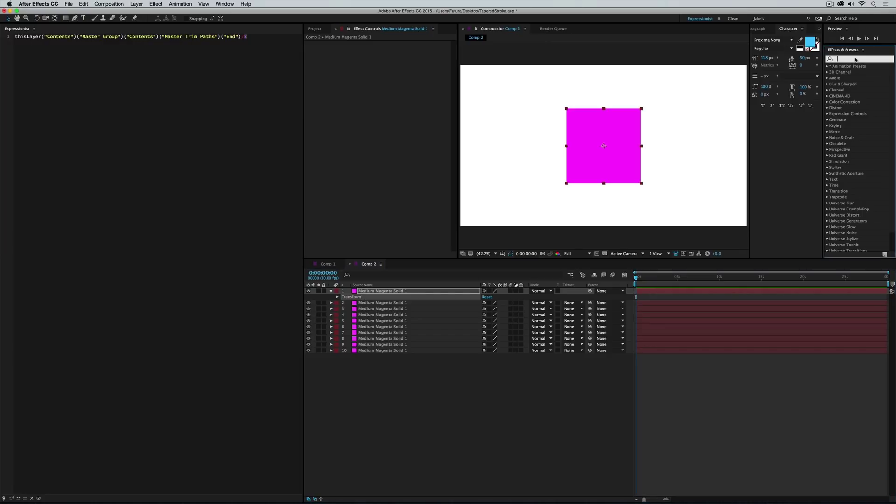
pyautogui.write('fast b')
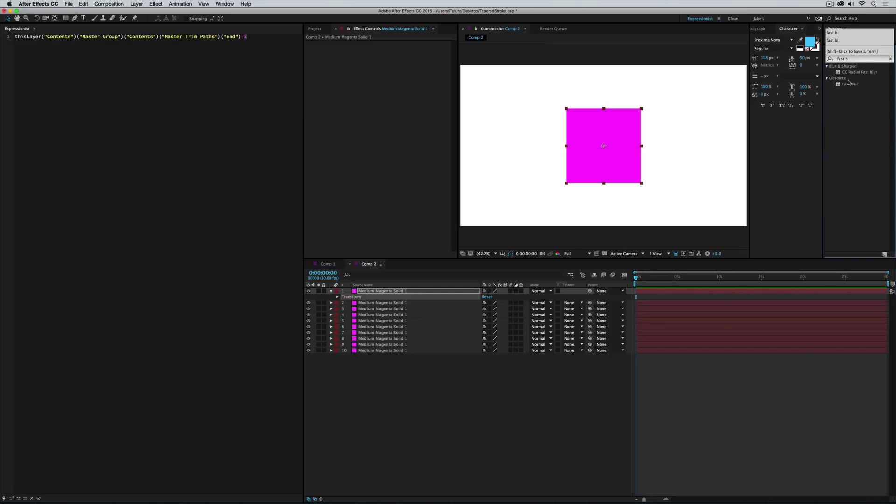
pyautogui.click(849, 83)
pyautogui.moveTo(849, 82); pyautogui.dragTo(352, 297)
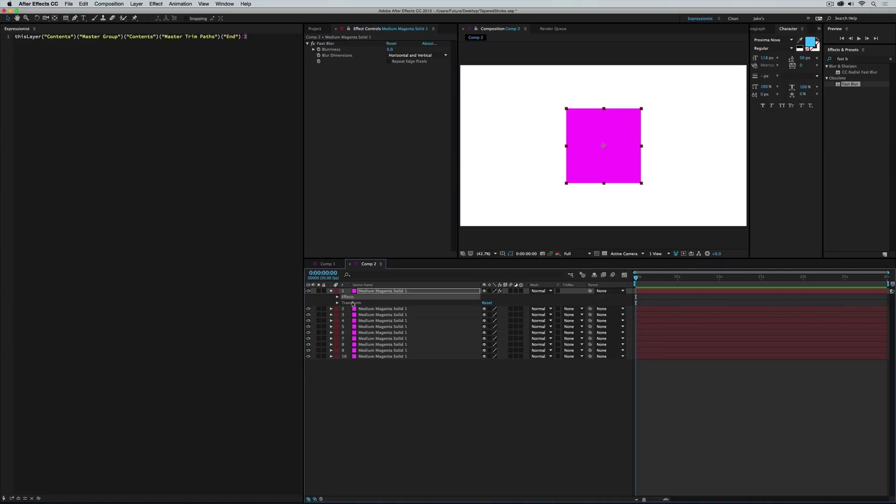
# Expand the topmost solid's Effects group and duplicate Fast Blur four times.
pyautogui.click(353, 304)
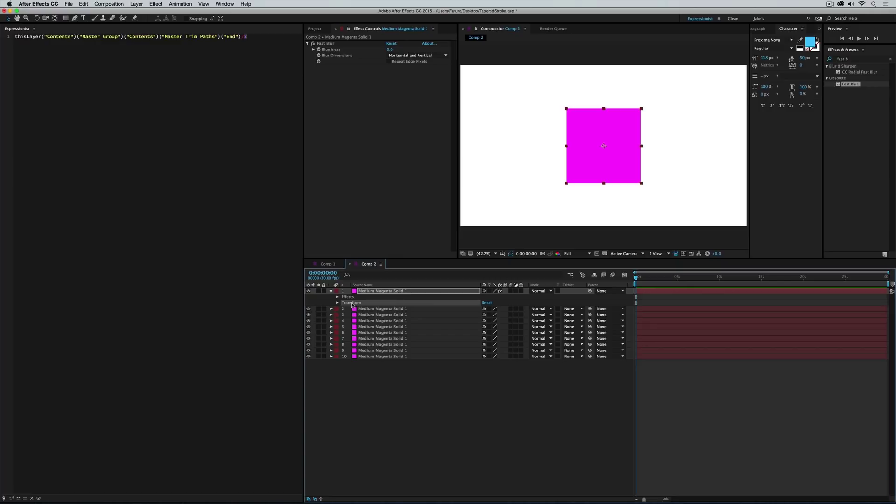
pyautogui.click(337, 297)
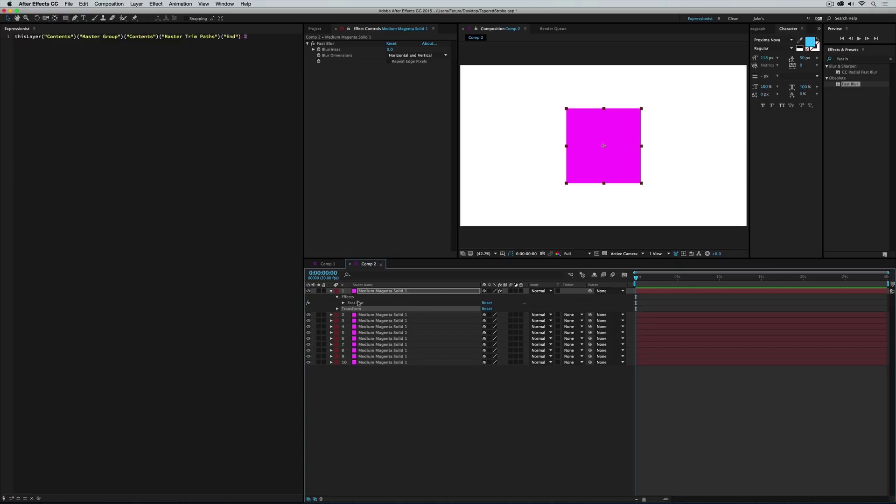
pyautogui.click(358, 304)
pyautogui.press('super+d')
pyautogui.press('super+d')
pyautogui.press('super+d')
pyautogui.press('super+d')
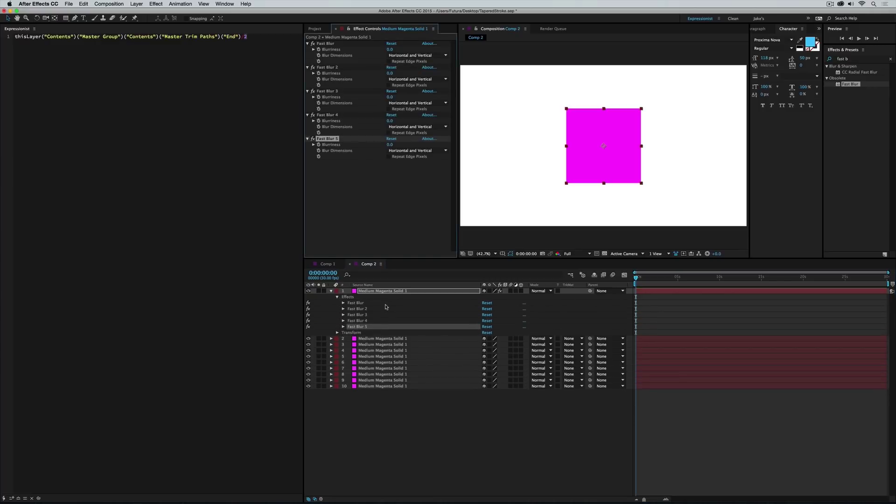
# Give Fast Blur 5's Blurriness the expression thisProperty.propertyGroup(1).propertyIndex; and save the project.
pyautogui.click(354, 299)
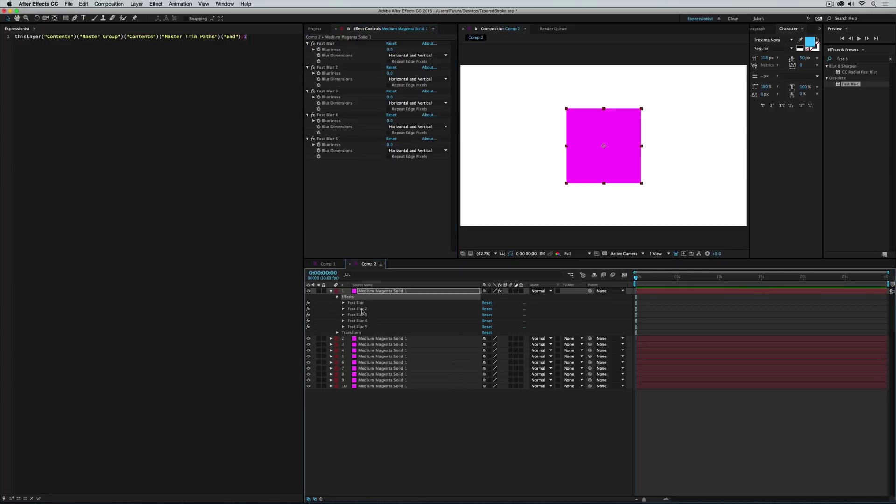
pyautogui.click(357, 303)
pyautogui.click(360, 310)
pyautogui.click(362, 315)
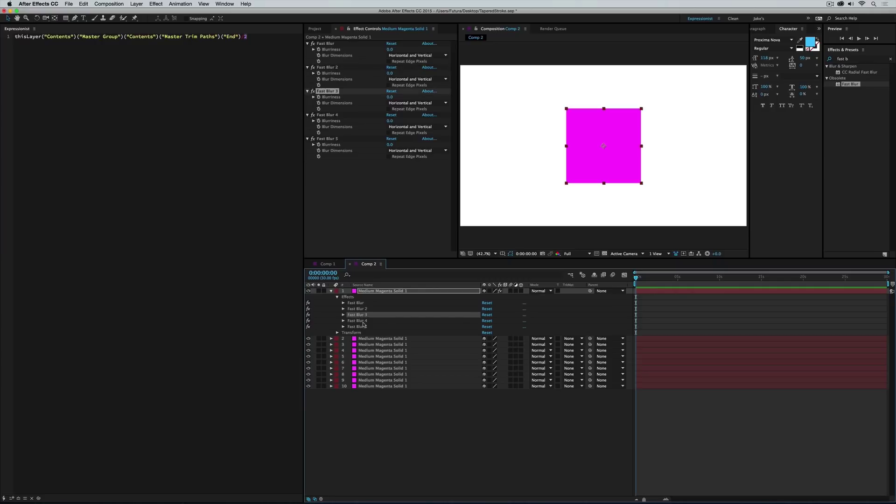
pyautogui.click(364, 321)
pyautogui.click(364, 328)
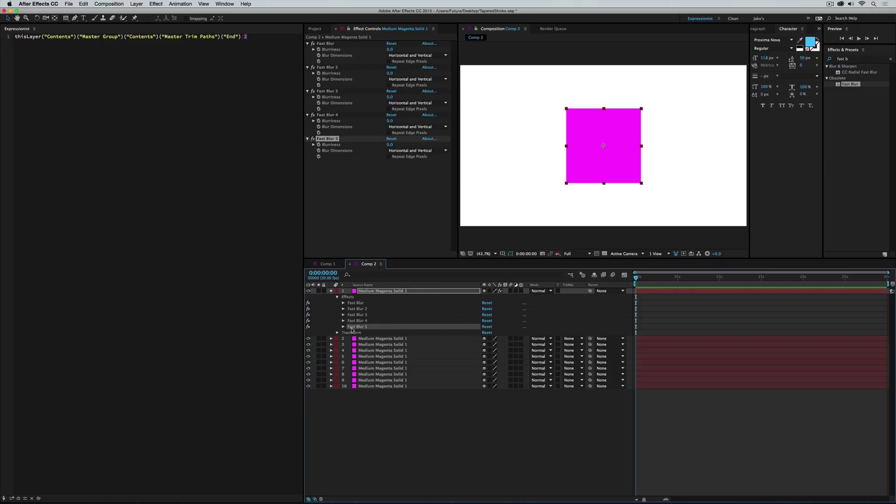
pyautogui.click(343, 327)
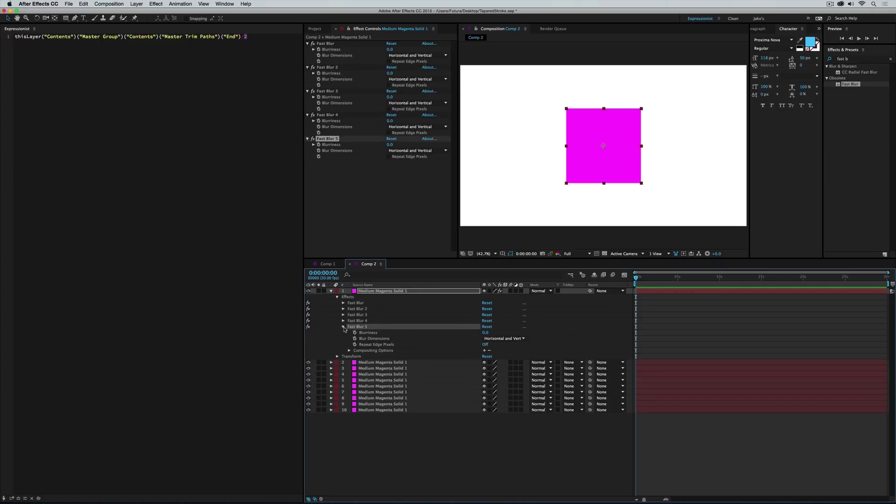
pyautogui.keyDown('alt'); pyautogui.click(355, 332); pyautogui.keyUp('alt')
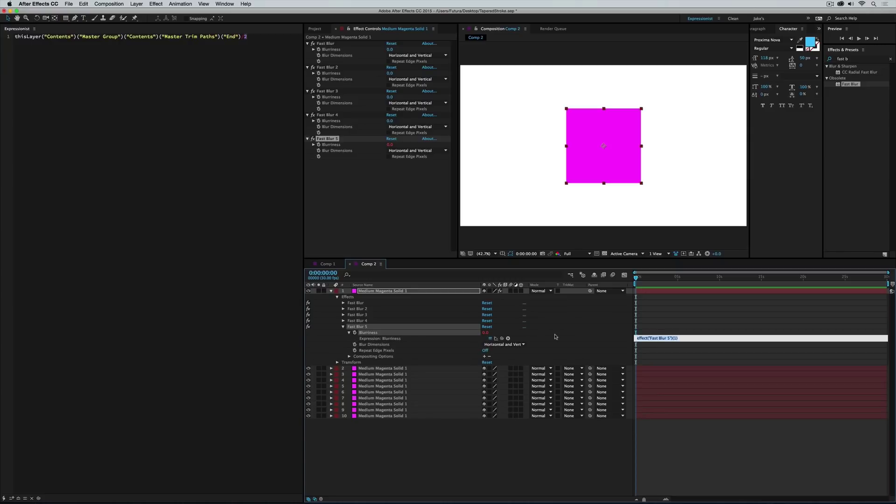
pyautogui.write('thisPrope')
pyautogui.write('rty.propertyGroup(1).p')
pyautogui.write('ropertyIndex;')
pyautogui.press('KP_Enter')
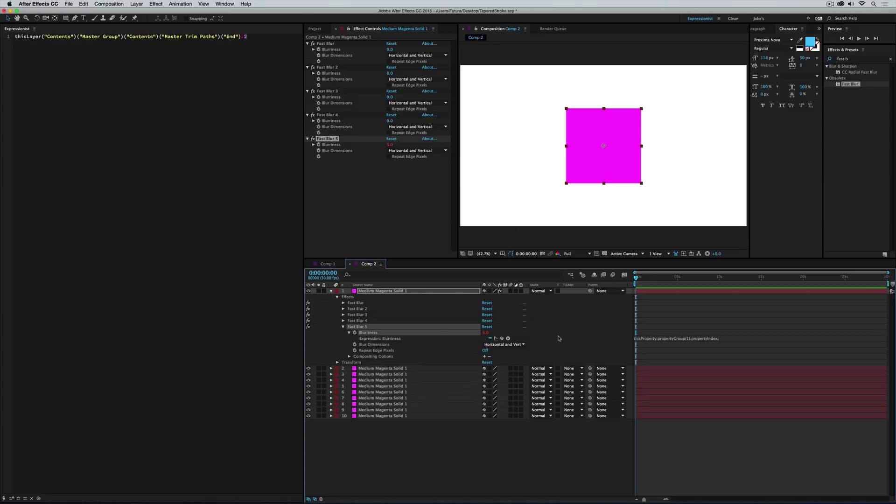
pyautogui.press('super+s')
# Move Fast Blur 5 to third place in the effect order and copy its Blurriness expression to all the Fast Blur effects.
pyautogui.moveTo(354, 328); pyautogui.dragTo(343, 316)
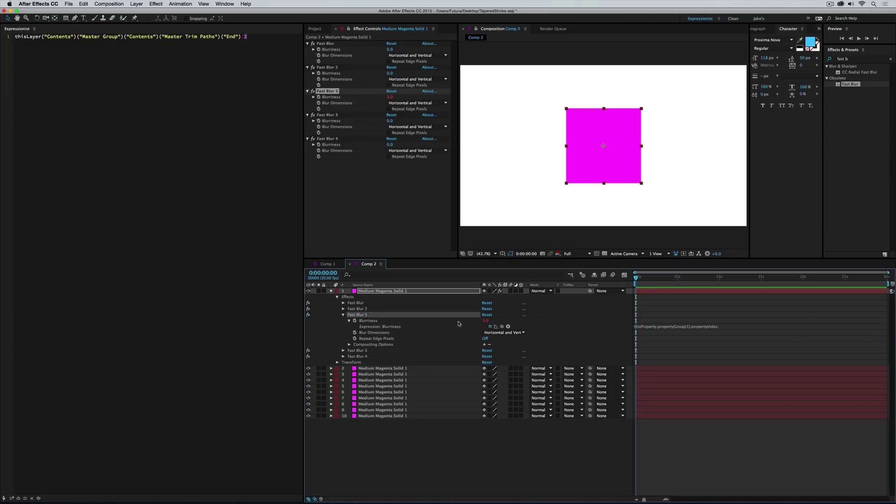
pyautogui.click(366, 321)
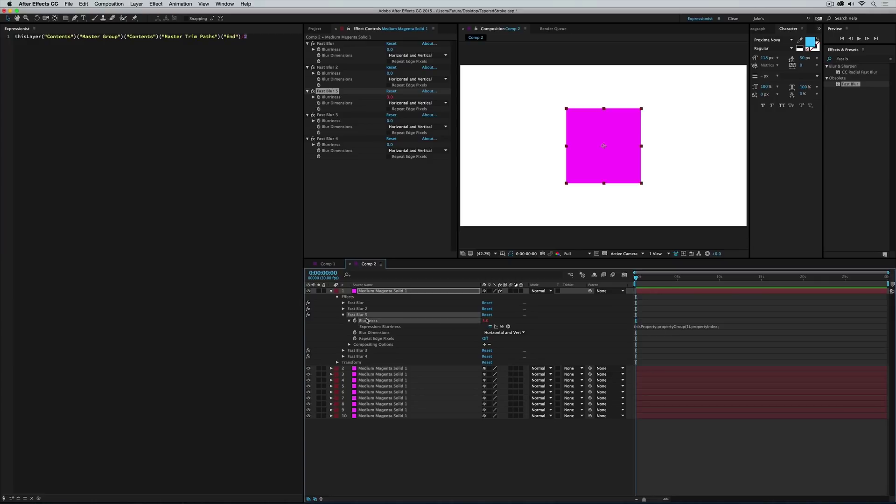
pyautogui.click(359, 303)
pyautogui.keyDown('shift'); pyautogui.click(363, 356); pyautogui.keyUp('shift')
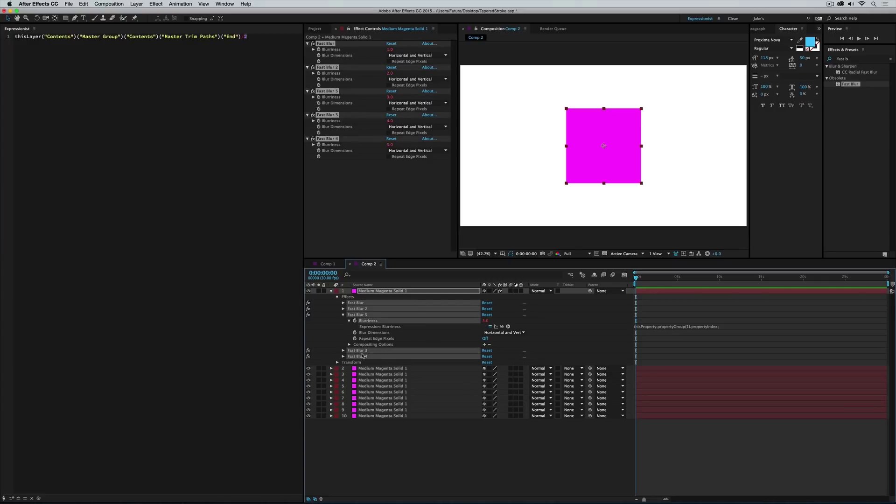
pyautogui.hotkey('ctrl', 'v')
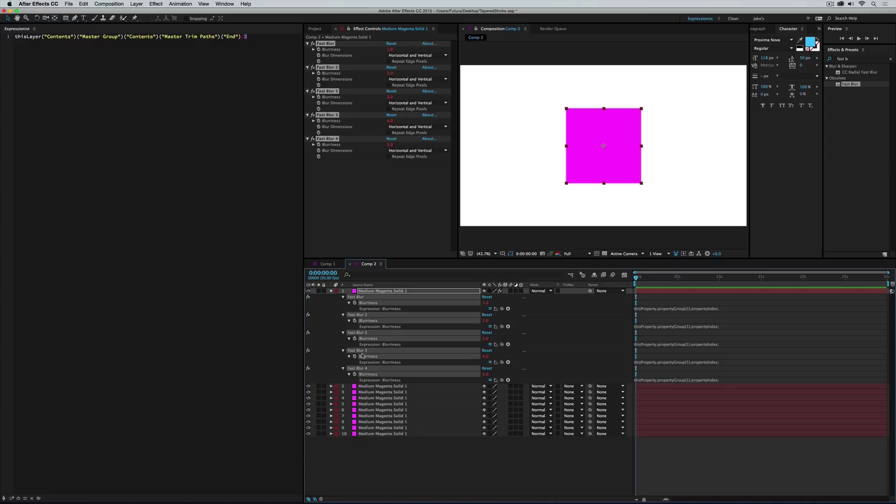
# Swap the positions of Fast Blur 2 and Fast Blur 3 in the effect order, and close Comp 2 to return to Comp 1.
pyautogui.click(508, 302)
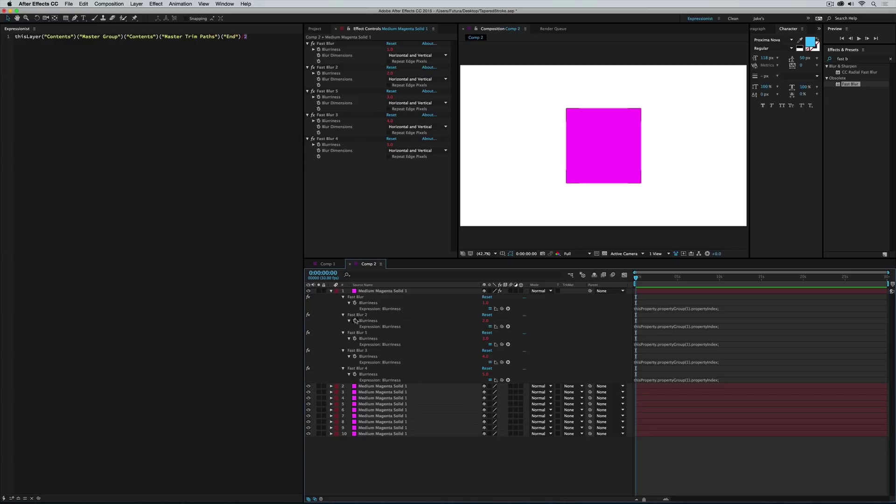
pyautogui.moveTo(360, 315)
pyautogui.mouseDown()
pyautogui.moveTo(363, 348)
pyautogui.moveTo(362, 315)
pyautogui.mouseUp()
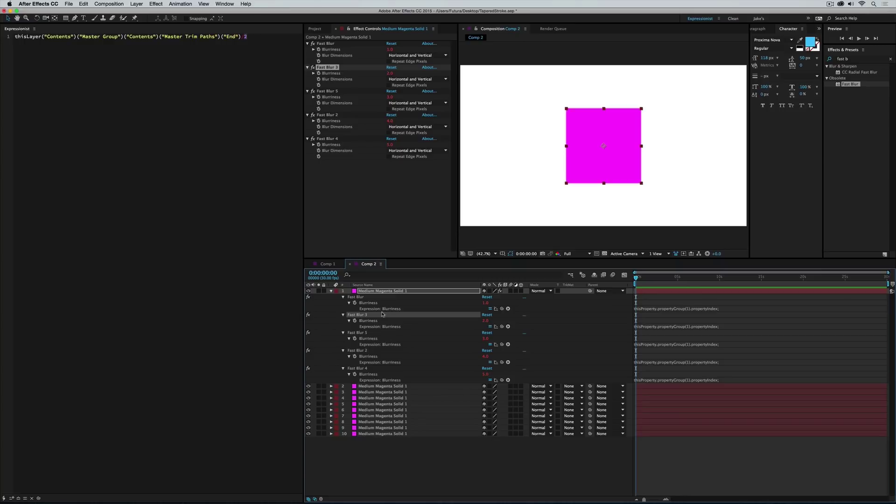
pyautogui.click(351, 264)
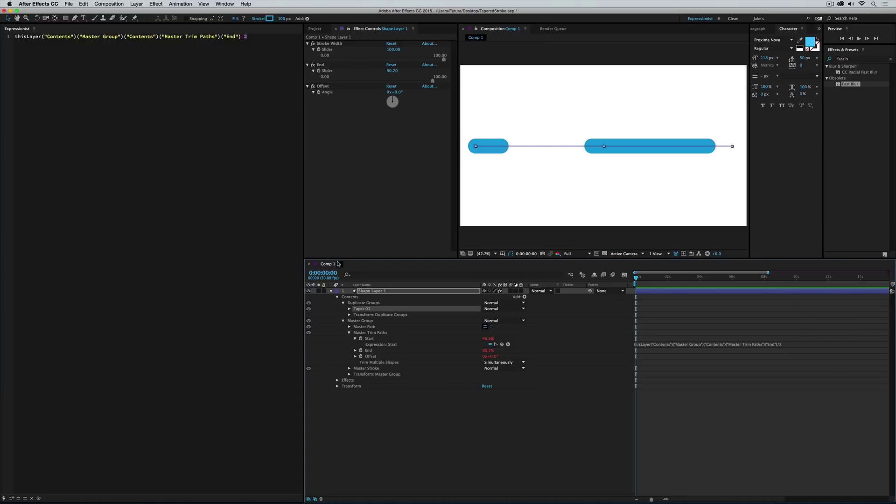
# Give the Stroke Width of Stroke 1 in Taper 01 the expression thisProperty.propertyGroup(1).propertyIndex;.
pyautogui.click(349, 308)
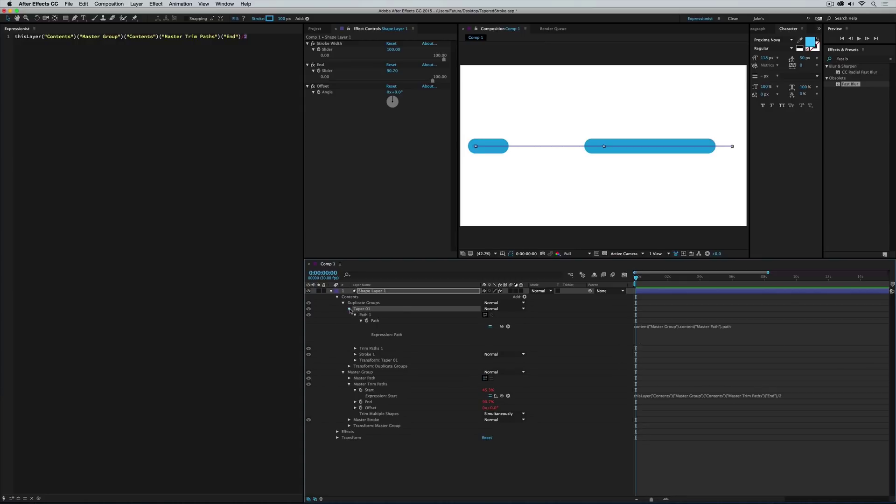
pyautogui.click(355, 315)
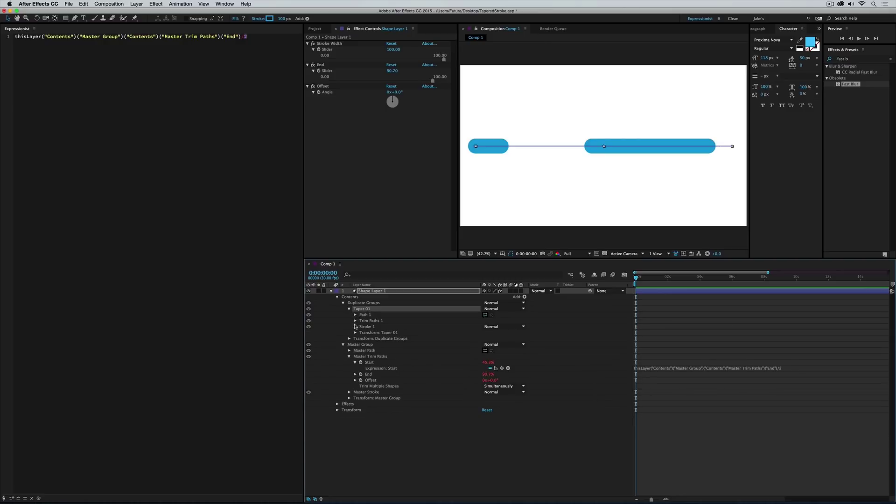
pyautogui.click(355, 326)
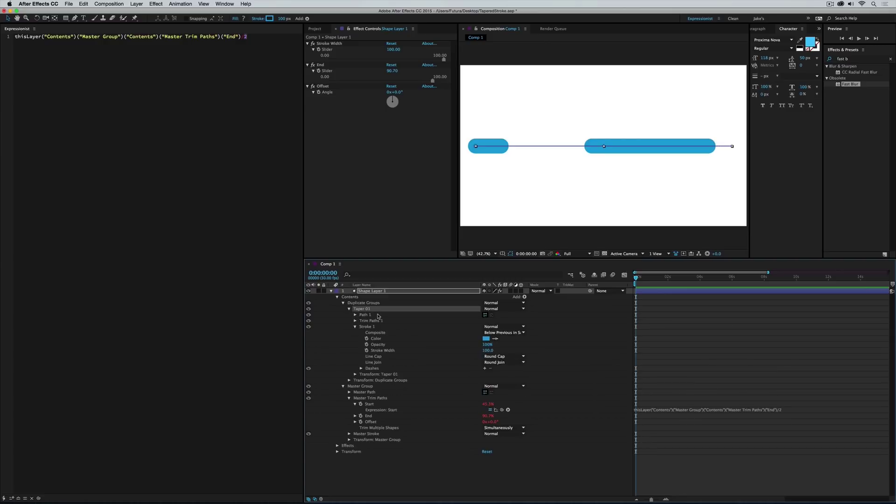
pyautogui.keyDown('alt'); pyautogui.click(366, 350); pyautogui.keyUp('alt')
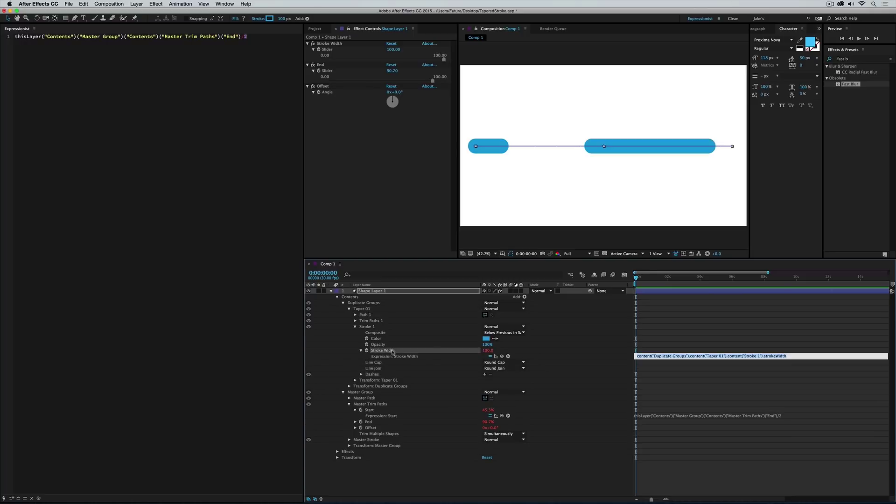
pyautogui.write('this')
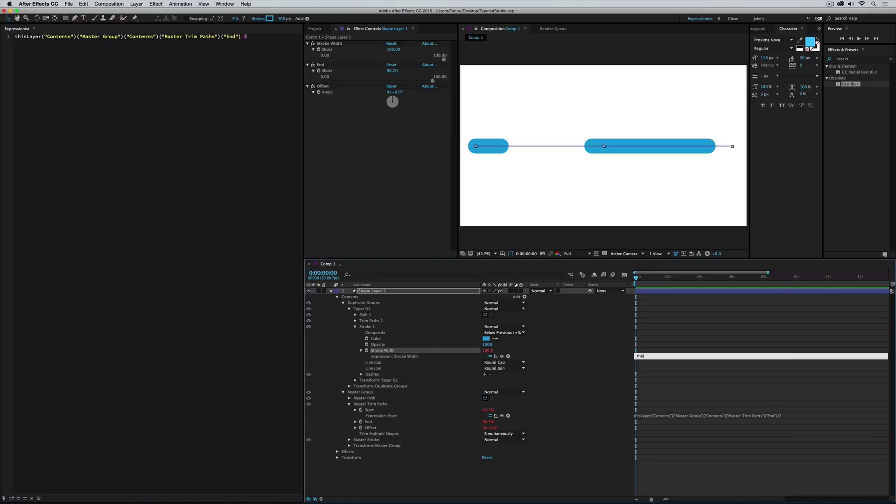
pyautogui.write('Property.PropertyGroup(1).propertyIndex;')
pyautogui.click(663, 356)
pyautogui.press('BackSpace')
pyautogui.write('p')
pyautogui.click(367, 327)
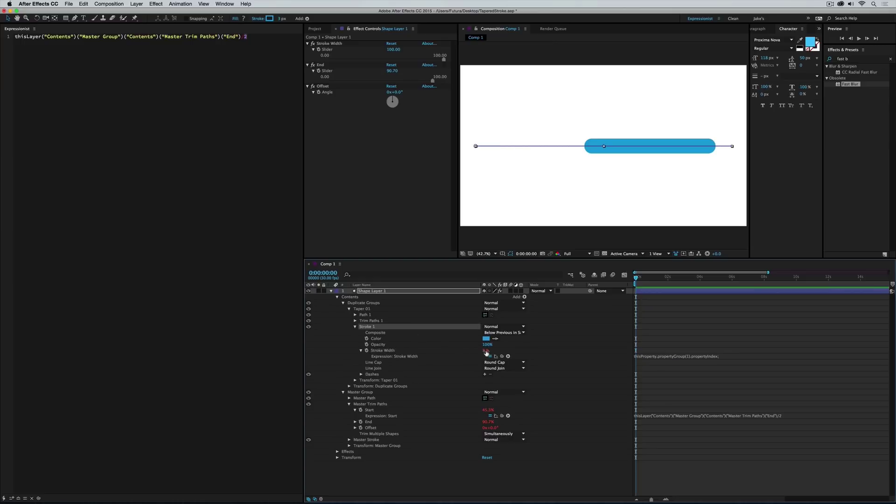
# Try moving Stroke 1 higher in the Taper 01 group's order and undo the move.
pyautogui.moveTo(363, 325); pyautogui.dragTo(376, 318)
pyautogui.press('super+z')
# Change the Stroke Width expression of Stroke 1 in Taper 01 to thisProperty.propertyGroup(2).propertyIndex;.
pyautogui.click(690, 356)
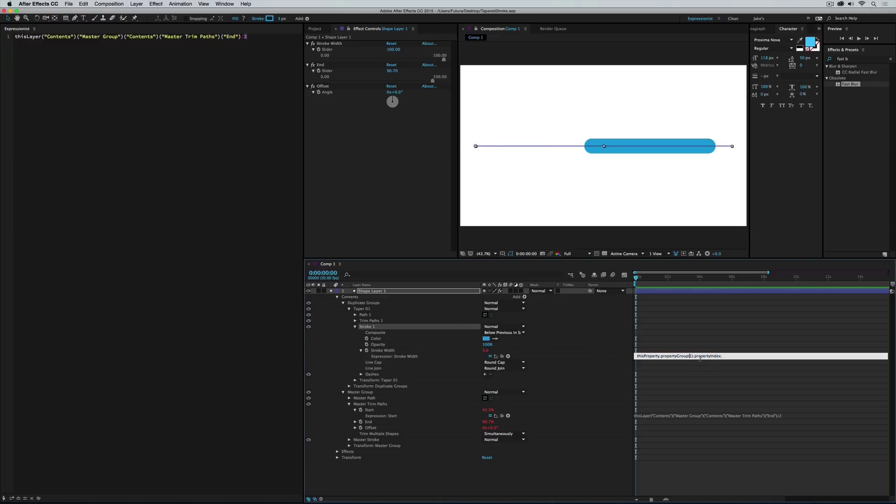
pyautogui.write('2')
pyautogui.press('KP_Enter')
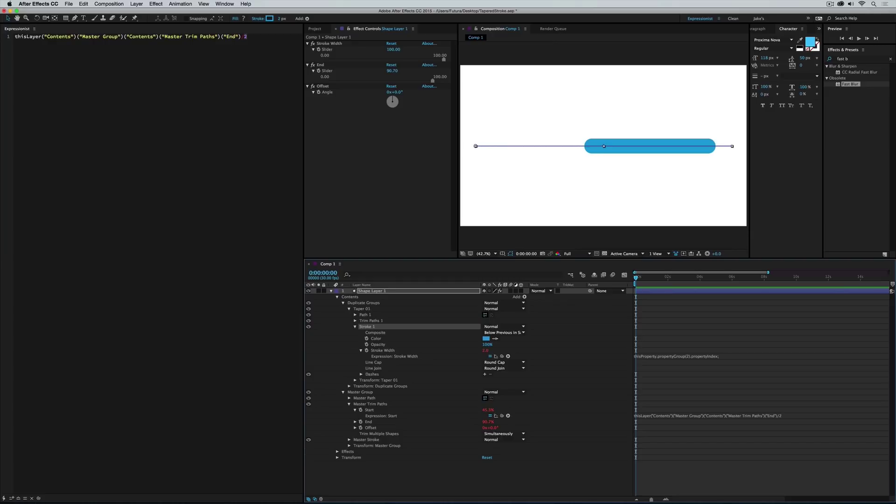
pyautogui.click(362, 309)
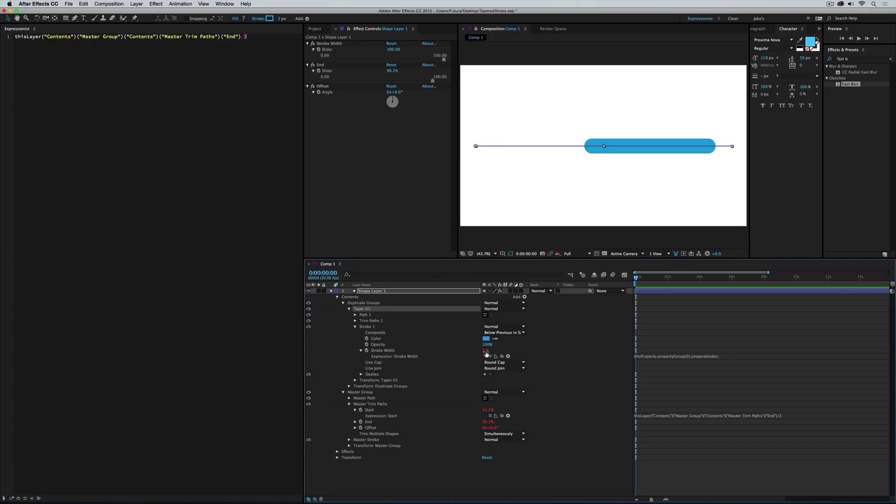
# Duplicate the Taper 01 group five times and delete the duplicates Taper 02 to Taper 06.
pyautogui.click(350, 309)
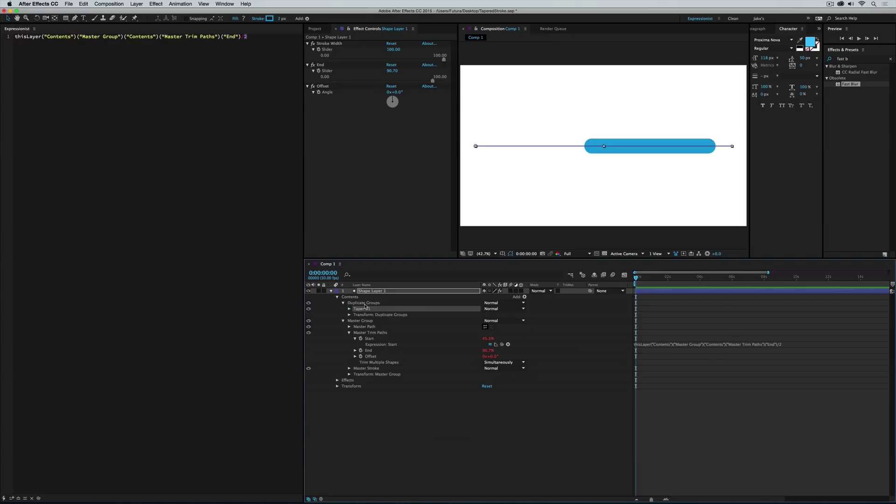
pyautogui.click(350, 309)
pyautogui.press('super+d')
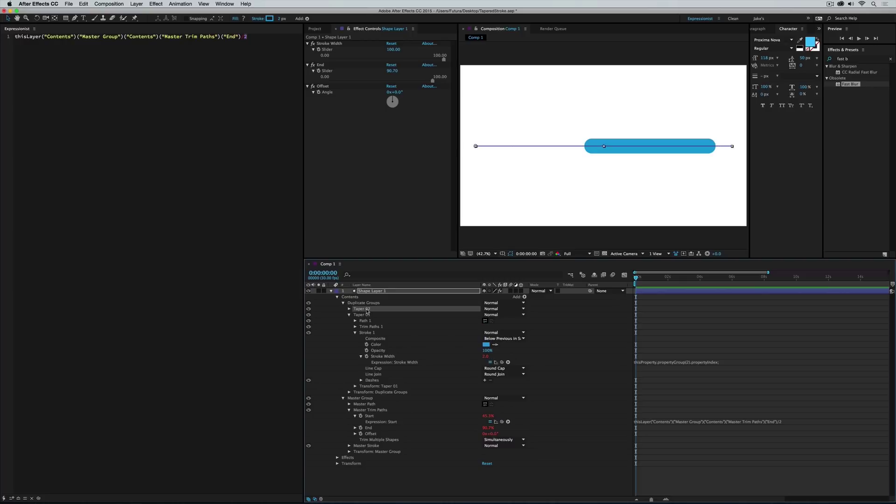
pyautogui.press('super+d')
pyautogui.press('super+d')
pyautogui.press('super+d')
pyautogui.press('super+d')
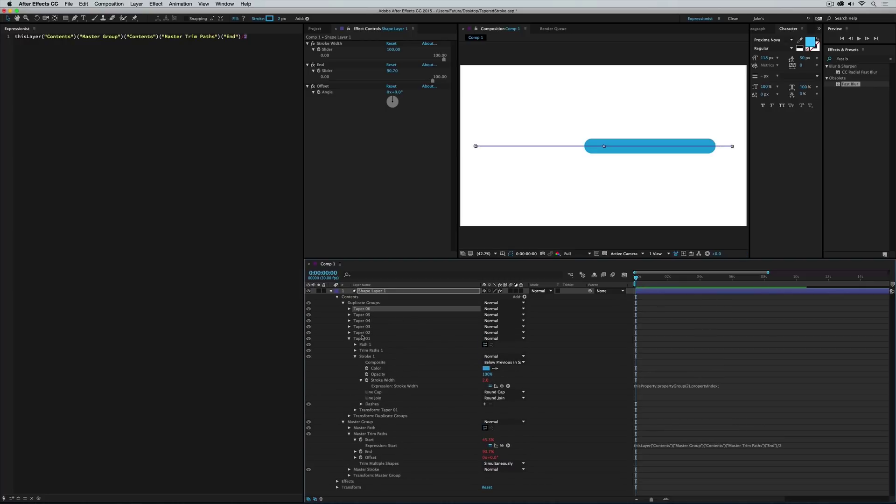
pyautogui.keyDown('shift'); pyautogui.click(362, 333); pyautogui.keyUp('shift')
pyautogui.press('Delete')
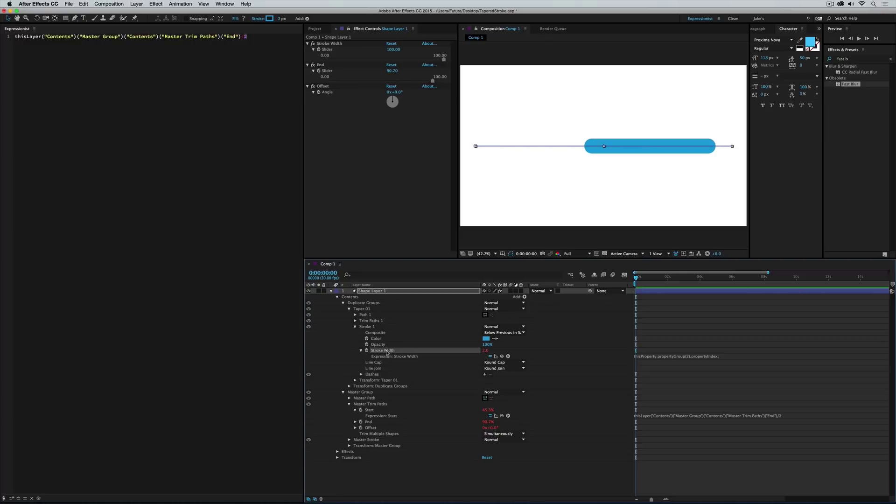
# Replace the code in the Expressionist editor with the full property path of Taper 01's Stroke Width, and widen the editor to fit the line.
pyautogui.click(278, 41)
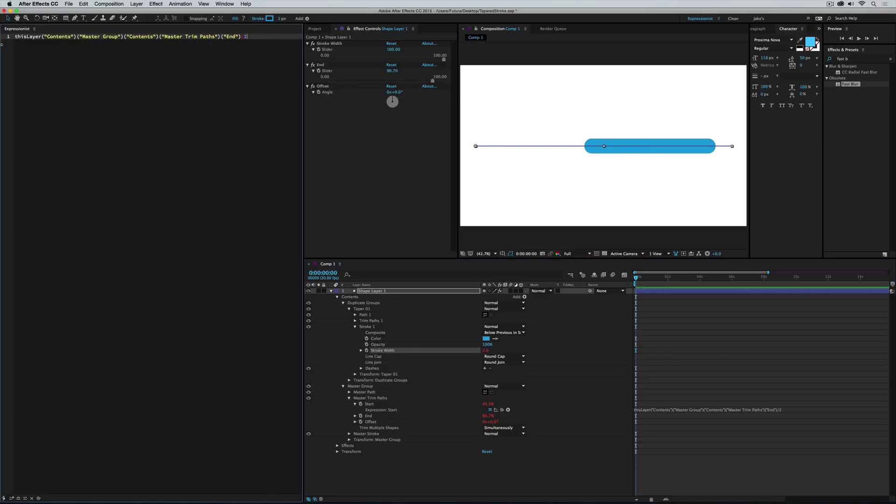
pyautogui.press('BackSpace')
pyautogui.press('BackSpace')
pyautogui.press('super+a')
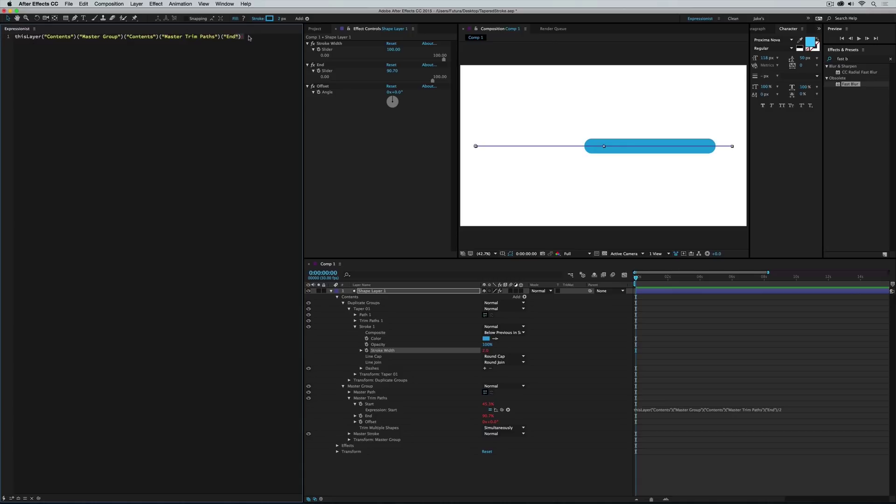
pyautogui.press('BackSpace')
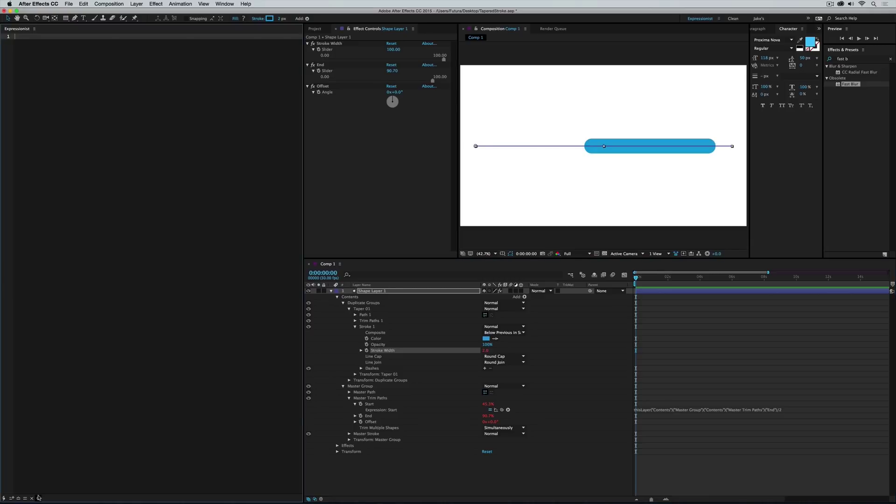
pyautogui.click(39, 498)
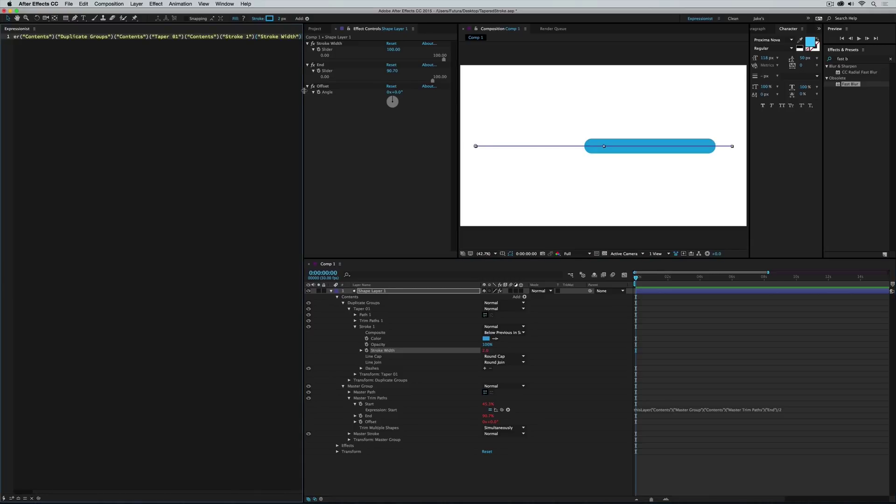
pyautogui.moveTo(304, 91); pyautogui.dragTo(338, 89)
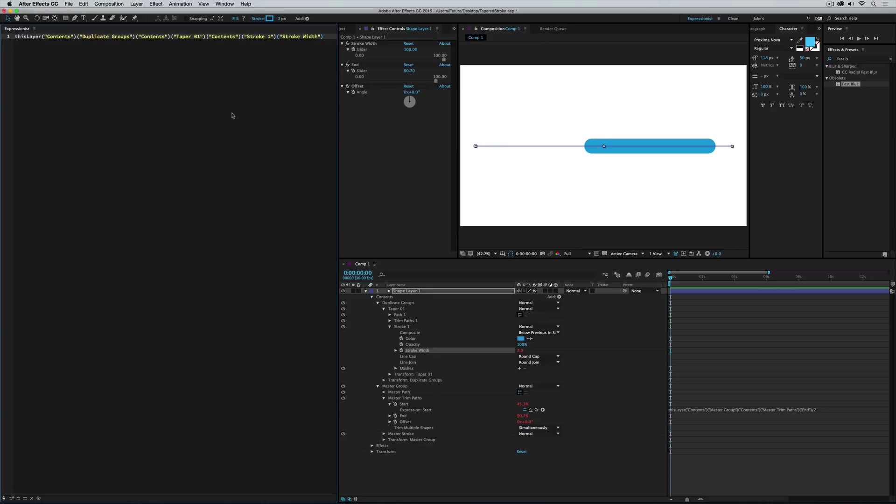
# Compare each level of the Stroke Width path, from Contents and Duplicate Groups to Taper 01 and Stroke 1, with the layer's property hierarchy.
pyautogui.click(375, 298)
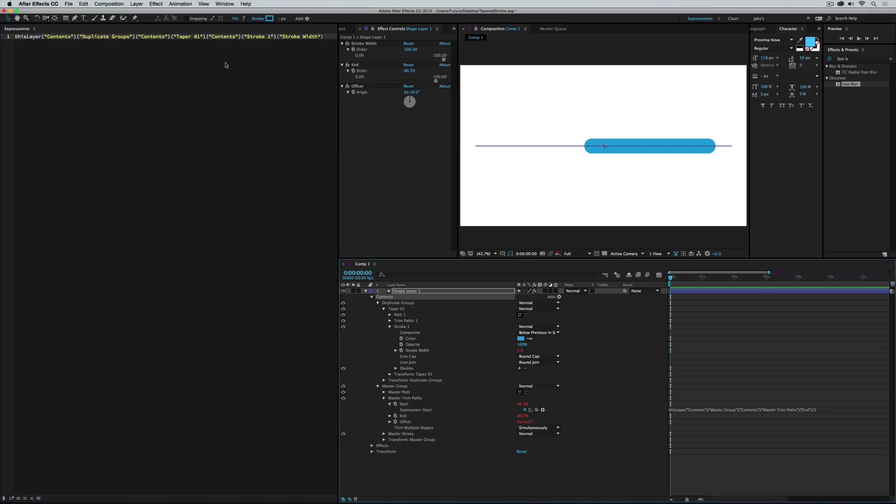
pyautogui.click(400, 302)
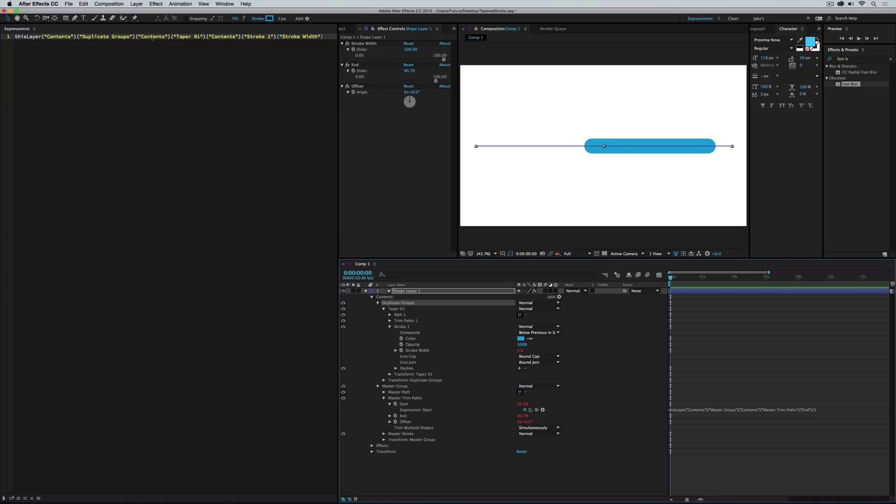
pyautogui.doubleClick(153, 38)
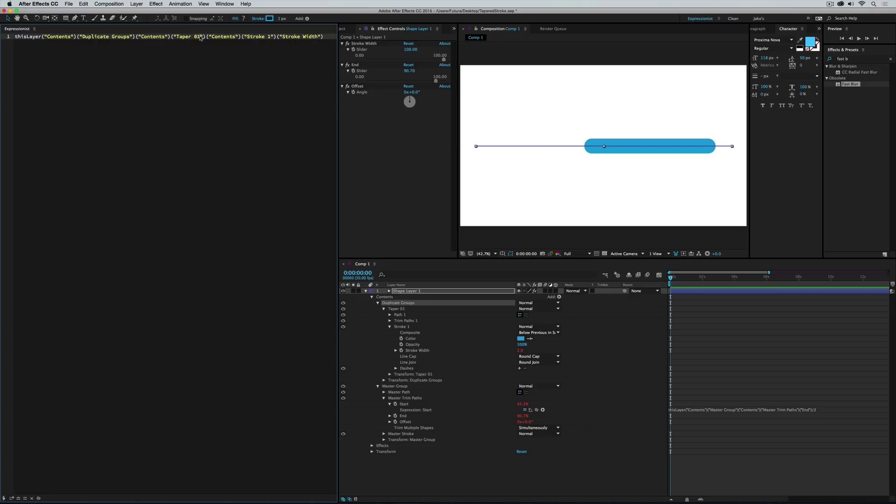
pyautogui.click(405, 315)
pyautogui.click(404, 309)
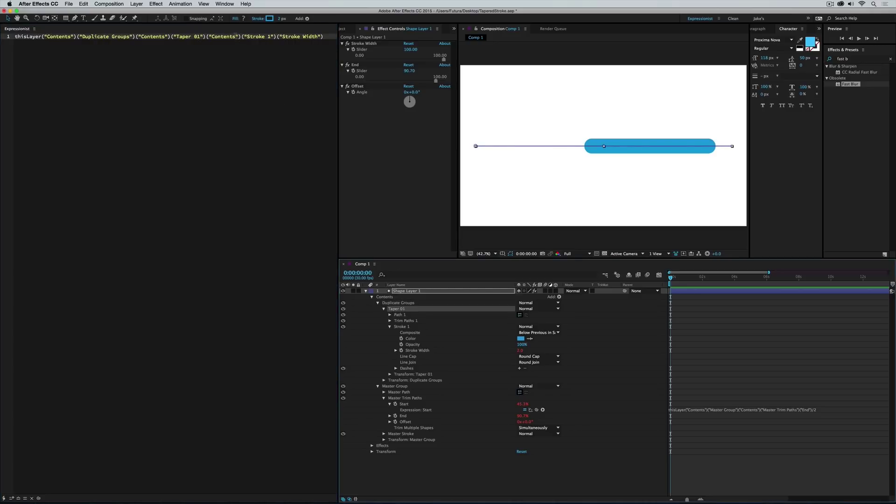
pyautogui.doubleClick(232, 37)
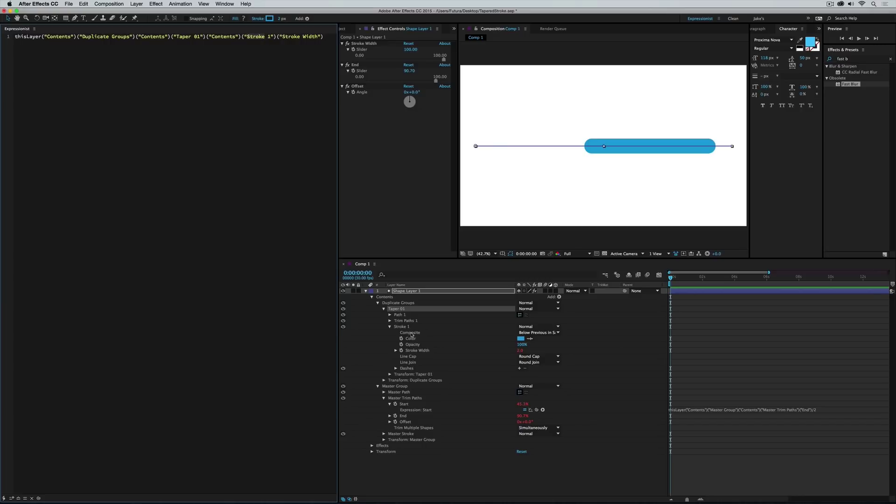
pyautogui.click(401, 326)
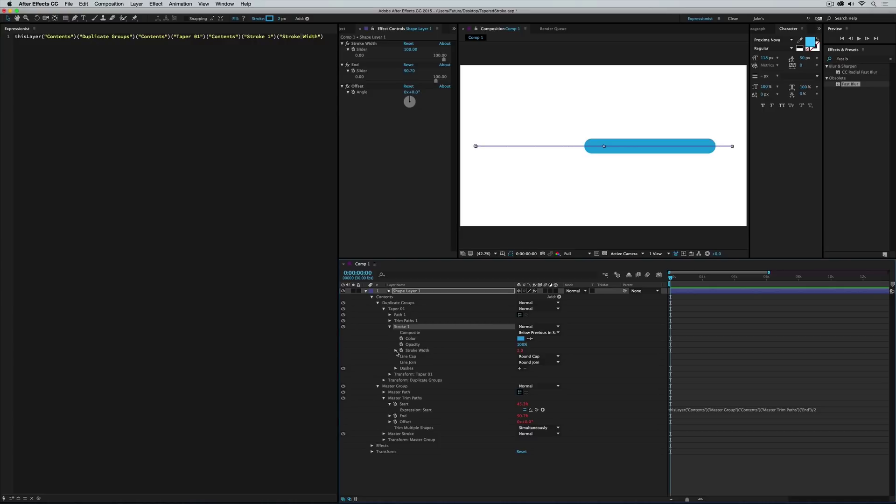
# Remove the expression from the Stroke Width of Stroke 1 in Taper 01.
pyautogui.click(436, 352)
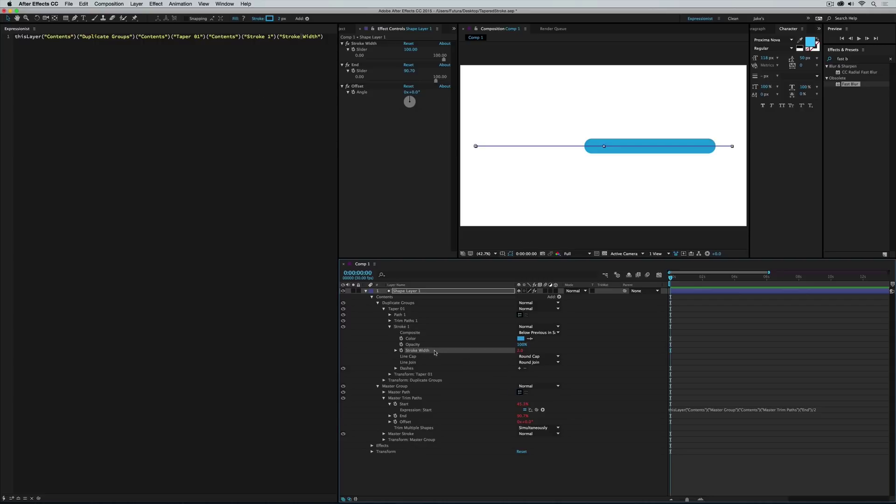
pyautogui.click(31, 498)
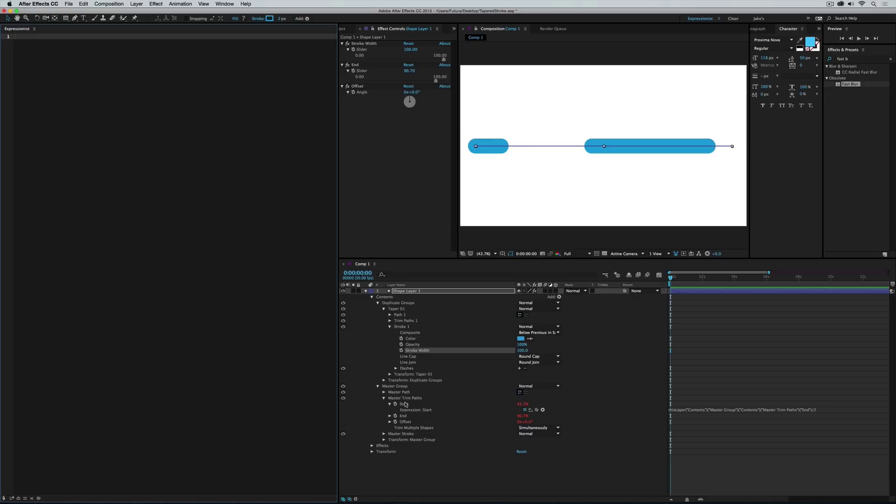
# Load the Start expression of Master Trim Paths into the Expressionist editor and clear its code.
pyautogui.click(405, 404)
pyautogui.click(174, 168)
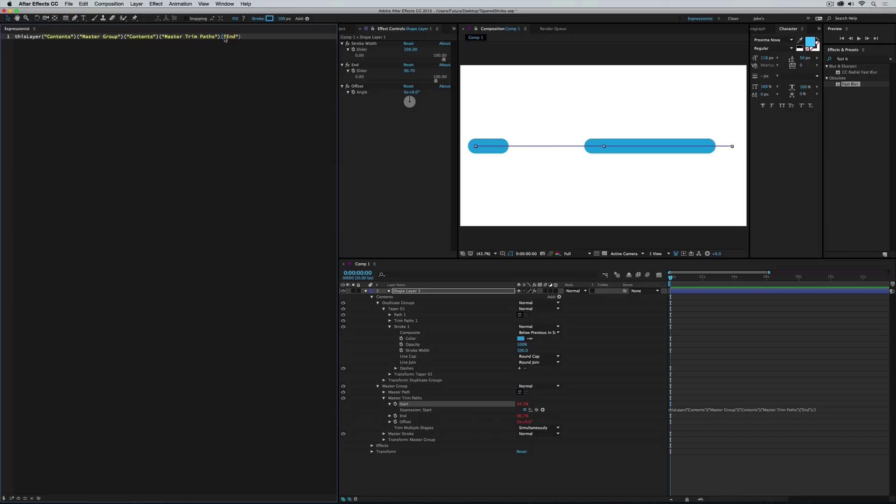
pyautogui.click(16, 37)
pyautogui.moveTo(251, 39); pyautogui.dragTo(13, 37)
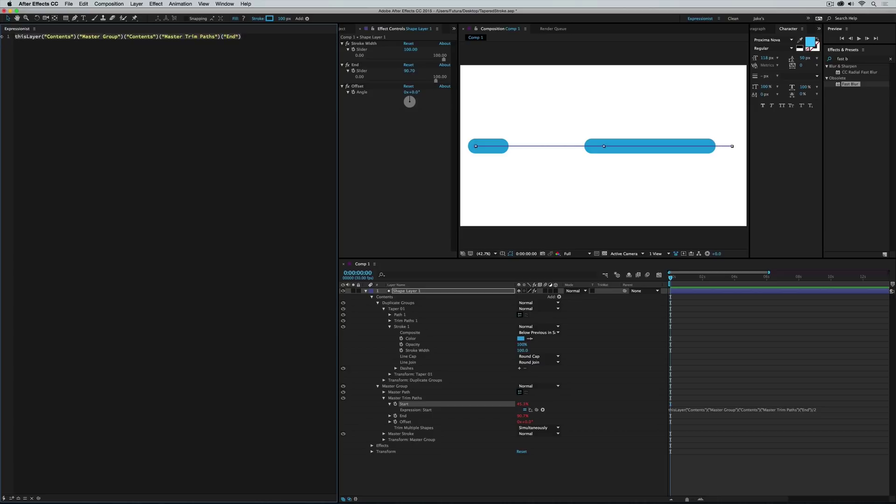
pyautogui.press('BackSpace')
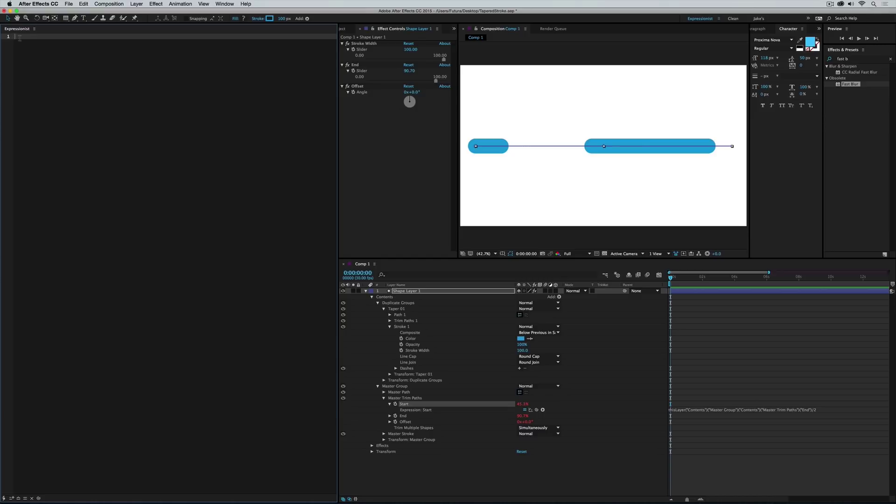
# Define the variable end as thisLayer("Effects")("End")("Slider"); using the path of the End effect's slider.
pyautogui.write('var end')
pyautogui.click(372, 446)
pyautogui.click(378, 458)
pyautogui.click(399, 463)
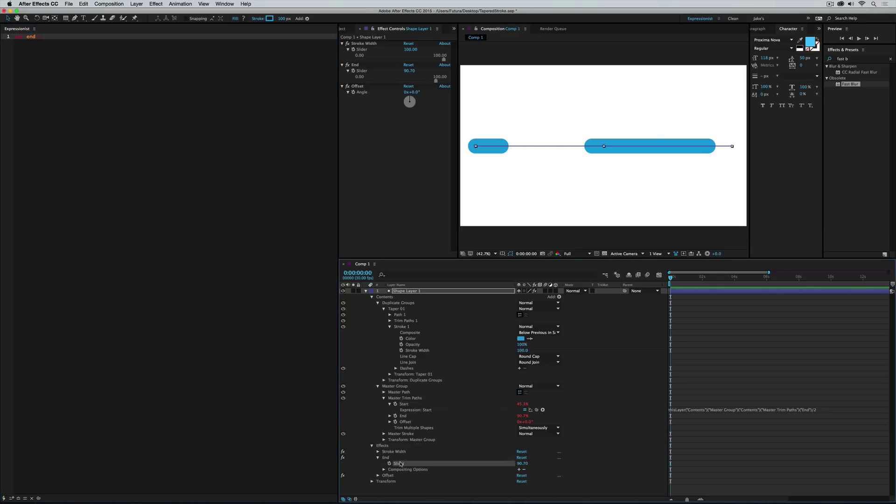
pyautogui.click(92, 112)
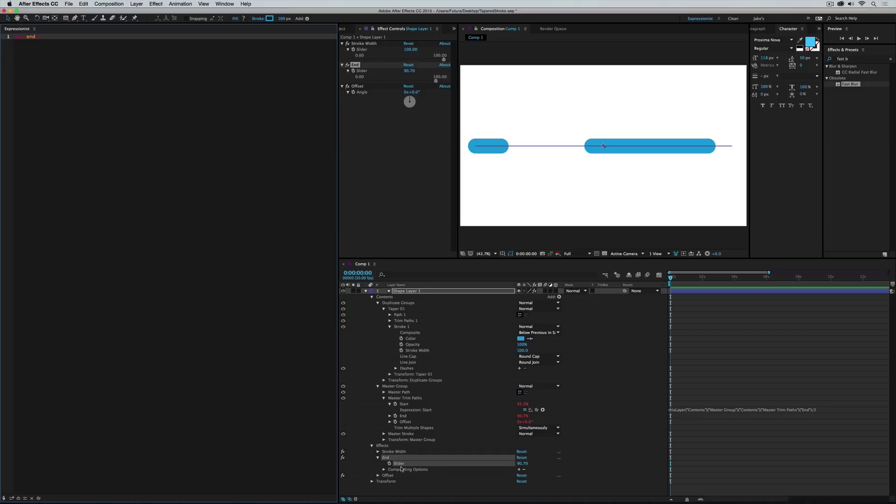
pyautogui.click(38, 498)
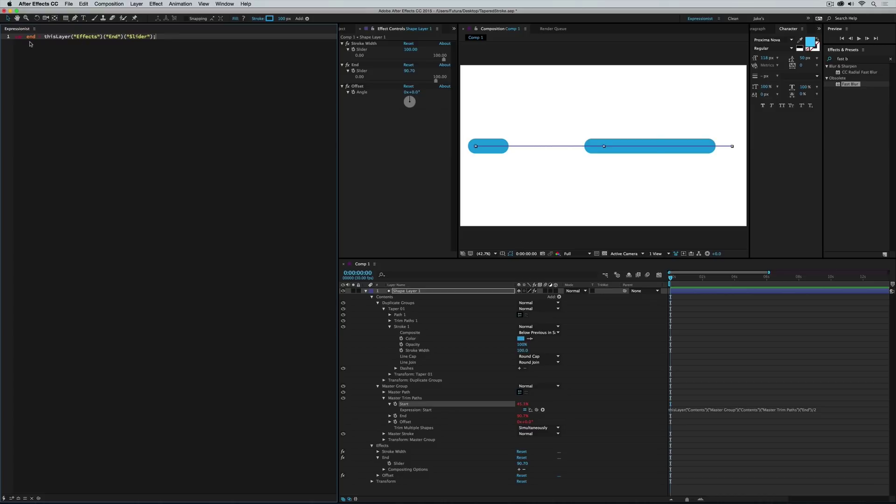
pyautogui.doubleClick(31, 37)
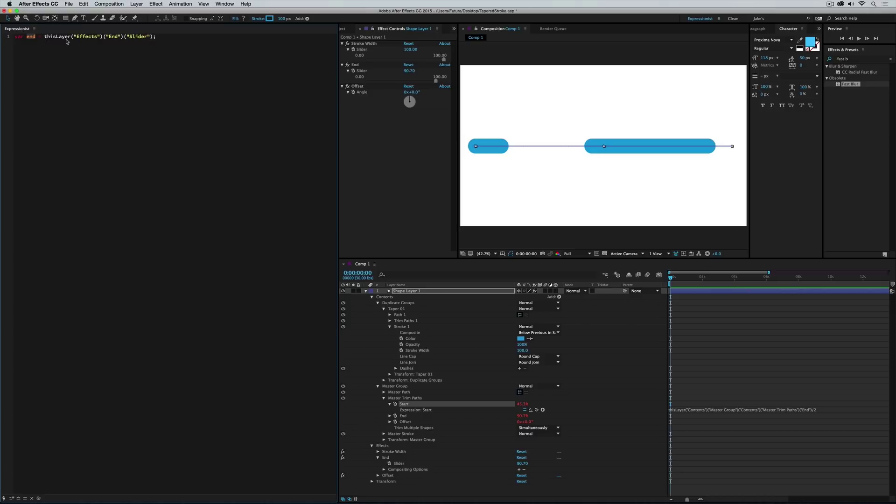
pyautogui.click(172, 40)
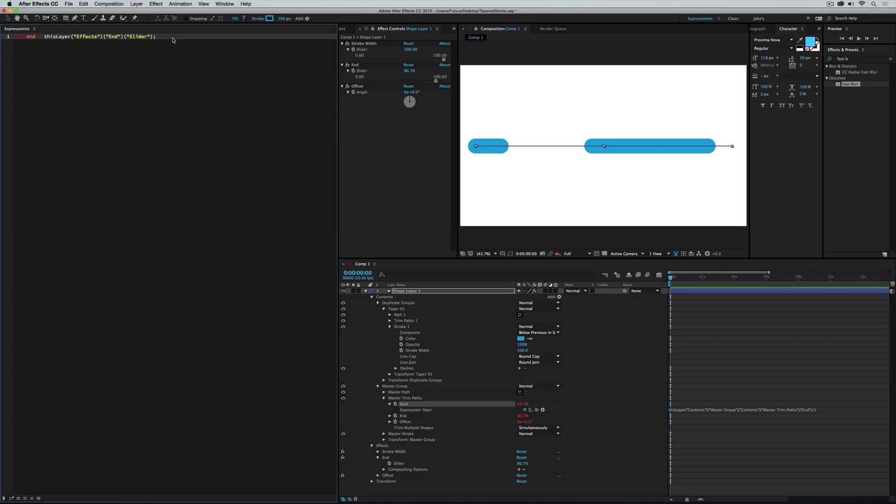
# Add a second line declaring var totalGroups with the property path of Opacity in Taper 01's Stroke 1, and widen the editor.
pyautogui.press('Return')
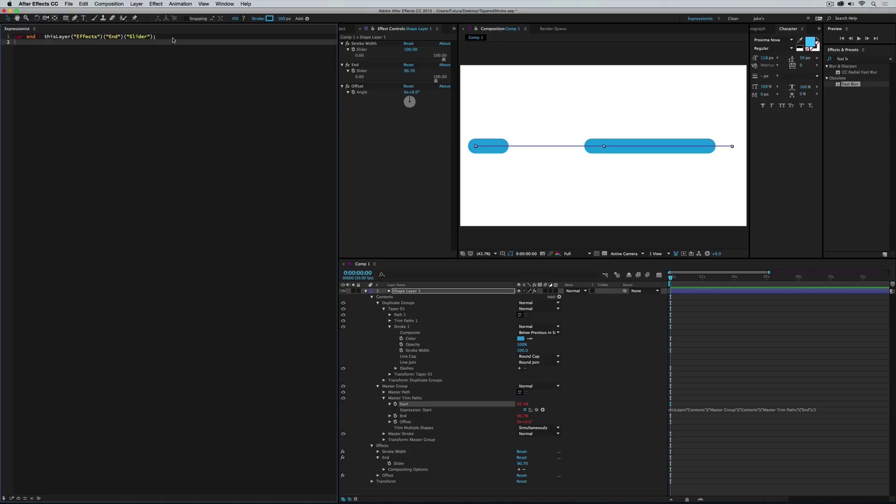
pyautogui.write('var totalGroups =')
pyautogui.click(414, 344)
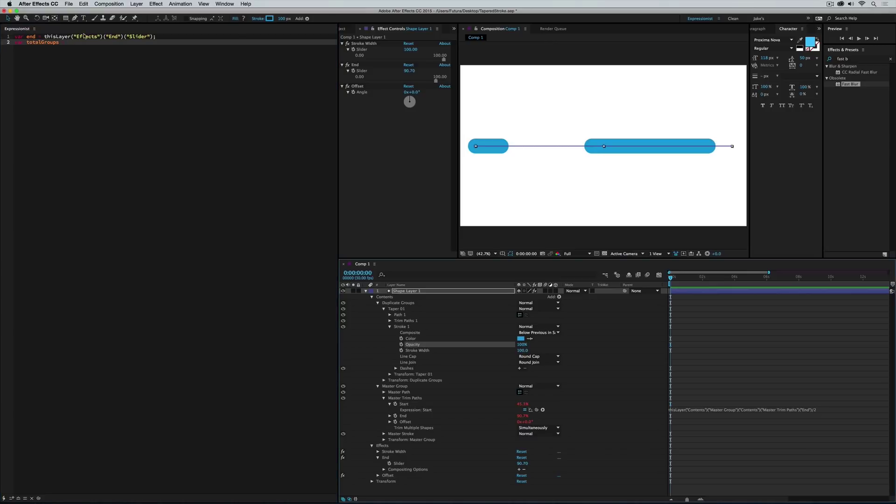
pyautogui.click(99, 51)
pyautogui.click(39, 498)
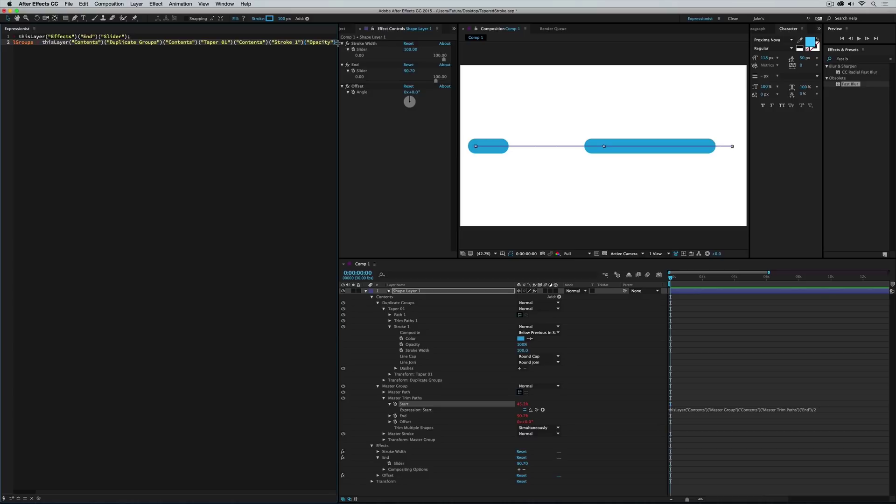
pyautogui.moveTo(338, 42); pyautogui.dragTo(407, 42)
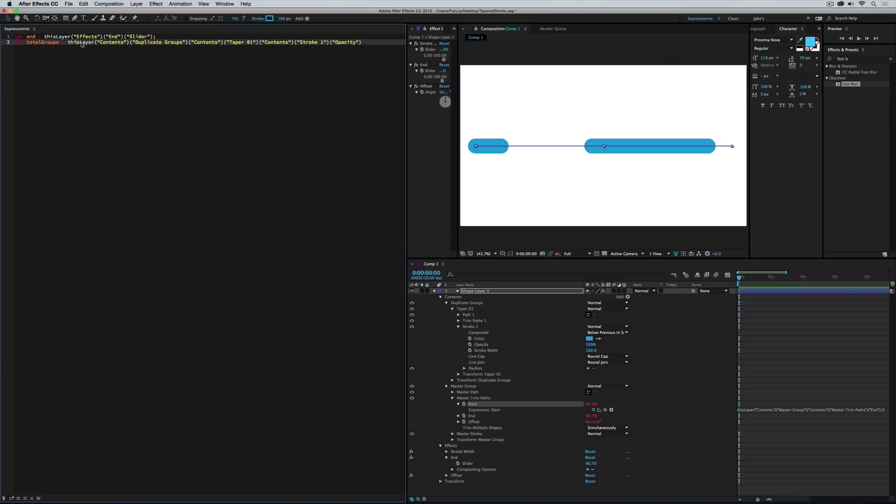
# Shorten the totalGroups path to end at the Contents of Duplicate Groups, append .numProperties; and add blank lines below.
pyautogui.click(115, 43)
pyautogui.moveTo(225, 45); pyautogui.dragTo(365, 45)
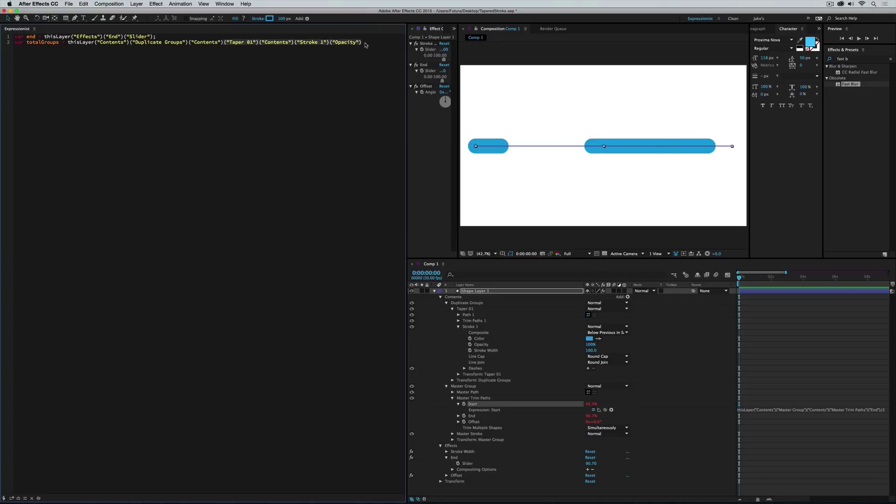
pyautogui.press('BackSpace')
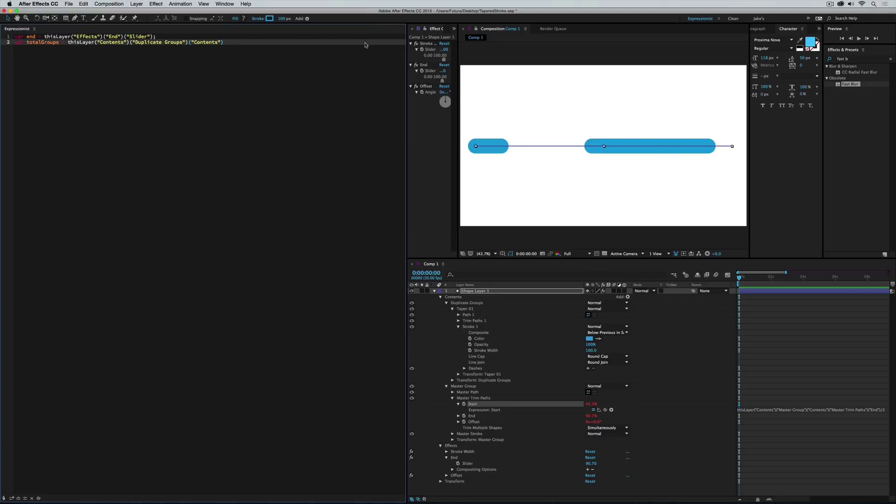
pyautogui.write('.numProperties')
pyautogui.press('Return')
pyautogui.press('Return')
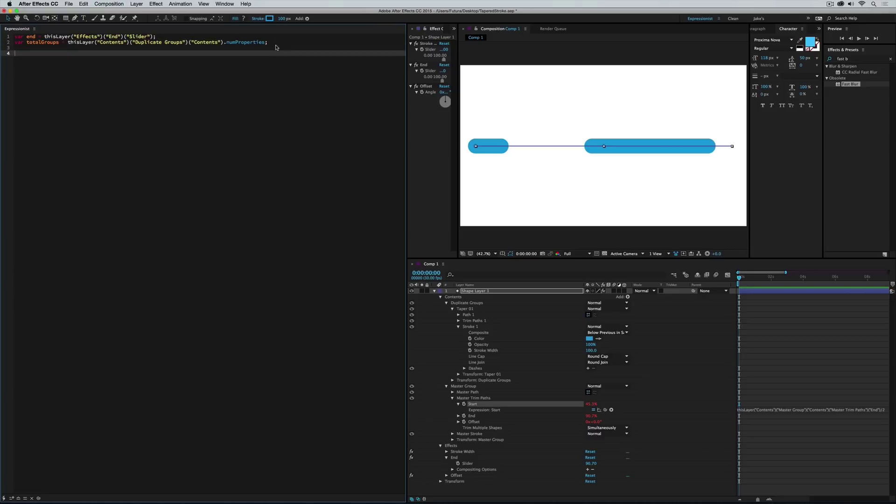
# Finish and apply the Start expression with the line end/totalGroups; and set the End effect's slider to 100.
pyautogui.write('end totalGroups;')
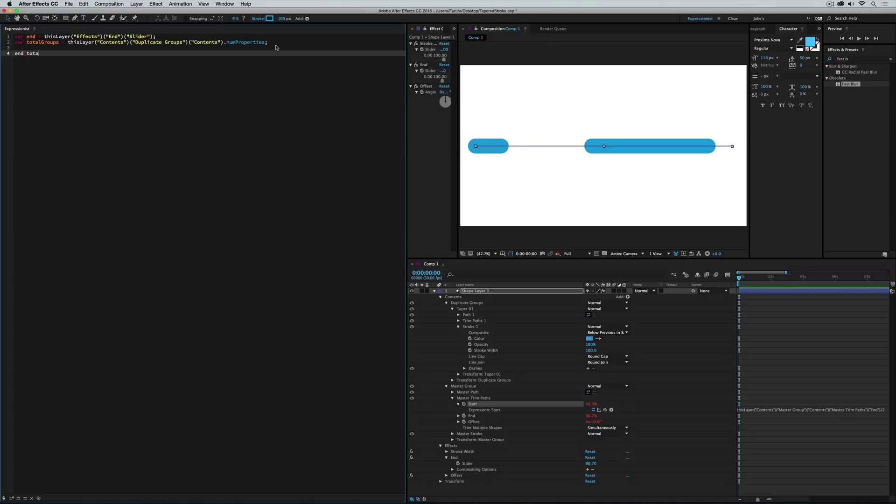
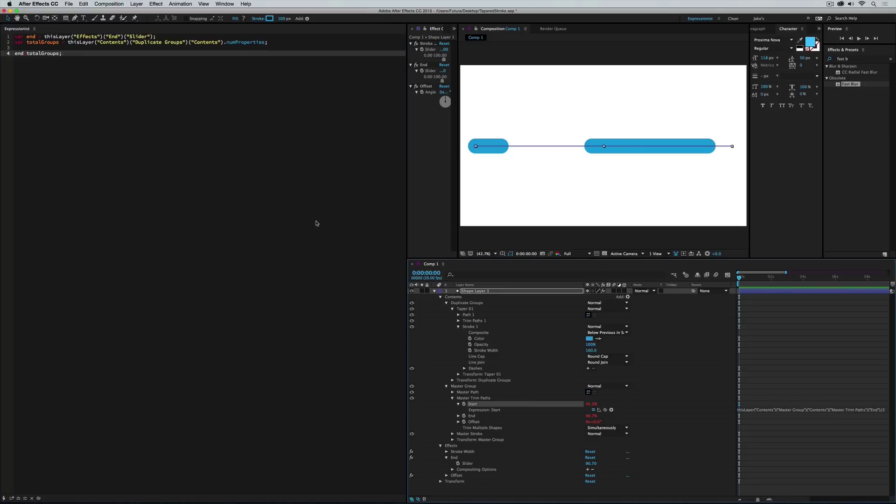
pyautogui.press('super+Return')
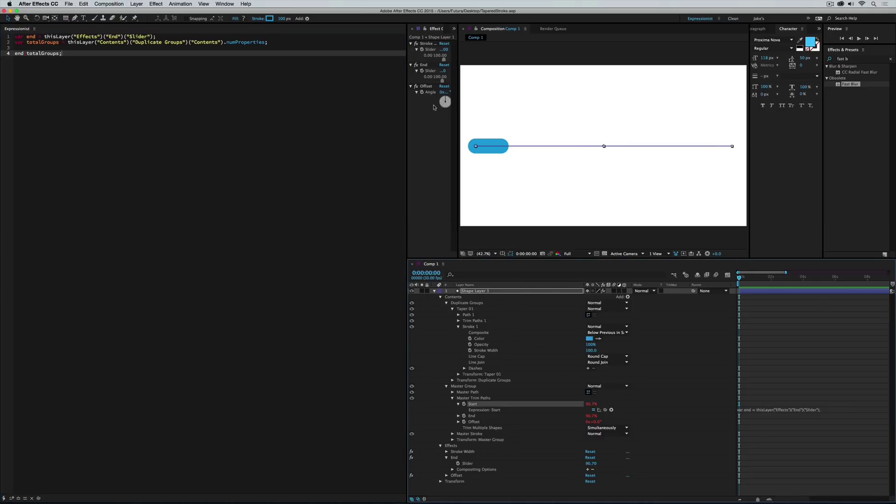
pyautogui.moveTo(408, 83); pyautogui.dragTo(307, 83)
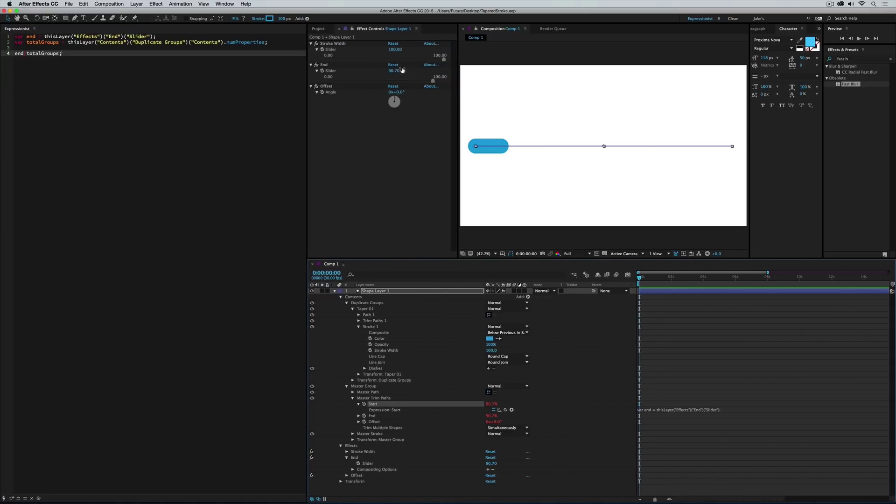
pyautogui.moveTo(433, 81); pyautogui.dragTo(467, 87)
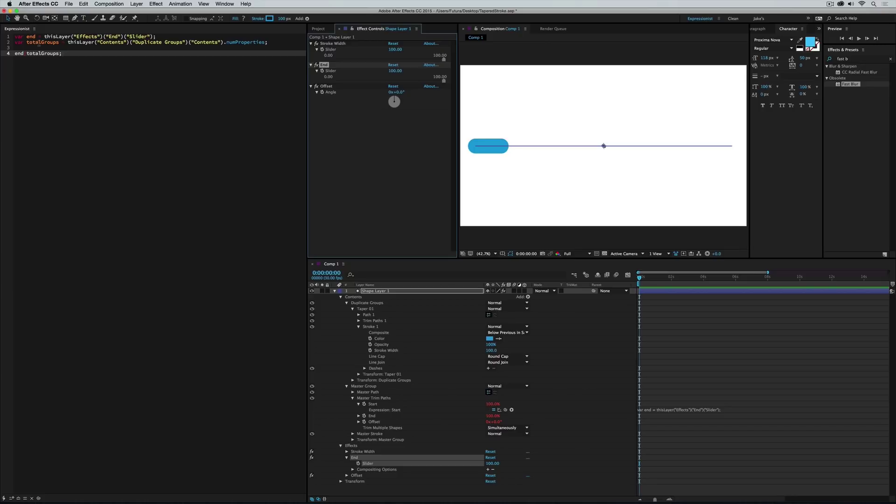
pyautogui.doubleClick(39, 45)
pyautogui.doubleClick(249, 43)
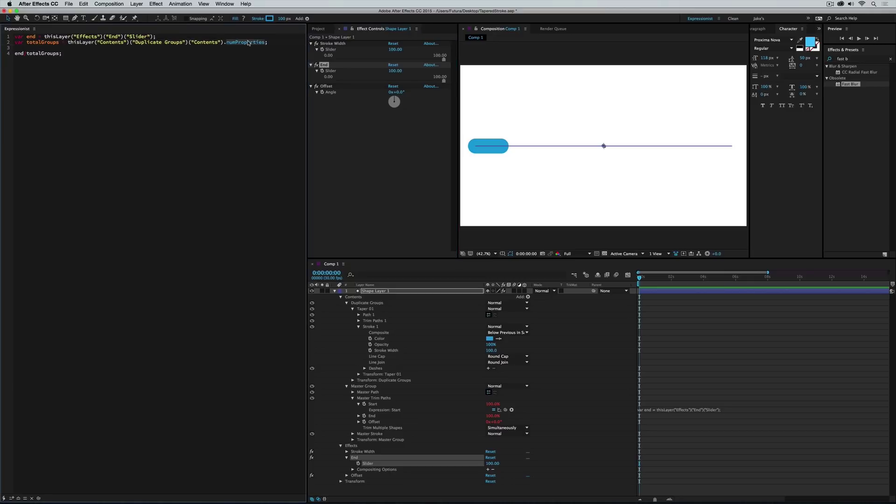
pyautogui.click(370, 303)
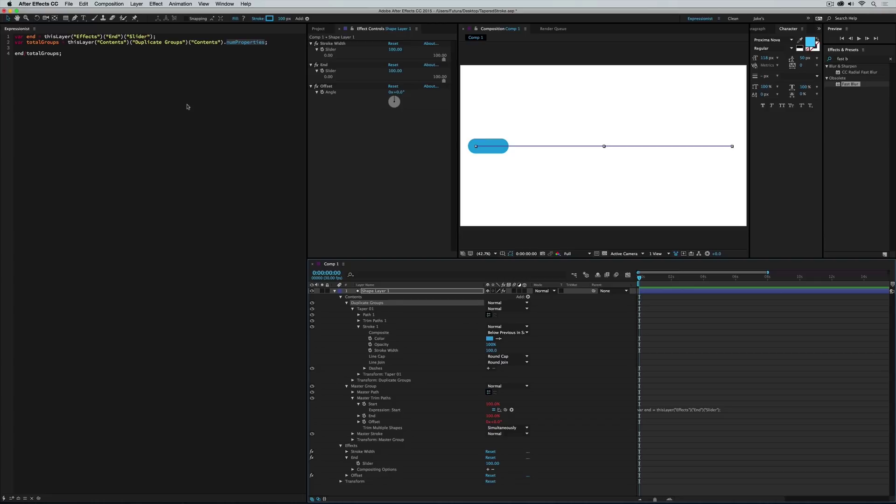
pyautogui.click(185, 73)
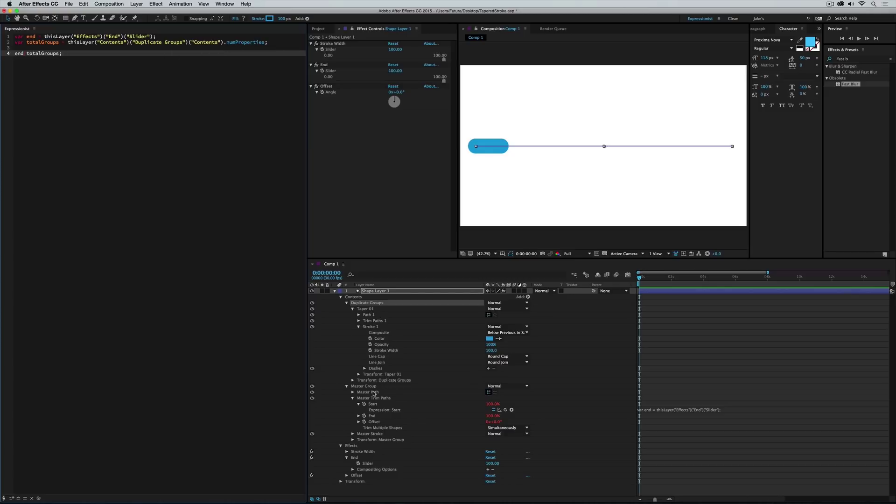
pyautogui.click(48, 44)
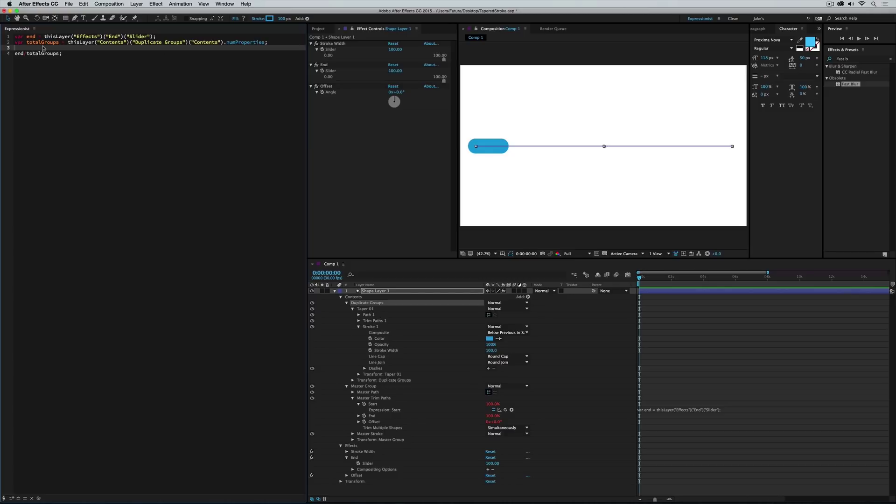
pyautogui.doubleClick(47, 43)
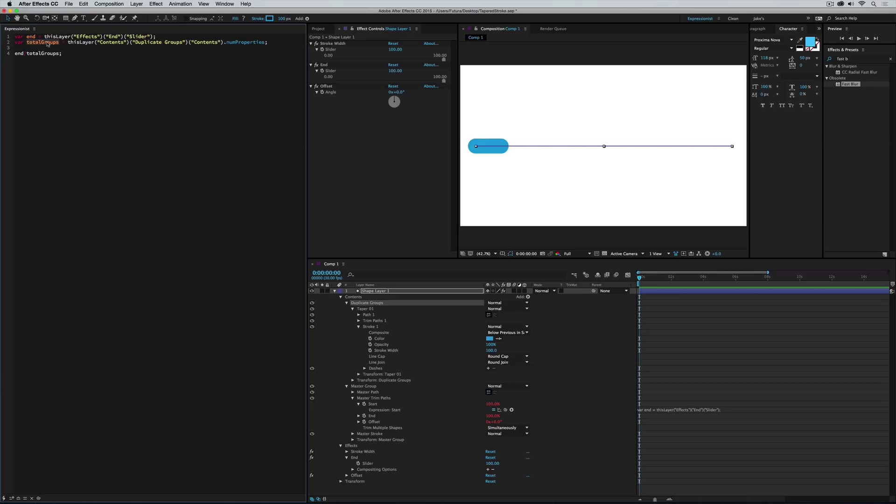
# Append +1 to numProperties in the totalGroups definition, apply the expression to the Start of Master Trim Paths, and save the project.
pyautogui.click(268, 44)
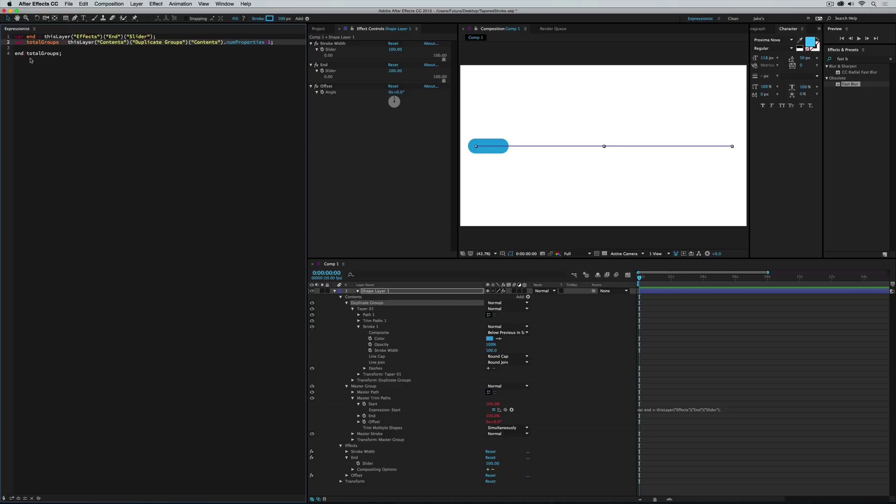
pyautogui.click(378, 405)
pyautogui.click(196, 209)
pyautogui.press('super+Return')
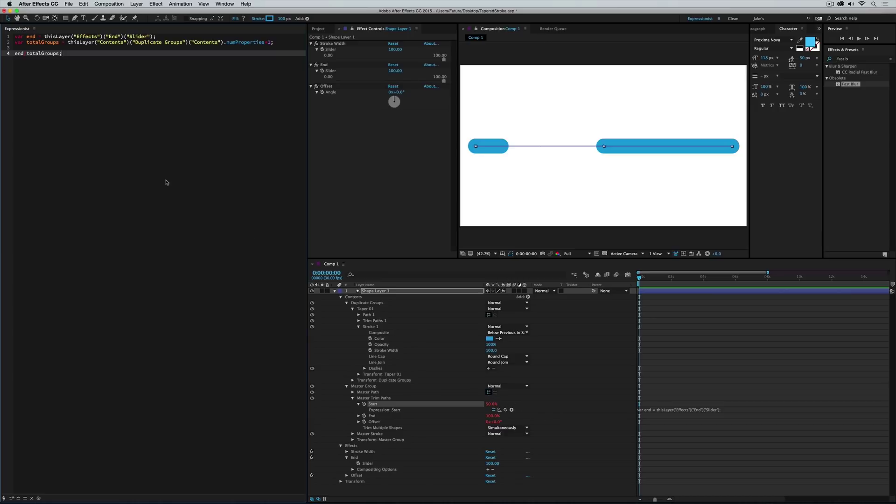
pyautogui.press('super+s')
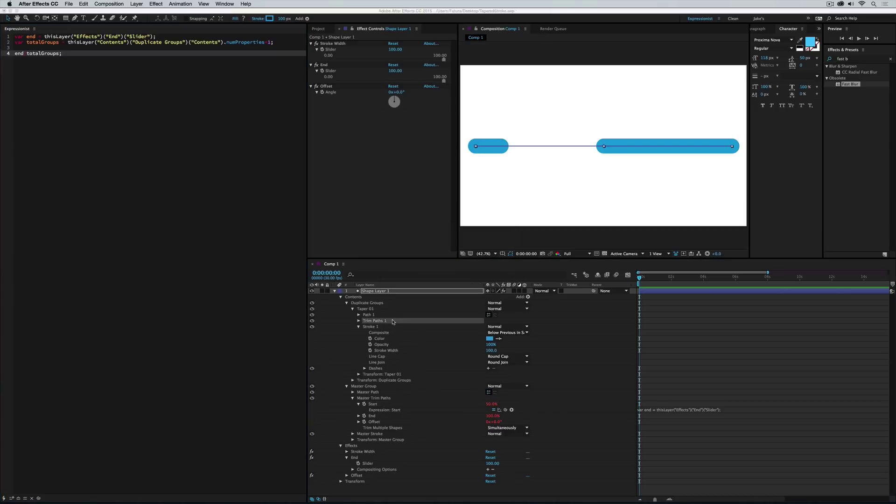
# Duplicate the Taper 01 group inside Duplicate Groups.
pyautogui.click(375, 310)
pyautogui.press('super+d')
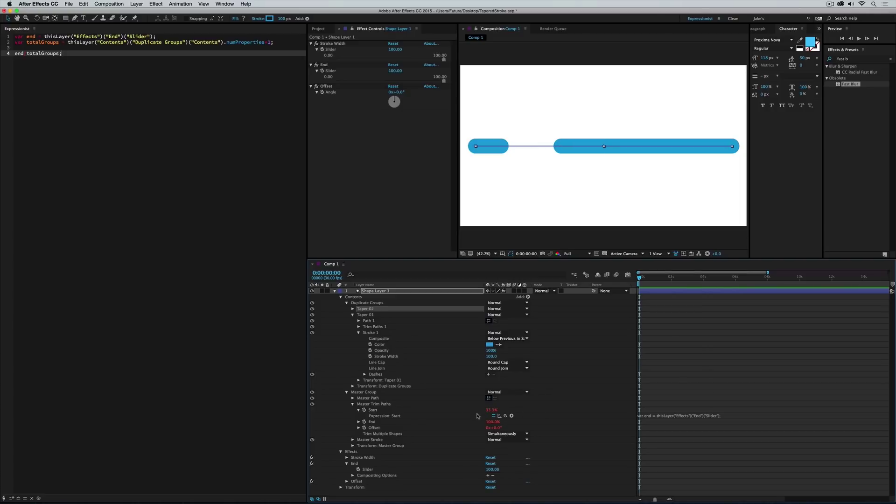
# Duplicate the Taper 02 group twice to test how the Master Trim Paths Start expression responds.
pyautogui.click(376, 310)
pyautogui.press('super+d')
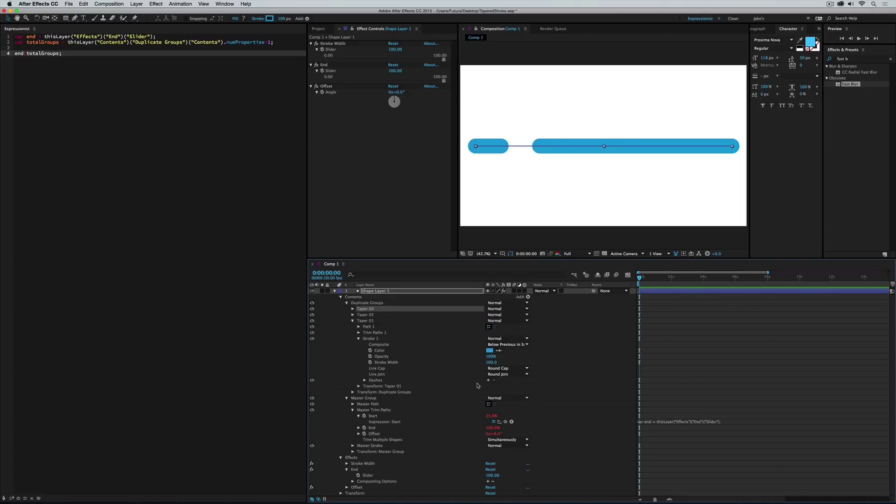
pyautogui.press('super+d')
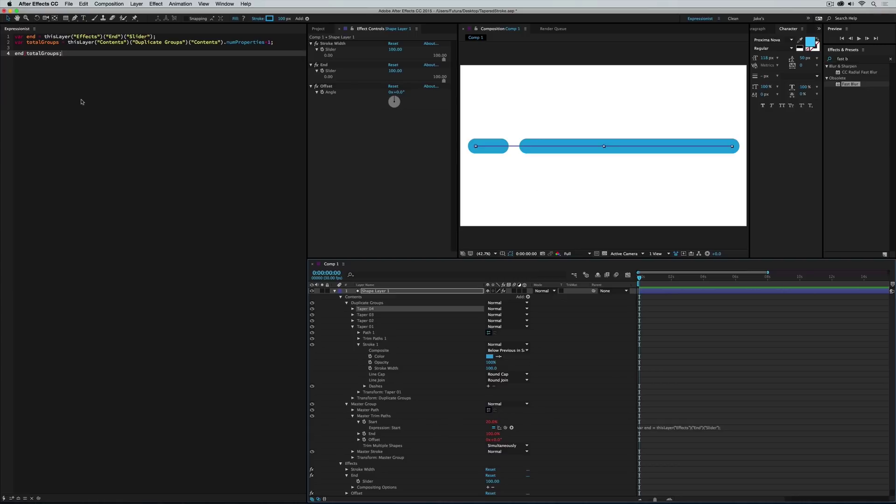
# Delete every duplicated taper group, keeping only Taper 01 inside Duplicate Groups.
pyautogui.keyDown('shift'); pyautogui.click(367, 321); pyautogui.keyUp('shift')
pyautogui.press('Delete')
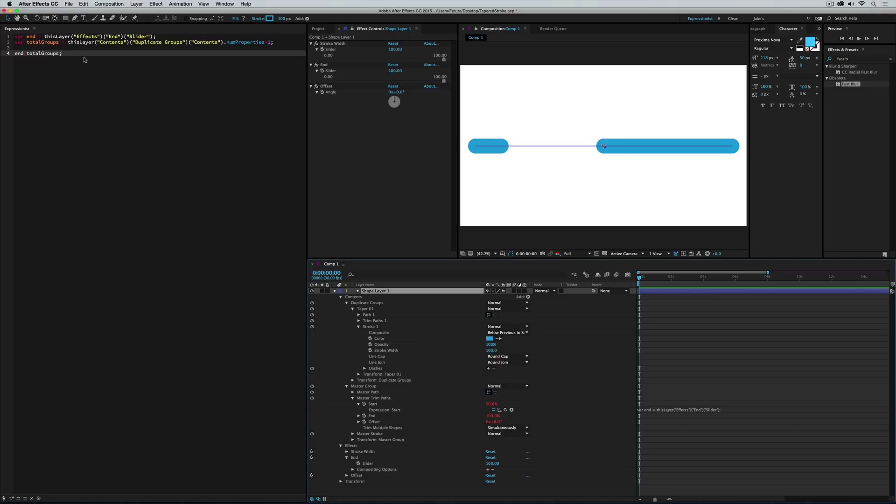
# Duplicate the End slider effect, rename the copy Segment Length and expand its slider.
pyautogui.click(324, 65)
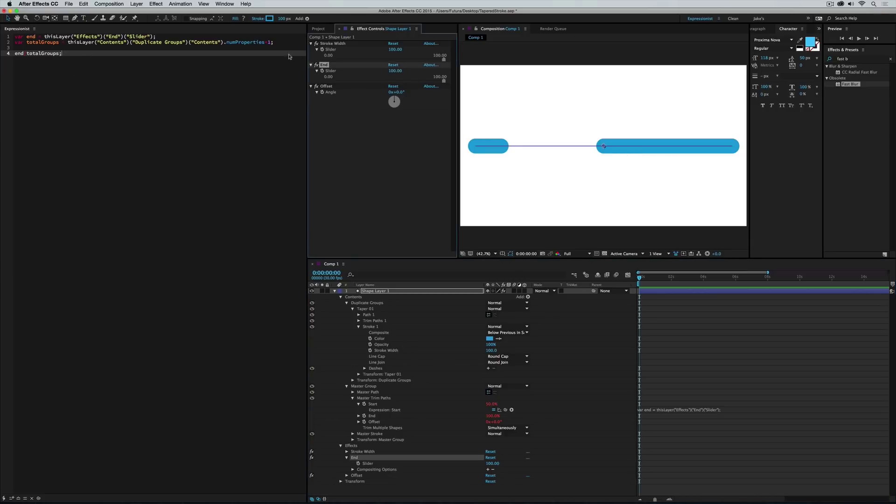
pyautogui.press('super+d')
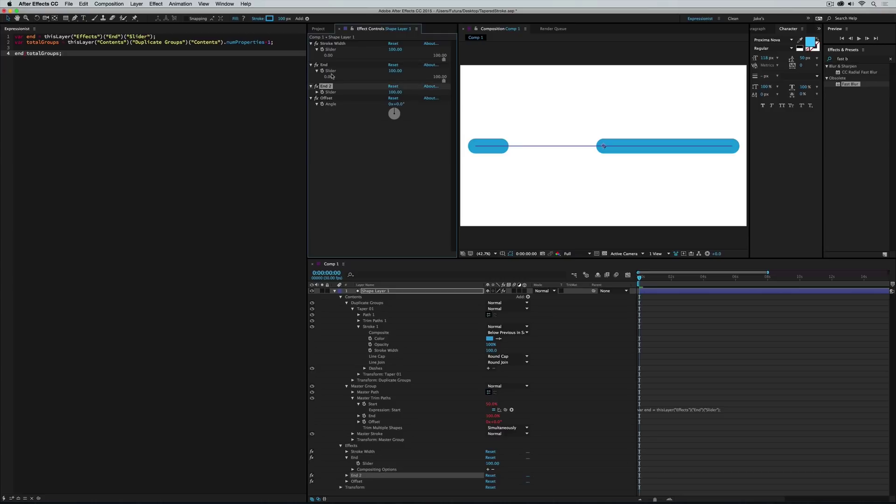
pyautogui.press('Return')
pyautogui.write('Segment Le')
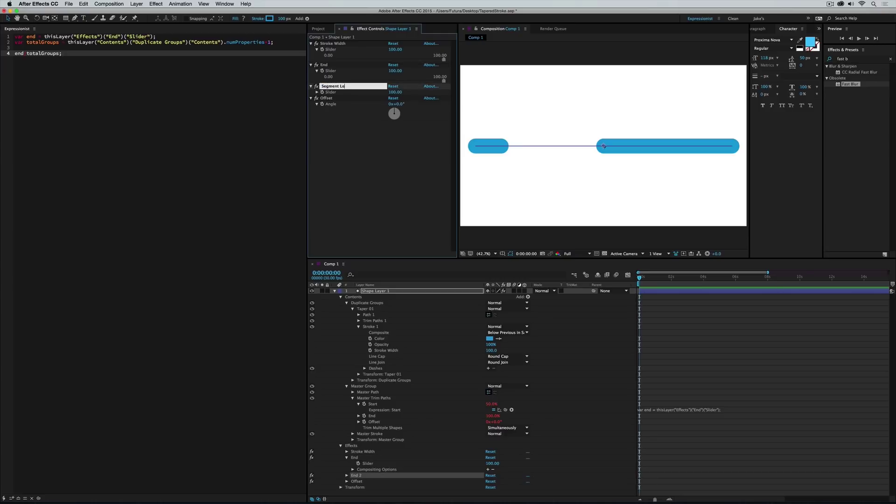
pyautogui.write('ngth')
pyautogui.press('Return')
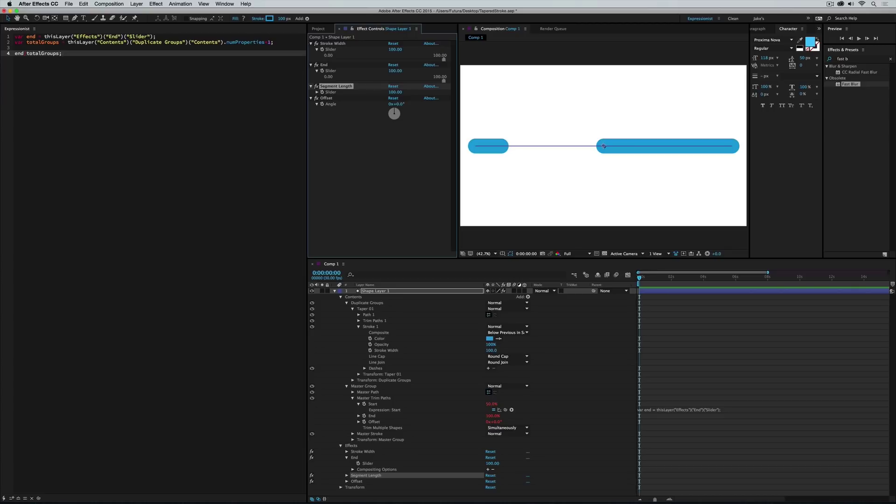
pyautogui.click(317, 92)
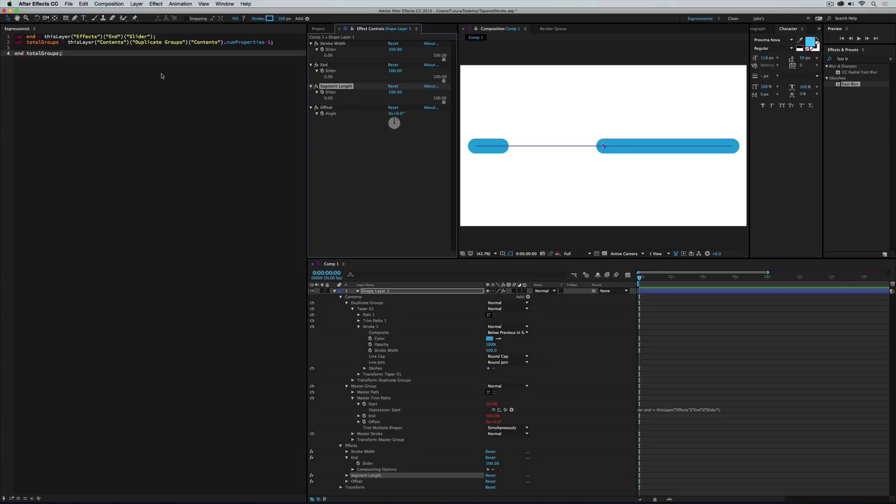
# Add a second line to the Start expression declaring segLength as thisLayer("Effects")("Segment Length")("Slider");.
pyautogui.click(61, 47)
pyautogui.click(170, 37)
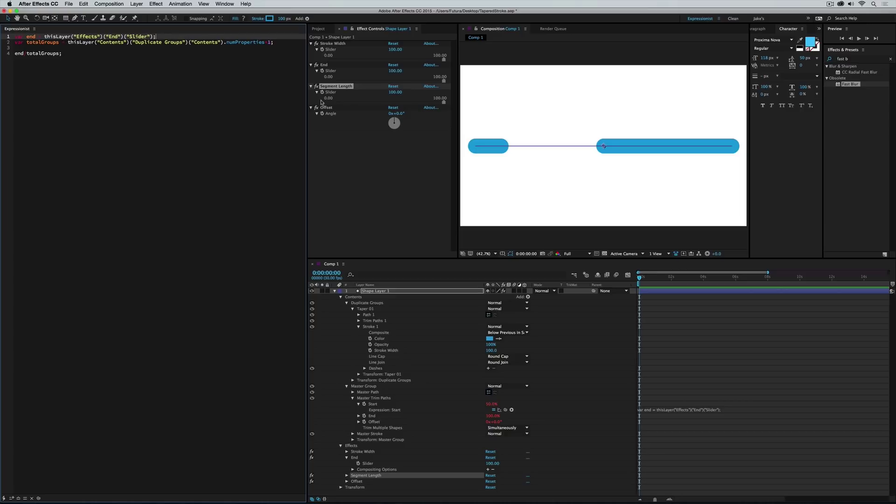
pyautogui.press('Return')
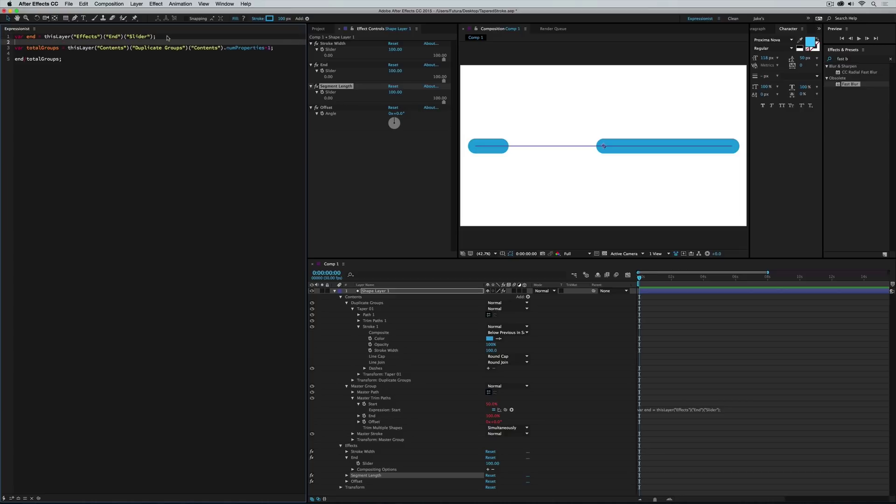
pyautogui.write('var segLength')
pyautogui.click(347, 475)
pyautogui.click(370, 481)
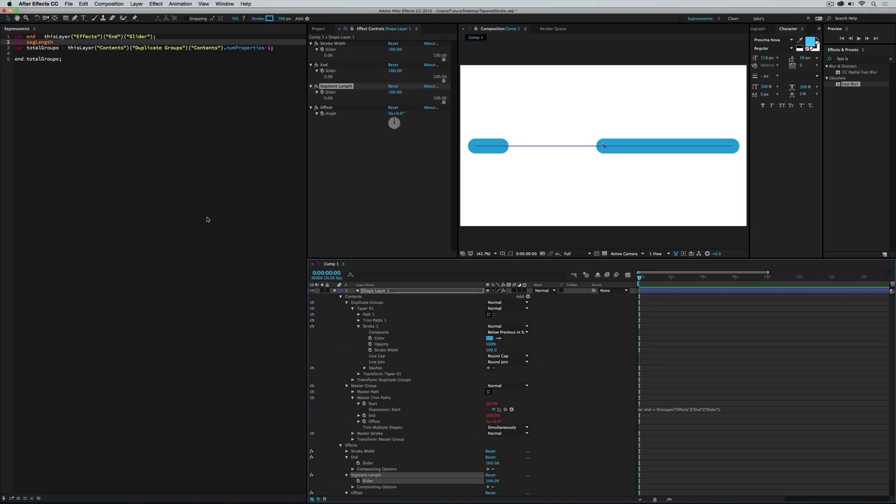
pyautogui.click(184, 42)
pyautogui.click(38, 499)
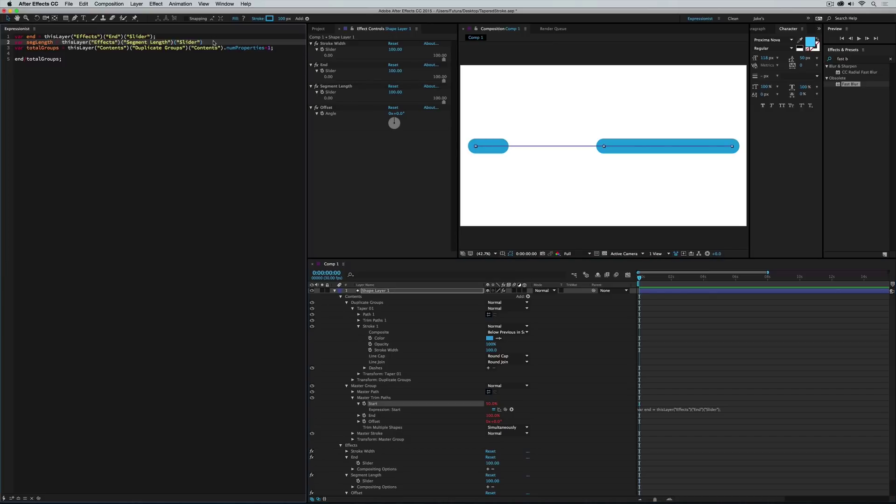
pyautogui.write(';')
# Insert segLength between end and totalGroups in the last line of the Start expression.
pyautogui.click(31, 64)
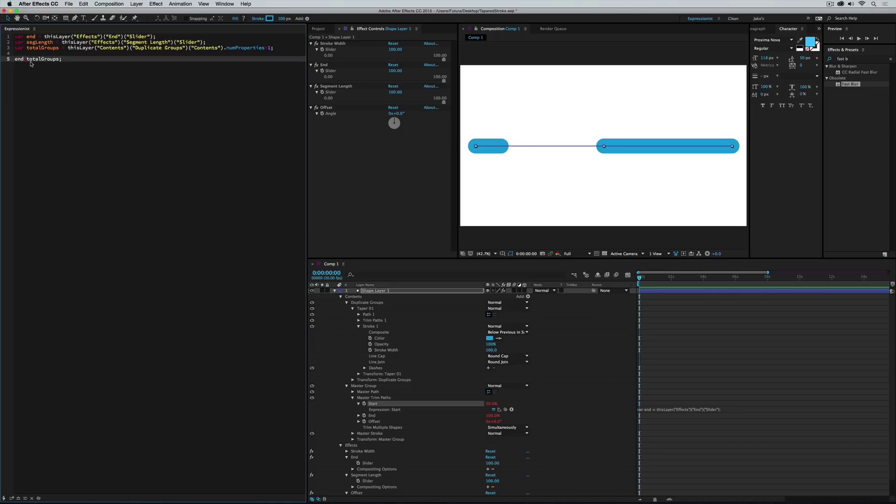
pyautogui.write('segLength')
pyautogui.click(91, 61)
pyautogui.click(26, 59)
pyautogui.doubleClick(47, 59)
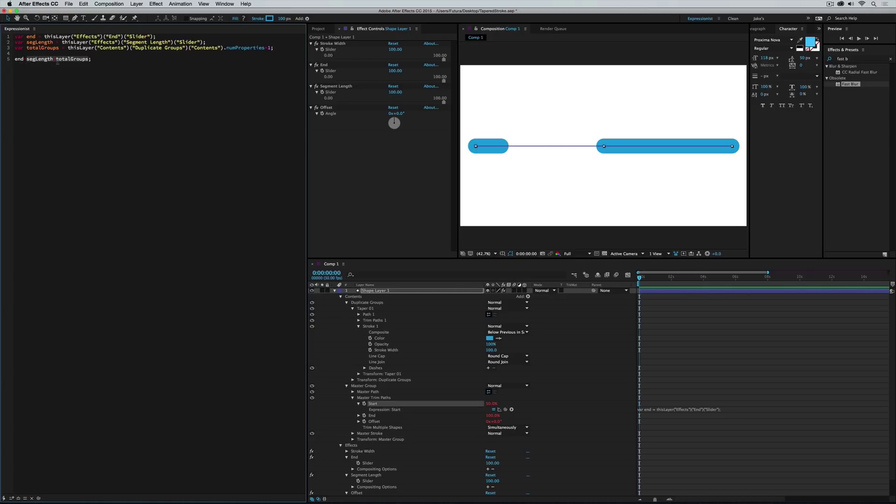
pyautogui.click(57, 61)
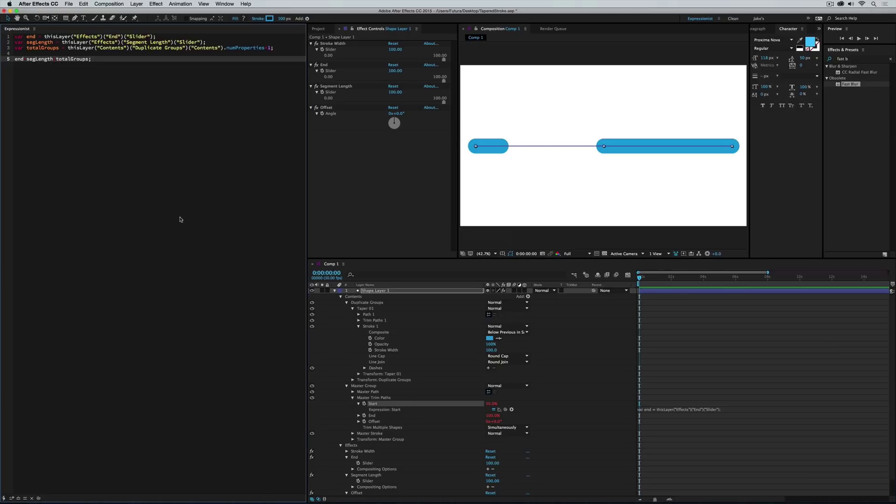
# Duplicate the Taper 01 group eight times to test the Start expression, and delete all the copies.
pyautogui.click(372, 308)
pyautogui.press('super+d')
pyautogui.press('super+d')
pyautogui.press('super+d')
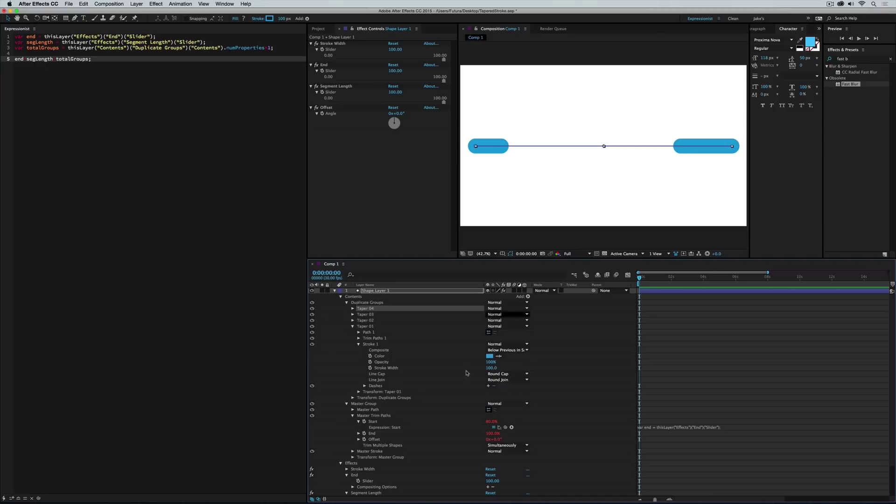
pyautogui.press('super+d')
pyautogui.press('super+d')
pyautogui.press('super+d')
pyautogui.press('super+d')
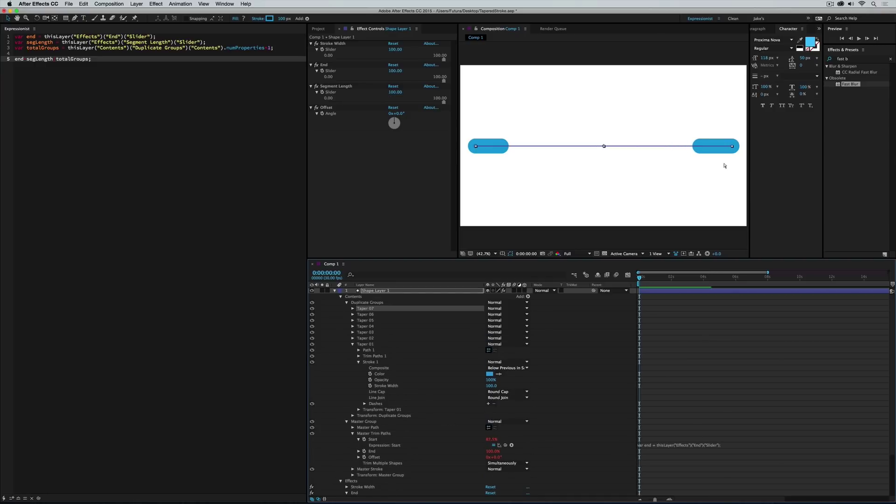
pyautogui.press('super+d')
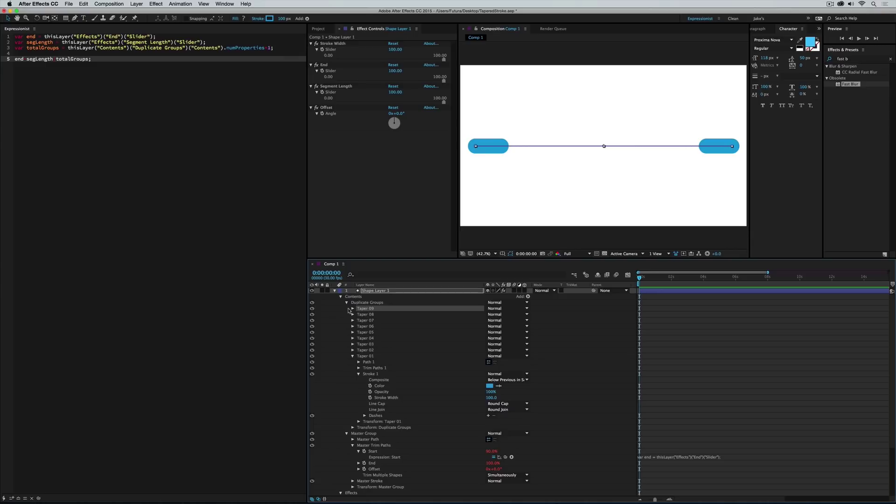
pyautogui.moveTo(349, 311); pyautogui.dragTo(375, 351)
pyautogui.press('Delete')
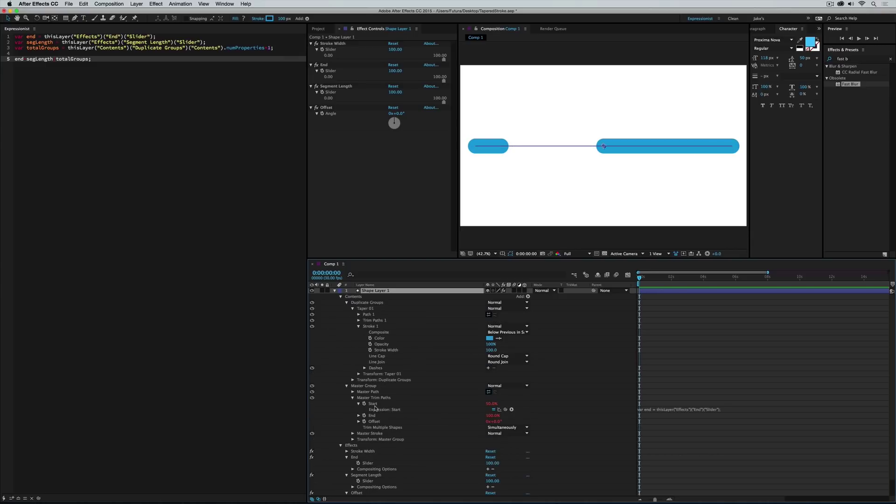
# Collapse Stroke 1 and expand Trim Paths 1 in Taper 01, and select its End property.
pyautogui.click(377, 405)
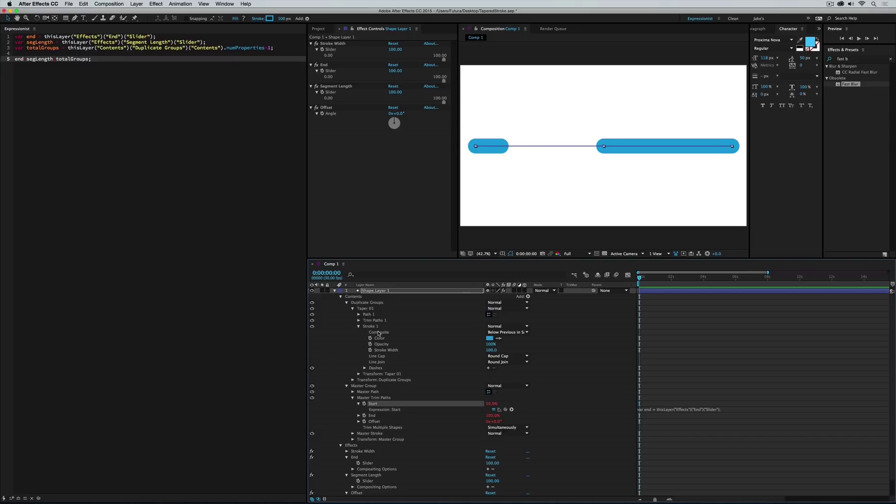
pyautogui.click(359, 326)
pyautogui.click(359, 320)
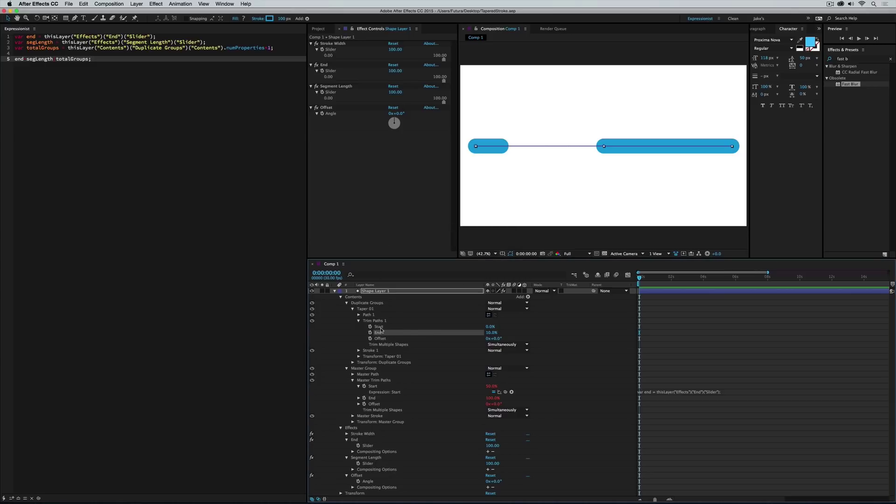
pyautogui.click(377, 387)
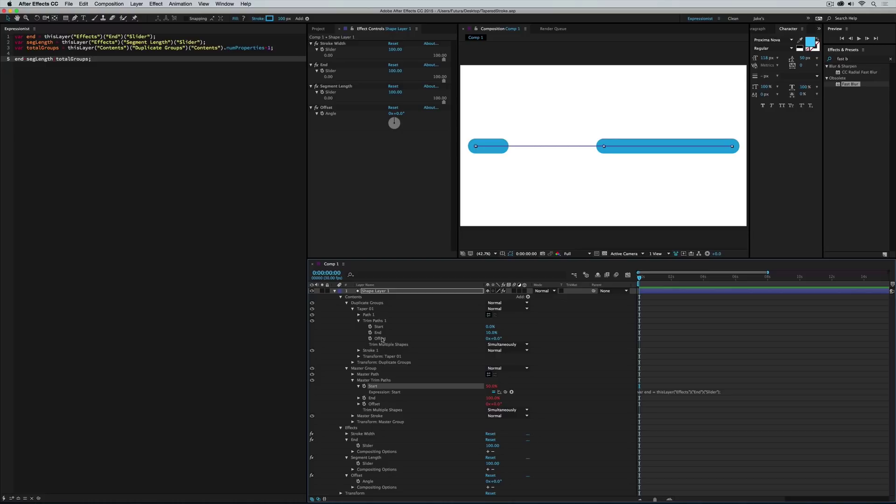
pyautogui.click(383, 333)
pyautogui.click(373, 398)
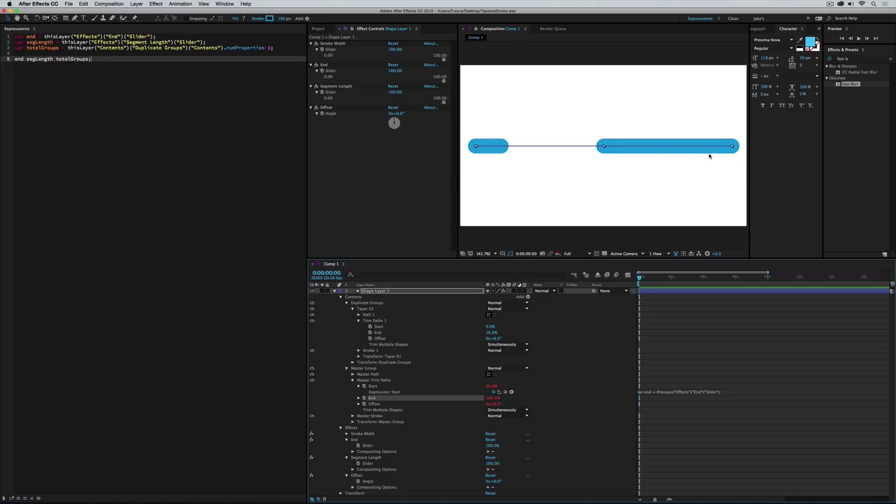
pyautogui.click(379, 332)
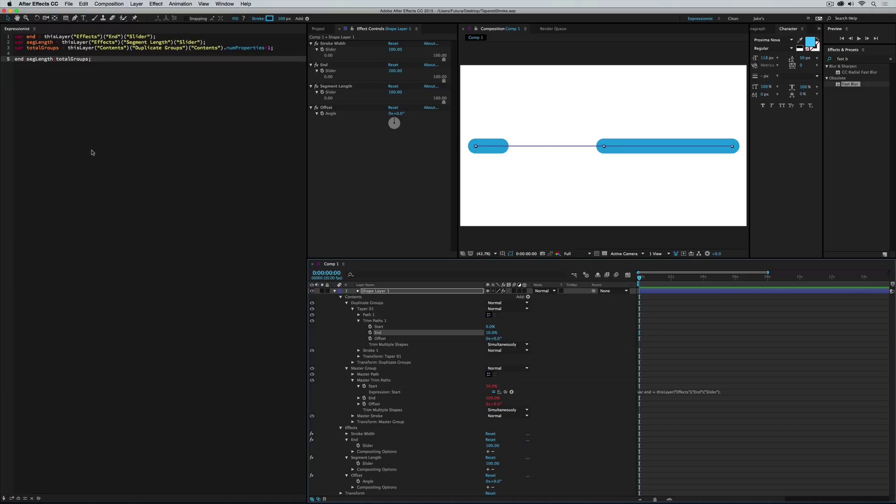
# Clear the expression editor and declare end as thisLayer("Effects")("End")("Slider");.
pyautogui.press('super+a')
pyautogui.press('BackSpace')
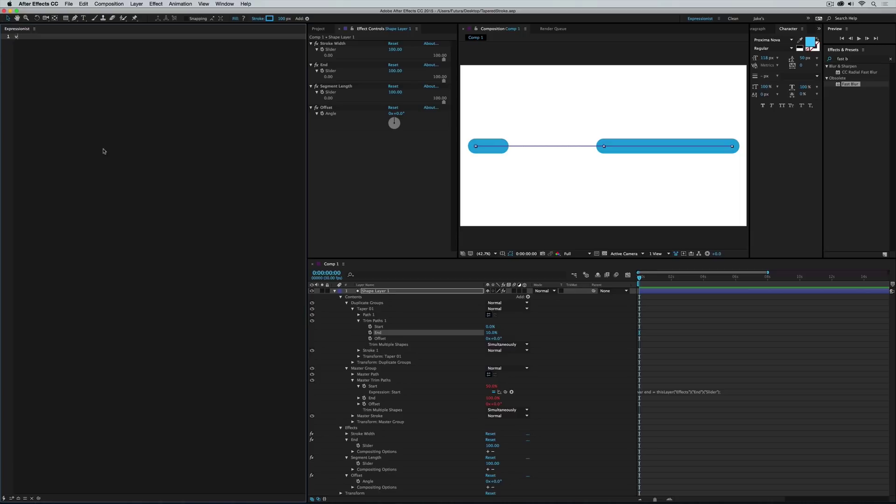
pyautogui.write('var end')
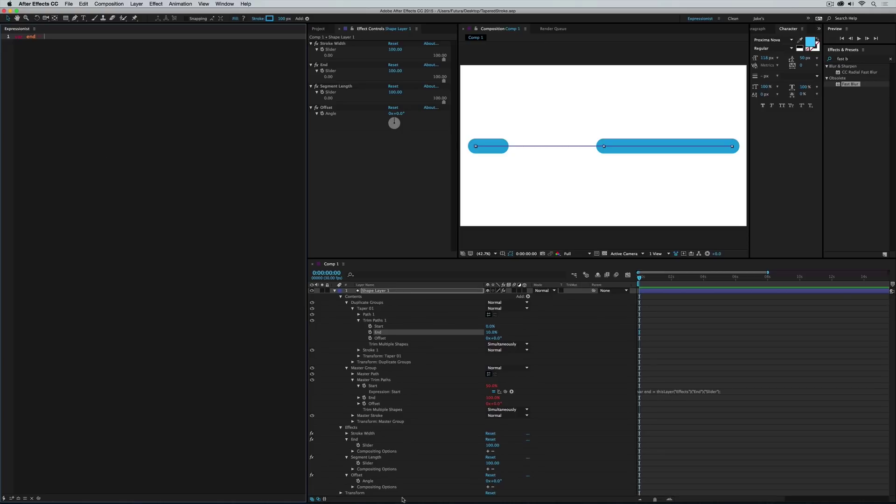
pyautogui.click(366, 445)
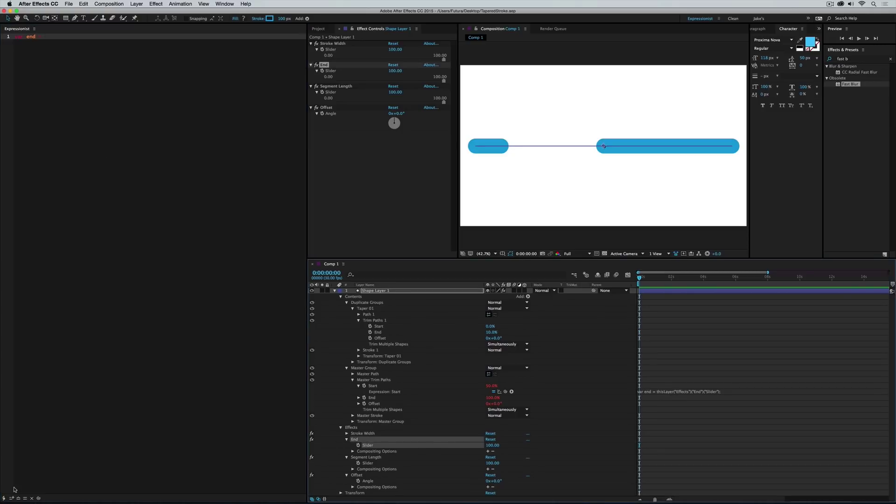
pyautogui.click(39, 498)
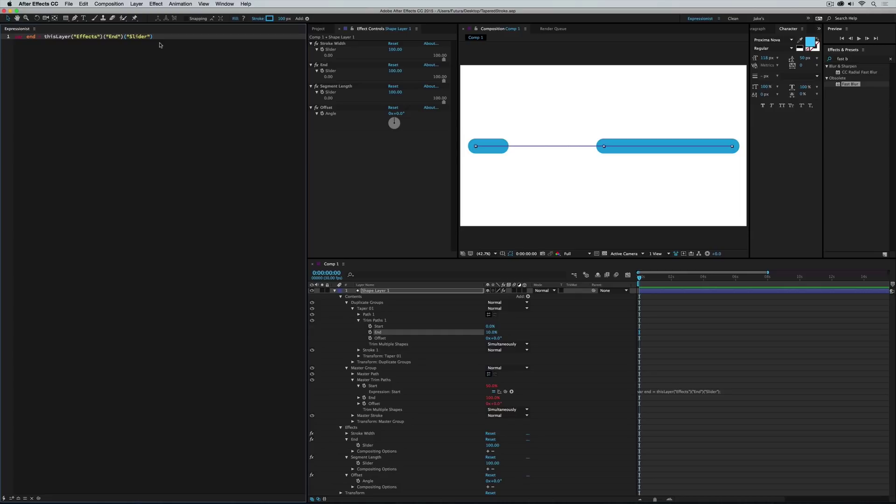
pyautogui.write(';')
# Declare groupIndex on a new line as thisProperty.propertyGroup(3).propertyIndex; and check which parent group that level refers to.
pyautogui.press('Return')
pyautogui.write('var')
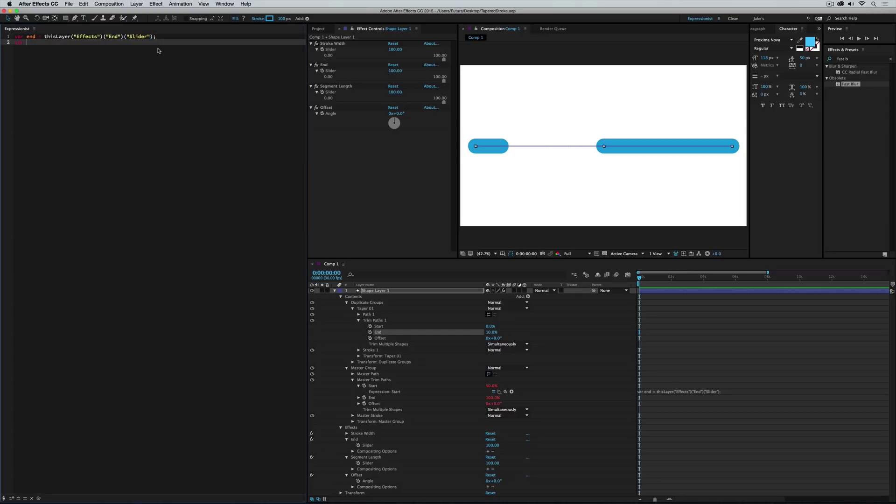
pyautogui.write(' groupIndex = thisProperty.propertyGroup(3).p')
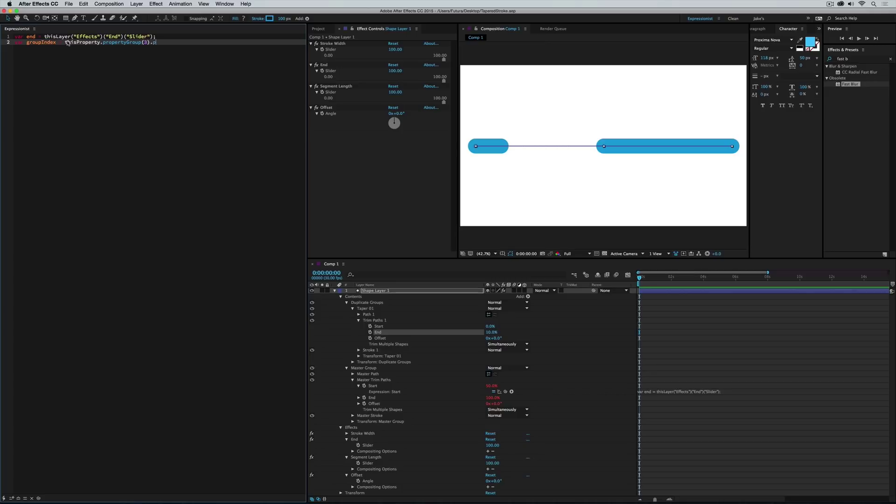
pyautogui.write('ropertyIndex;')
pyautogui.click(376, 321)
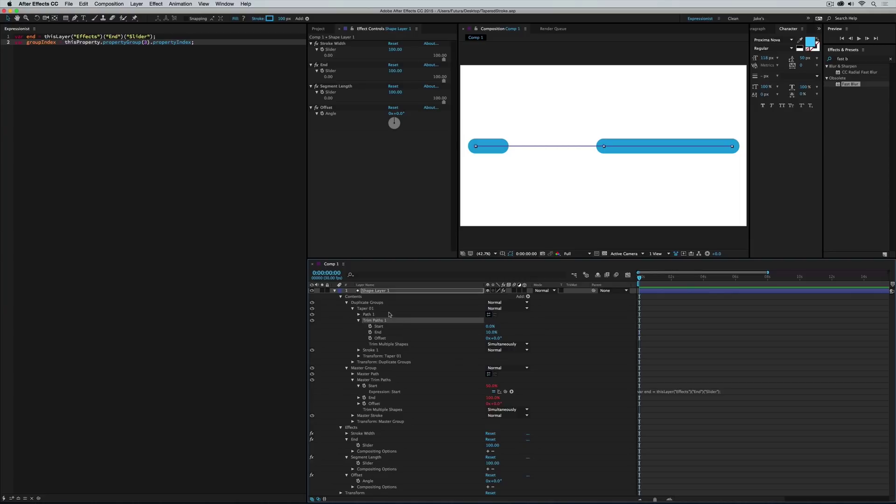
pyautogui.click(363, 309)
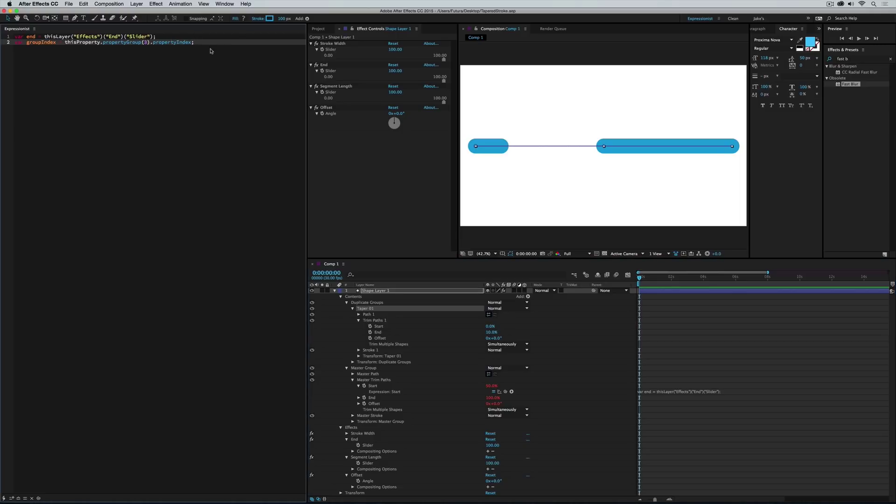
# Declare masterStart between the two variables, referencing the Start property of Master Trim Paths, and add an empty line after groupIndex.
pyautogui.click(164, 37)
pyautogui.press('Return')
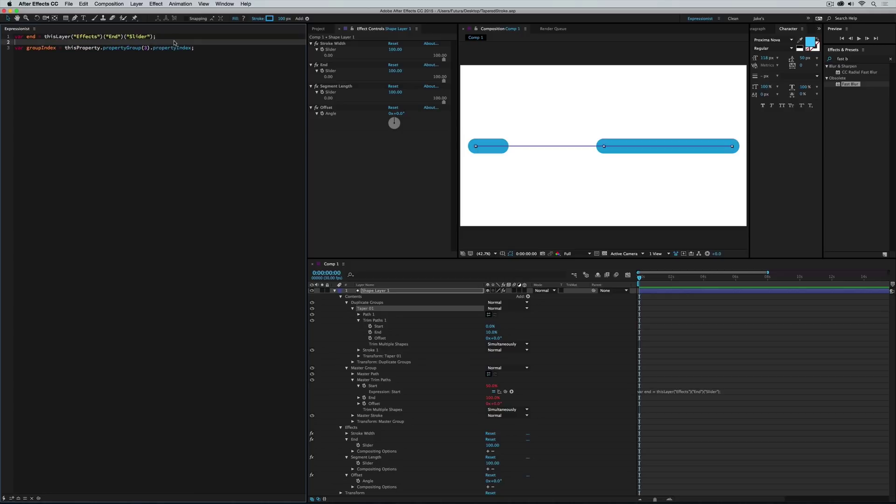
pyautogui.write('var masterStart =')
pyautogui.click(380, 387)
pyautogui.click(38, 499)
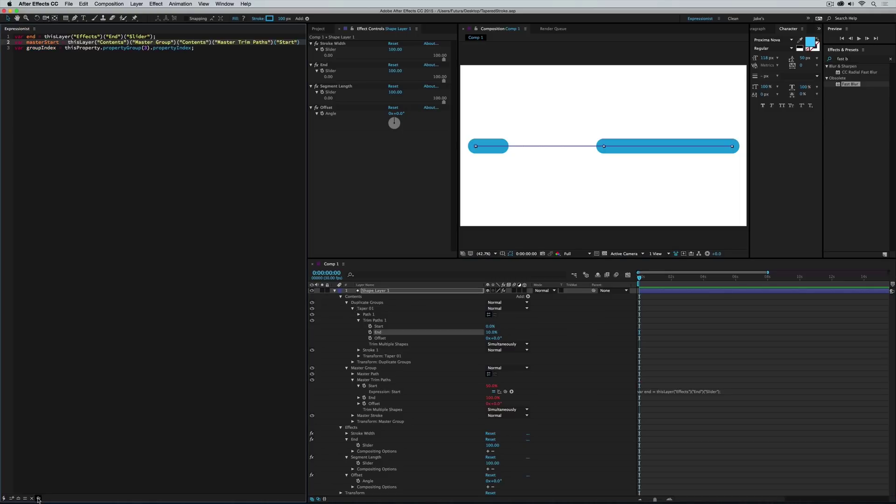
pyautogui.click(303, 42)
pyautogui.write(';')
pyautogui.press('Down')
pyautogui.press('Return')
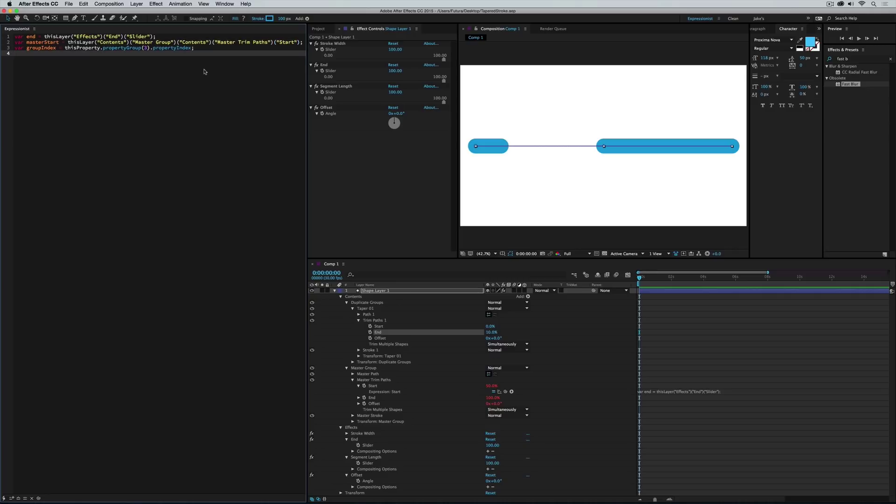
# Declare segLength as end minus masterStart on the line below groupIndex, leaving an empty line after it.
pyautogui.write('var segLength')
pyautogui.write('end-masterStart')
pyautogui.press('Return')
pyautogui.press('Return')
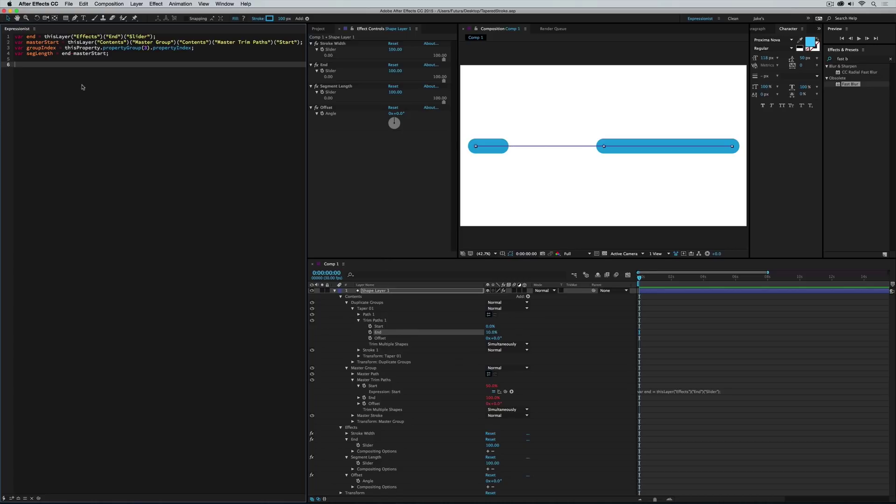
# Finish the expression with end minus segLength * groupIndex and apply it to the End property of Taper 01's Trim Paths 1.
pyautogui.write('end segLength * groupIndex;')
pyautogui.moveTo(27, 65); pyautogui.dragTo(86, 66)
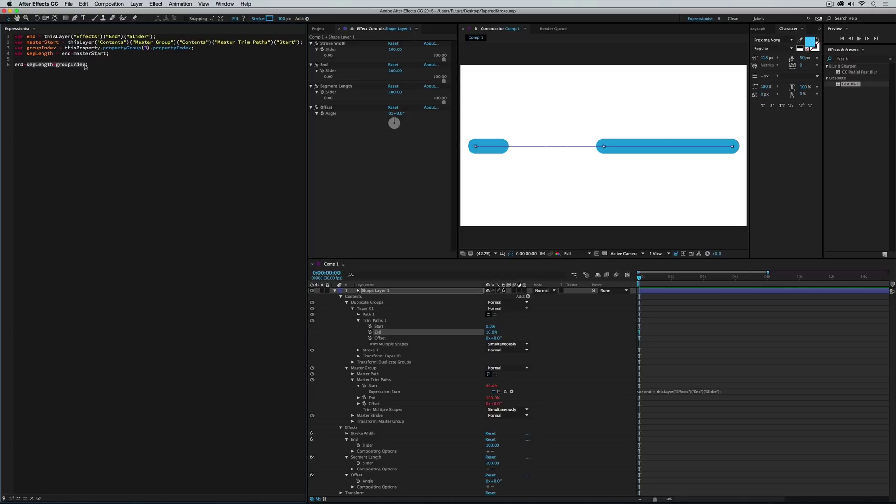
pyautogui.doubleClick(33, 66)
pyautogui.click(23, 66)
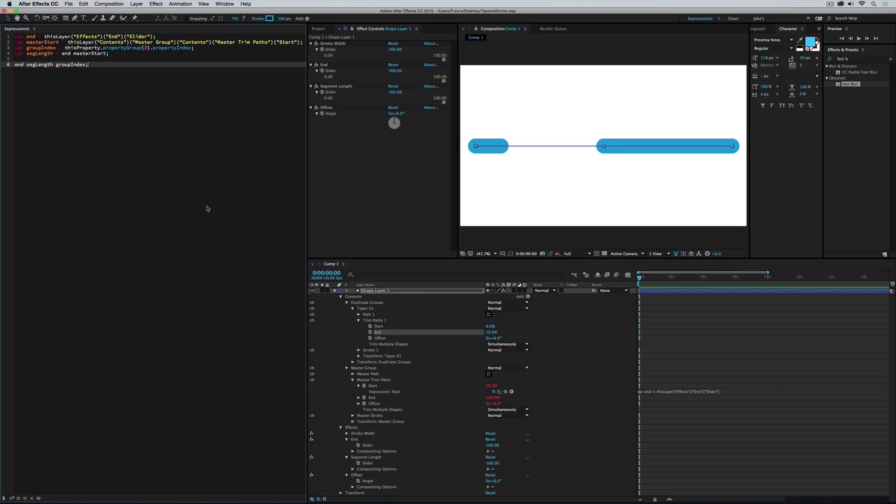
pyautogui.press('super+Return')
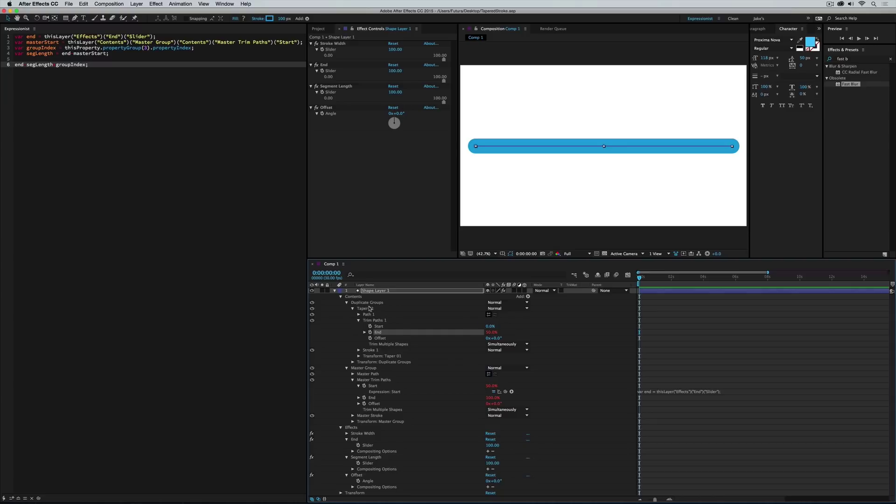
# Set Taper 01's blend mode to Multiply and test the stroke overlap with the effect sliders, leaving them at 100.
pyautogui.click(483, 309)
pyautogui.click(490, 308)
pyautogui.click(497, 334)
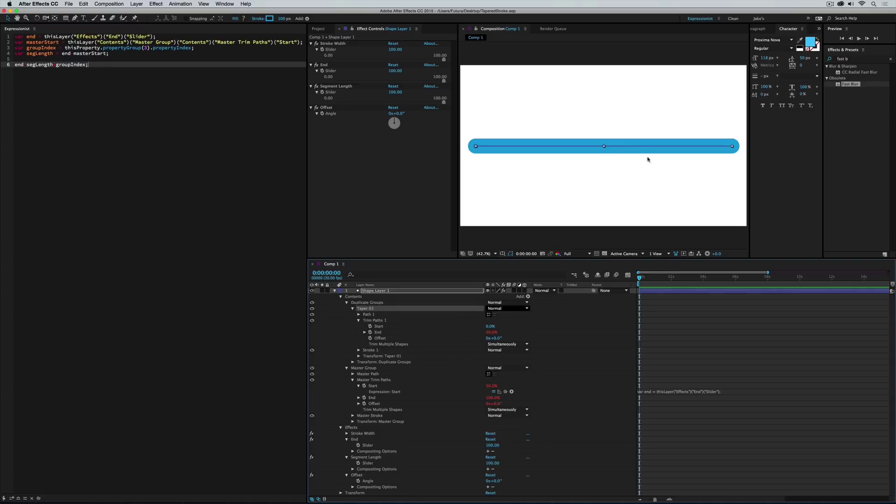
pyautogui.click(620, 155)
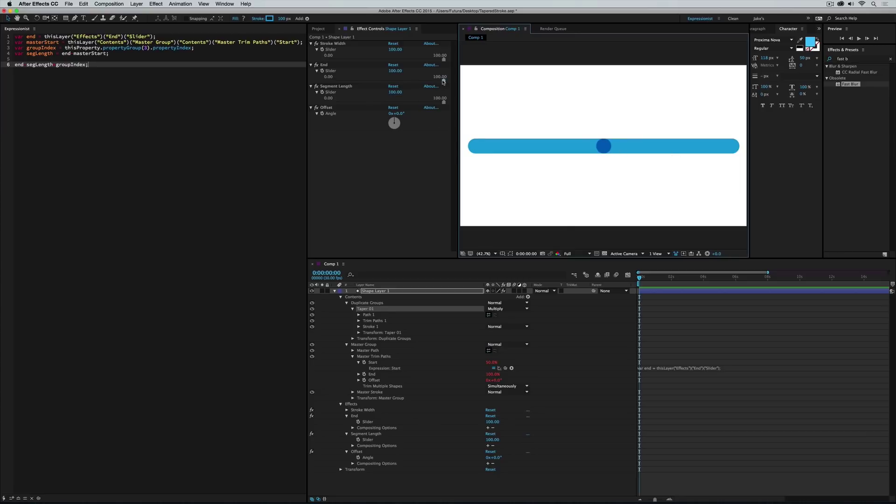
pyautogui.moveTo(439, 103); pyautogui.dragTo(373, 104)
pyautogui.moveTo(412, 103)
pyautogui.mouseDown()
pyautogui.moveTo(464, 101)
pyautogui.moveTo(376, 82)
pyautogui.moveTo(463, 86)
pyautogui.mouseUp()
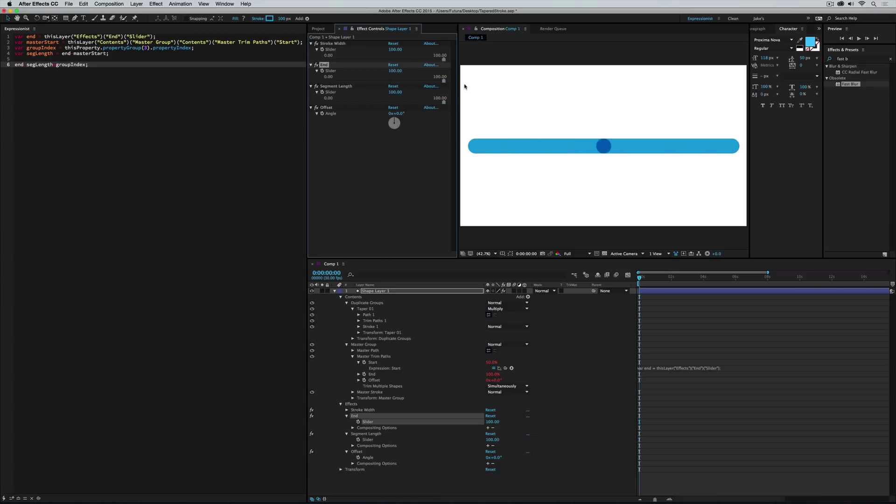
# Duplicate Taper 01 four times, up to Taper 05, and try a shorter Segment Length before undoing the slider change.
pyautogui.click(381, 309)
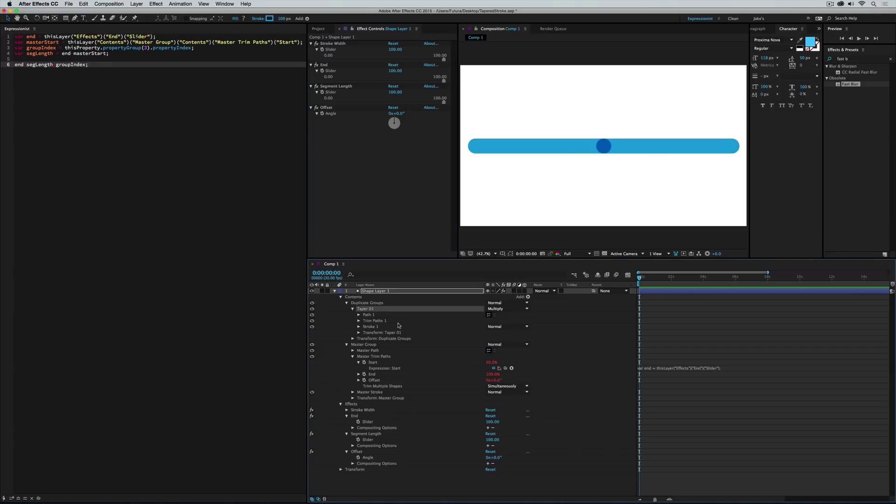
pyautogui.press('super+d')
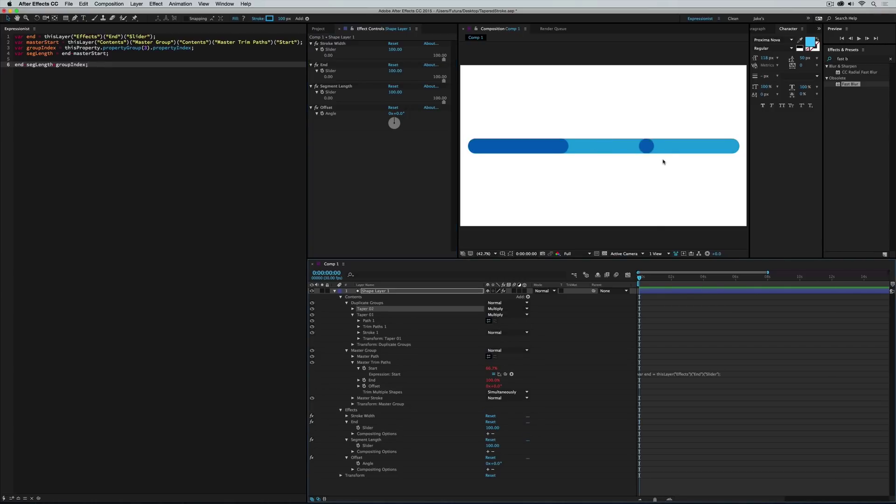
pyautogui.press('super+d')
pyautogui.press('super+d')
pyautogui.press('super+d')
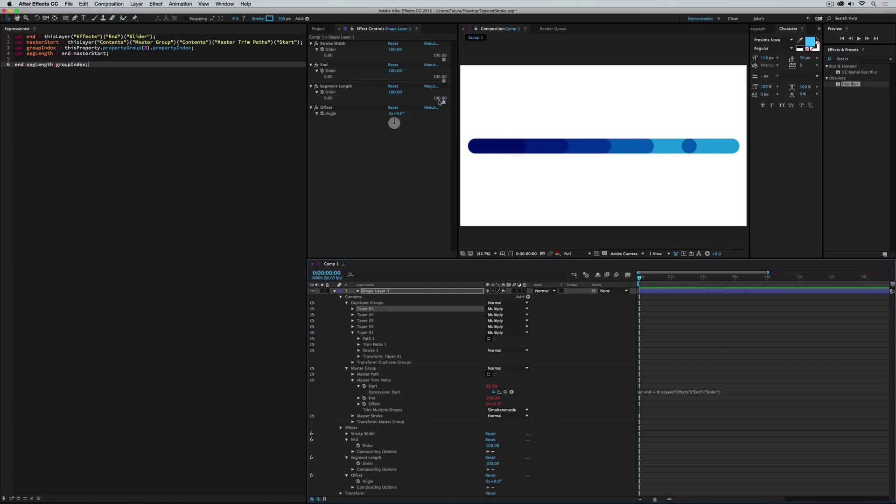
pyautogui.moveTo(444, 101); pyautogui.dragTo(396, 99)
pyautogui.press('super+z')
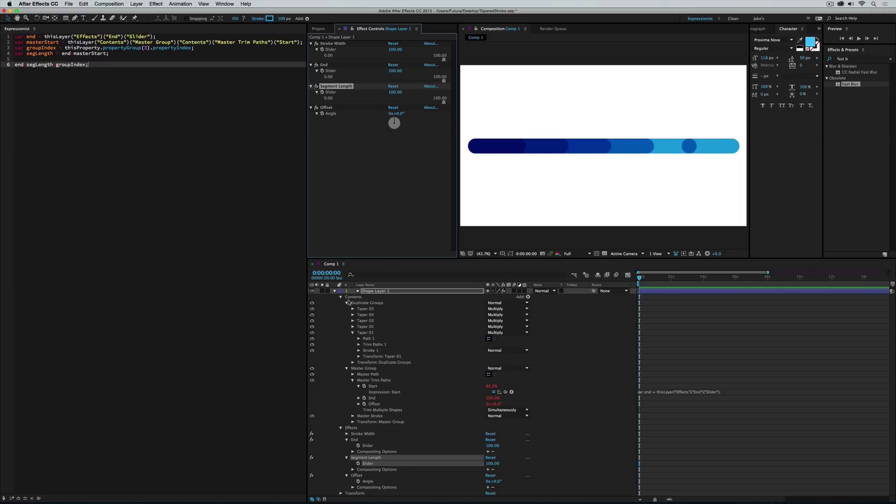
# Delete the duplicate groups Taper 02 through Taper 05.
pyautogui.click(365, 309)
pyautogui.keyDown('shift'); pyautogui.click(369, 326); pyautogui.keyUp('shift')
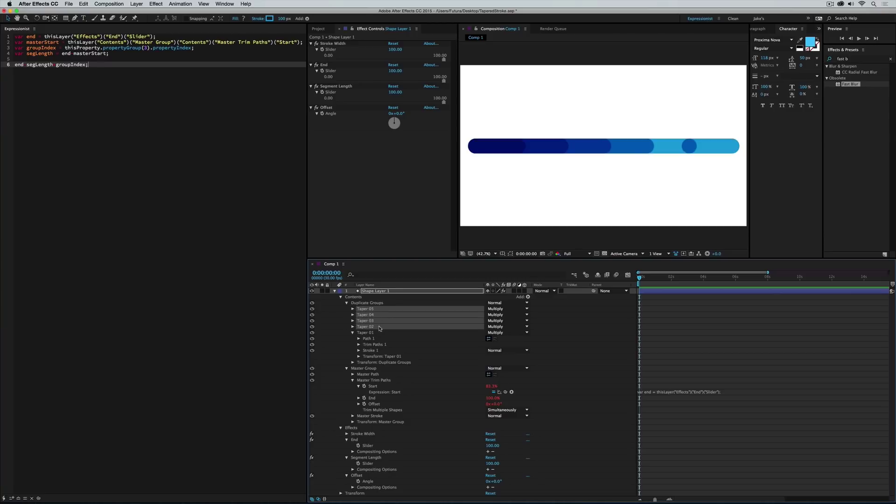
pyautogui.press('Delete')
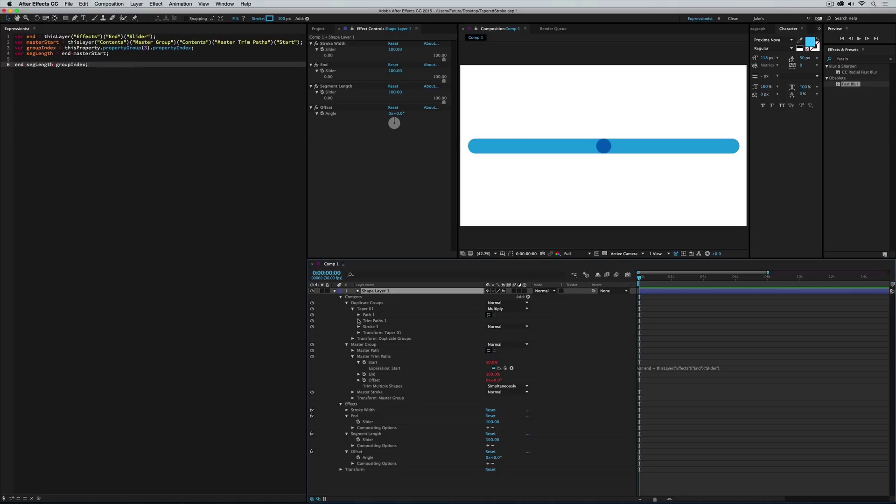
# Replace end with masterStart in the expression's last line and apply it to the Start property of Taper 01's Trim Paths 1.
pyautogui.click(359, 321)
pyautogui.click(378, 326)
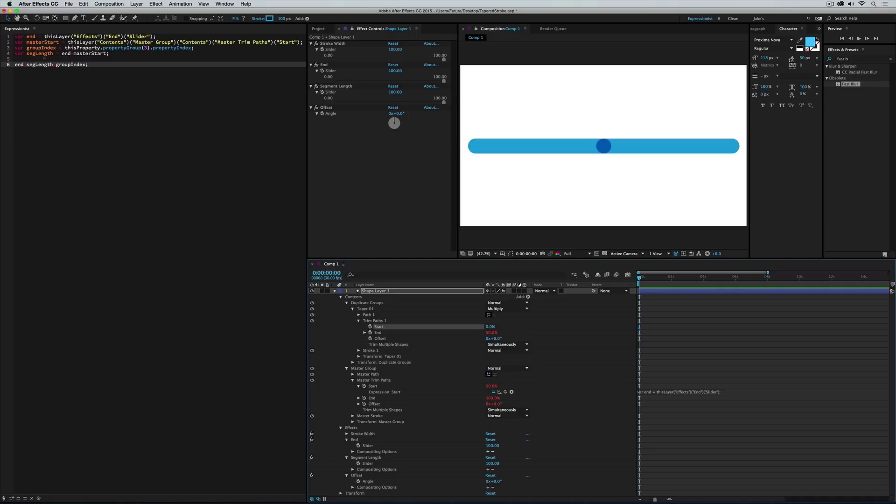
pyautogui.click(51, 54)
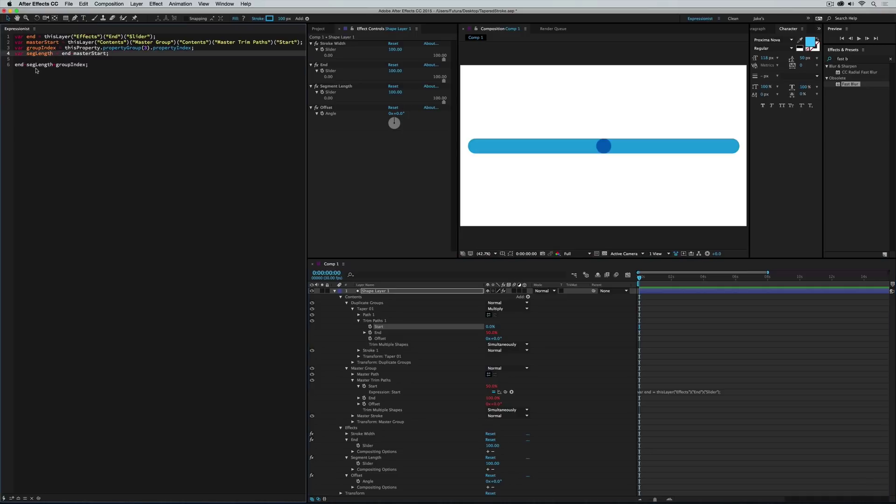
pyautogui.click(36, 70)
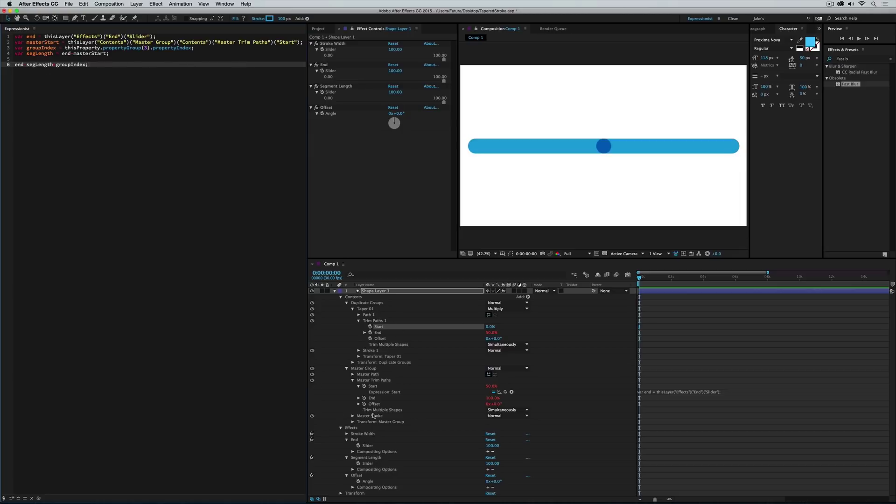
pyautogui.doubleClick(15, 67)
pyautogui.write('asterStart')
pyautogui.click(15, 67)
pyautogui.write('m')
pyautogui.press('super+Return')
# Try shortening the stroke, set Segment Length to 98.80, and duplicate Taper 01 seven times, up to Taper 08.
pyautogui.moveTo(444, 102)
pyautogui.mouseDown()
pyautogui.moveTo(355, 102)
pyautogui.moveTo(412, 101)
pyautogui.mouseUp()
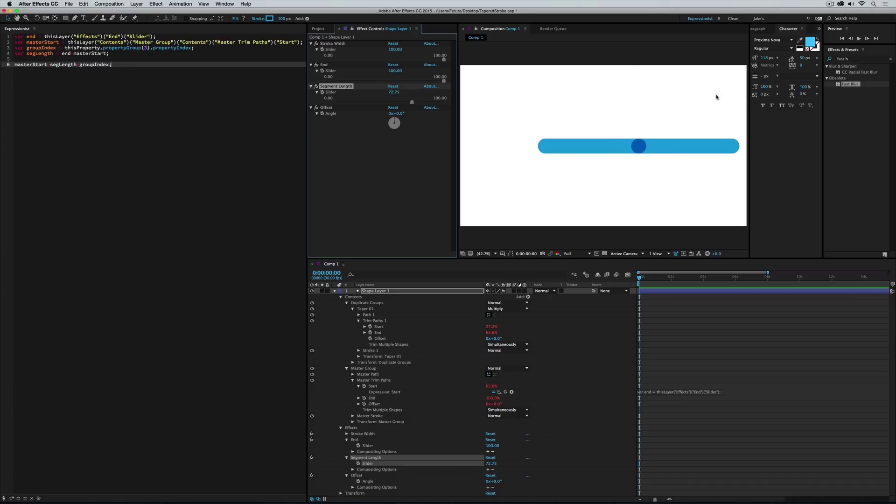
pyautogui.moveTo(412, 102)
pyautogui.mouseDown()
pyautogui.moveTo(323, 104)
pyautogui.moveTo(425, 106)
pyautogui.mouseUp()
pyautogui.click(380, 309)
pyautogui.press('super+d')
pyautogui.press('super+d')
pyautogui.press('super+d')
pyautogui.press('super+d')
pyautogui.press('super+d')
pyautogui.press('super+d')
pyautogui.press('super+d')
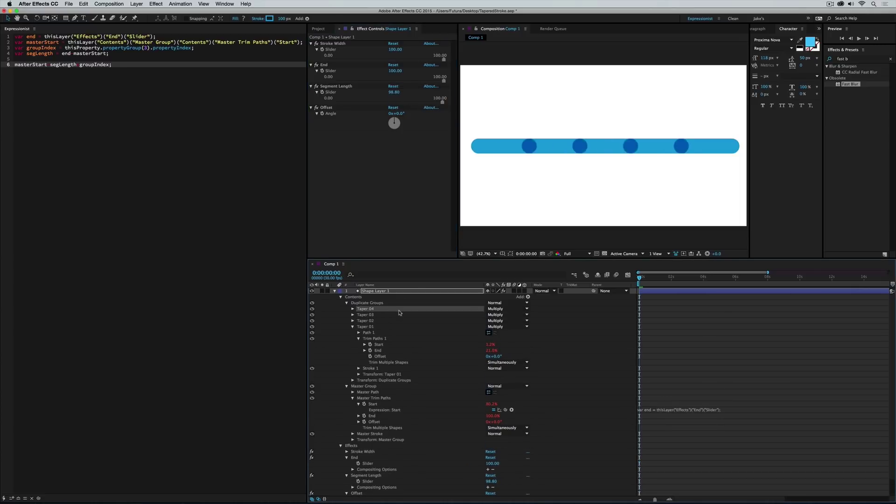
# Test the duplicated segments with Segment Length at 66.17, the End slider moved and returned to 100, and Offset at 108°.
pyautogui.moveTo(443, 102)
pyautogui.mouseDown()
pyautogui.moveTo(387, 106)
pyautogui.moveTo(459, 107)
pyautogui.moveTo(352, 111)
pyautogui.moveTo(446, 105)
pyautogui.moveTo(357, 104)
pyautogui.moveTo(404, 103)
pyautogui.mouseUp()
pyautogui.moveTo(442, 81)
pyautogui.mouseDown()
pyautogui.moveTo(334, 82)
pyautogui.moveTo(455, 82)
pyautogui.mouseUp()
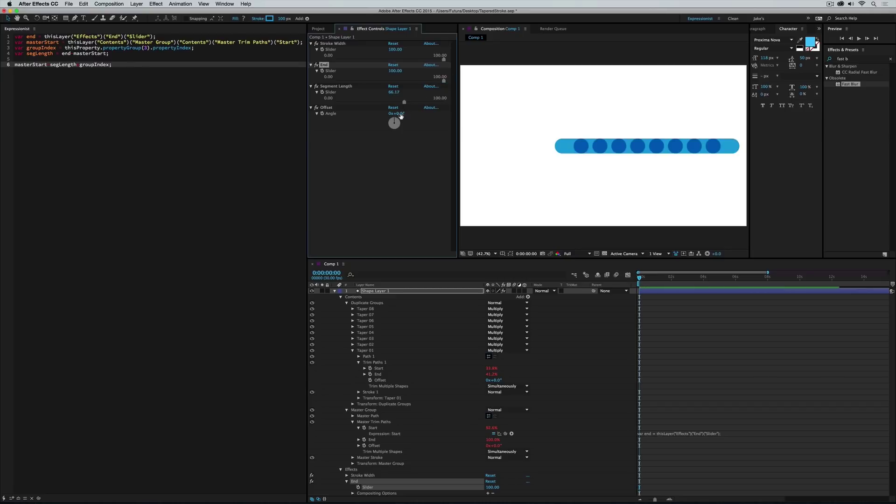
pyautogui.moveTo(401, 116)
pyautogui.mouseDown()
pyautogui.moveTo(299, 120)
pyautogui.moveTo(438, 120)
pyautogui.mouseUp()
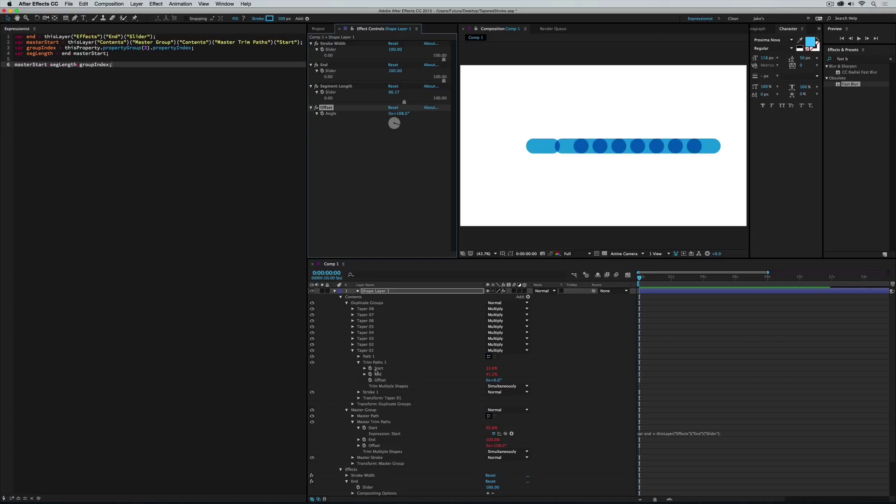
# Delete Taper 02 through Taper 08 and link the Offset of Taper 01's Trim Paths 1 to the Offset effect's Angle.
pyautogui.moveTo(342, 306); pyautogui.dragTo(369, 346)
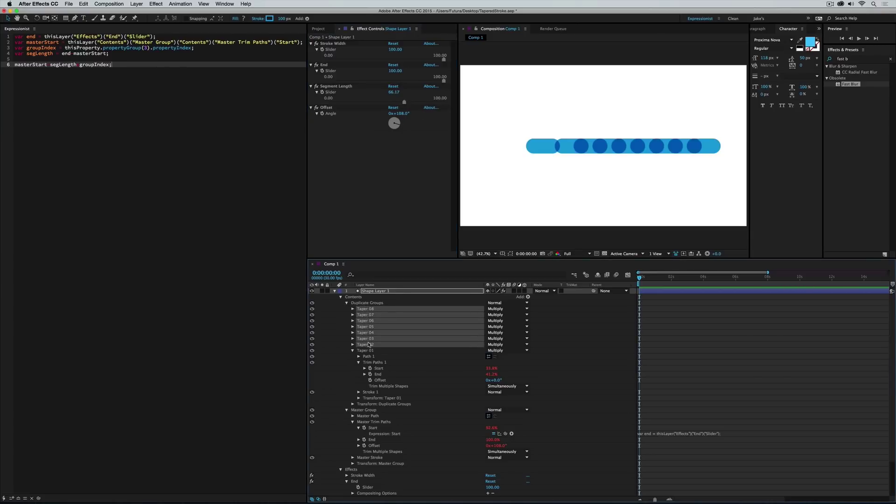
pyautogui.press('Delete')
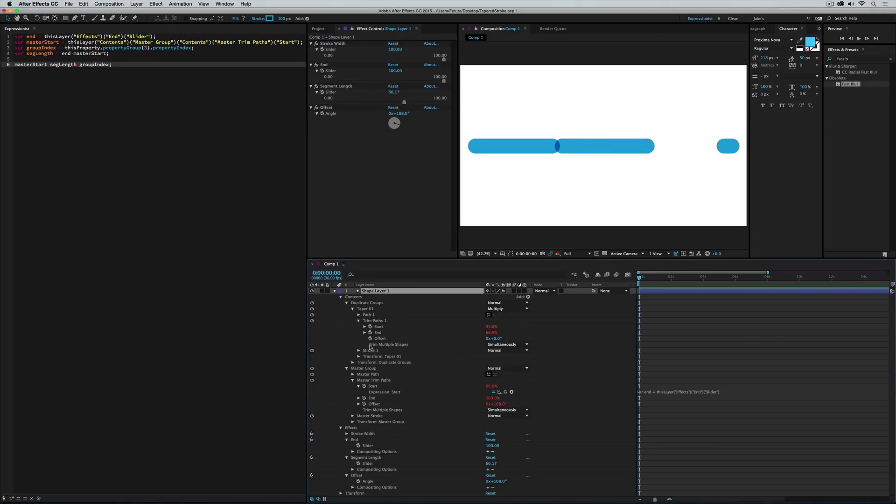
pyautogui.keyDown('alt'); pyautogui.click(370, 339); pyautogui.keyUp('alt')
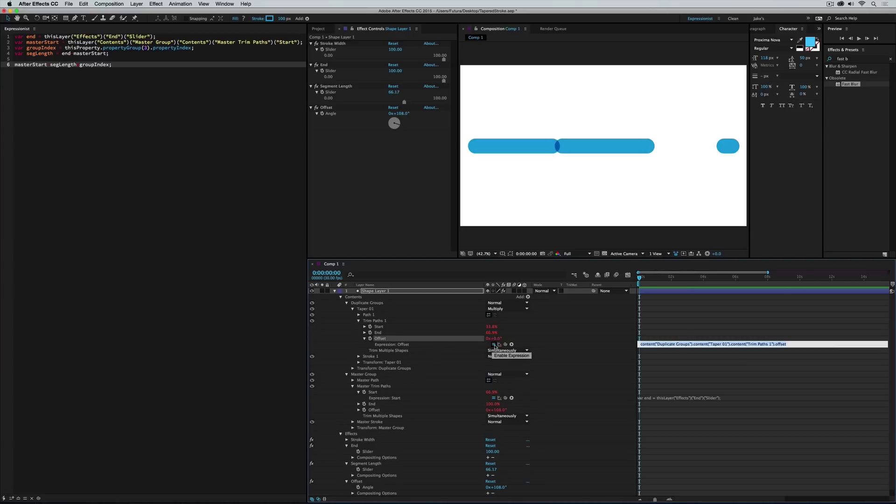
pyautogui.moveTo(506, 343); pyautogui.dragTo(333, 114)
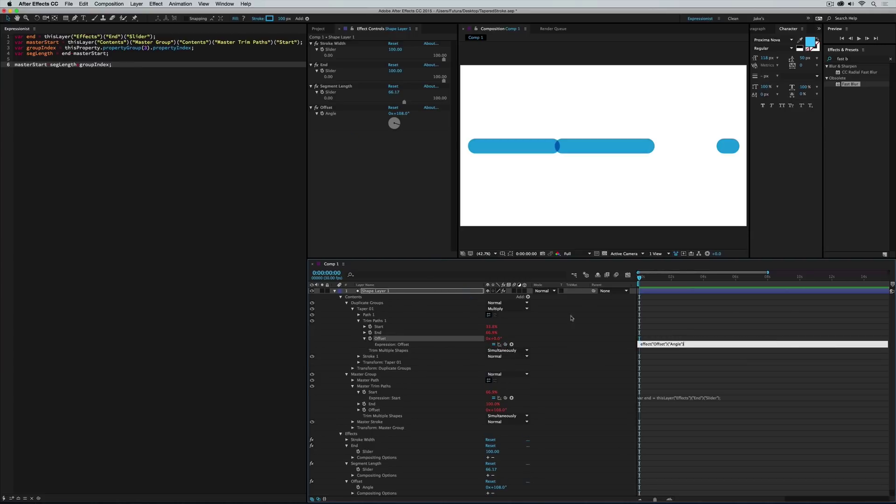
pyautogui.click(554, 329)
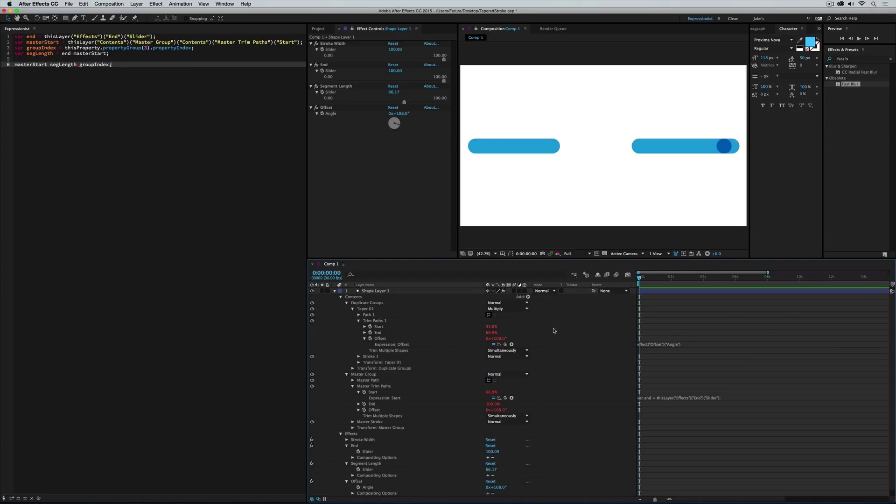
# Duplicate Taper 01 eight times, up to Taper 09.
pyautogui.click(371, 310)
pyautogui.press('super+d')
pyautogui.press('super+d')
pyautogui.press('super+d')
pyautogui.press('super+d')
pyautogui.press('super+d')
pyautogui.press('super+d')
pyautogui.press('super+d')
pyautogui.press('super+d')
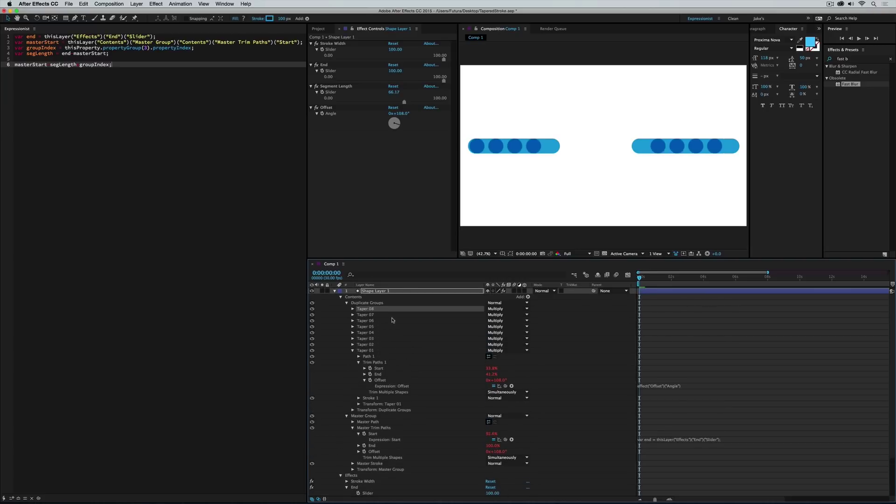
# Test a shorter Segment Length with a shifted Offset, and reset Offset to 0° and Segment Length to 100.
pyautogui.moveTo(405, 115)
pyautogui.mouseDown()
pyautogui.moveTo(554, 104)
pyautogui.moveTo(354, 102)
pyautogui.mouseUp()
pyautogui.moveTo(409, 117)
pyautogui.mouseDown()
pyautogui.moveTo(427, 114)
pyautogui.moveTo(405, 116)
pyautogui.mouseUp()
pyautogui.click(405, 116)
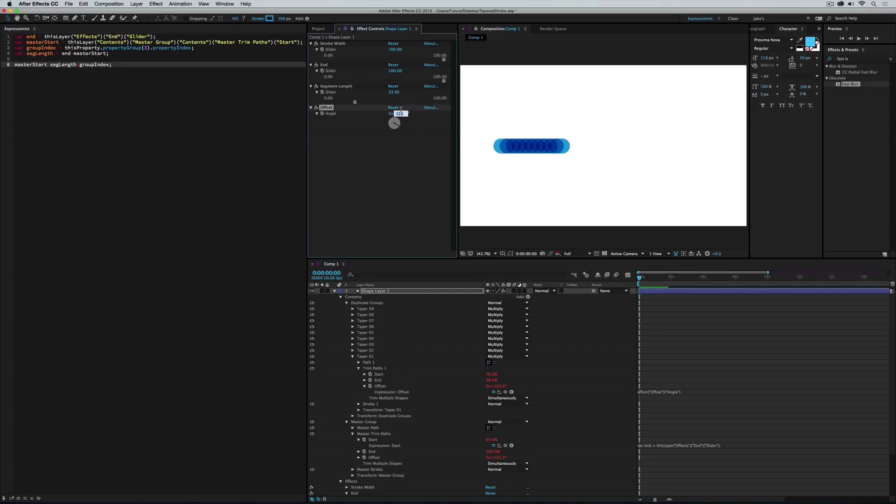
pyautogui.write('0')
pyautogui.press('Return')
pyautogui.moveTo(355, 102); pyautogui.dragTo(474, 104)
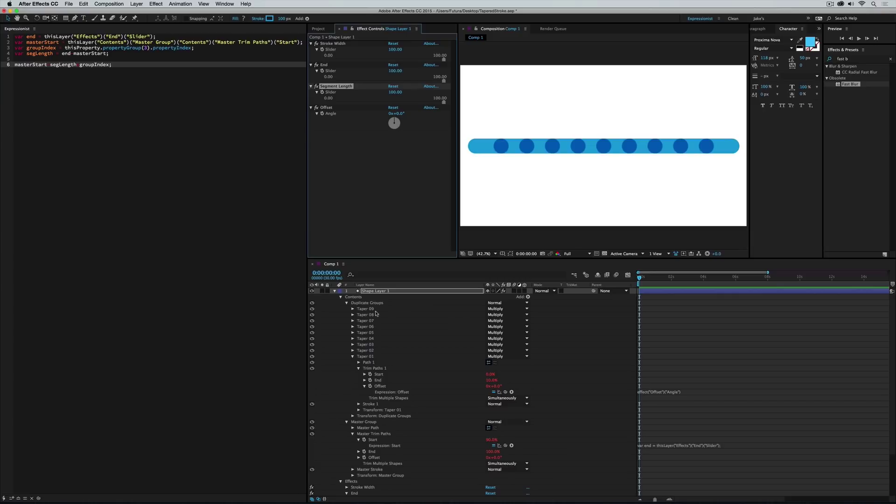
# Set the blend mode of Taper 01 through Taper 09 to Normal and save the project.
pyautogui.moveTo(344, 312); pyautogui.dragTo(359, 358)
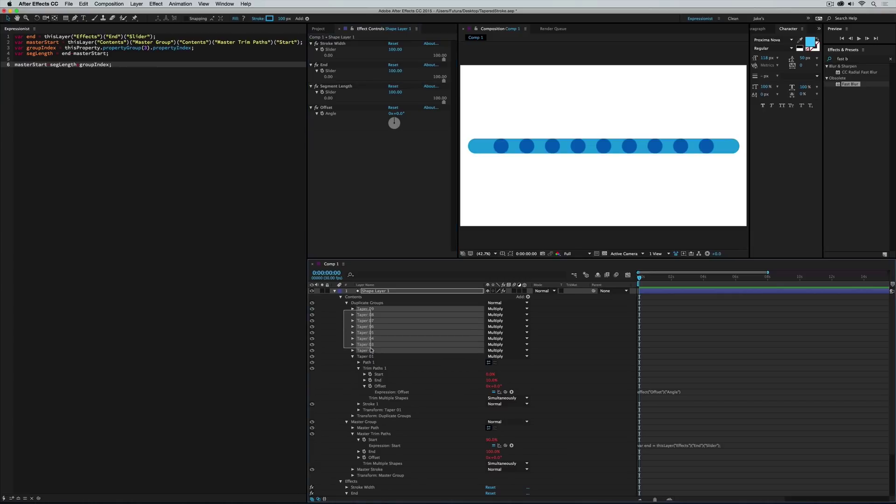
pyautogui.click(506, 315)
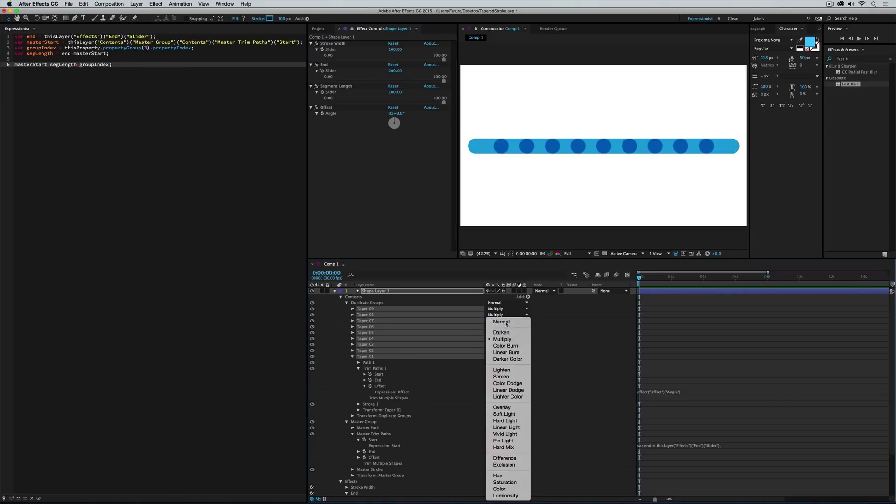
pyautogui.click(506, 323)
pyautogui.click(559, 322)
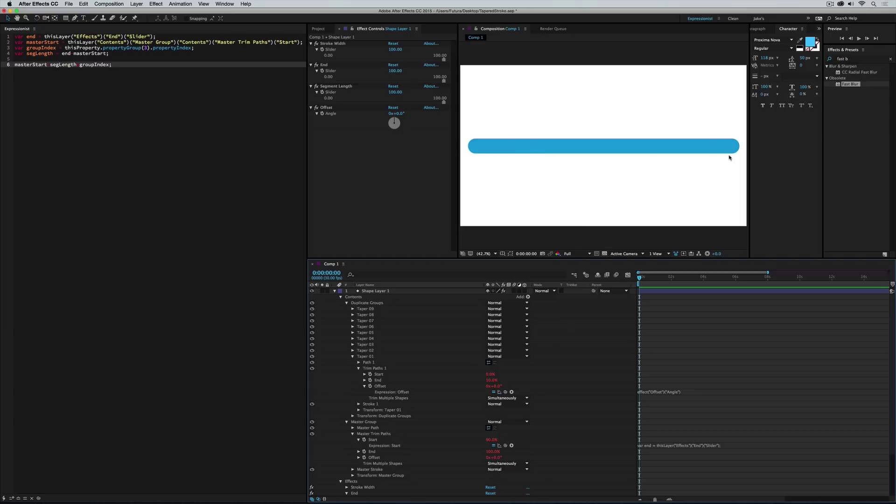
pyautogui.press('super+s')
# Delete Taper 02 through Taper 09, set Taper 01's blend mode to Multiply, and collapse its Trim Paths 1.
pyautogui.moveTo(345, 306); pyautogui.dragTo(373, 351)
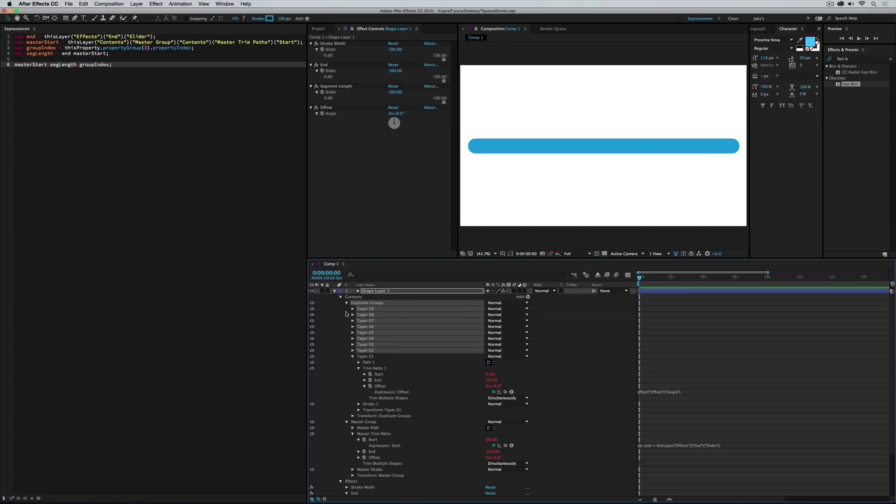
pyautogui.press('Delete')
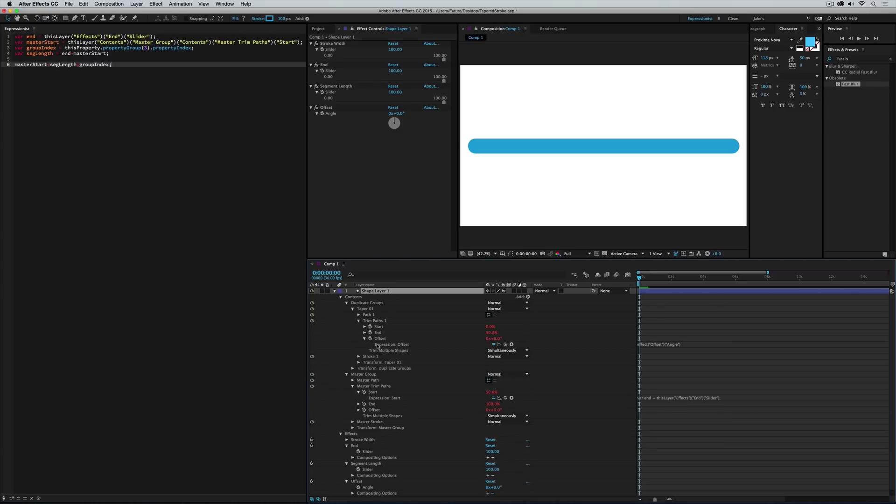
pyautogui.click(491, 311)
pyautogui.click(507, 335)
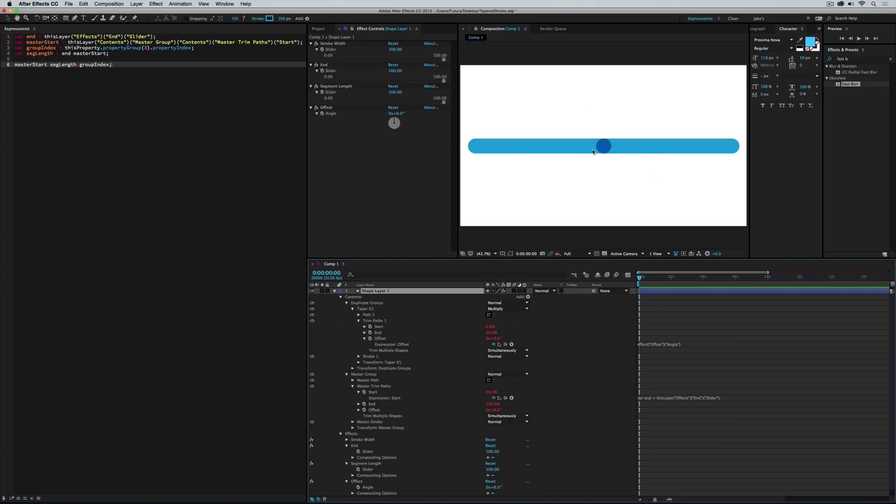
pyautogui.click(358, 321)
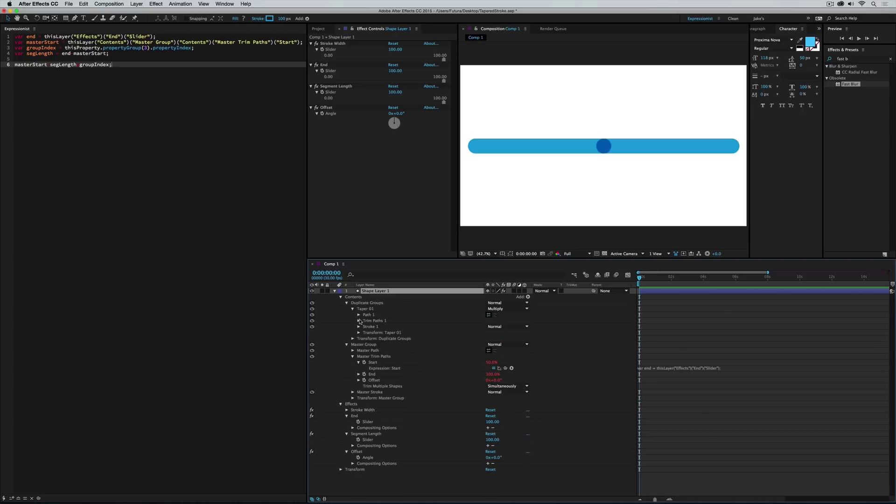
# Link the Color of Taper 01's Stroke 1 to the Master Stroke's Color with an expression.
pyautogui.click(352, 356)
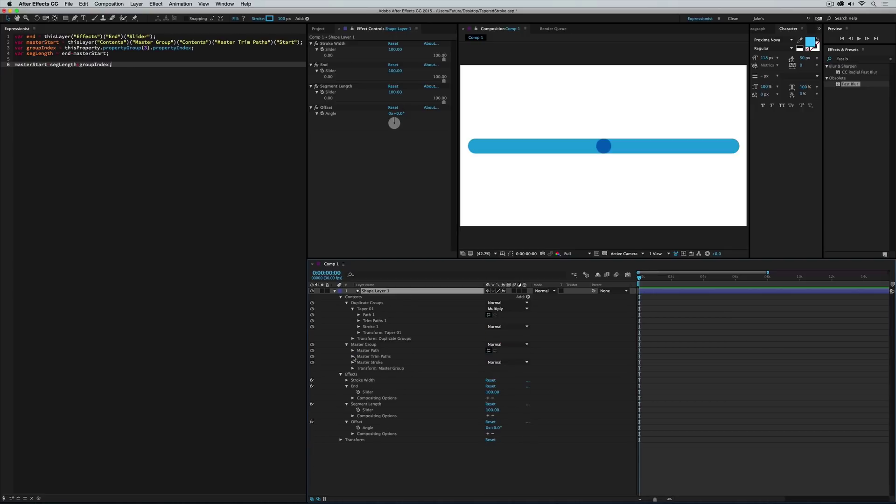
pyautogui.click(358, 327)
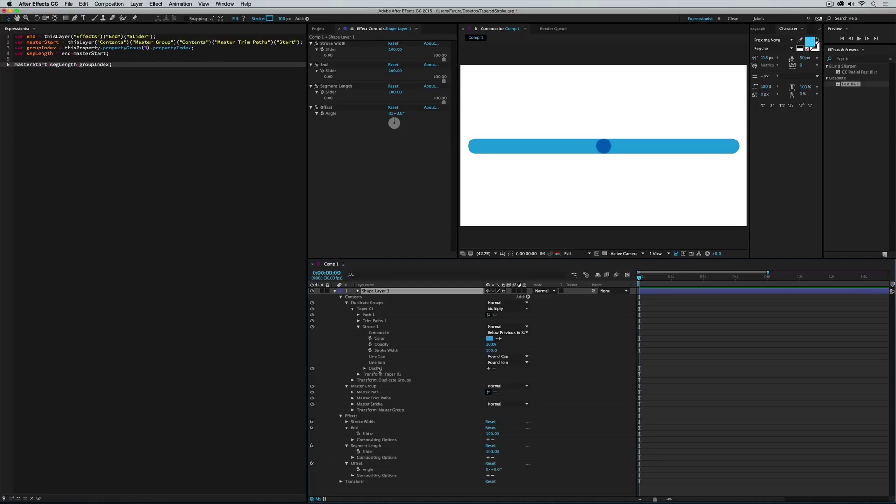
pyautogui.click(353, 404)
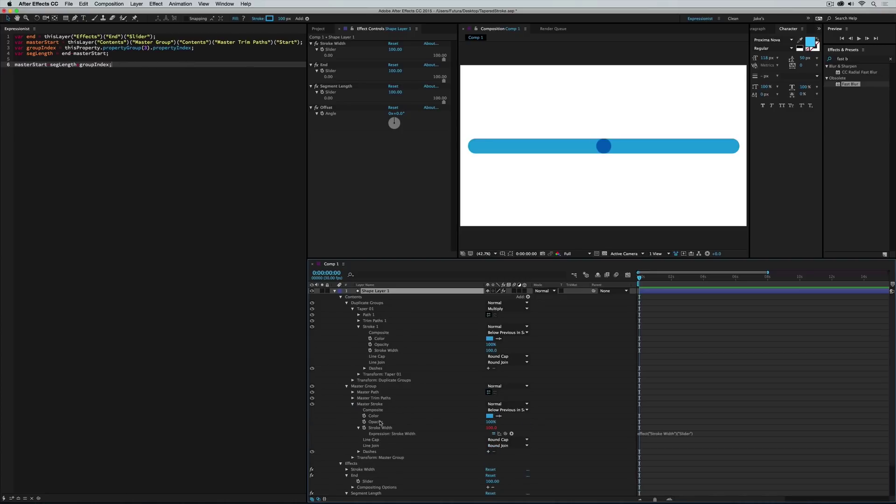
pyautogui.keyDown('alt'); pyautogui.click(370, 338); pyautogui.keyUp('alt')
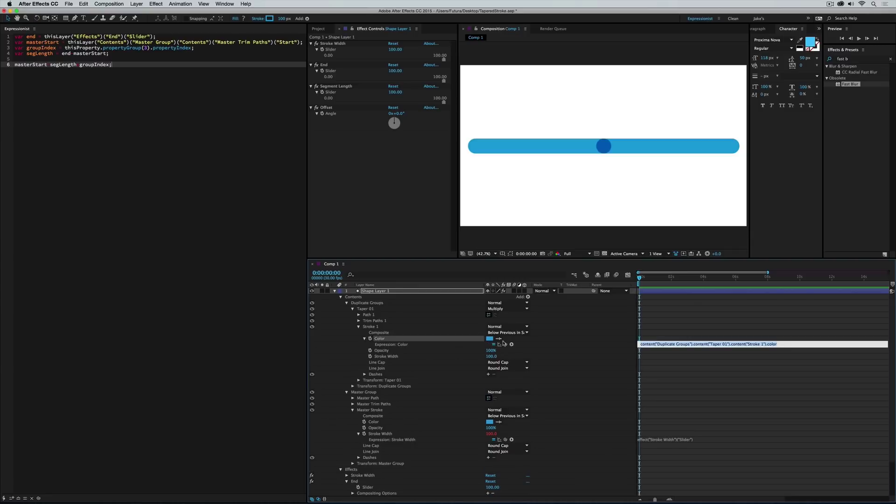
pyautogui.moveTo(505, 344); pyautogui.dragTo(378, 423)
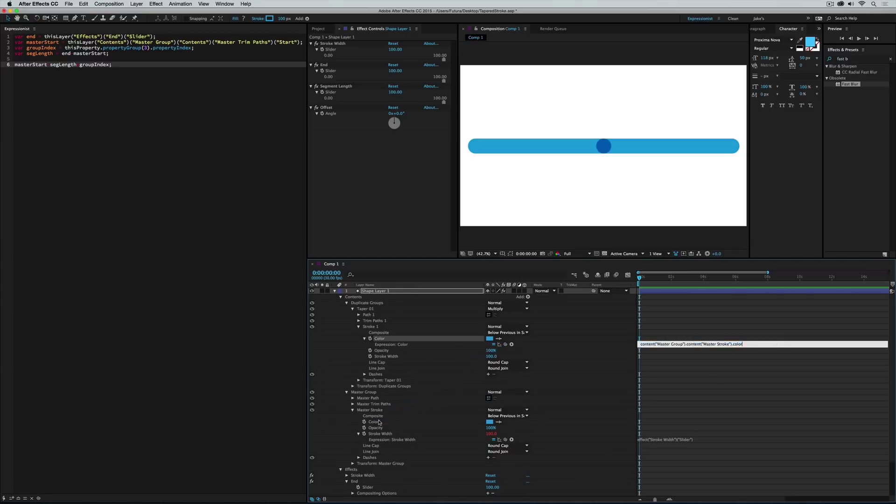
pyautogui.click(340, 344)
pyautogui.click(365, 338)
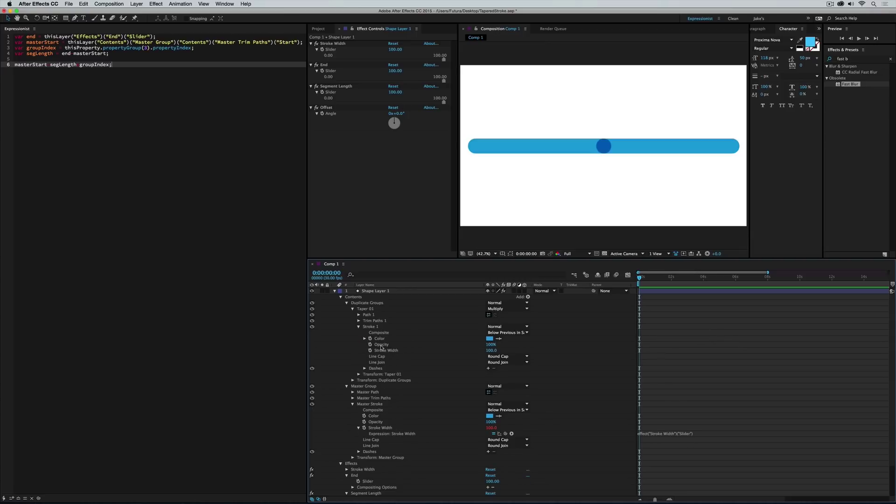
# Start a new expression for Taper 01's Stroke Width, defining strokeWidth as the Stroke Width effect's Slider, and save the project.
pyautogui.click(381, 351)
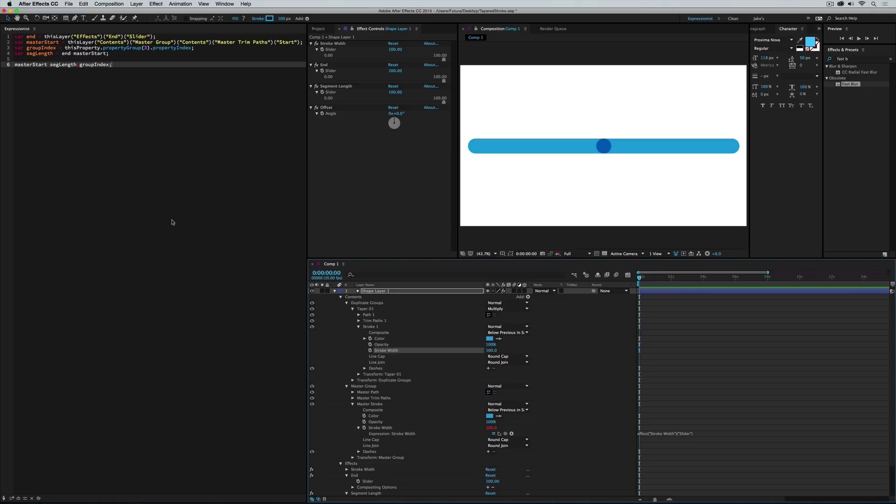
pyautogui.click(157, 198)
pyautogui.press('super+a')
pyautogui.press('BackSpace')
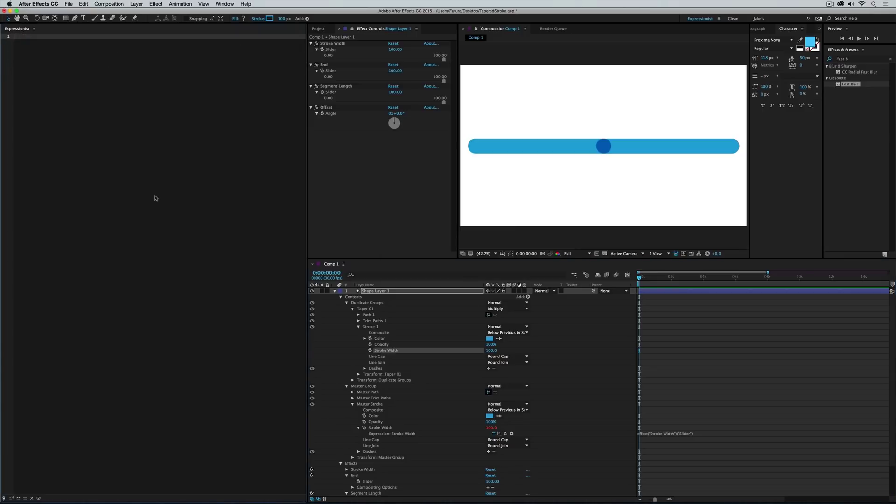
pyautogui.press('super+s')
pyautogui.scroll(-5, 348, 436)
pyautogui.click(347, 433)
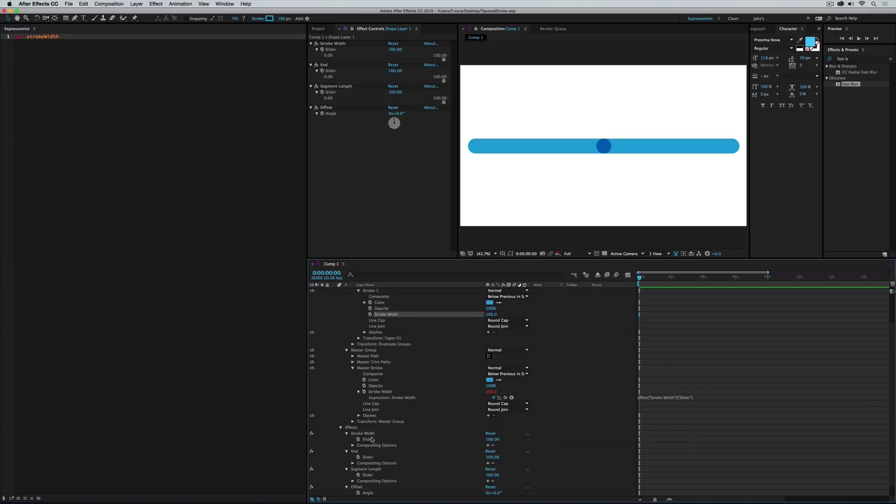
pyautogui.click(368, 440)
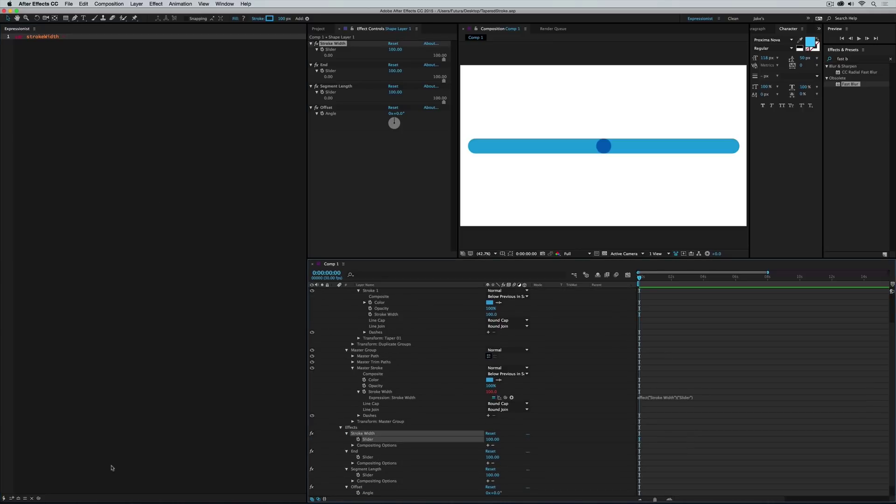
pyautogui.click(39, 498)
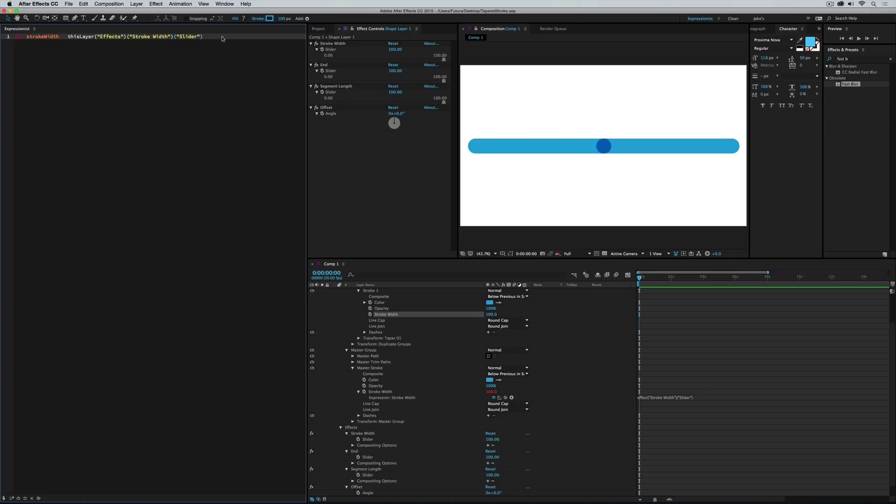
pyautogui.press('Return')
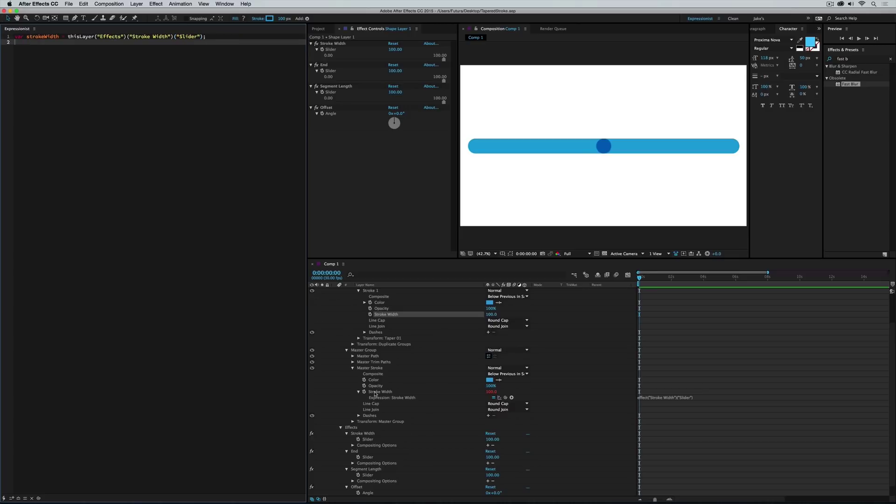
# Copy the groupIndex variable line from Taper 01's trim path End expression into the new expression.
pyautogui.scroll(3, 375, 393)
pyautogui.click(359, 321)
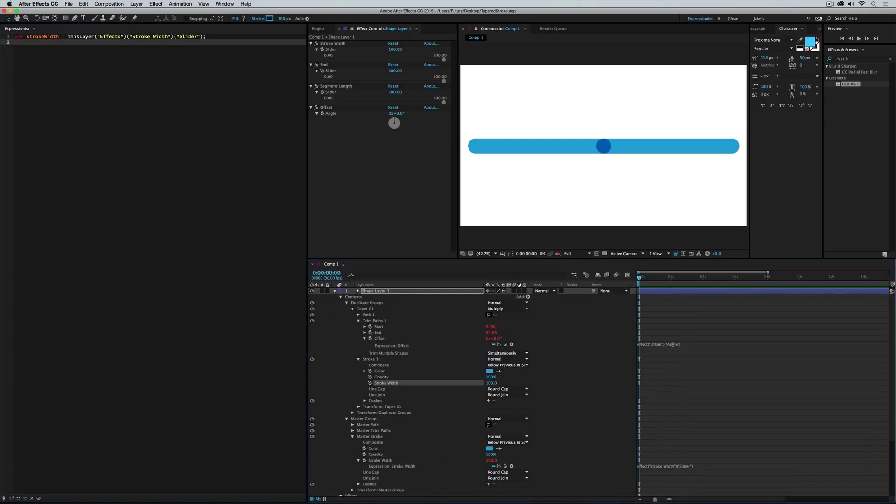
pyautogui.click(365, 332)
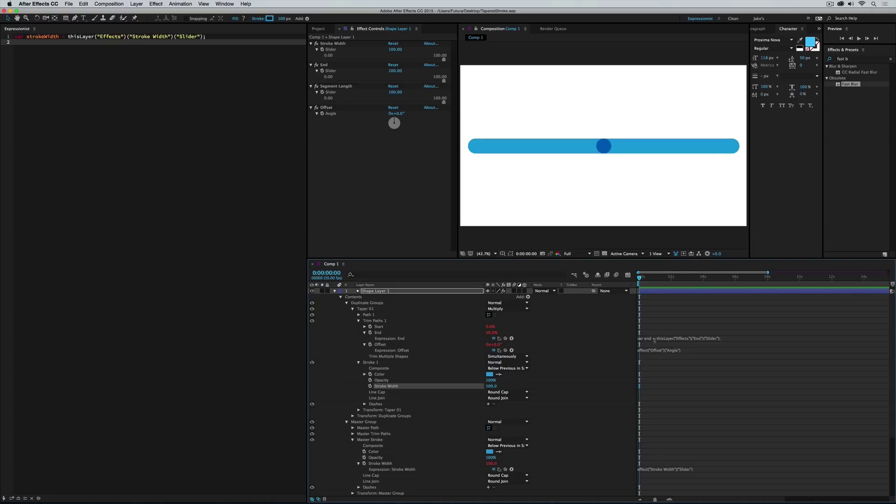
pyautogui.click(654, 339)
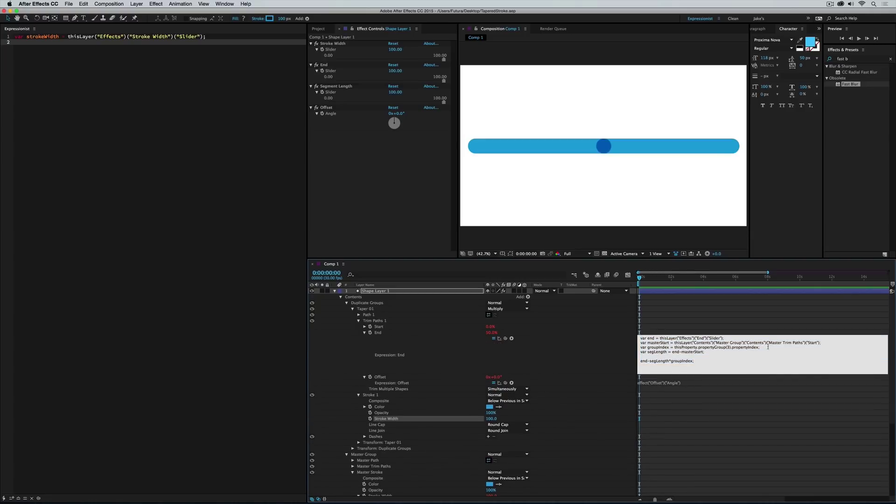
pyautogui.moveTo(768, 347); pyautogui.dragTo(633, 350)
pyautogui.press('super+c')
pyautogui.click(86, 64)
pyautogui.press('super+v')
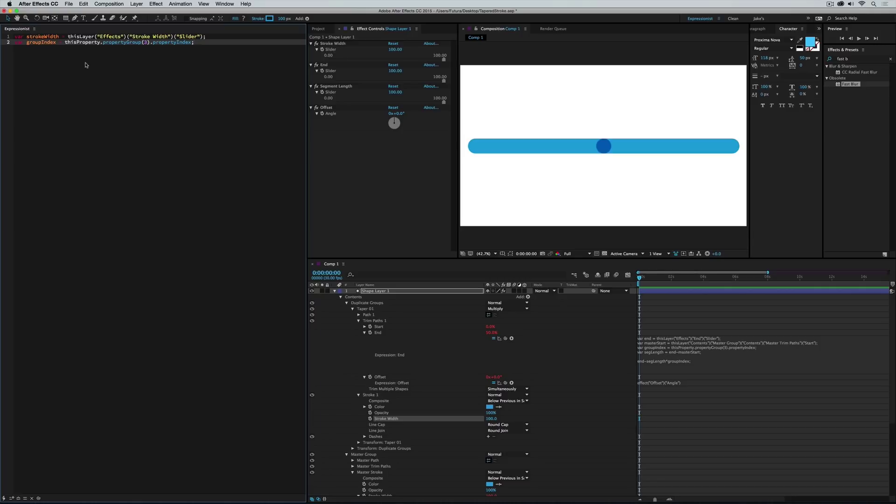
pyautogui.press('Return')
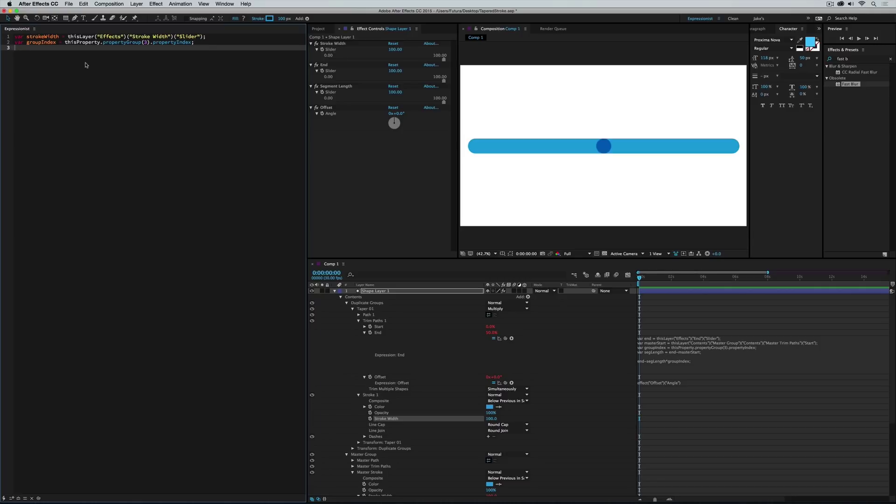
# Define totalGroups as thisLayer("Contents")("Duplicate Groups")("Contents").numProperties, widening the expression editor while editing and narrowing it again.
pyautogui.write('var totalGroups')
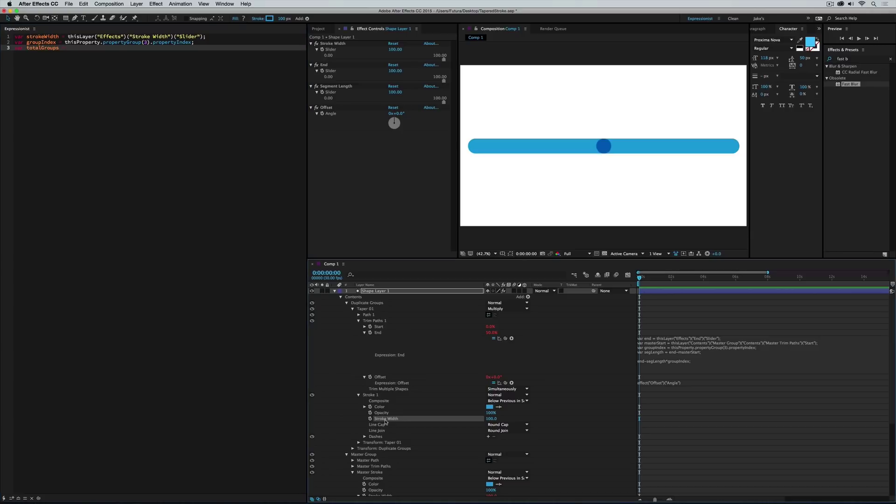
pyautogui.click(40, 499)
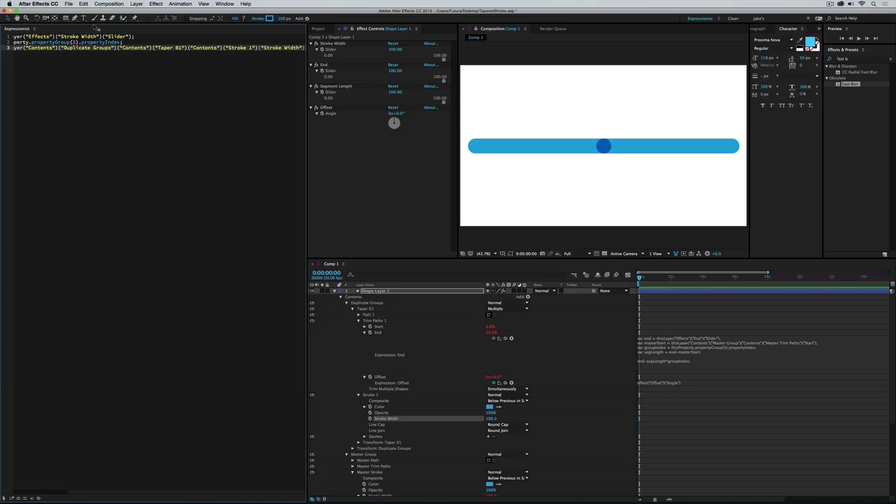
pyautogui.hscroll(-5, 132, 56)
pyautogui.hscroll(5, 132, 55)
pyautogui.moveTo(307, 52); pyautogui.dragTo(426, 61)
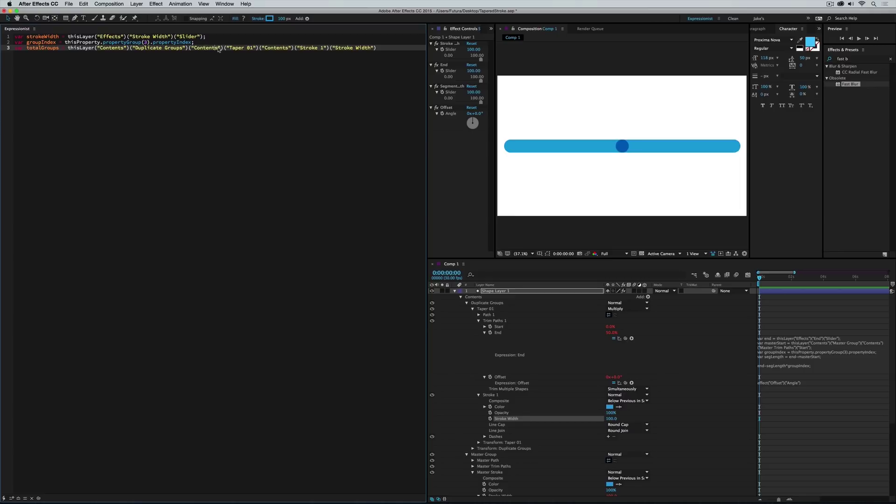
pyautogui.moveTo(224, 49); pyautogui.dragTo(382, 52)
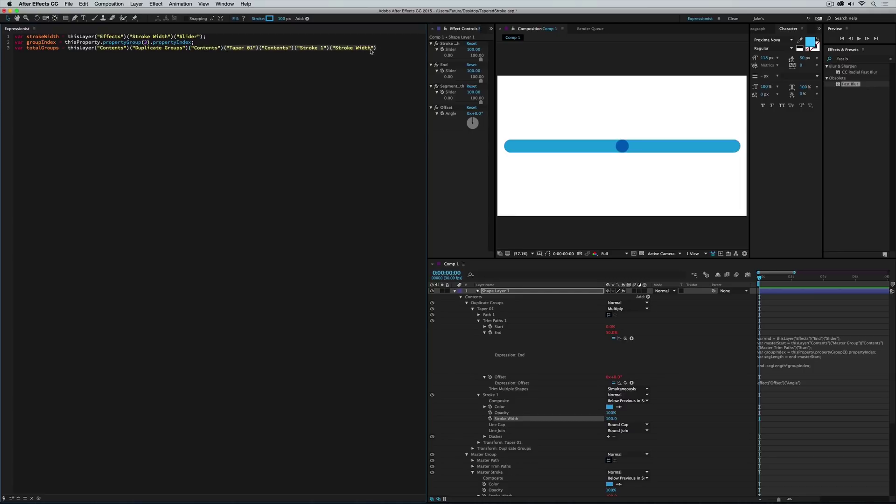
pyautogui.write('.numProperties;')
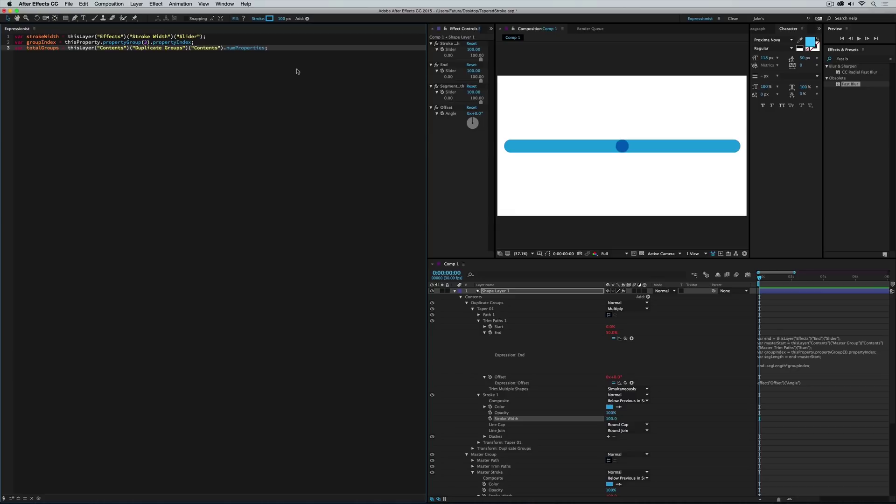
pyautogui.press('Return')
pyautogui.press('Return')
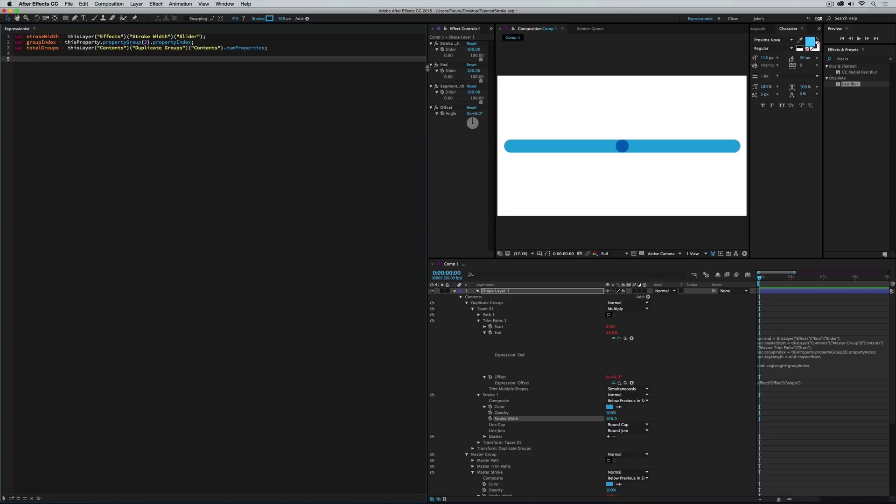
pyautogui.moveTo(428, 70); pyautogui.dragTo(284, 71)
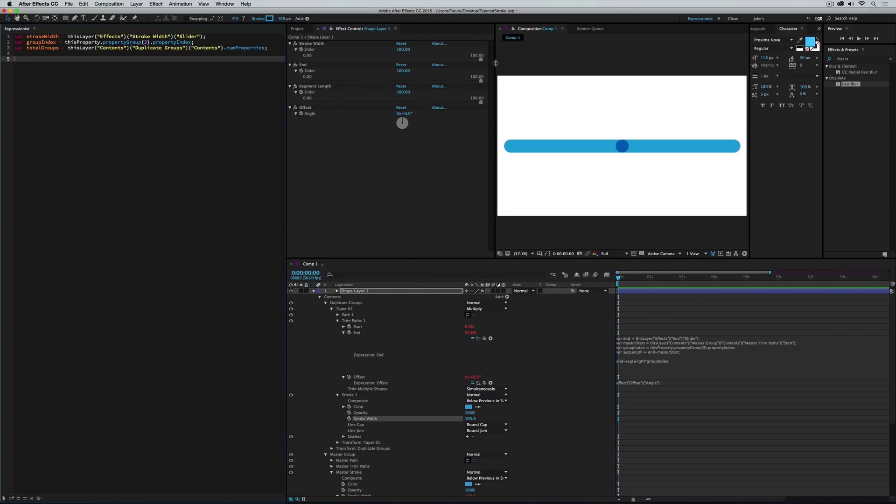
pyautogui.moveTo(494, 66); pyautogui.dragTo(435, 70)
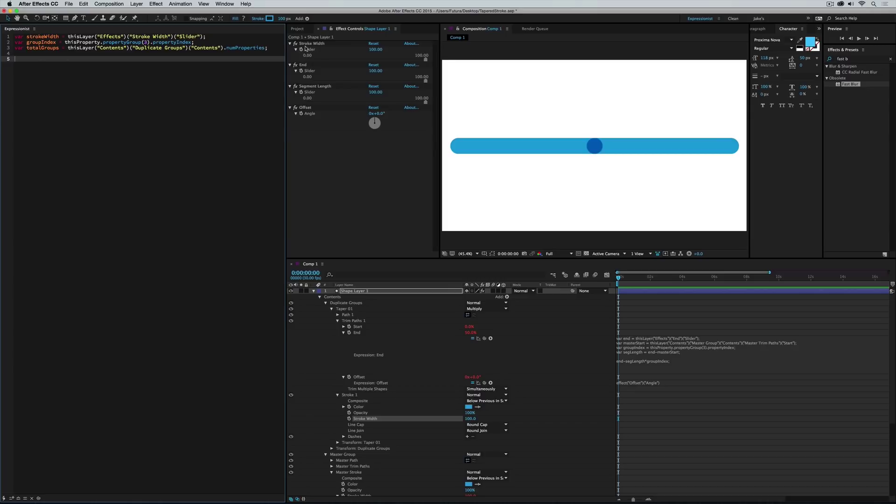
# Add a final line dividing strokeWidth by totalGroups and multiplying by groupIndex, and apply the expression to Taper 01's Stroke Width.
pyautogui.write('strokeWidth totalGroups groupIndex')
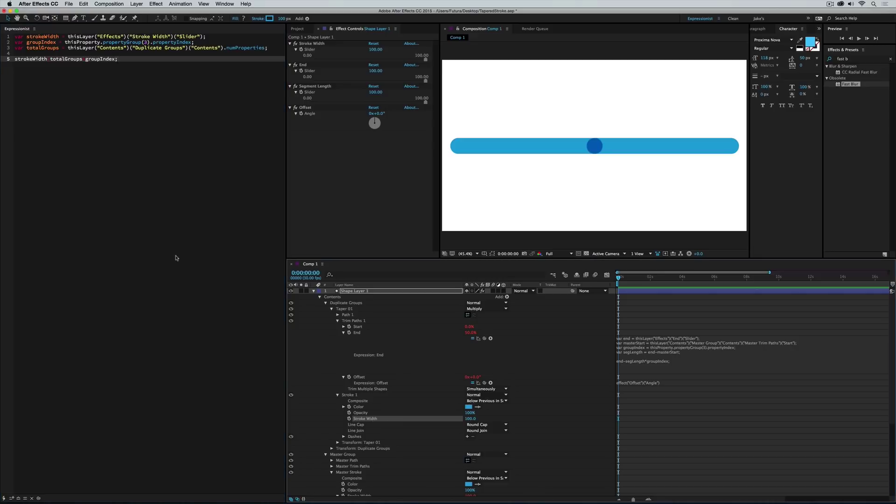
pyautogui.write(';')
pyautogui.press('super+Return')
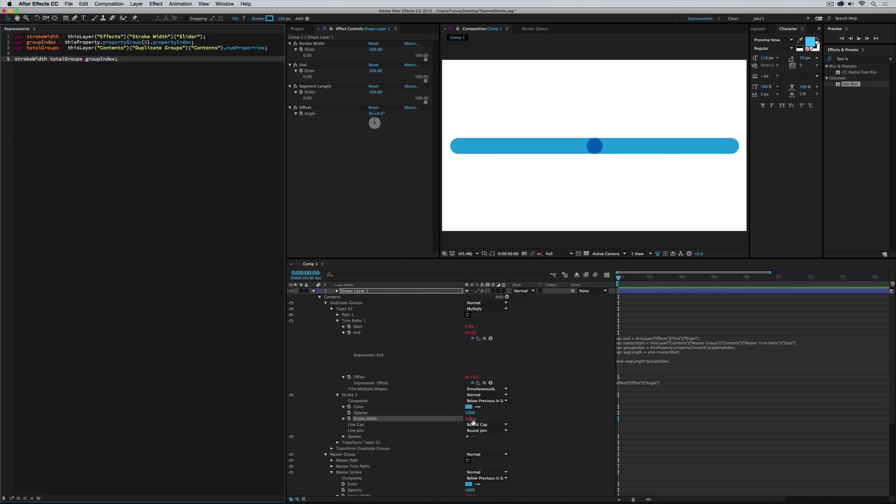
# Add 1 to numProperties in the totalGroups variable and reapply the expression to Taper 01's Stroke Width.
pyautogui.click(58, 49)
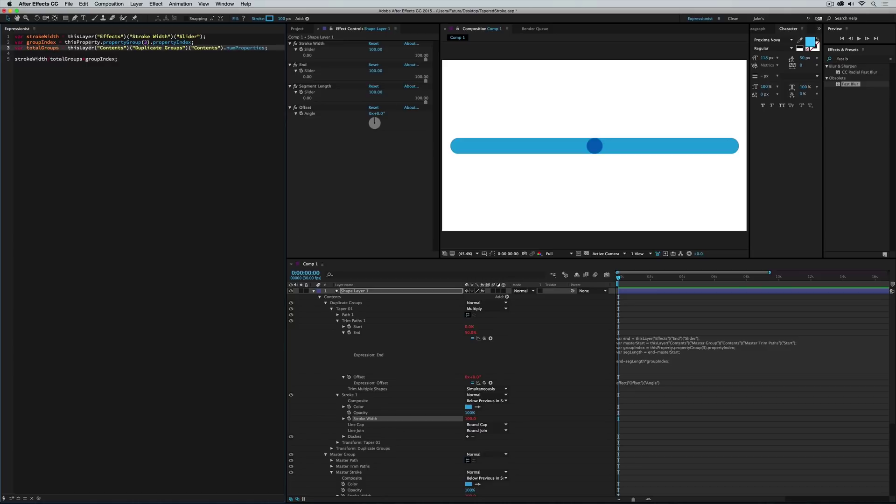
pyautogui.click(266, 50)
pyautogui.click(224, 87)
pyautogui.press('super+Return')
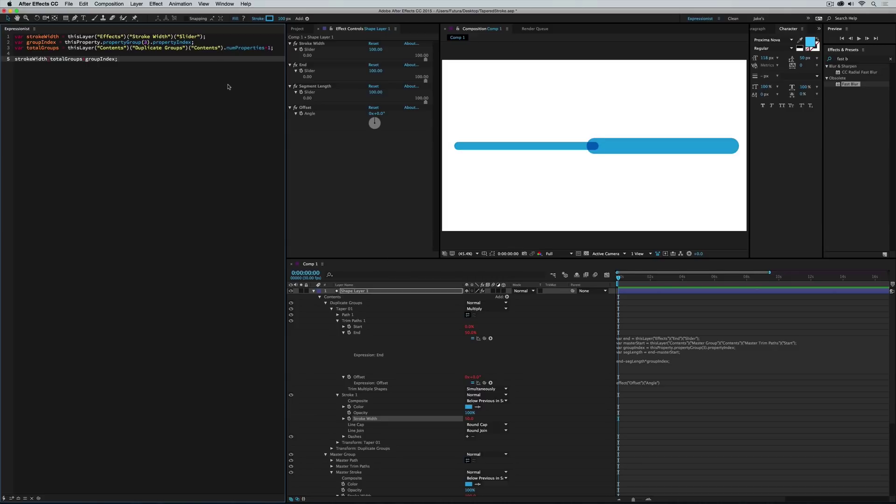
# Duplicate Taper 01 nine times, up to Taper 10, and save the project.
pyautogui.click(349, 310)
pyautogui.press('super+d')
pyautogui.press('super+d')
pyautogui.press('super+d')
pyautogui.press('super+d')
pyautogui.press('super+d')
pyautogui.press('super+d')
pyautogui.press('super+d')
pyautogui.press('super+d')
pyautogui.press('super+d')
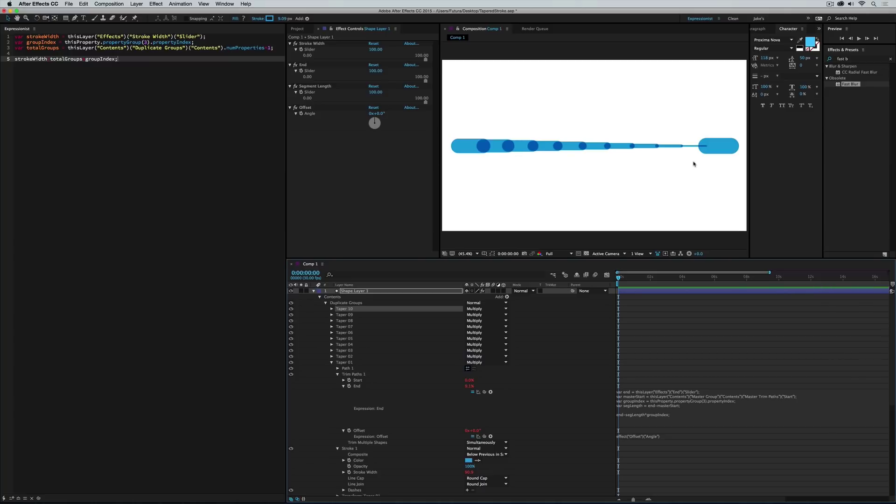
pyautogui.press('super+s')
# Check the stroke widths of Taper 09 and Taper 01, and replace groupIndex in the final expression line with totalGroups minus groupIndex in parentheses.
pyautogui.click(351, 316)
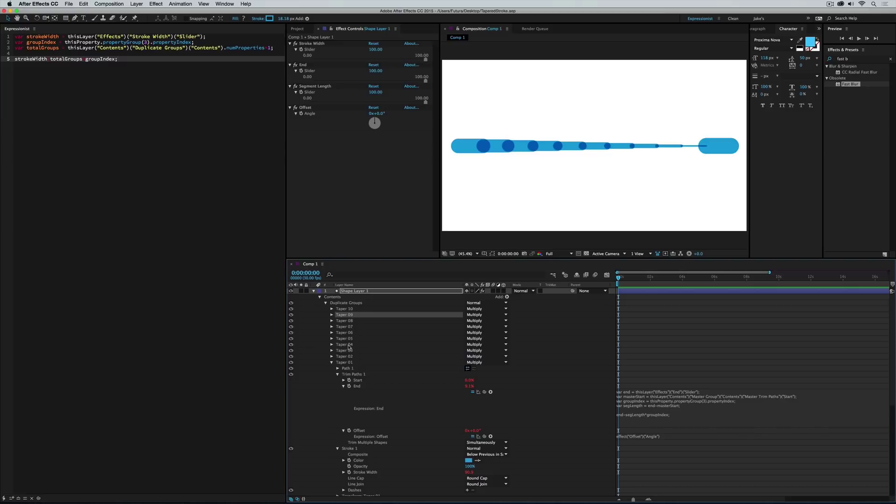
pyautogui.click(347, 363)
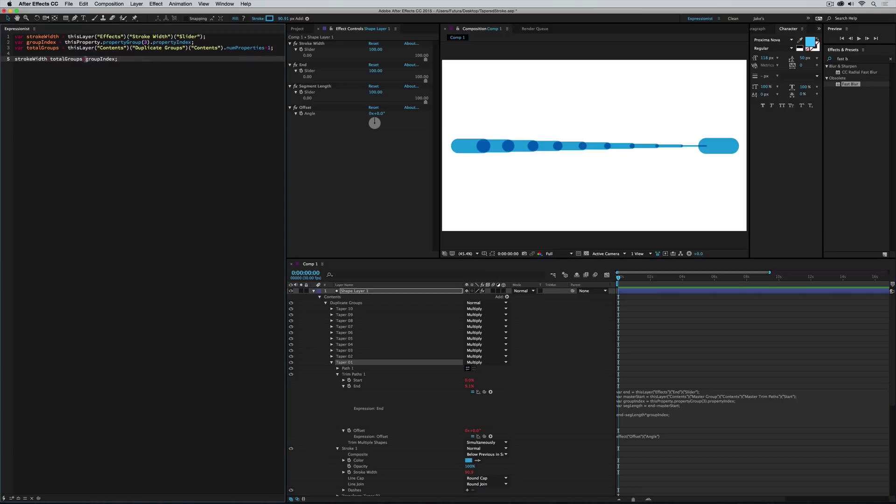
pyautogui.write('totalGroups')
pyautogui.click(85, 61)
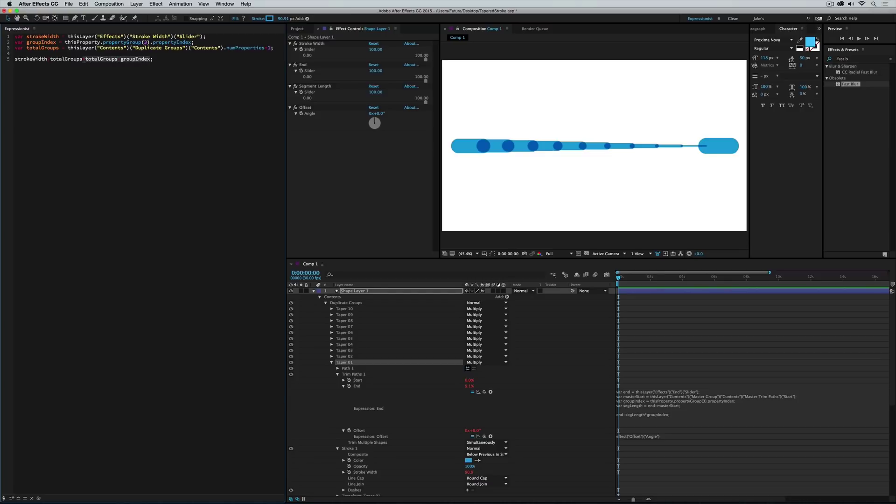
pyautogui.click(89, 60)
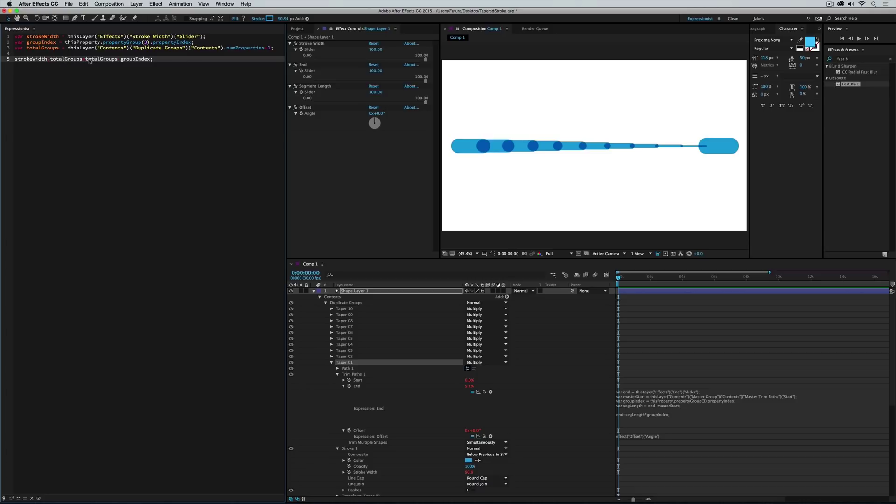
pyautogui.write('(')
pyautogui.doubleClick(102, 60)
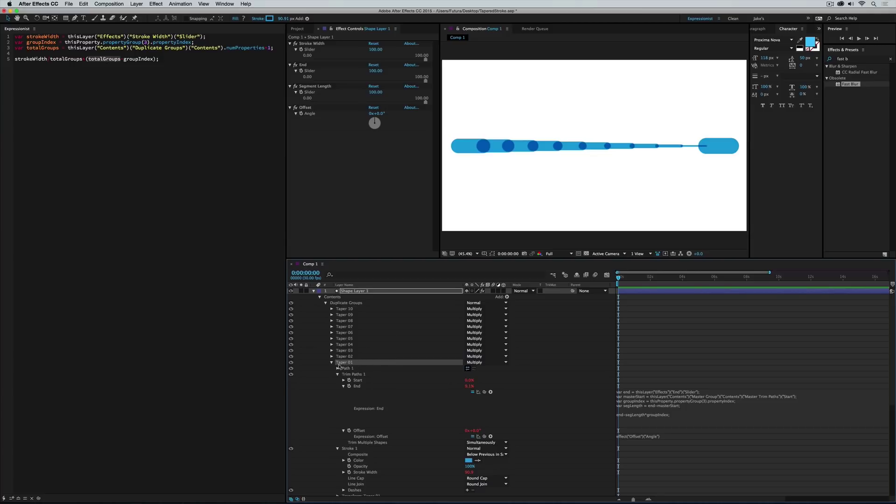
# Delete Taper 02 through Taper 10, and load Taper 01's Stroke Width expression into the expression editor.
pyautogui.click(343, 328)
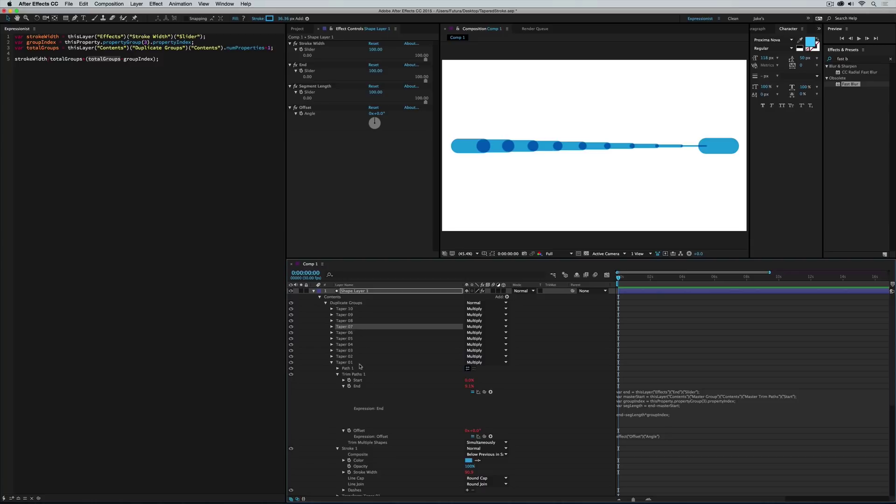
pyautogui.moveTo(326, 306); pyautogui.dragTo(358, 361)
pyautogui.press('Delete')
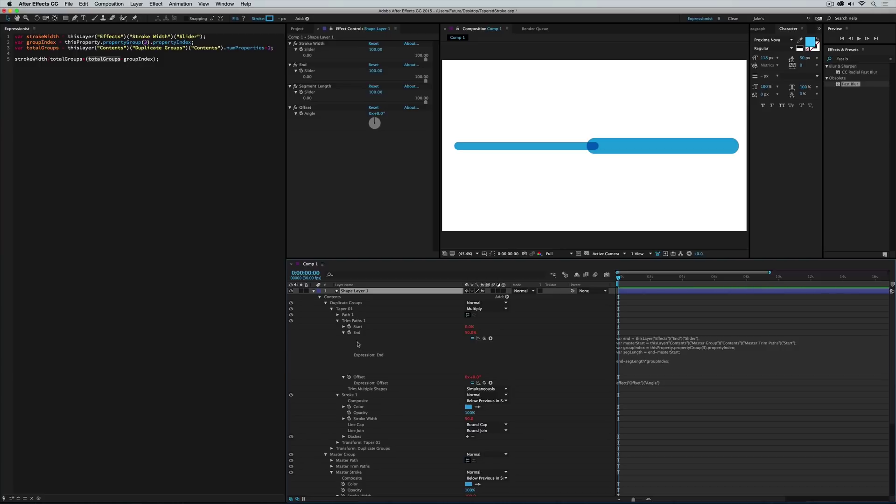
pyautogui.click(338, 321)
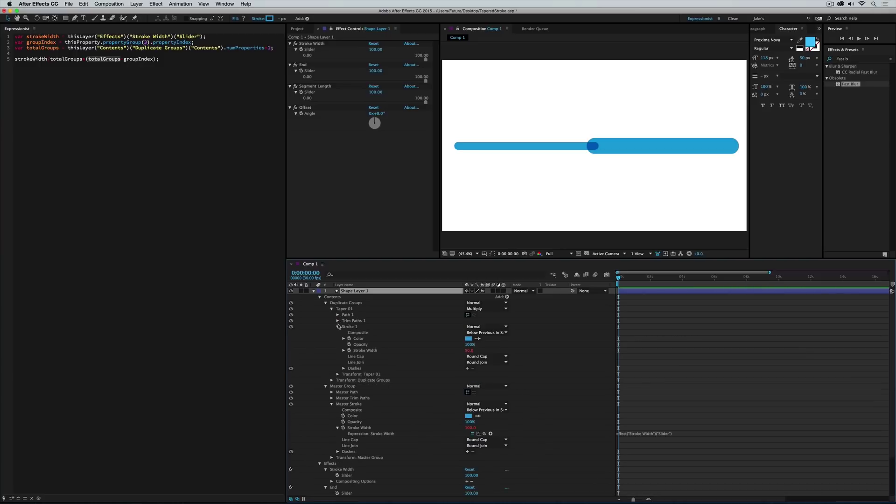
pyautogui.click(362, 351)
pyautogui.click(208, 131)
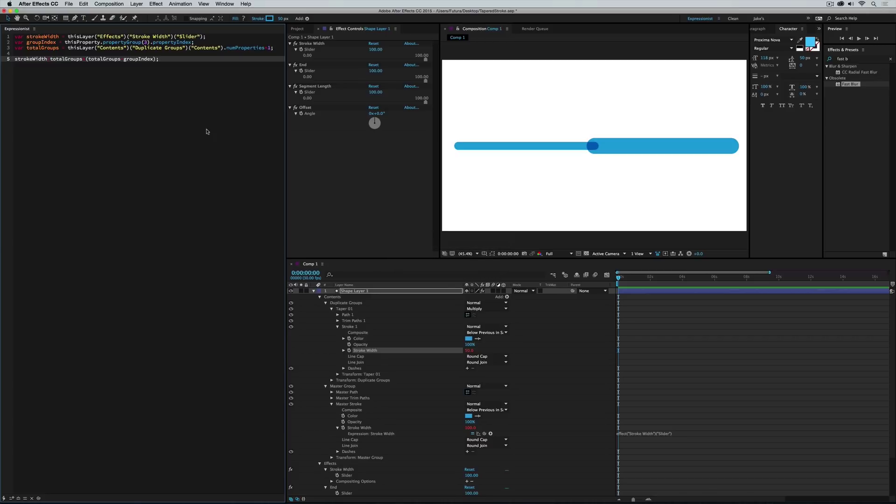
# Duplicate the Taper 01 group nineteen times, up to Taper 20.
pyautogui.click(349, 309)
pyautogui.hotkey('ctrl', 'd')
pyautogui.hotkey('ctrl', 'd')
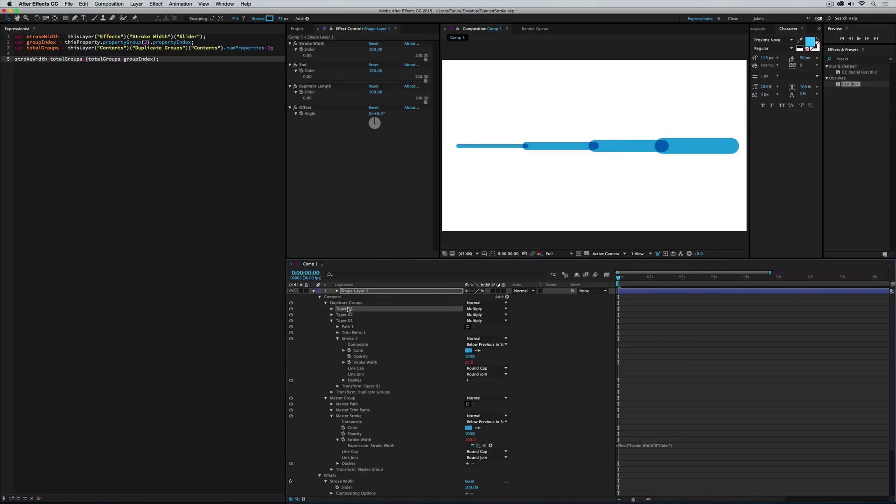
pyautogui.hotkey('ctrl', 'd')
pyautogui.hotkey('ctrl', 'd')
pyautogui.hotkey('ctrl', 'd')
pyautogui.hotkey('ctrl', 'd')
pyautogui.hotkey('ctrl', 'd')
pyautogui.hotkey('ctrl', 'd')
pyautogui.hotkey('ctrl', 'd')
pyautogui.hotkey('ctrl', 'd')
pyautogui.hotkey('ctrl', 'd')
pyautogui.hotkey('ctrl', 'd')
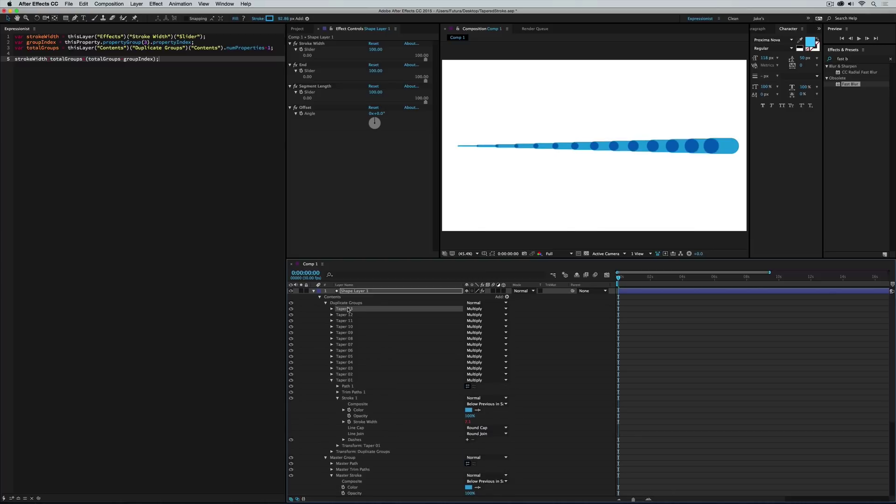
pyautogui.hotkey('ctrl', 'd')
pyautogui.hotkey('ctrl', 'd')
pyautogui.hotkey('ctrl', 'd')
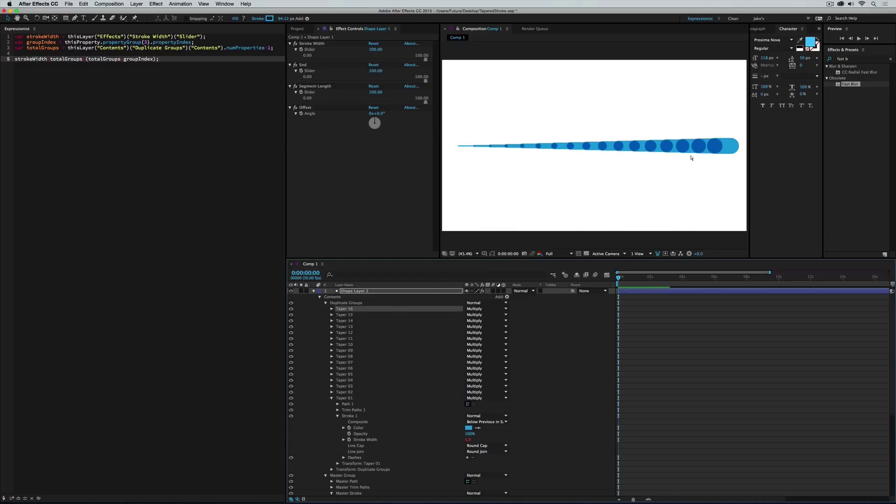
pyautogui.hotkey('ctrl', 'd')
pyautogui.hotkey('ctrl', 'd')
pyautogui.hotkey('ctrl', 'd')
pyautogui.hotkey('ctrl', 'd')
# Set the blending mode of all Taper groups, Taper 01 through Taper 20, to Normal and deselect them.
pyautogui.moveTo(327, 308); pyautogui.dragTo(377, 439)
pyautogui.click(485, 399)
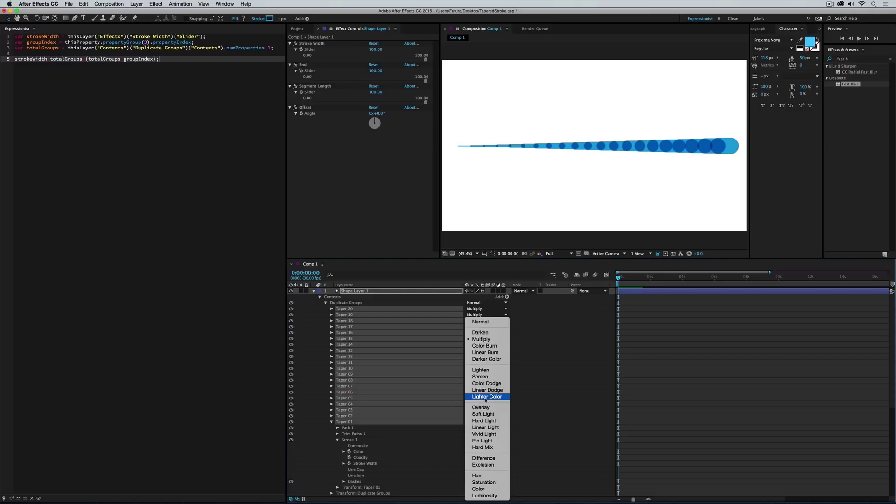
pyautogui.click(493, 322)
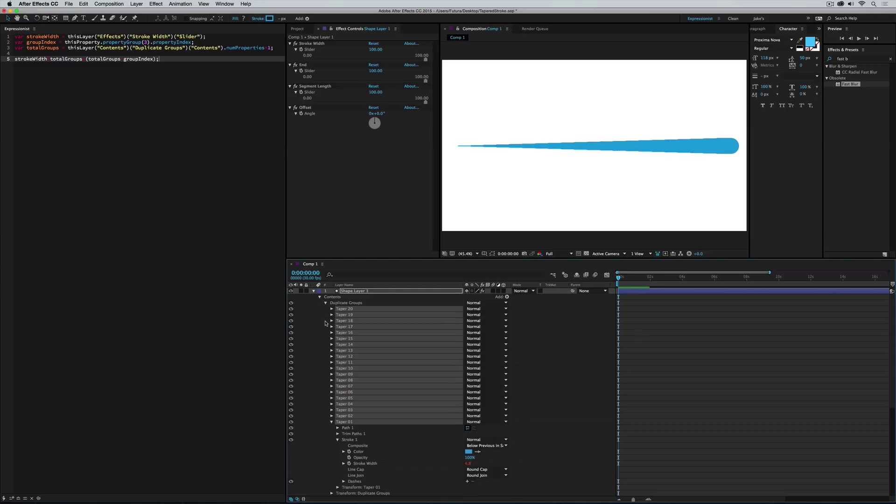
pyautogui.press('F2')
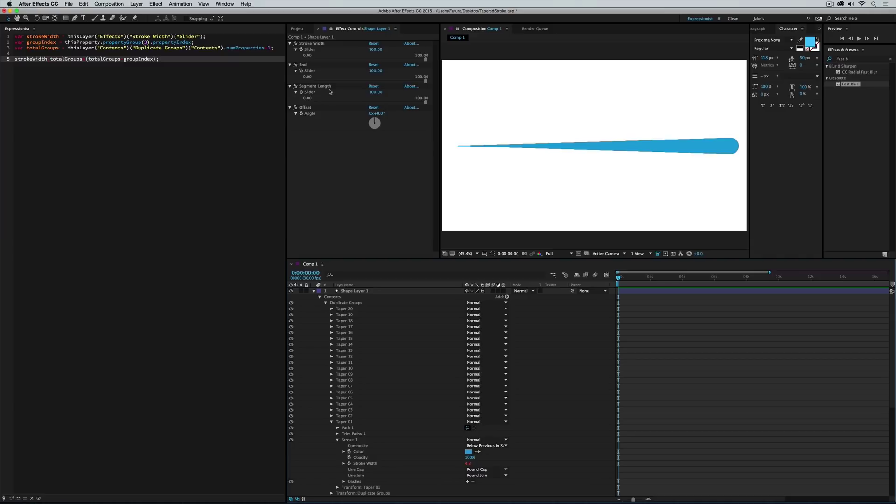
# Duplicate the End slider effect on the shape layer and rename the copy Taper Out.
pyautogui.click(303, 65)
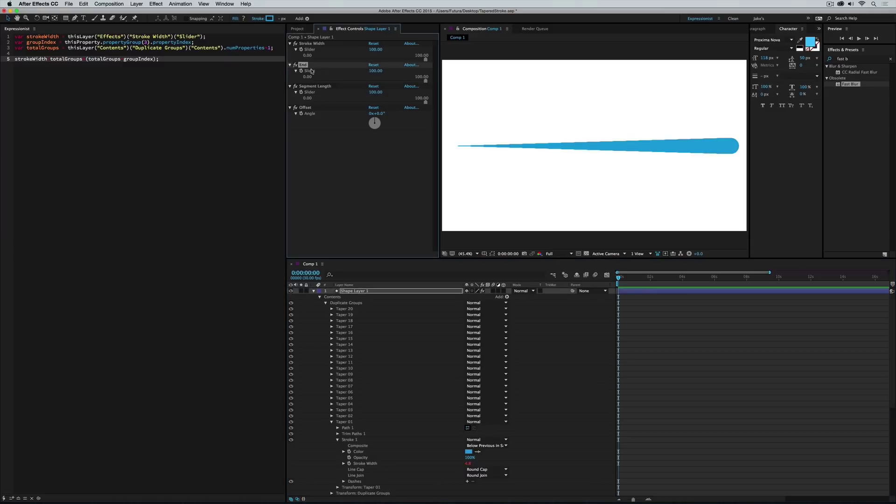
pyautogui.press('super+d')
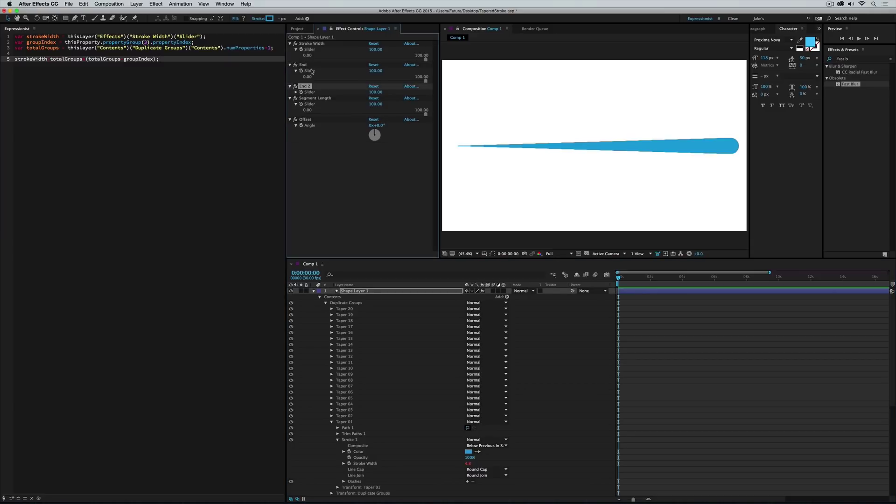
pyautogui.press('Return')
pyautogui.write('Taper Ou')
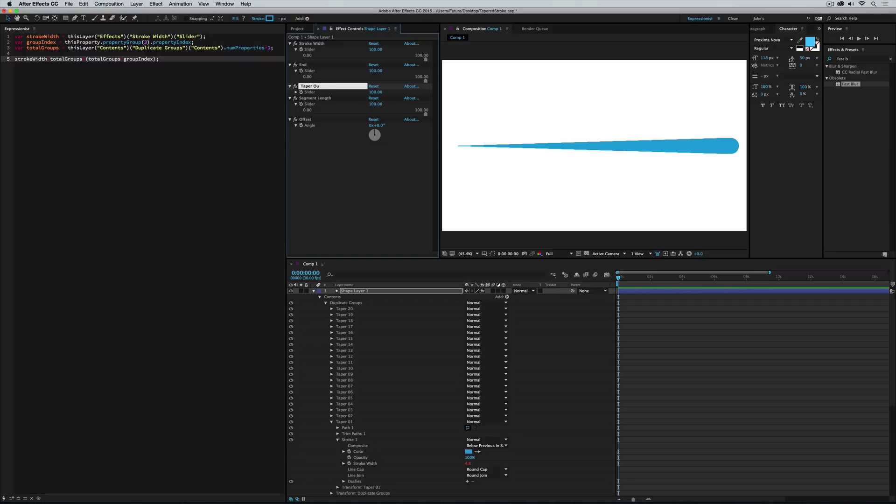
pyautogui.write('t')
pyautogui.press('Return')
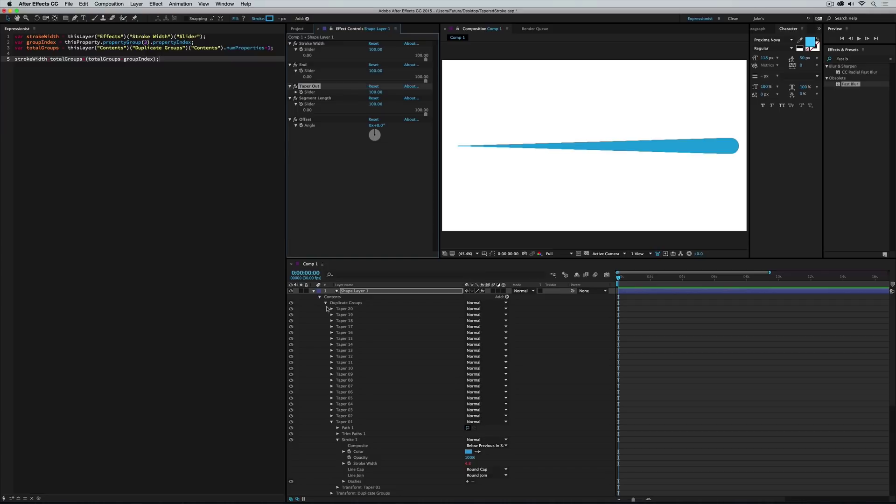
# Delete Taper 02 through Taper 20, keeping only Taper 01, and save the project.
pyautogui.moveTo(327, 307); pyautogui.dragTo(365, 413)
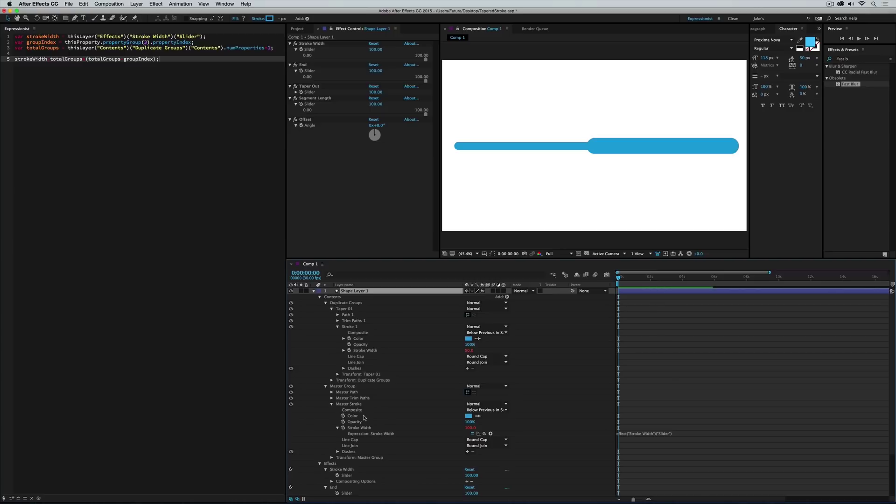
pyautogui.press('super+s')
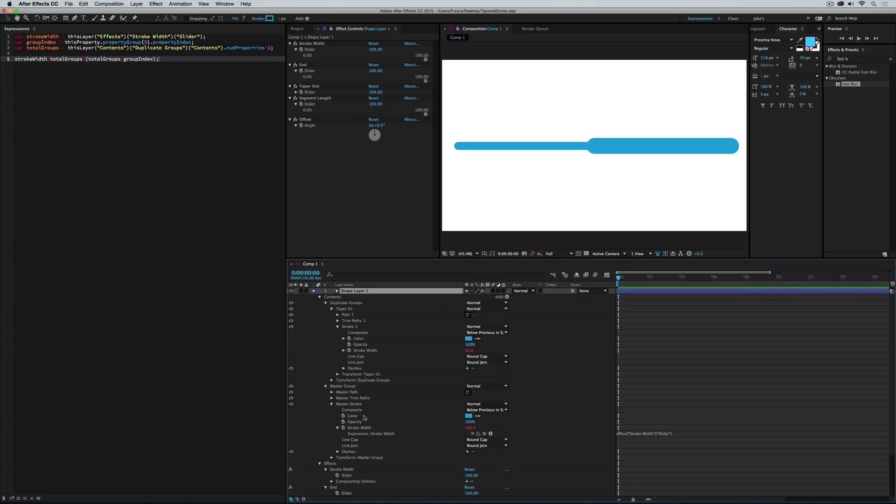
# Create a new 1920 x 1080 composition with the default settings and add a magenta solid to it.
pyautogui.click(108, 4)
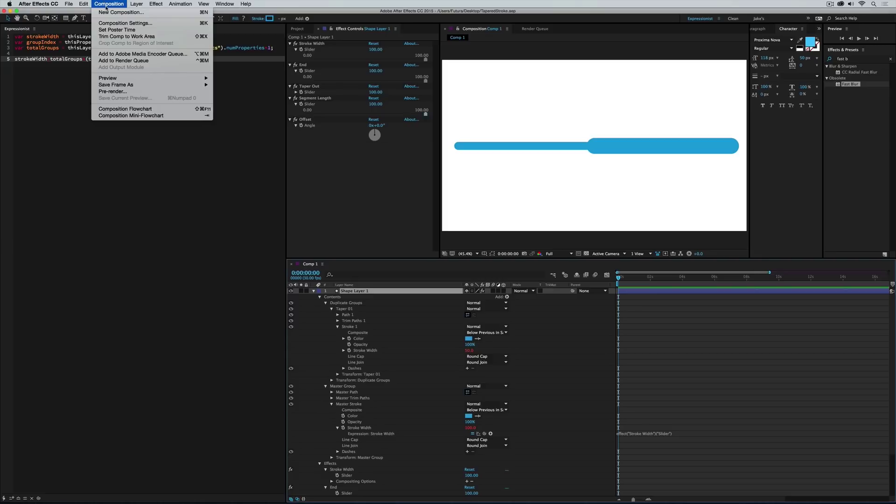
pyautogui.click(114, 12)
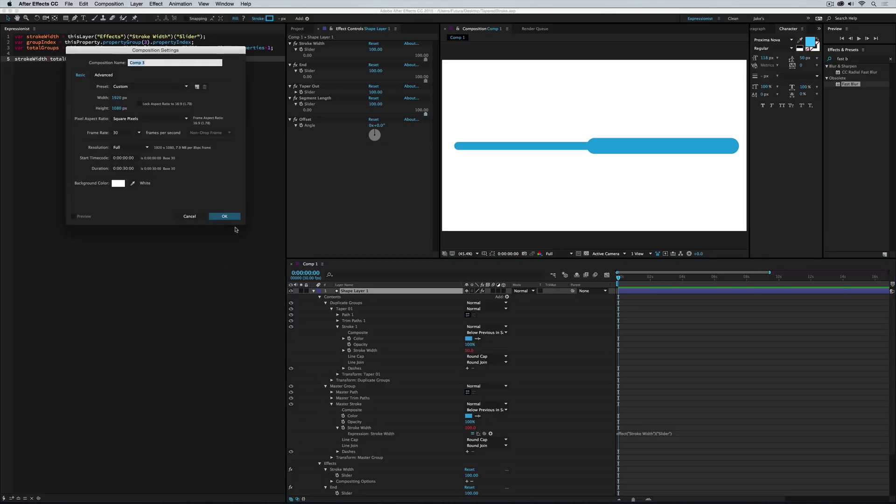
pyautogui.click(226, 216)
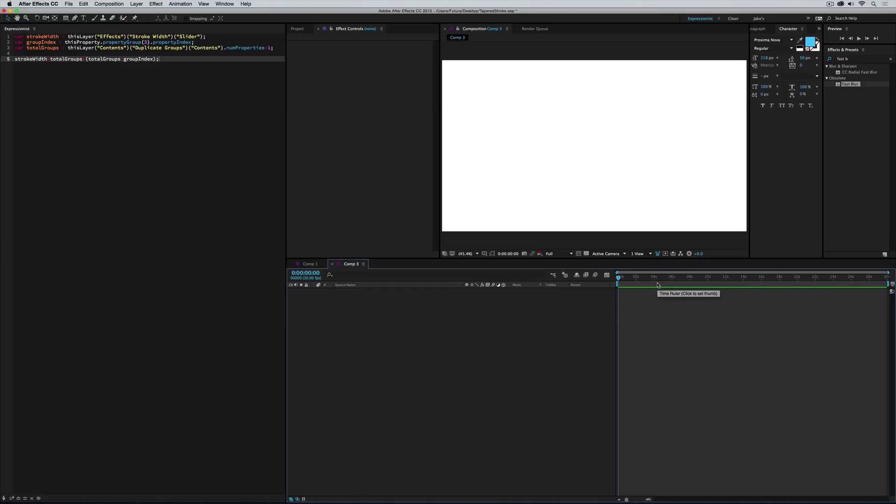
pyautogui.press('super+y')
pyautogui.press('Return')
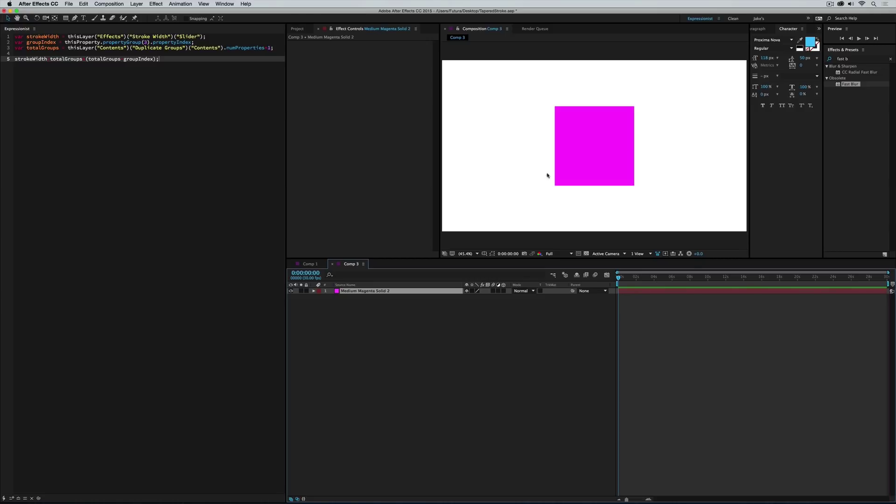
# Apply a Slider Control effect to the magenta solid and expand its slider.
pyautogui.click(600, 151)
pyautogui.moveTo(860, 60); pyautogui.dragTo(802, 64)
pyautogui.write('slider')
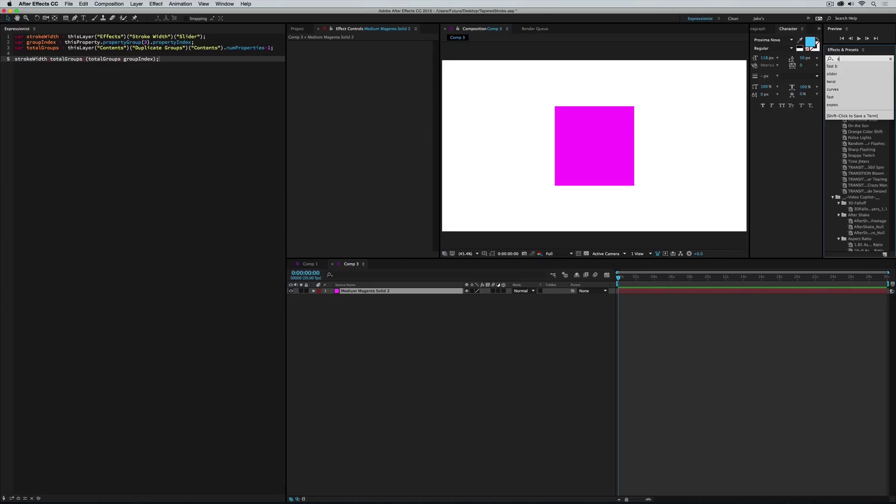
pyautogui.doubleClick(846, 72)
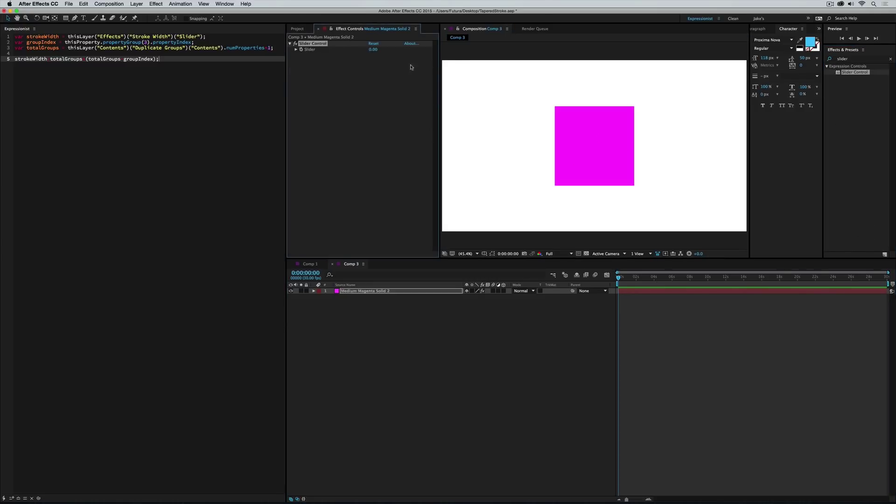
pyautogui.moveTo(323, 60); pyautogui.dragTo(295, 63)
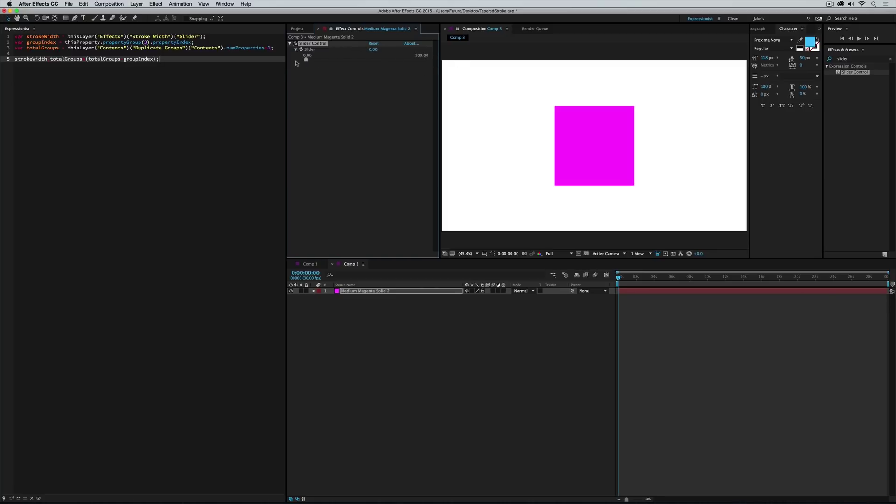
# Reveal the magenta solid's Rotation property and set its Slider Control to 100.
pyautogui.click(580, 145)
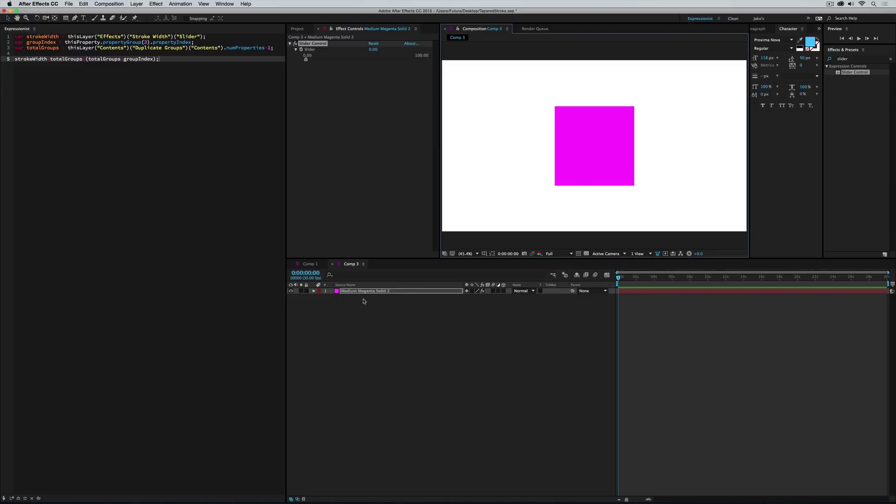
pyautogui.click(349, 292)
pyautogui.press('r')
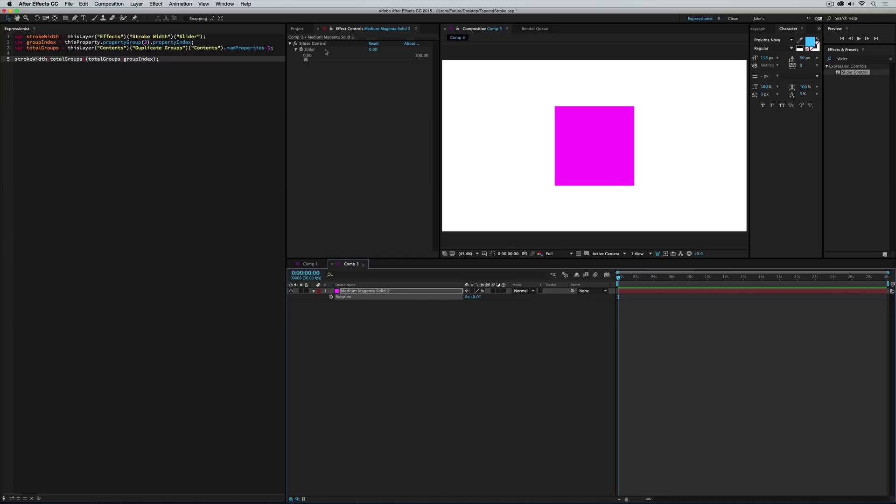
pyautogui.moveTo(307, 59); pyautogui.dragTo(283, 63)
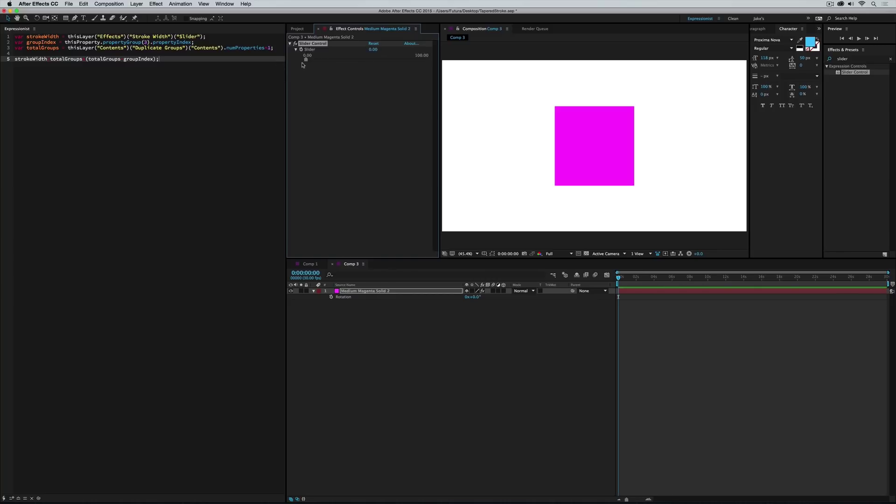
pyautogui.moveTo(304, 60)
pyautogui.mouseDown()
pyautogui.moveTo(421, 61)
pyautogui.moveTo(306, 61)
pyautogui.mouseUp()
pyautogui.moveTo(306, 60); pyautogui.dragTo(433, 67)
# Add an expression to the solid's Rotation that links it to the Slider Control's slider.
pyautogui.click(385, 299)
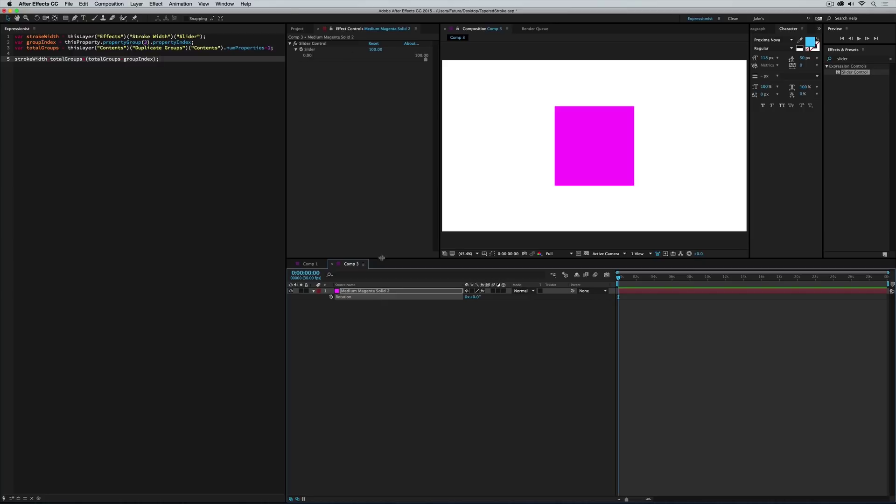
pyautogui.keyDown('alt'); pyautogui.click(331, 297); pyautogui.keyUp('alt')
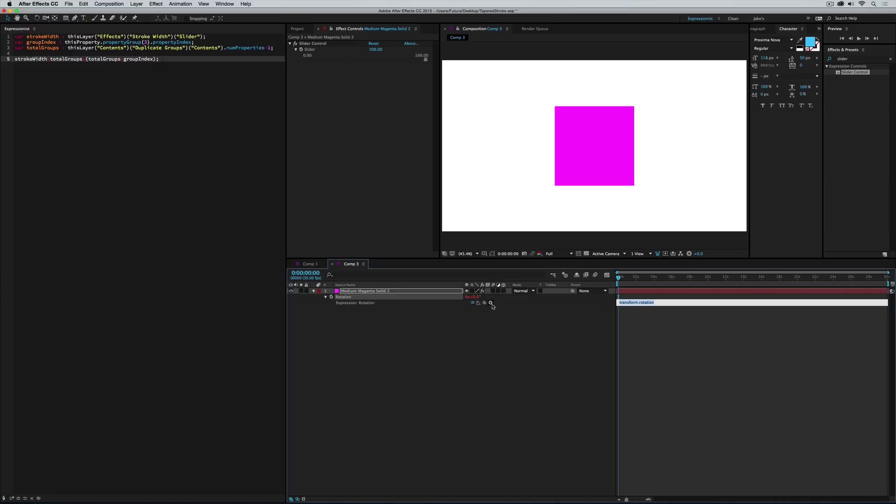
pyautogui.moveTo(491, 303); pyautogui.dragTo(309, 49)
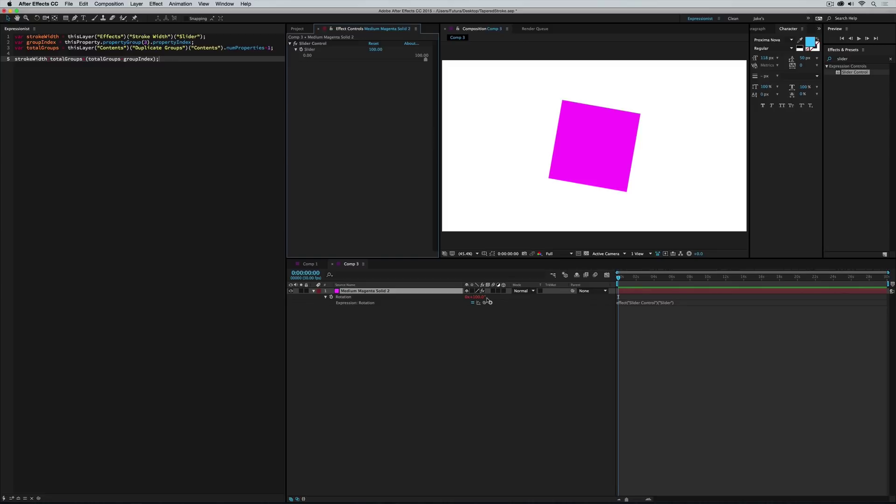
# Load the Rotation expression into the expression editor and store the slider reference in a variable named slider, ending the line with a semicolon.
pyautogui.click(353, 298)
pyautogui.click(153, 204)
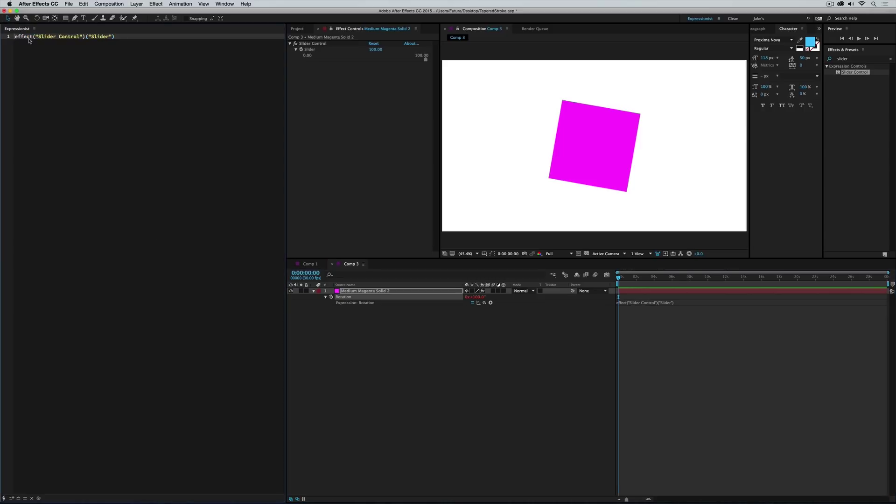
pyautogui.write('var slider   ')
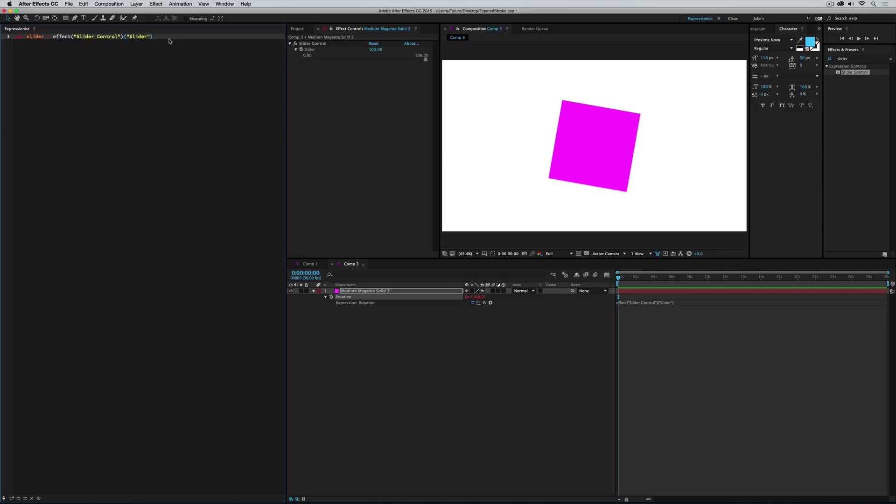
pyautogui.write(';')
pyautogui.press('Return')
pyautogui.press('Return')
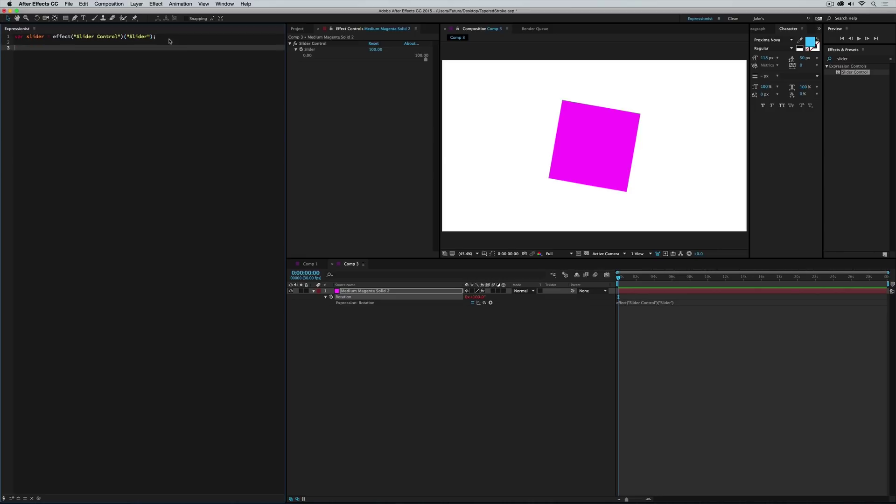
# Add the line linear(slider,0,0,0,0) below the slider variable in the Rotation expression.
pyautogui.write('linear(')
pyautogui.write('slider')
pyautogui.write(',0,0,0,0')
# Set the input maximum, the second number in the linear function, to 100.
pyautogui.doubleClick(56, 48)
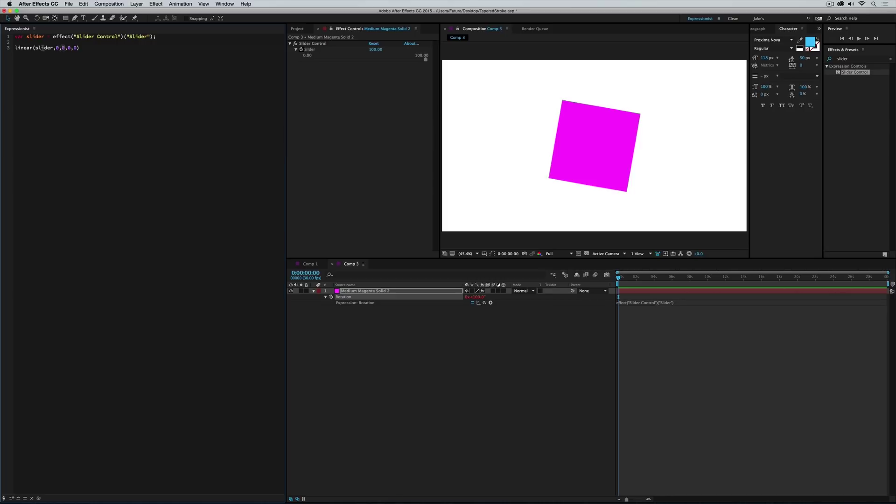
pyautogui.click(60, 50)
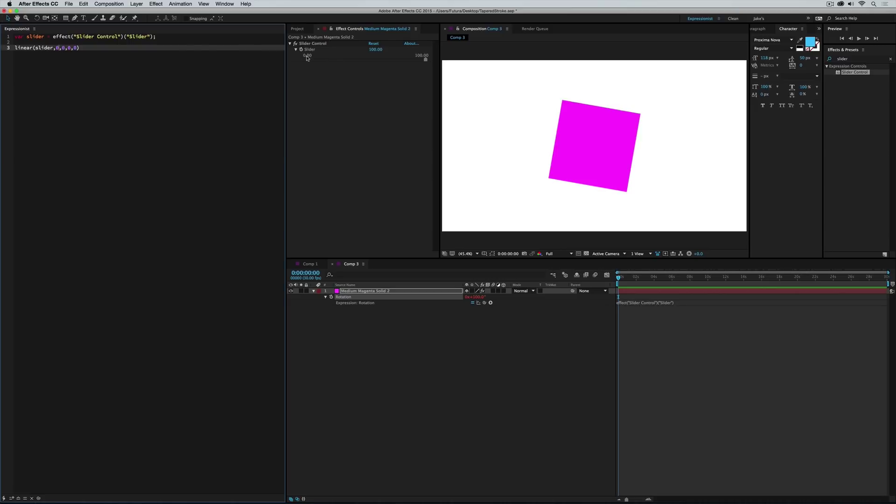
pyautogui.doubleClick(66, 50)
pyautogui.write('100')
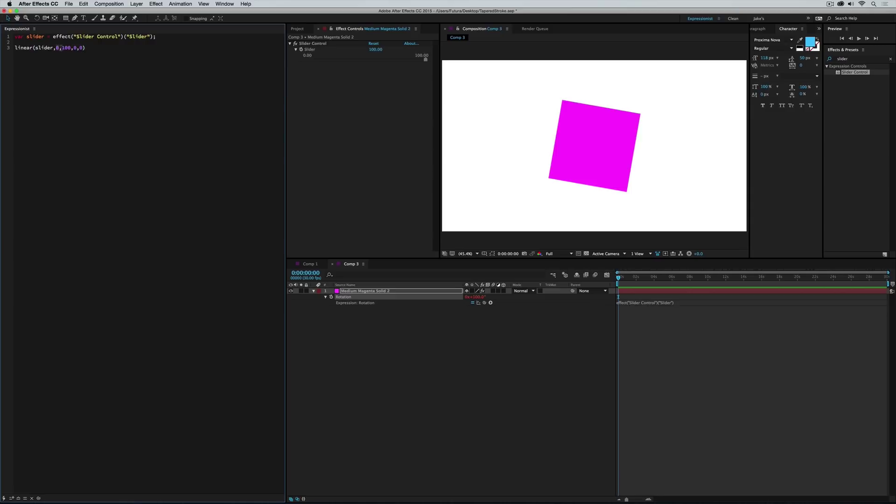
# Set the output maximum, the last number in the linear function, to 360 and end the line with a semicolon.
pyautogui.click(59, 47)
pyautogui.doubleClick(66, 48)
pyautogui.doubleClick(81, 48)
pyautogui.write('360')
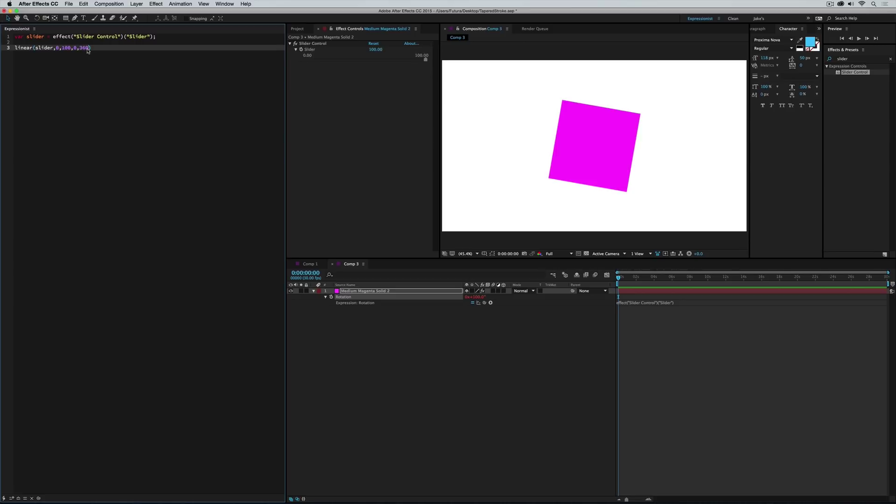
pyautogui.click(93, 49)
pyautogui.write(';')
# Apply the linear expression to the solid's Rotation and test it by lowering the Slider Control to 0.
pyautogui.doubleClick(44, 48)
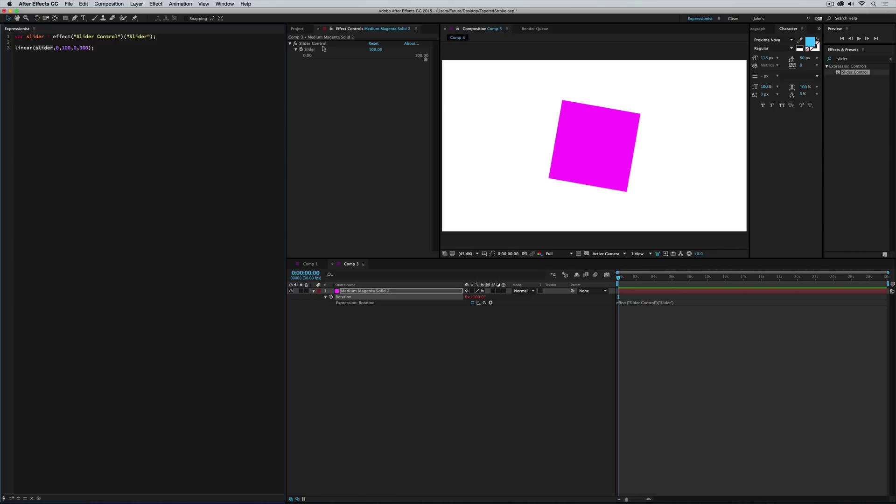
pyautogui.doubleClick(57, 48)
pyautogui.doubleClick(64, 49)
pyautogui.click(73, 49)
pyautogui.doubleClick(84, 48)
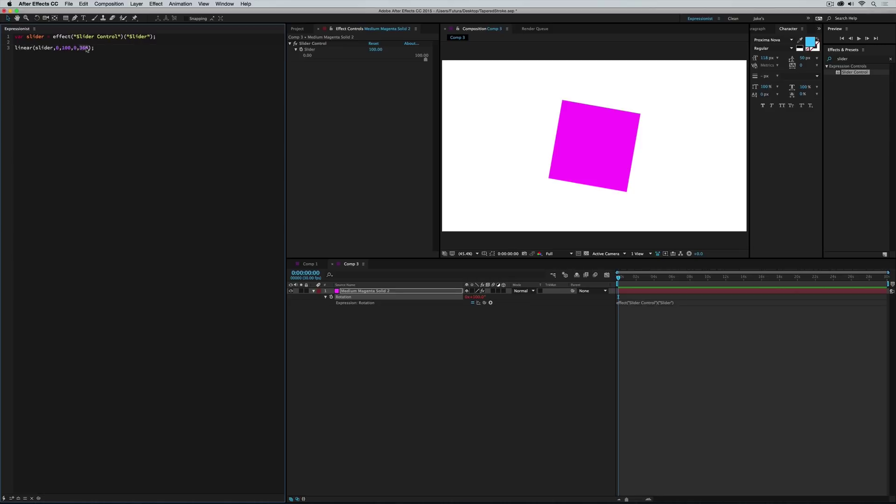
pyautogui.click(142, 60)
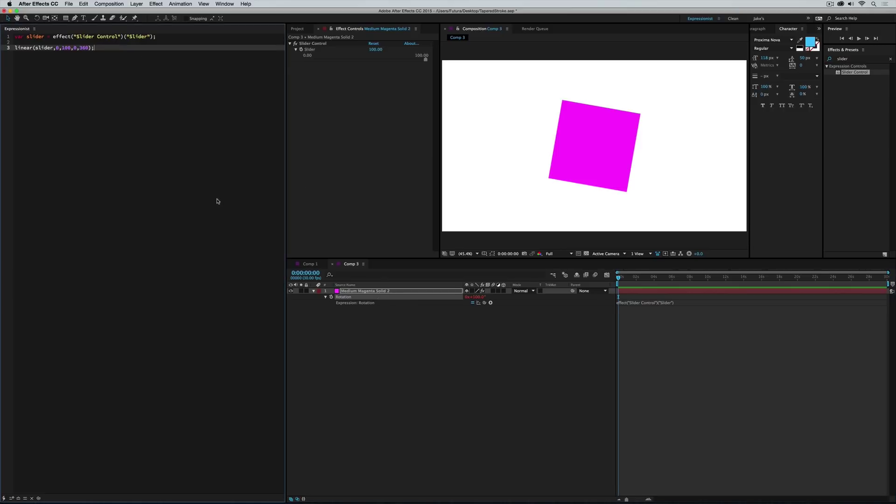
pyautogui.press('super+Return')
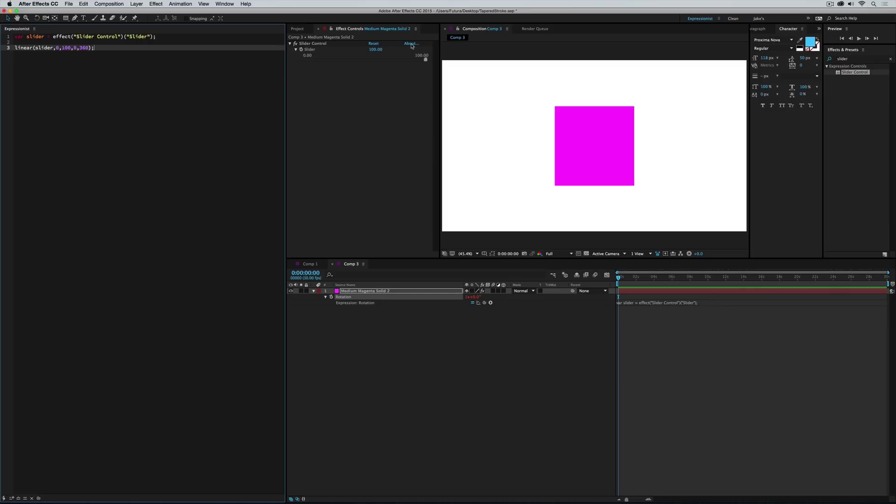
pyautogui.moveTo(426, 59); pyautogui.dragTo(304, 64)
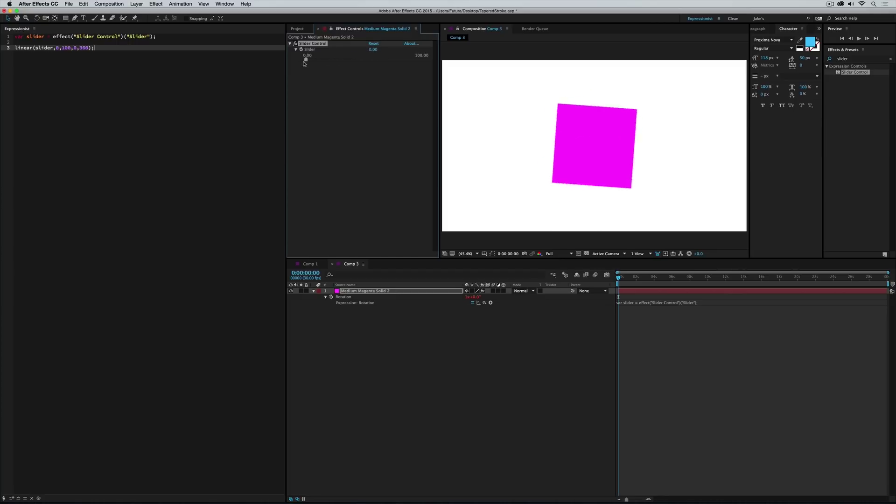
# Change the linear function's input range to a minimum of 25 and a maximum of 75.
pyautogui.click(67, 47)
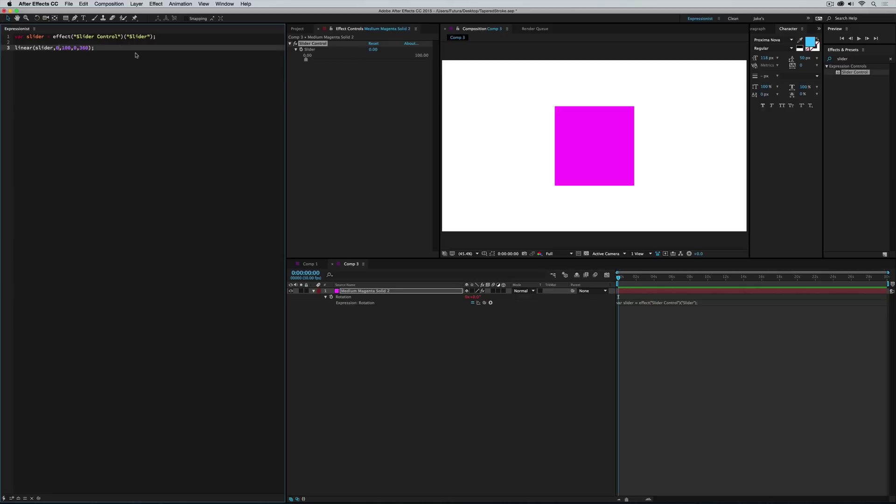
pyautogui.doubleClick(58, 48)
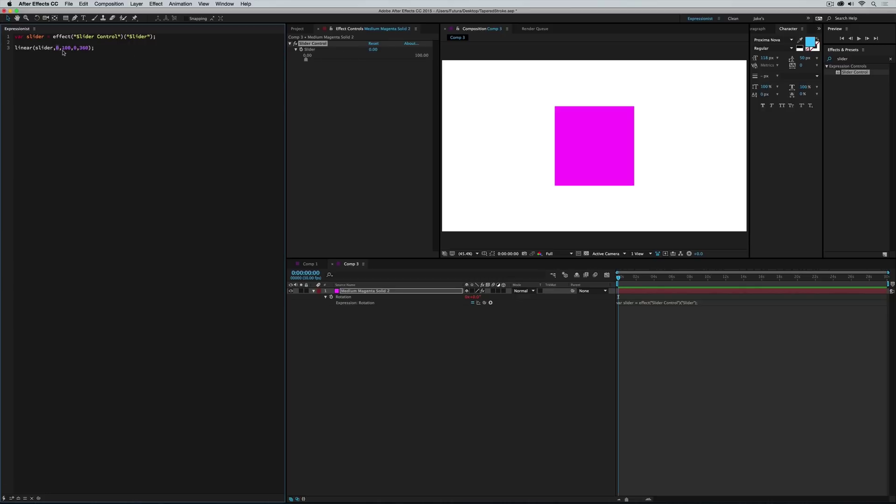
pyautogui.write('5')
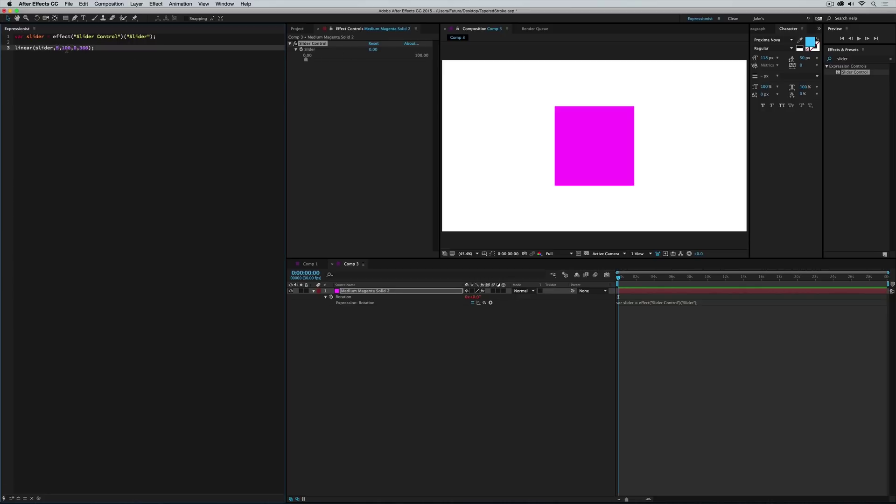
pyautogui.press('Left')
pyautogui.write('2')
pyautogui.doubleClick(73, 43)
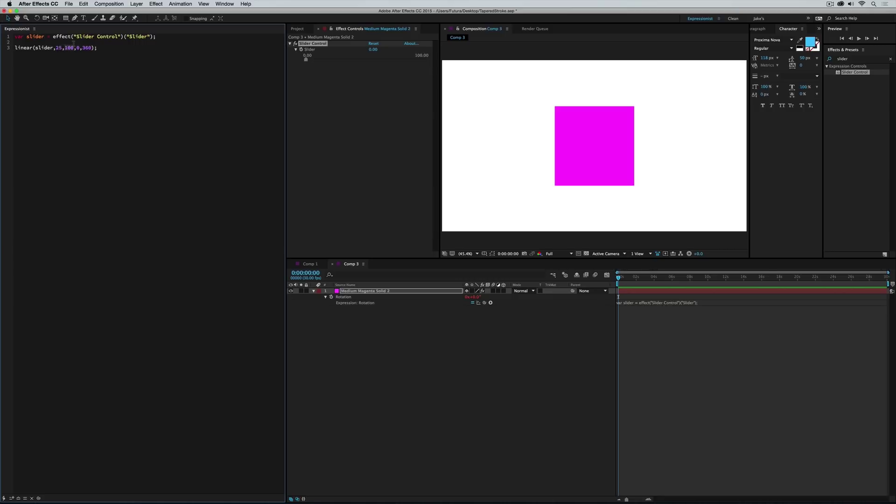
pyautogui.write('75')
pyautogui.press('End')
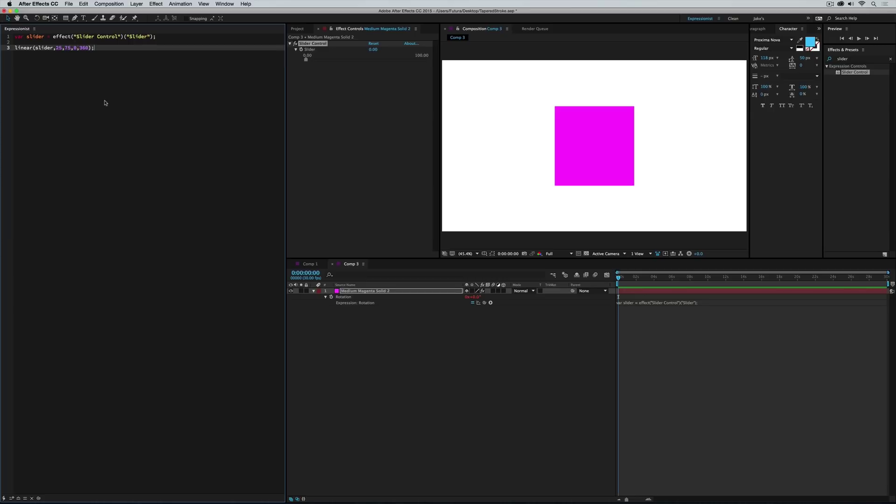
# Apply the edited Rotation expression to the solid and test it by raising the slider to about 65.
pyautogui.click(351, 297)
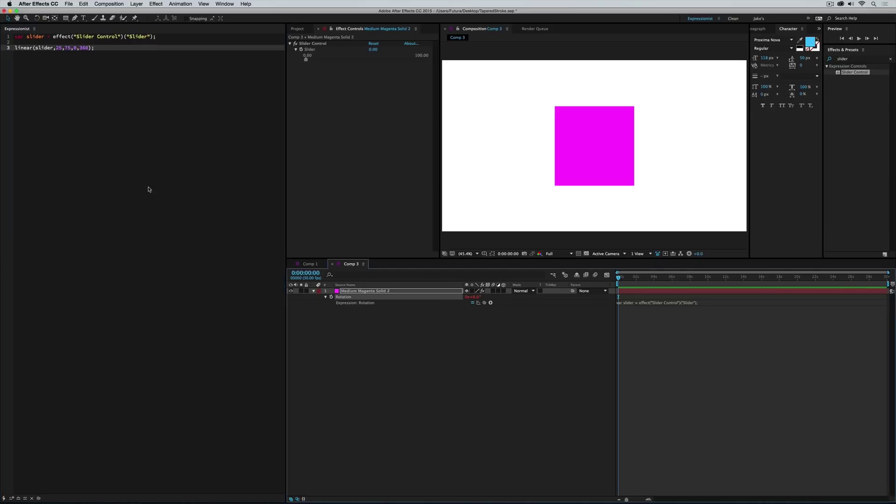
pyautogui.click(149, 189)
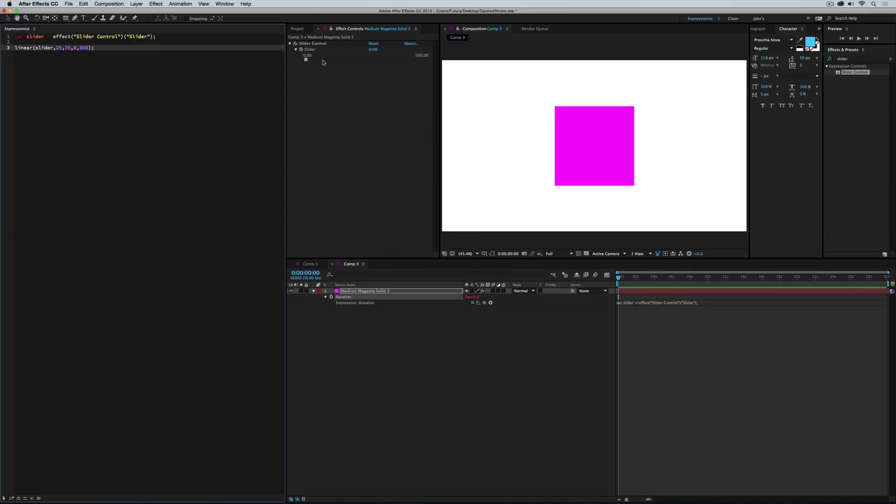
pyautogui.moveTo(307, 59); pyautogui.dragTo(383, 60)
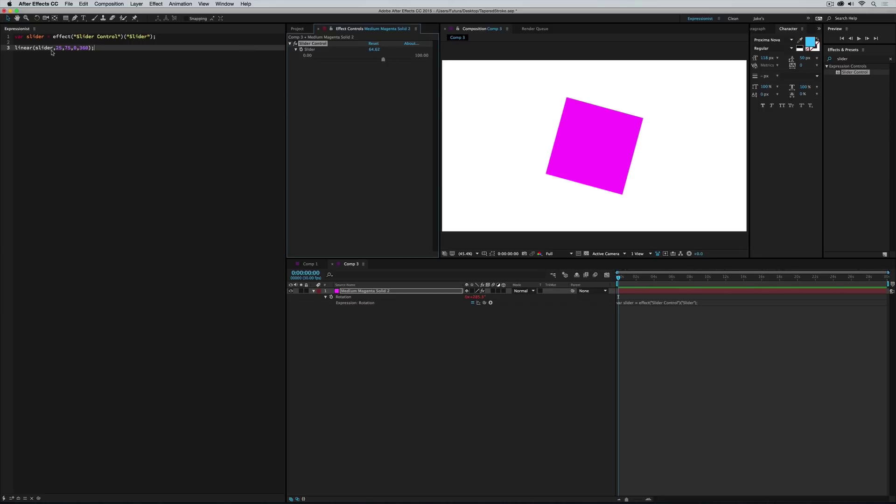
# Close Comp 3 and load the Stroke Width expression of Stroke 1 in Taper 01 into the expression editor.
pyautogui.click(333, 264)
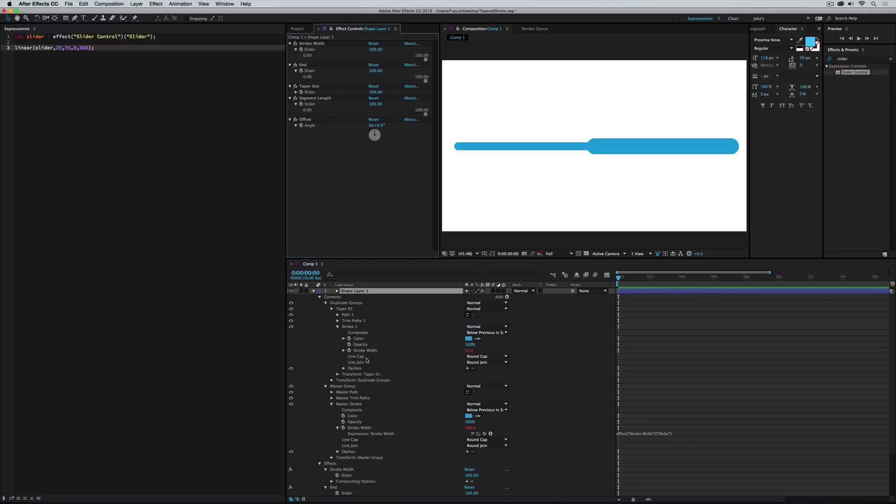
pyautogui.click(361, 328)
pyautogui.click(365, 351)
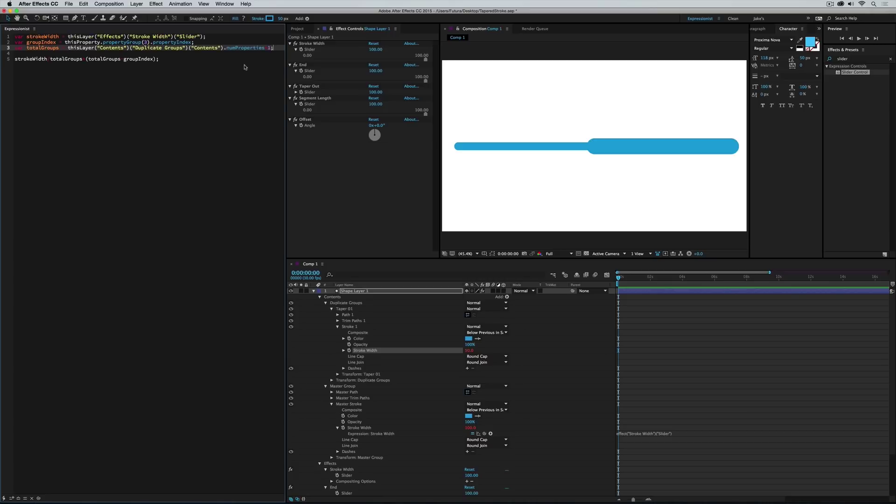
# Below the strokeWidth line, add a variable named taperOut that references the Taper Out effect's slider, ending with a semicolon.
pyautogui.click(296, 92)
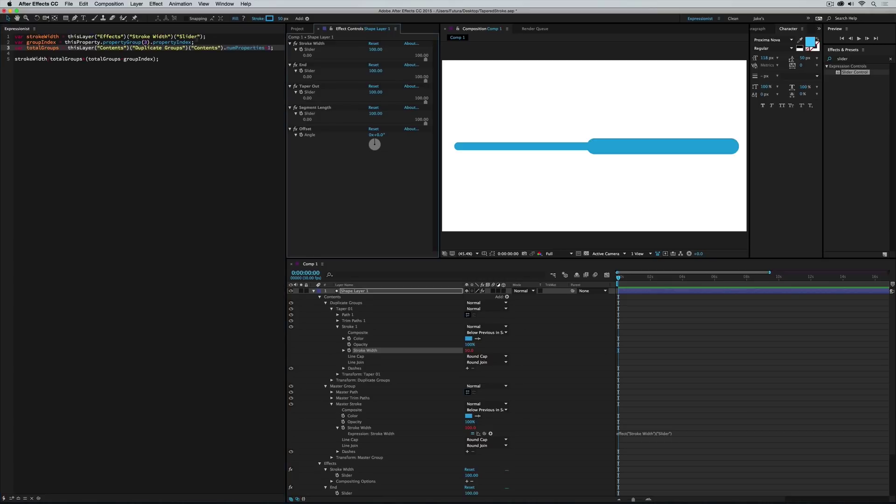
pyautogui.click(214, 39)
pyautogui.press('Return')
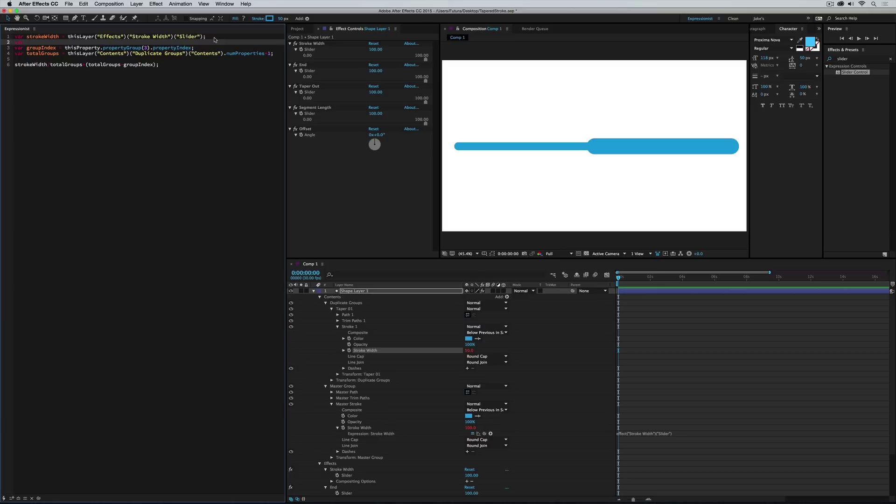
pyautogui.write('var taperOut =')
pyautogui.scroll(-3, 378, 410)
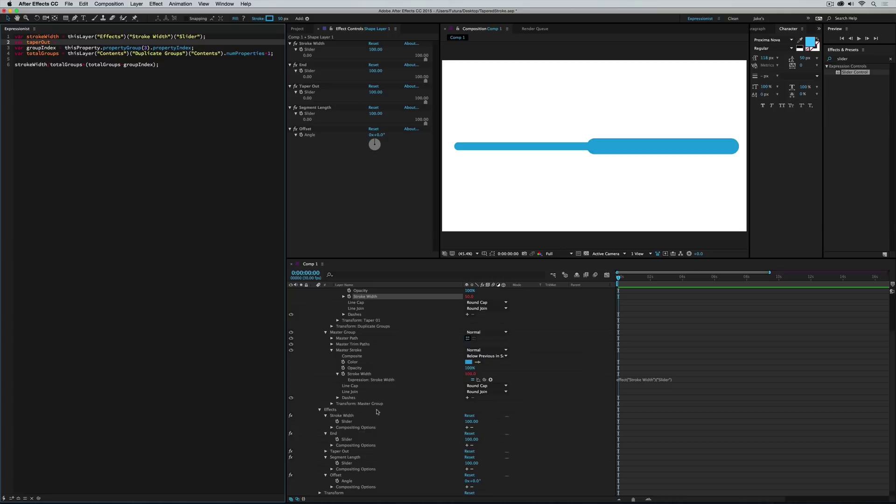
pyautogui.click(326, 451)
pyautogui.click(347, 457)
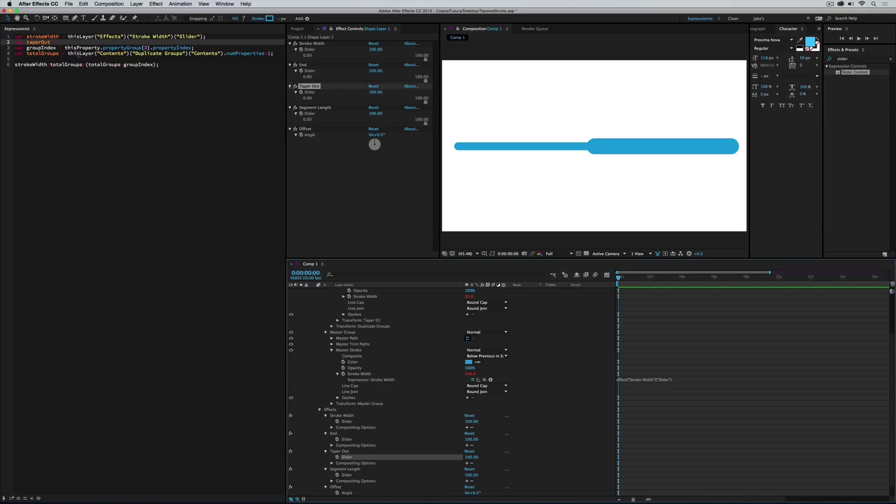
pyautogui.click(39, 498)
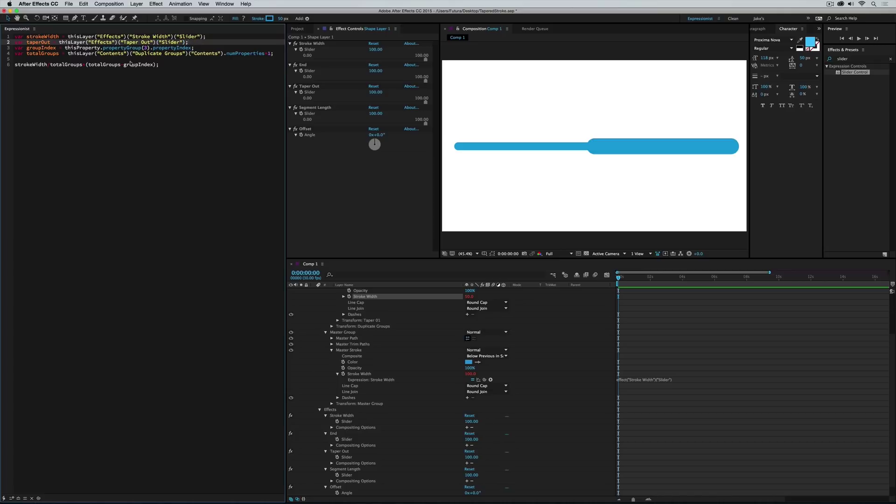
# Store the final stroke width calculation in a variable named strokeTaper directly below totalGroups, and add two new lines under it.
pyautogui.click(15, 65)
pyautogui.press('BackSpace')
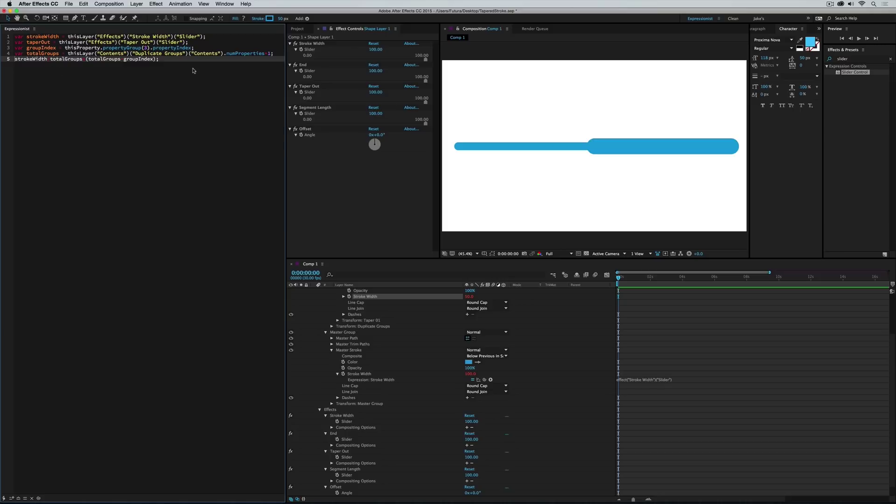
pyautogui.write('var ')
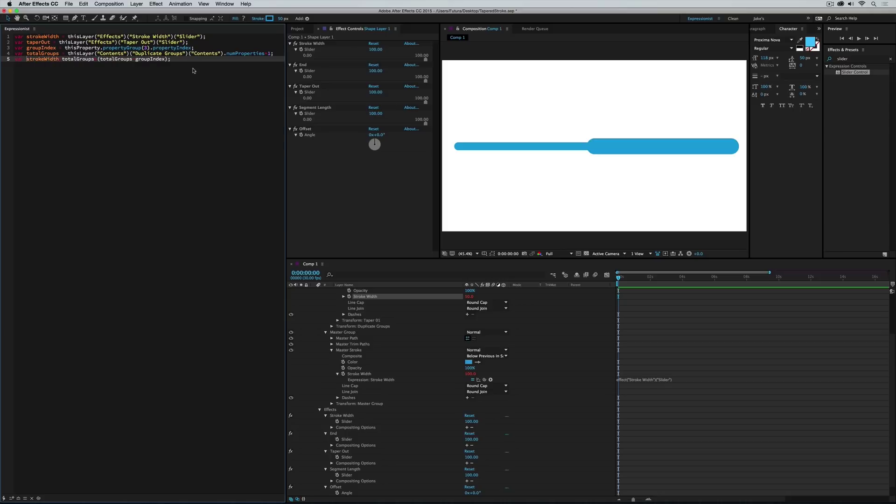
pyautogui.write('strokeTaper =')
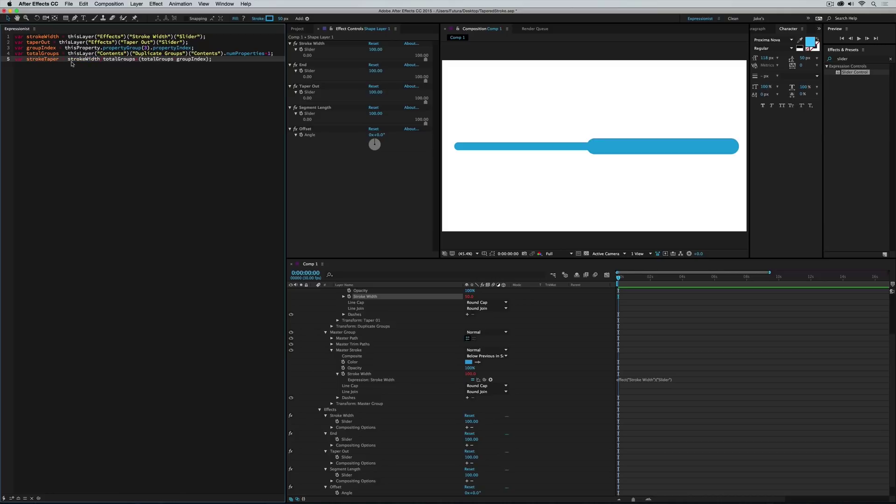
pyautogui.doubleClick(47, 58)
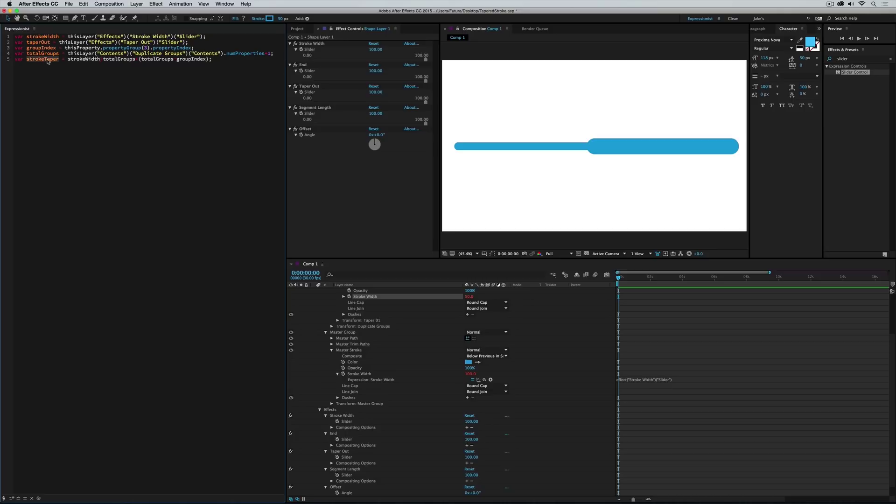
pyautogui.click(235, 68)
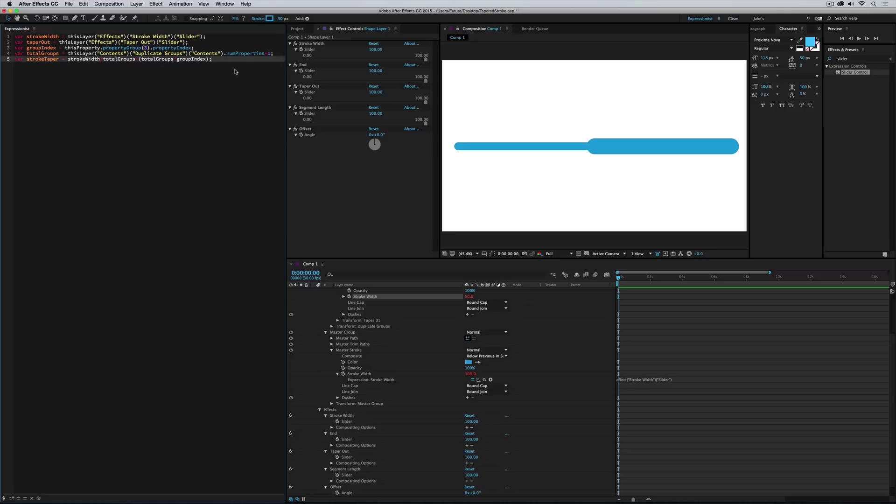
pyautogui.press('Return')
pyautogui.press('Return')
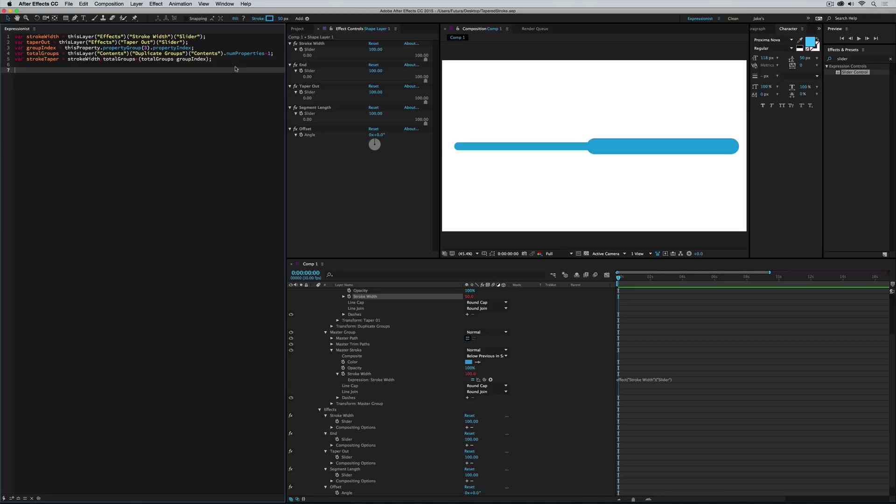
# Expand Shape Layer 1 down to Stroke 1 in the Taper 01 group and select its Stroke Width.
pyautogui.press('u')
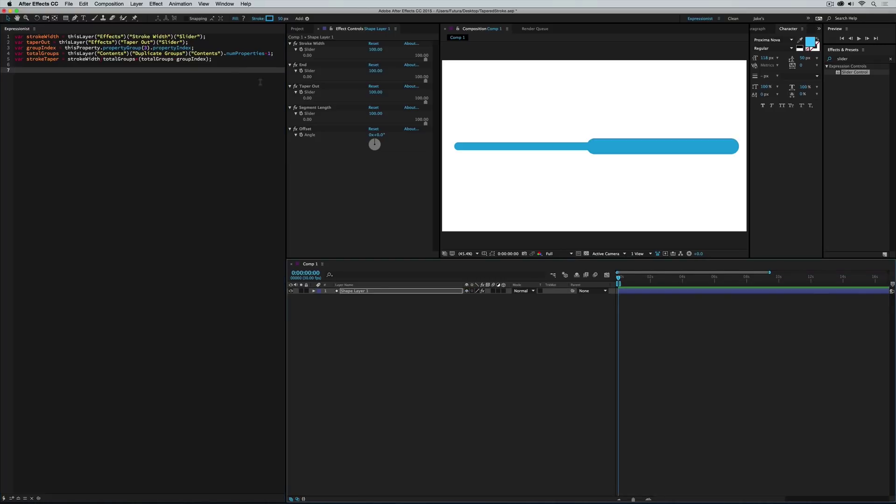
pyautogui.click(624, 290)
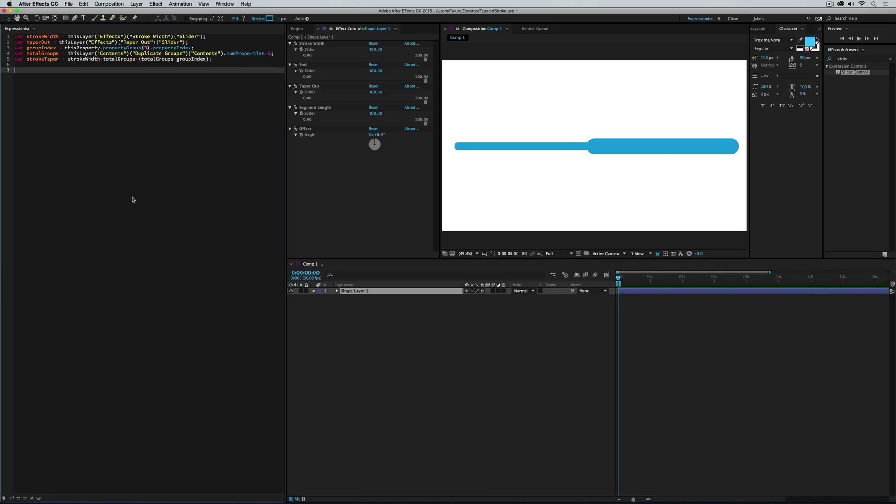
pyautogui.click(313, 290)
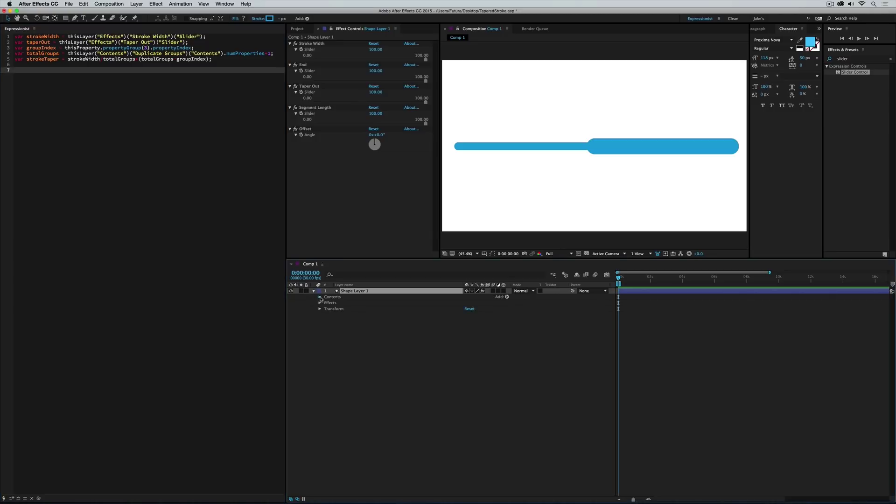
pyautogui.click(320, 297)
pyautogui.click(326, 303)
pyautogui.click(332, 309)
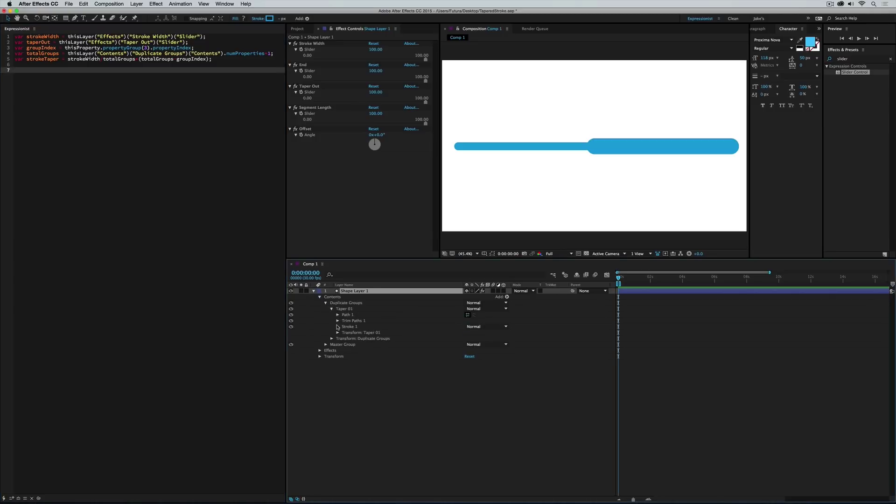
pyautogui.click(337, 326)
pyautogui.click(362, 351)
# Add the line linear(taperOut,0,100,strokeWidth,strokeTaper); at the end of the Stroke Width expression and save the project.
pyautogui.click(14, 76)
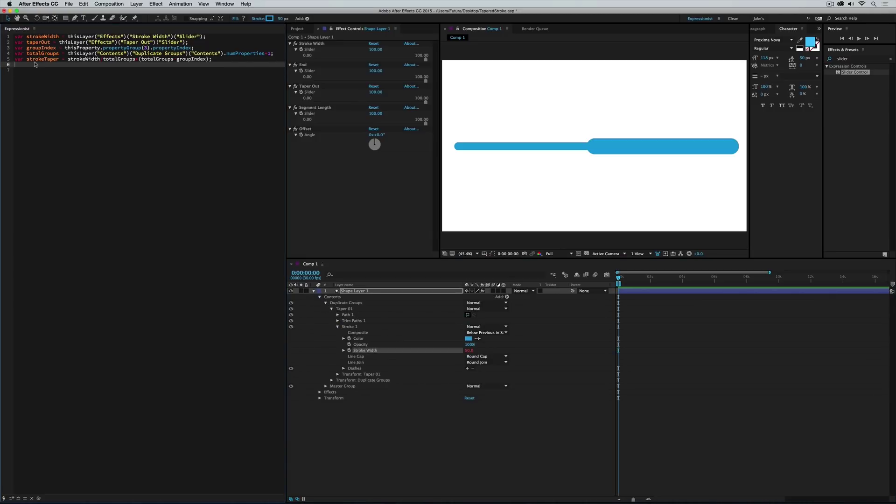
pyautogui.write('linear(')
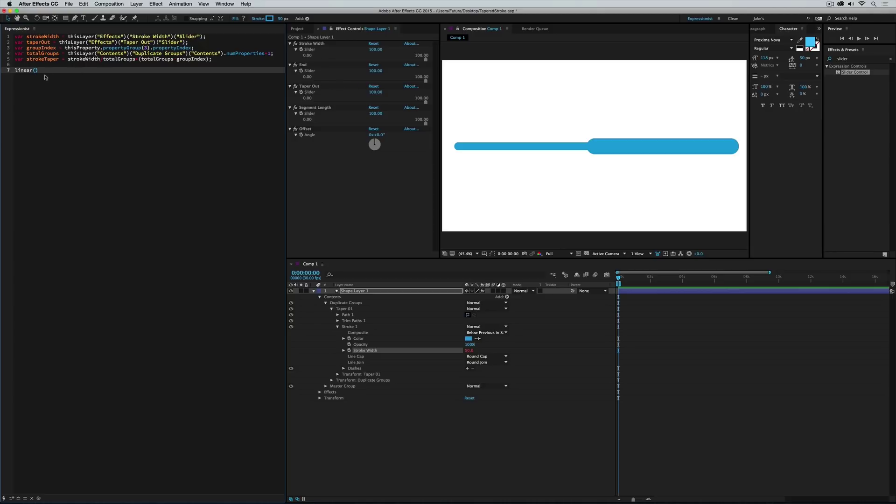
pyautogui.write('taperOu')
pyautogui.write('t,0,100,strokeWidth,strokeTaper')
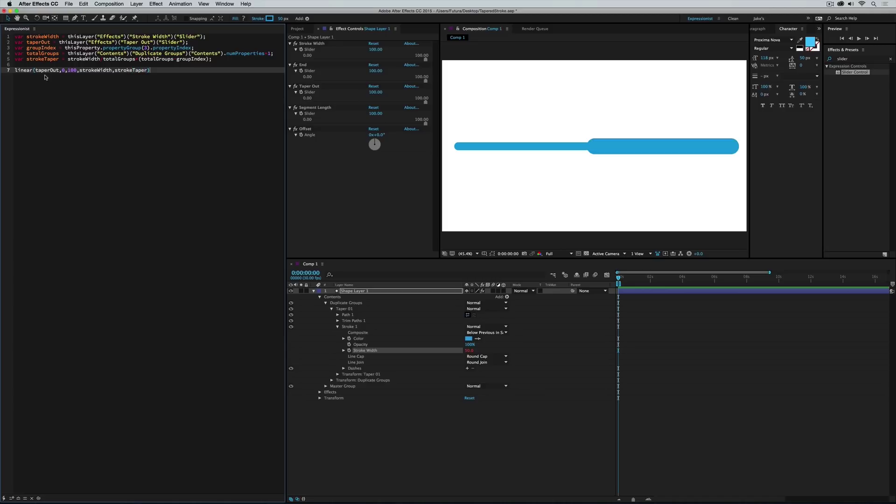
pyautogui.press('super+s')
pyautogui.doubleClick(72, 71)
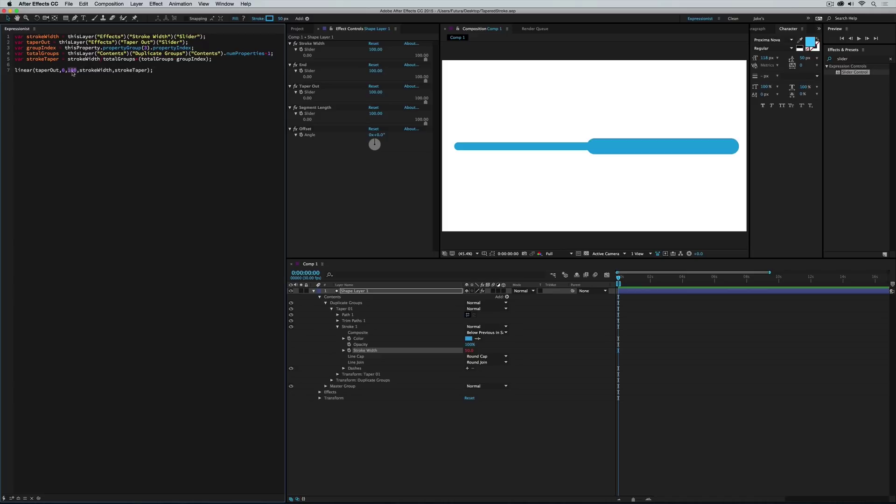
# Apply the finished linear() expression to Taper 01's Stroke Width and save the project.
pyautogui.click(124, 71)
pyautogui.doubleClick(131, 71)
pyautogui.click(146, 64)
pyautogui.click(201, 180)
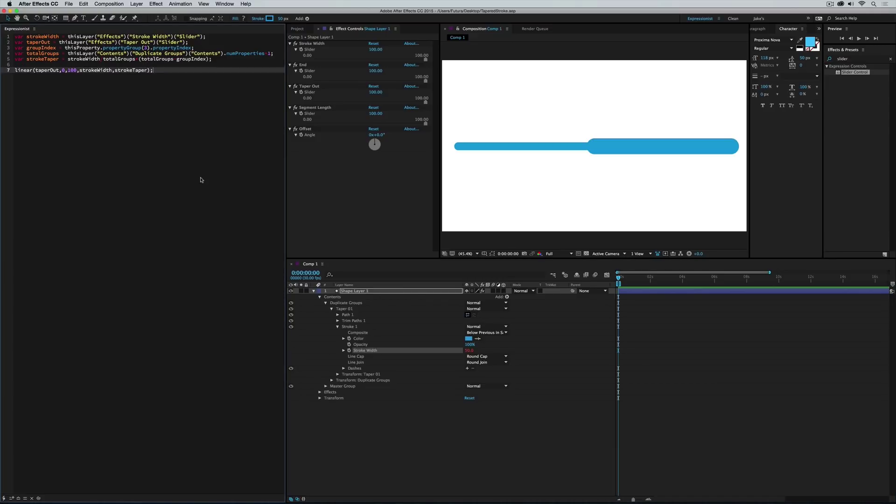
pyautogui.press('super+Return')
pyautogui.press('super+s')
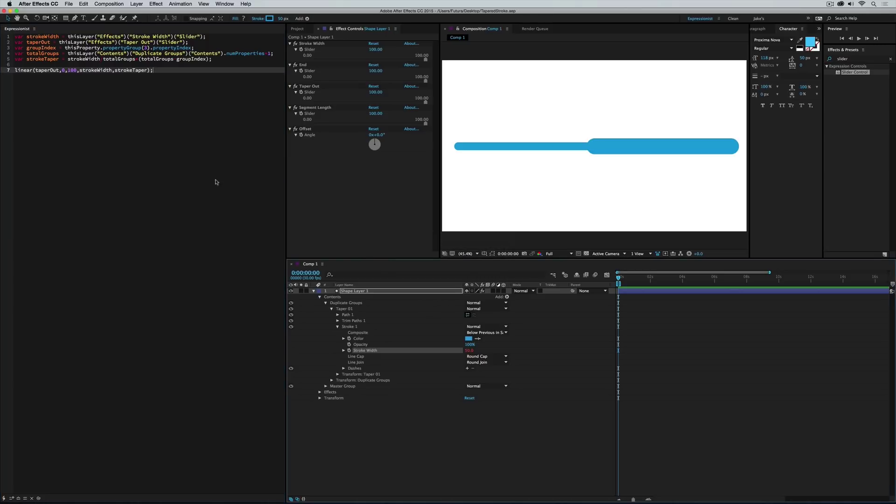
# Duplicate the Taper 01 group eight times, up to Taper 09.
pyautogui.click(345, 309)
pyautogui.press('super+d')
pyautogui.press('super+d')
pyautogui.press('super+d')
pyautogui.press('super+d')
pyautogui.press('super+d')
pyautogui.press('super+d')
pyautogui.press('super+d')
pyautogui.press('super+d')
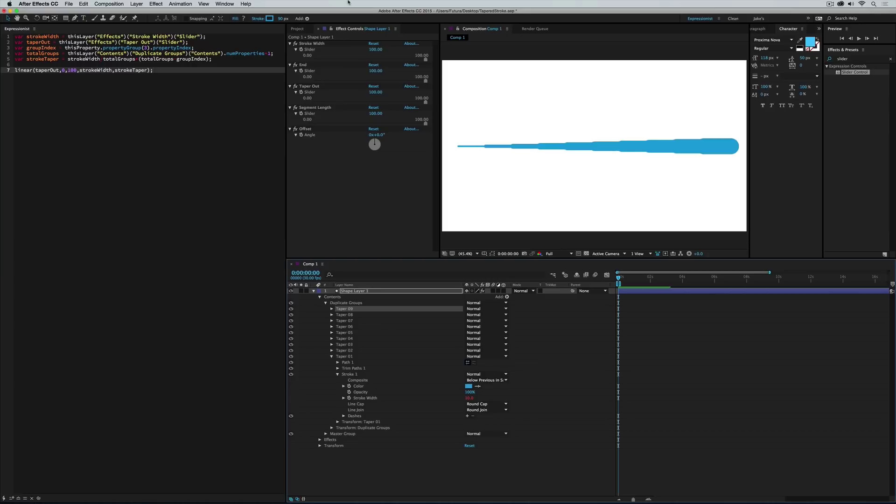
# Lower the Taper Out slider to about 68 and duplicate the topmost taper group repeatedly until Taper 20 exists.
pyautogui.moveTo(426, 102)
pyautogui.mouseDown()
pyautogui.moveTo(304, 105)
pyautogui.moveTo(409, 104)
pyautogui.moveTo(323, 104)
pyautogui.moveTo(387, 104)
pyautogui.mouseUp()
pyautogui.click(345, 309)
pyautogui.press('super+d')
pyautogui.press('super+d')
pyautogui.press('super+d')
pyautogui.press('super+d')
pyautogui.press('super+d')
pyautogui.press('super+d')
pyautogui.press('super+d')
pyautogui.press('super+d')
pyautogui.press('super+d')
pyautogui.press('super+d')
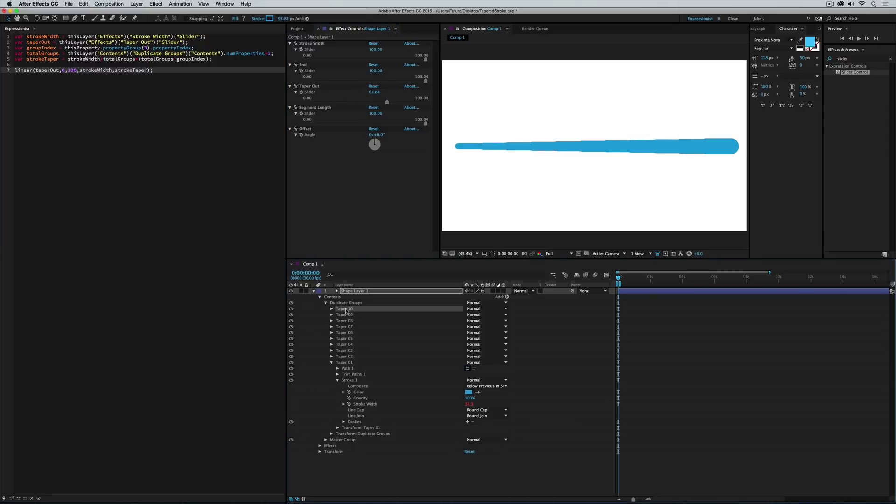
pyautogui.press('super+d')
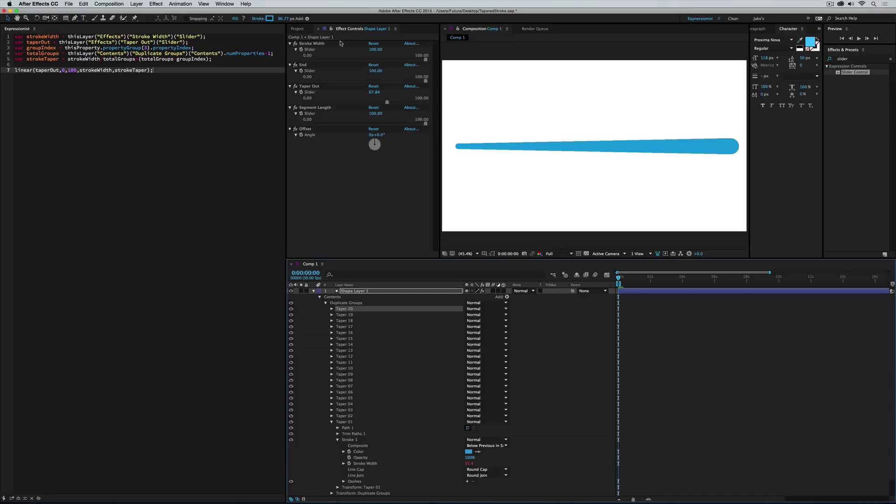
# Set the Stroke Width effect's slider to 50.
pyautogui.click(375, 50)
pyautogui.write('50')
pyautogui.press('Return')
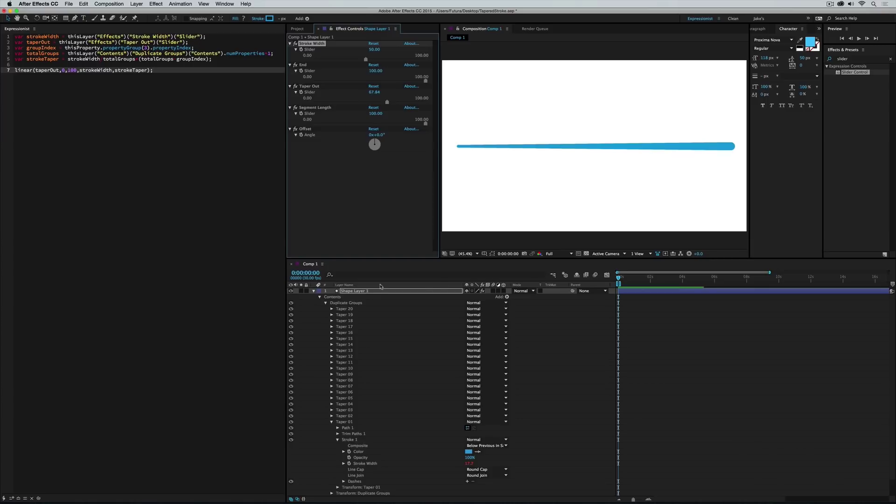
# Pull Bezier handles out of both endpoints of the path to bend the straight line into an S-curve.
pyautogui.click(479, 102)
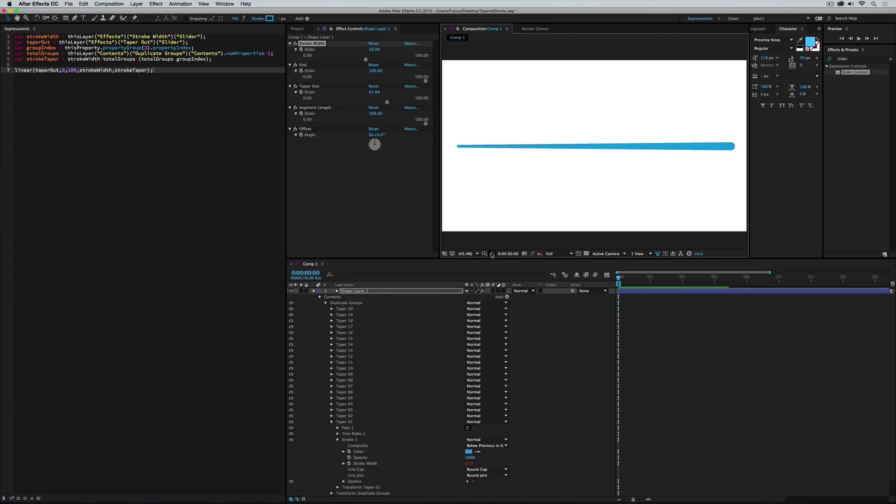
pyautogui.click(471, 144)
pyautogui.press('g')
pyautogui.moveTo(459, 146); pyautogui.dragTo(506, 85)
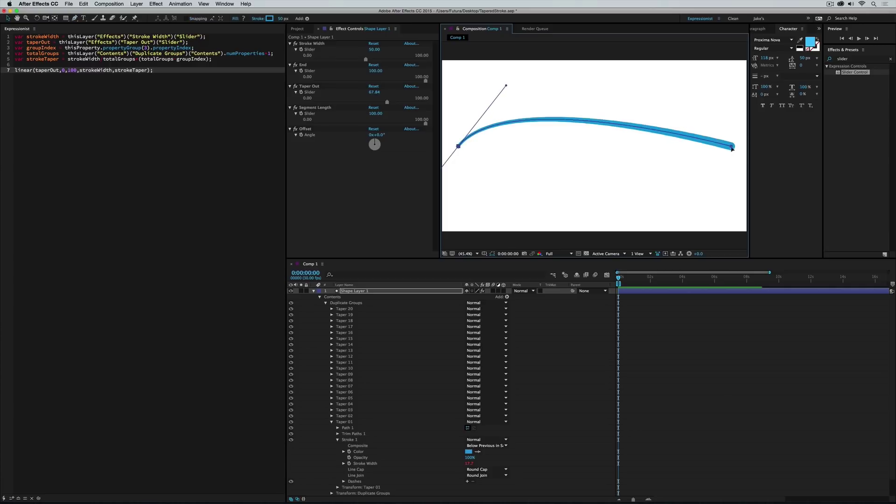
pyautogui.moveTo(732, 146)
pyautogui.mouseDown()
pyautogui.moveTo(730, 241)
pyautogui.moveTo(765, 54)
pyautogui.moveTo(799, 70)
pyautogui.mouseUp()
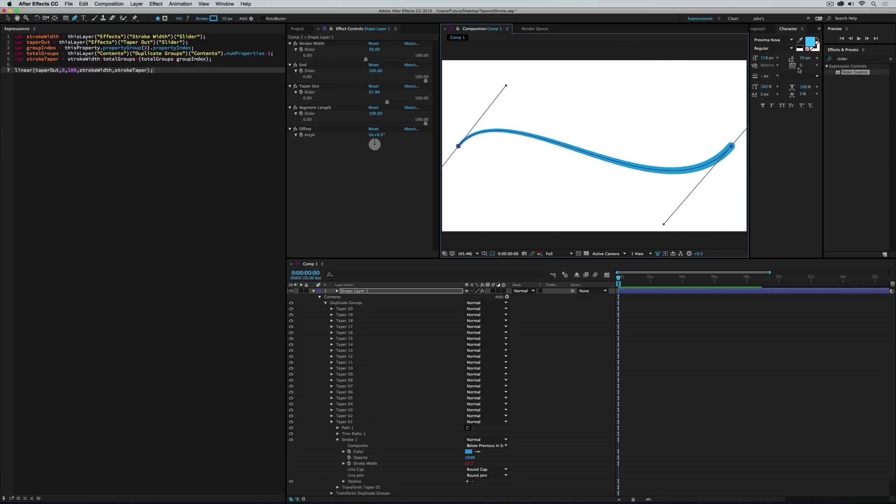
# Set the Segment Length slider to about 28 and the Taper Out slider to about 69.
pyautogui.click(385, 121)
pyautogui.moveTo(399, 124); pyautogui.dragTo(340, 123)
pyautogui.click(363, 102)
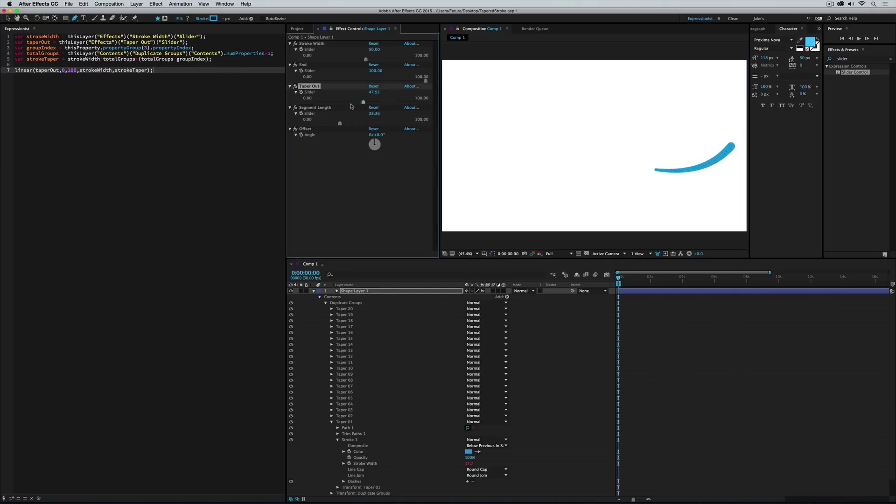
pyautogui.click(388, 101)
# Keyframe the End slider from 0 at 0:00:00:00 to 100 at 0:00:01:17.
pyautogui.press('=')
pyautogui.press('=')
pyautogui.press('=')
pyautogui.press('=')
pyautogui.moveTo(626, 280); pyautogui.dragTo(773, 286)
pyautogui.press('-')
pyautogui.press('-')
pyautogui.moveTo(701, 285); pyautogui.dragTo(795, 283)
pyautogui.click(302, 71)
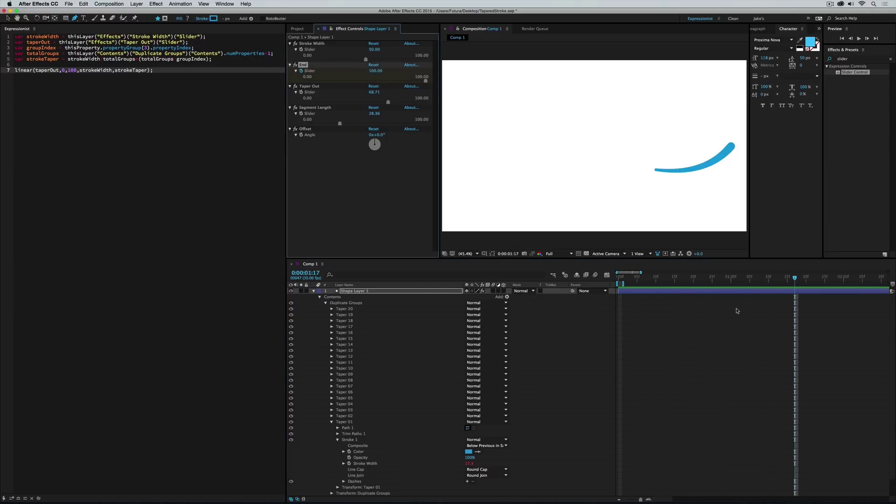
pyautogui.moveTo(704, 285); pyautogui.dragTo(617, 284)
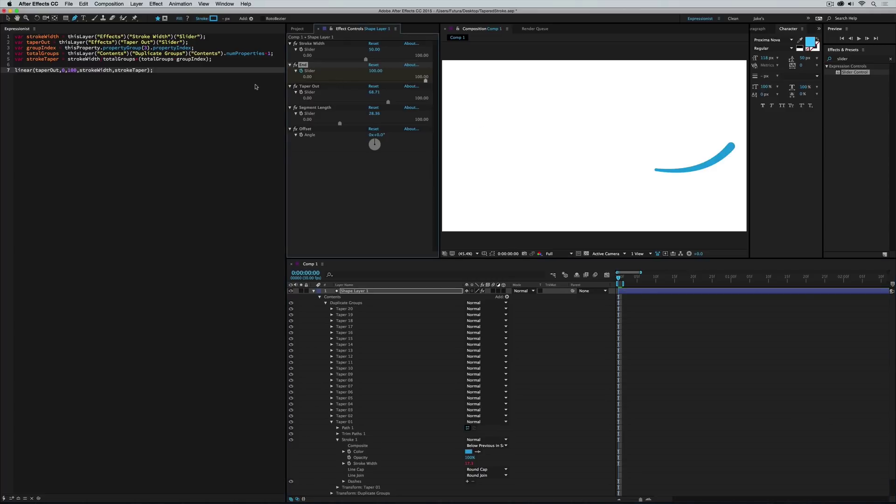
pyautogui.moveTo(311, 80); pyautogui.dragTo(301, 81)
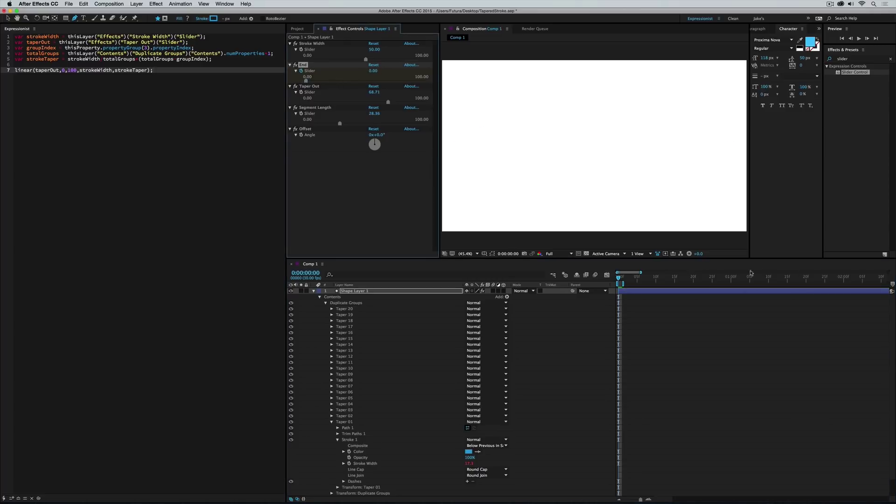
# Ease both End keyframes and preview the animation with the work area ending around 0:00:01:20.
pyautogui.press('u')
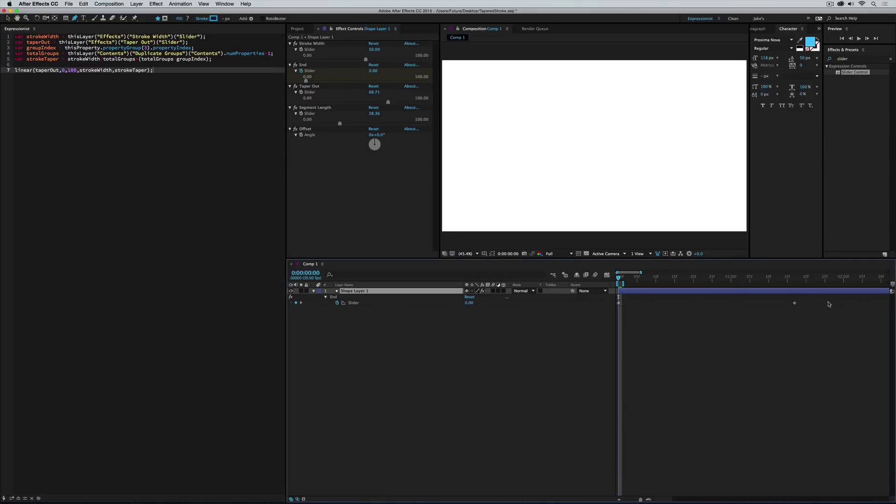
pyautogui.moveTo(831, 300); pyautogui.dragTo(593, 326)
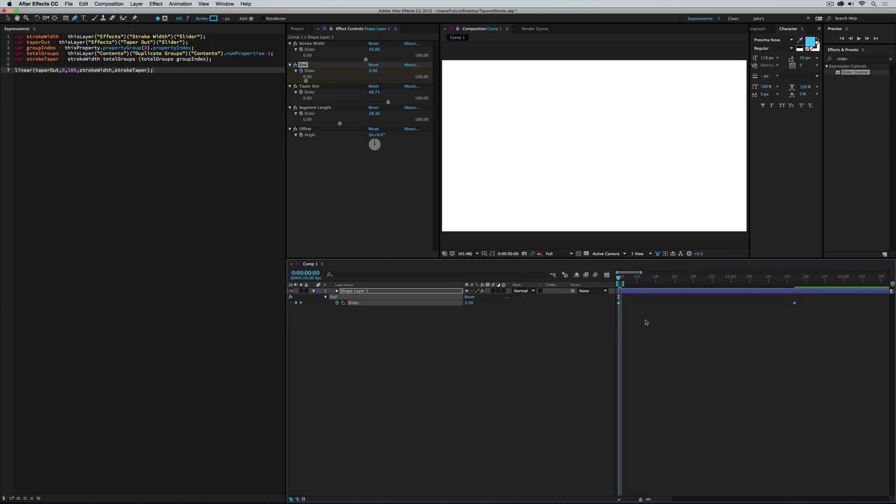
pyautogui.click(805, 279)
pyautogui.press('space')
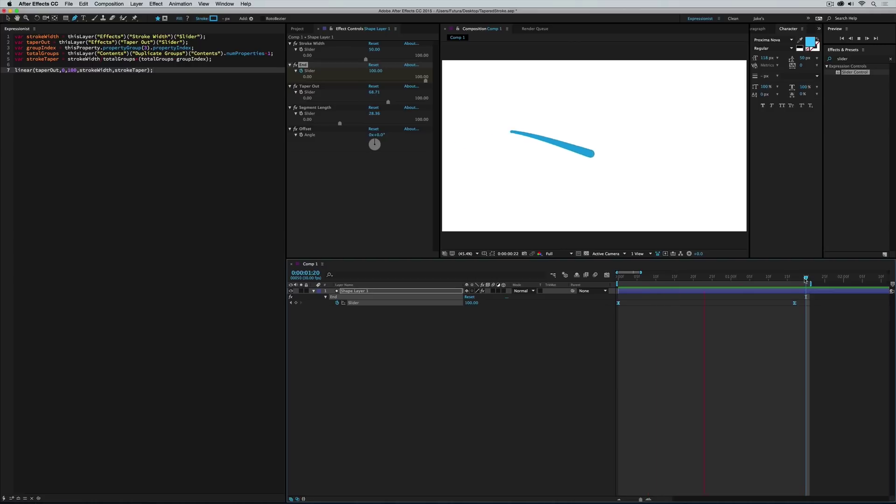
# Set Taper Out to about 86, Segment Length to about 9 and Stroke Width to 100.
pyautogui.moveTo(388, 102); pyautogui.dragTo(409, 103)
pyautogui.moveTo(339, 123)
pyautogui.mouseDown()
pyautogui.moveTo(373, 124)
pyautogui.moveTo(317, 123)
pyautogui.mouseUp()
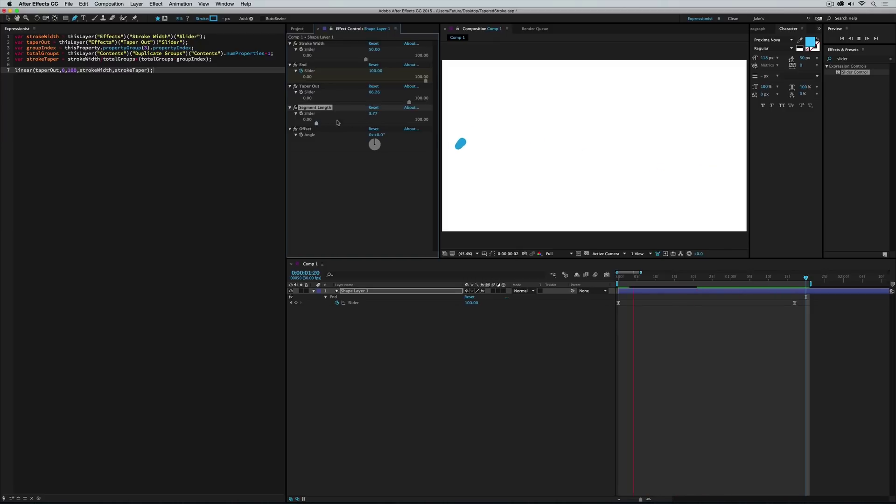
pyautogui.moveTo(367, 59); pyautogui.dragTo(424, 59)
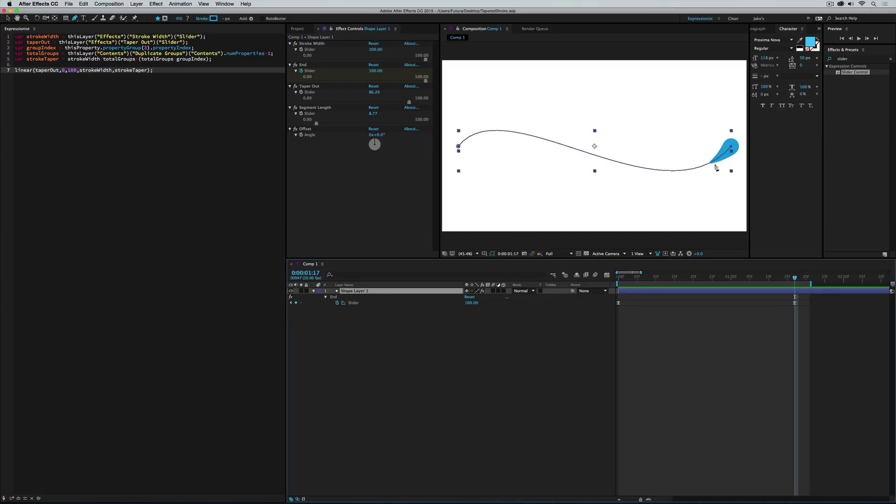
# Close the path and pull vertical handles from both anchor points to shape it into a figure-eight loop.
pyautogui.click(731, 147)
pyautogui.click(459, 146)
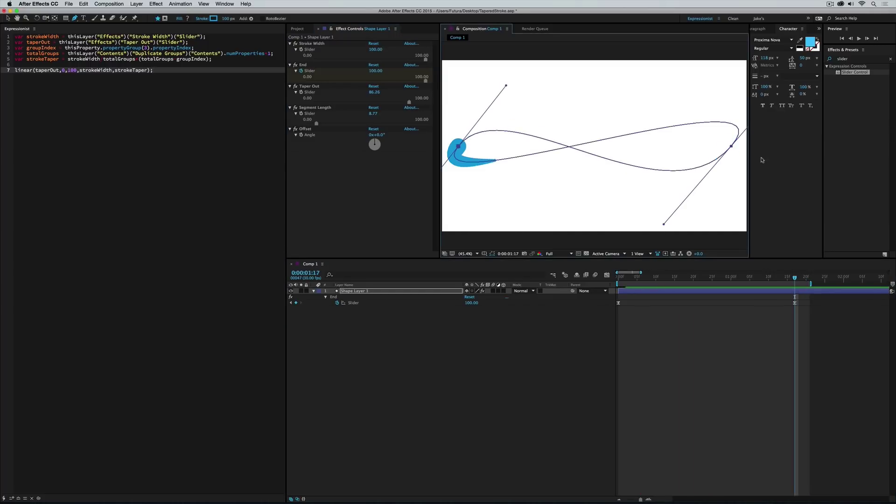
pyautogui.moveTo(731, 146); pyautogui.dragTo(735, 207)
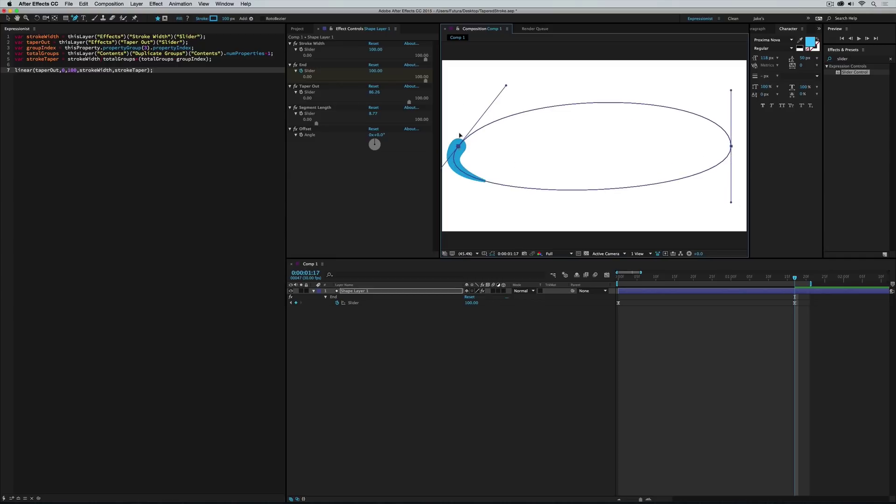
pyautogui.moveTo(460, 136); pyautogui.dragTo(459, 216)
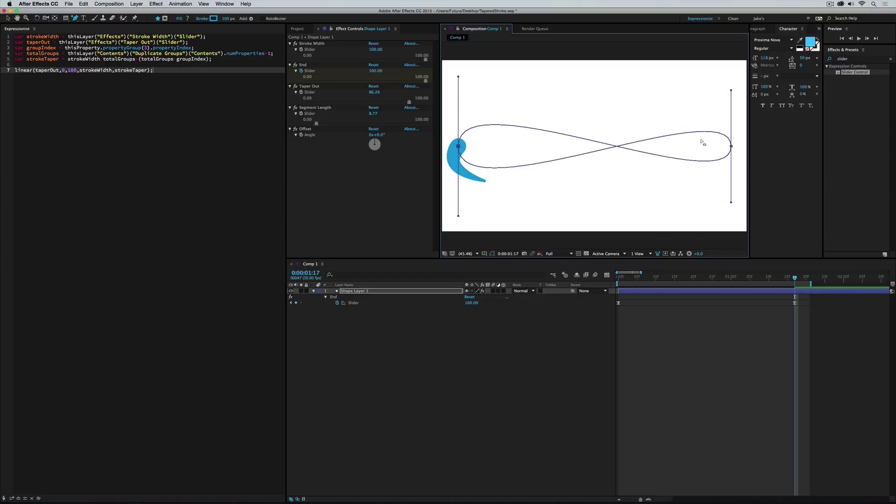
pyautogui.press('v')
# Remove the End slider's keyframes and start keyframing the Offset angle at 0:00:00:00.
pyautogui.click(337, 302)
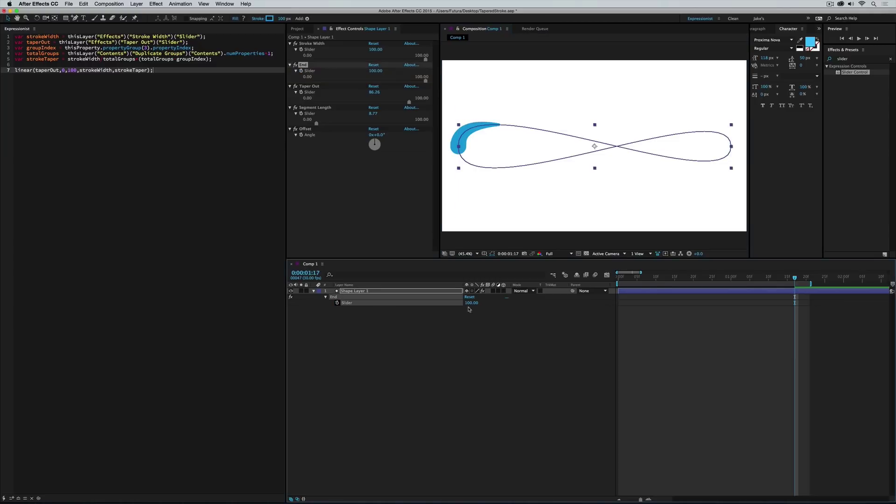
pyautogui.press('Home')
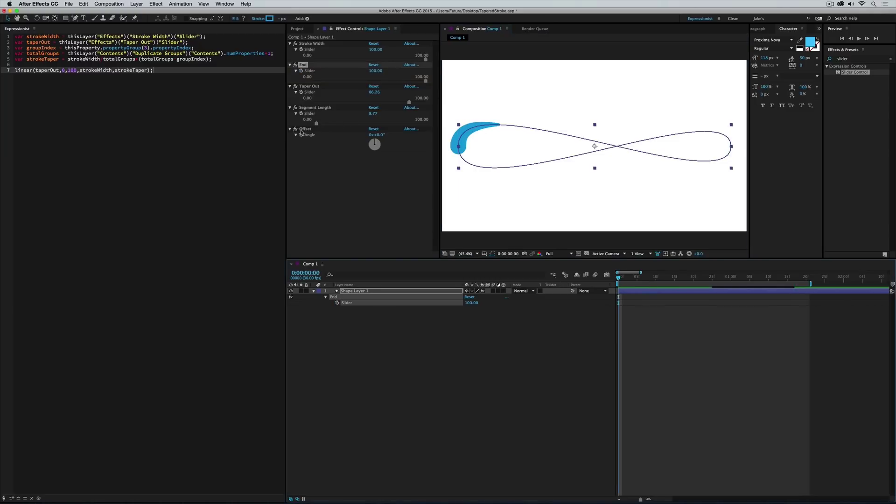
pyautogui.click(303, 130)
# Add an Offset keyframe of one full revolution (1x+0.0°) at 0:00:02:00 and reveal the layer's keyframes.
pyautogui.moveTo(815, 277); pyautogui.dragTo(844, 277)
pyautogui.click(369, 136)
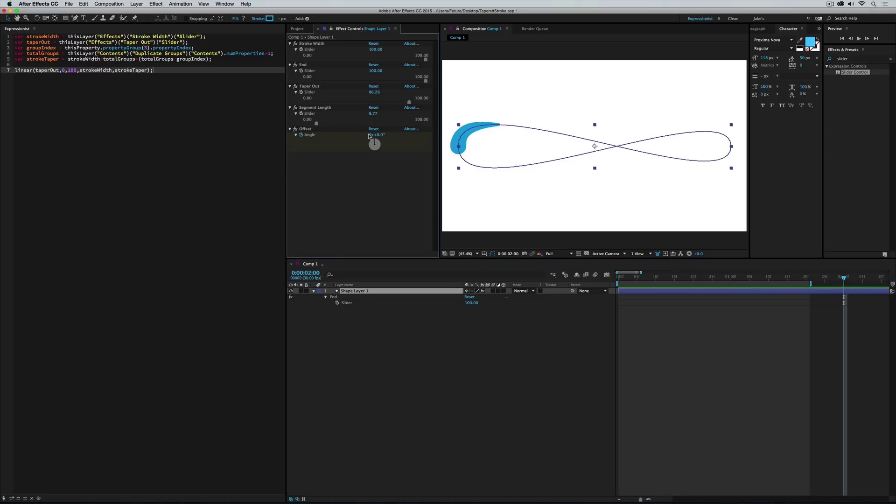
pyautogui.click(369, 136)
pyautogui.write('1')
pyautogui.press('Return')
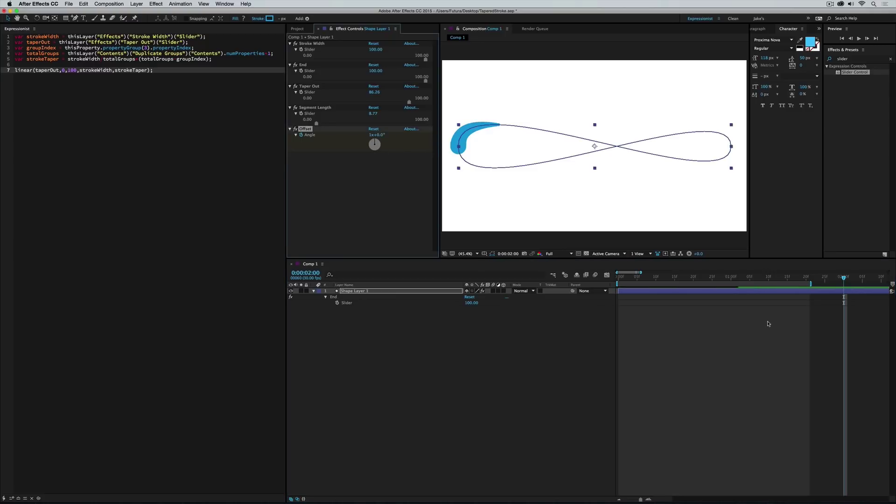
pyautogui.press('u')
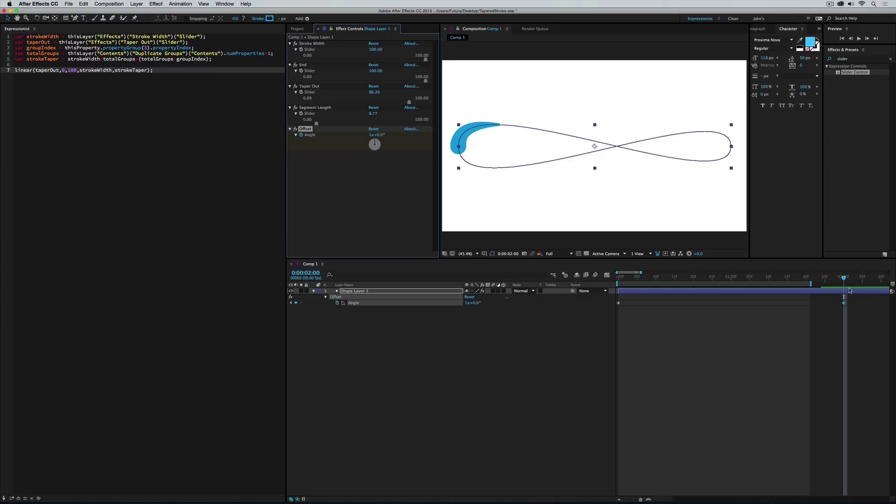
# Preview the Offset animation with the work area ending at 0:00:02:00, and save the project.
pyautogui.press('n')
pyautogui.press('space')
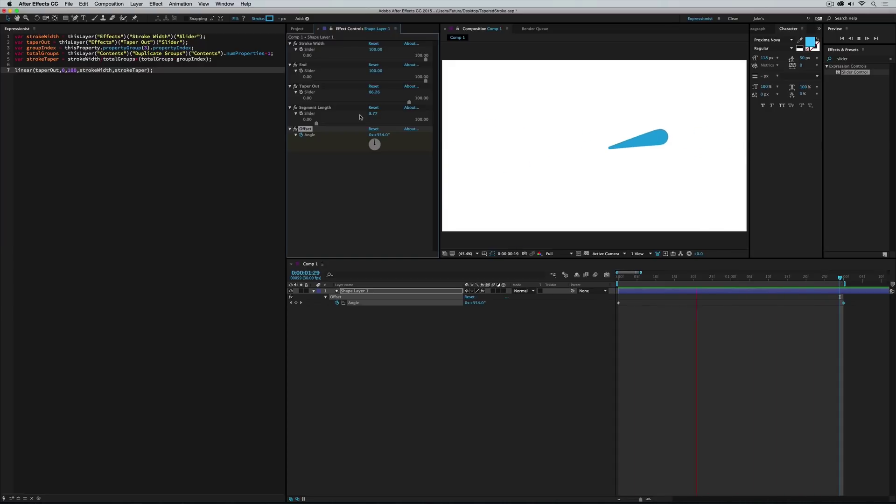
pyautogui.press('space')
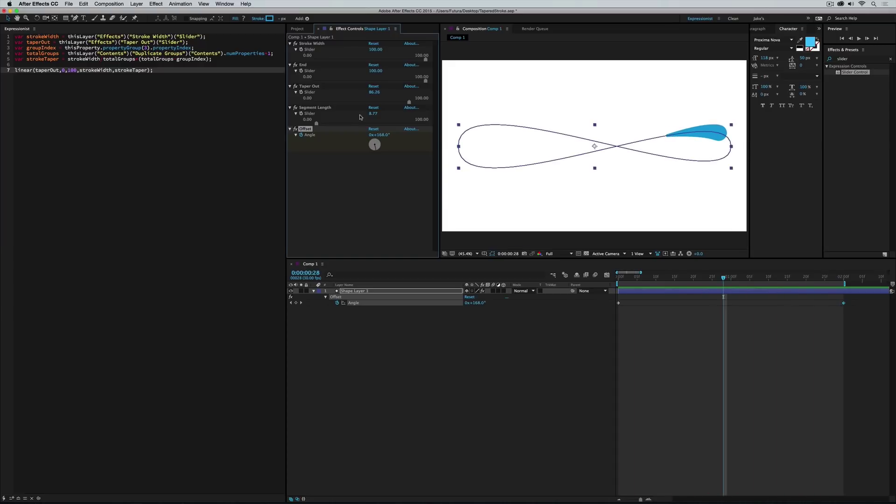
pyautogui.press('super+s')
# Select all groups from Taper 20 to Taper 01 inside Duplicate Groups and duplicate them together.
pyautogui.click(319, 298)
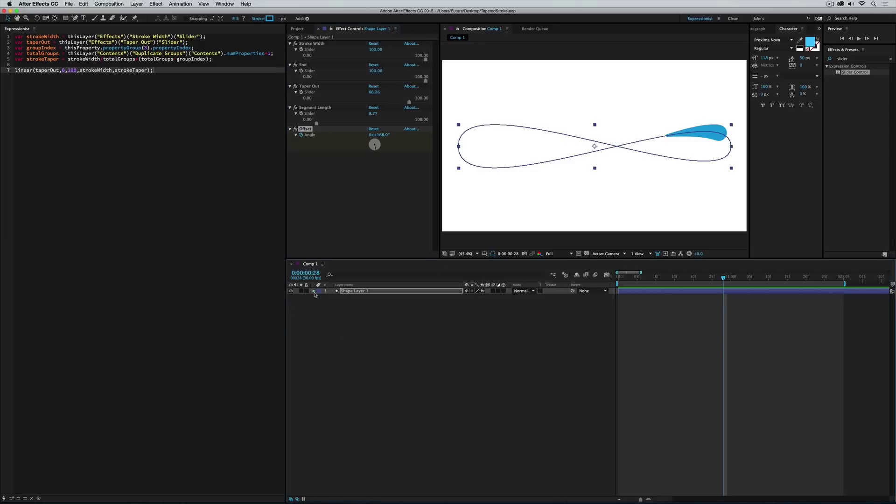
pyautogui.click(319, 297)
pyautogui.click(325, 303)
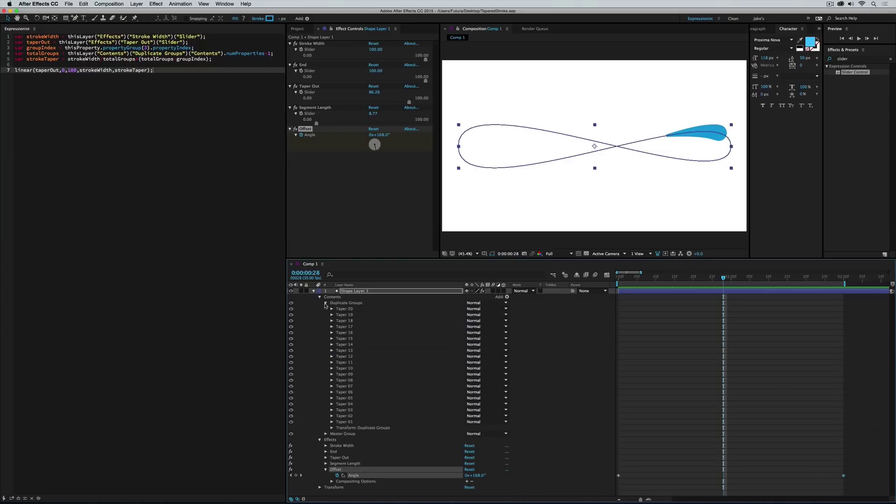
pyautogui.click(327, 309)
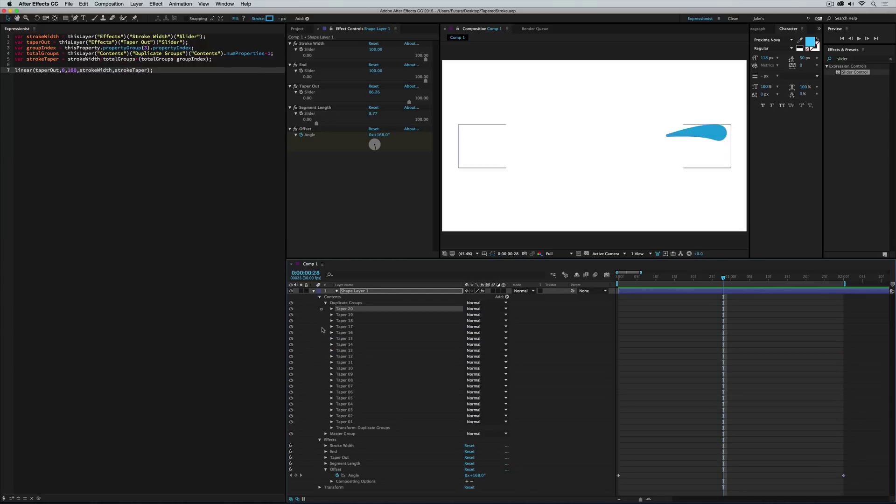
pyautogui.moveTo(327, 308); pyautogui.dragTo(351, 425)
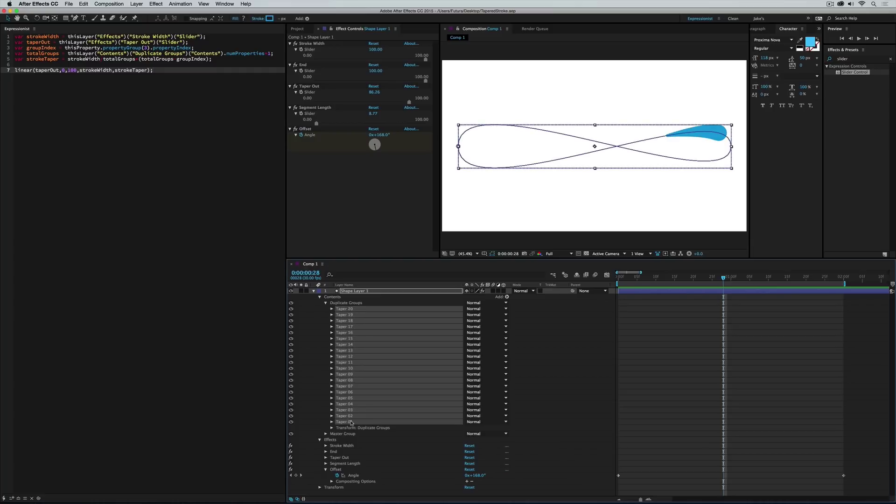
pyautogui.press('super+d')
pyautogui.moveTo(346, 311); pyautogui.dragTo(349, 313)
pyautogui.click(773, 340)
# Set the Offset angle to about 356° at 0:00:00:28 and raise Segment Length to about 46.
pyautogui.press('u')
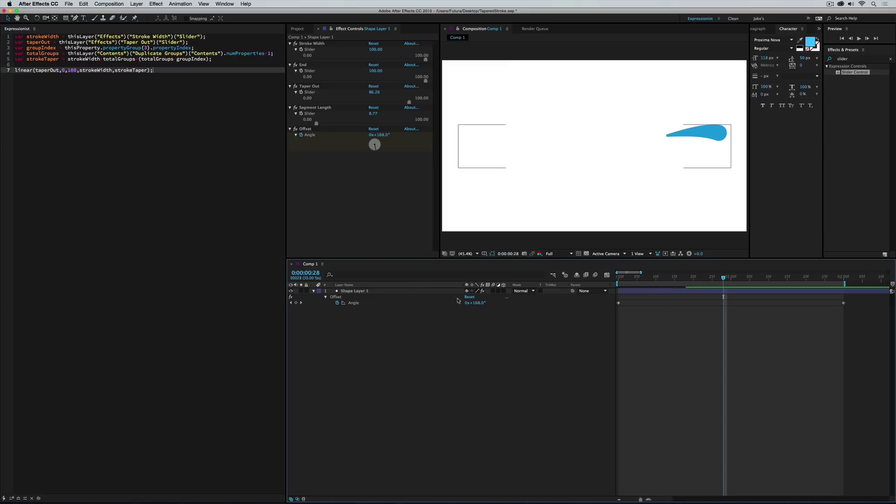
pyautogui.moveTo(476, 303); pyautogui.dragTo(539, 297)
pyautogui.moveTo(354, 124); pyautogui.dragTo(361, 125)
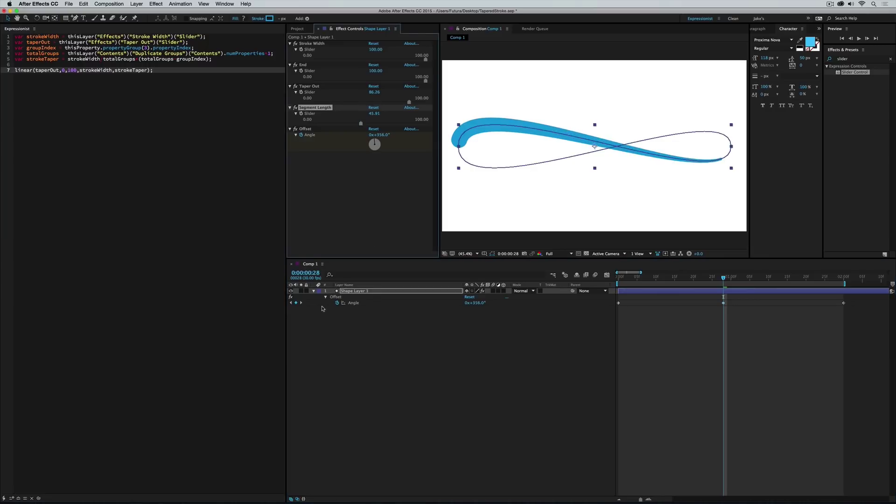
# Delete the groups Taper 40 through Taper 11 inside Duplicate Groups, keeping only Taper 10 to Taper 01.
pyautogui.click(314, 291)
pyautogui.click(314, 290)
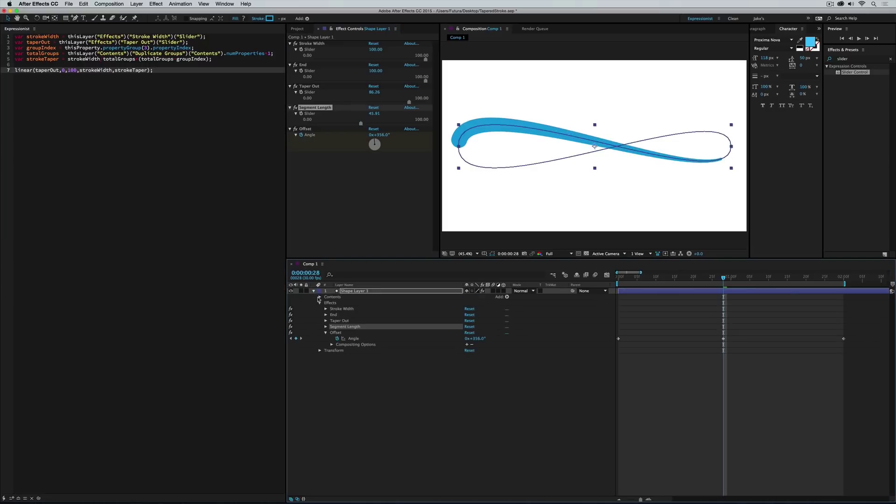
pyautogui.click(320, 297)
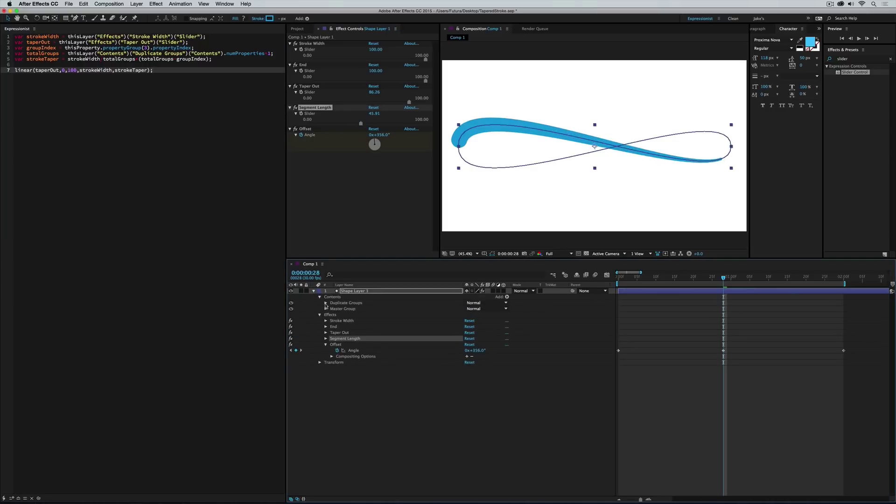
pyautogui.click(326, 304)
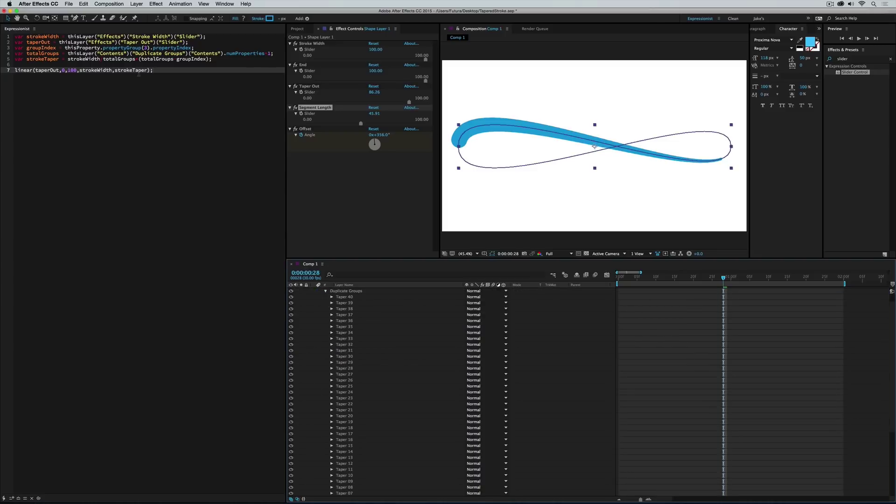
pyautogui.scroll(1, 722, 348)
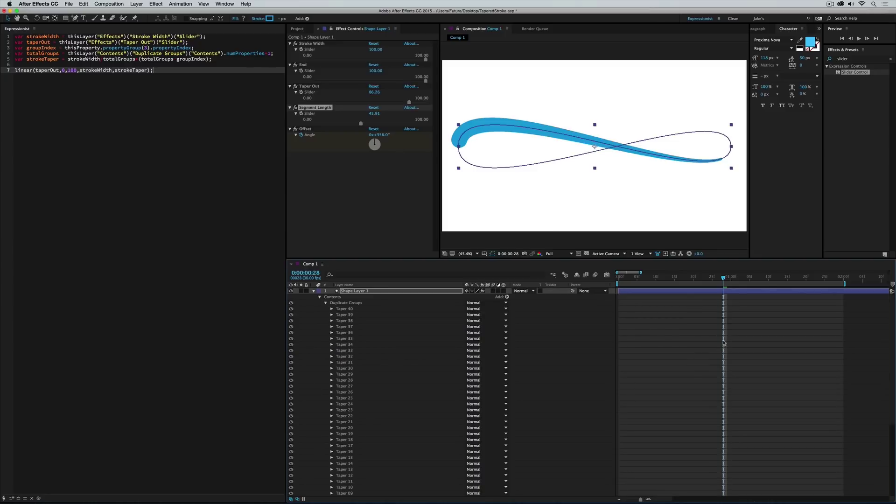
pyautogui.moveTo(323, 308); pyautogui.dragTo(353, 485)
pyautogui.press('Delete')
pyautogui.moveTo(327, 311); pyautogui.dragTo(336, 322)
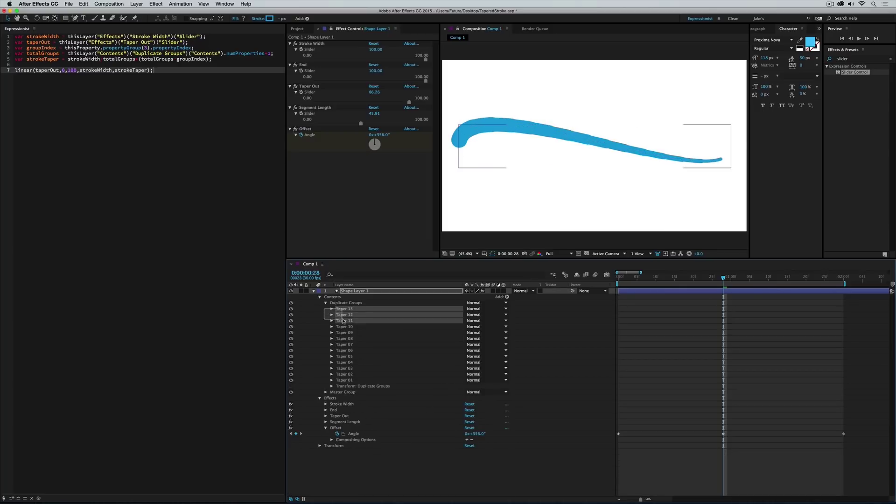
pyautogui.press('Delete')
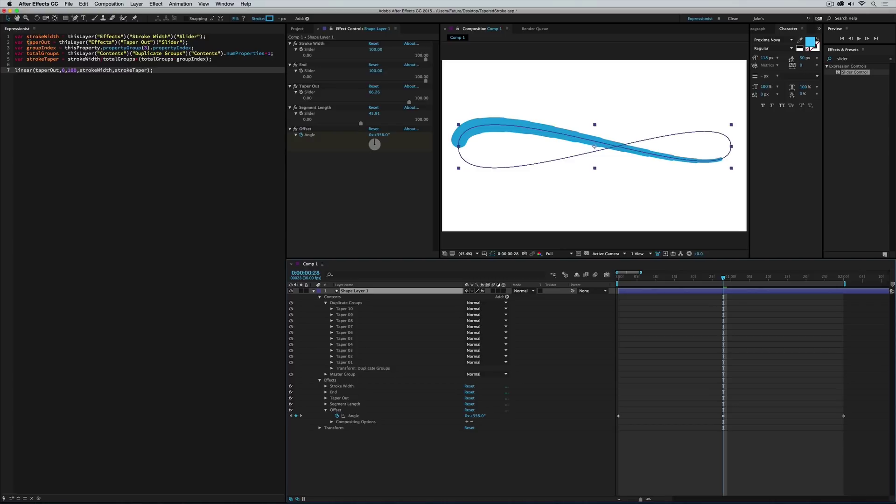
# Examine the End expression in Trim Paths 1 of the Taper 01 group.
pyautogui.click(102, 39)
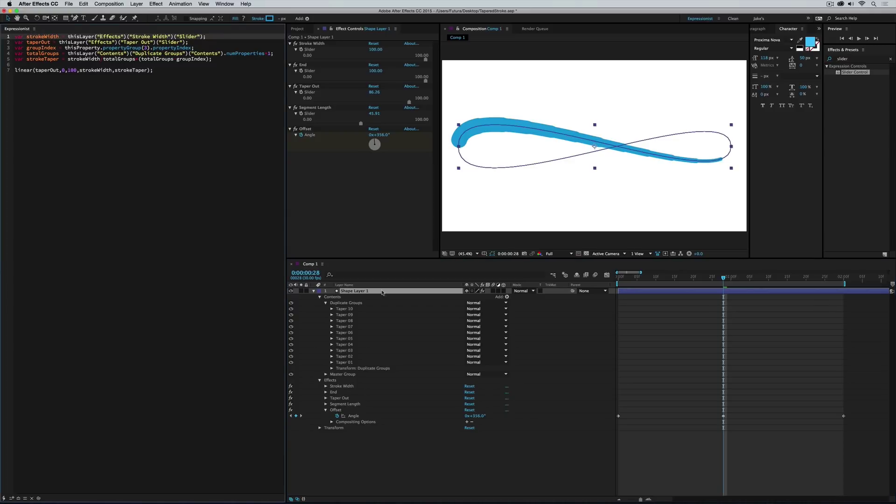
pyautogui.click(331, 362)
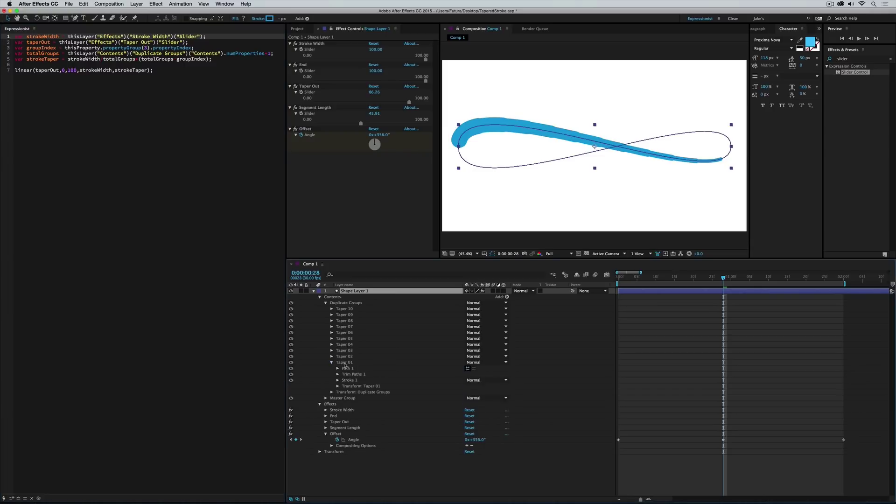
pyautogui.click(337, 374)
pyautogui.click(344, 386)
pyautogui.click(681, 415)
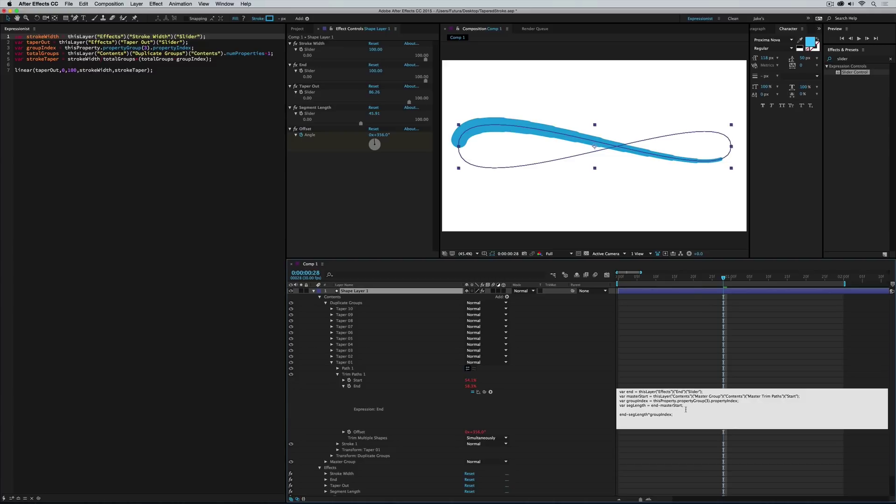
pyautogui.click(669, 368)
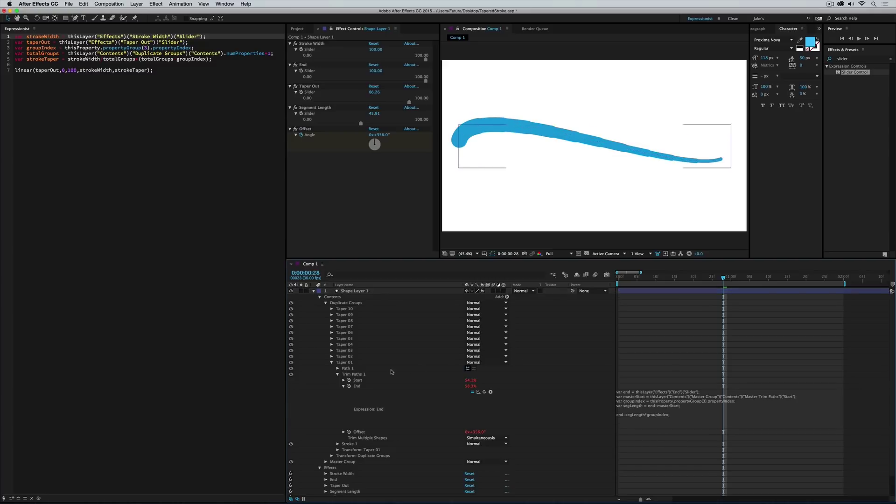
pyautogui.click(338, 374)
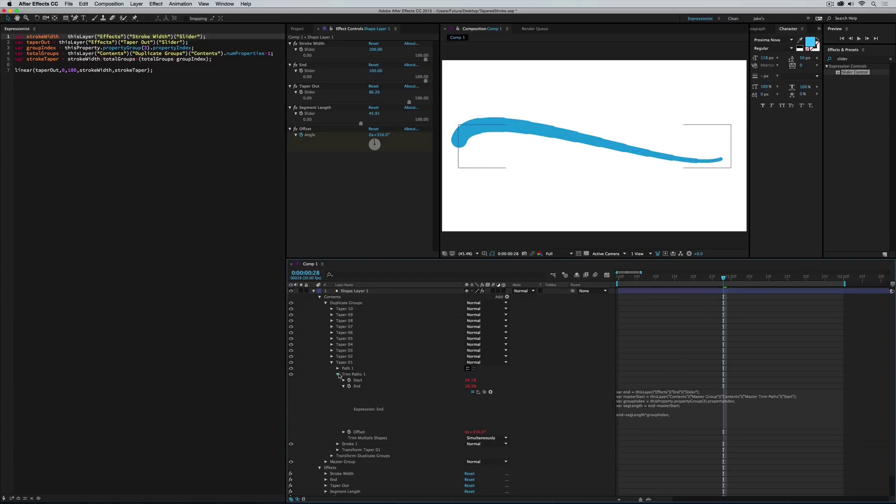